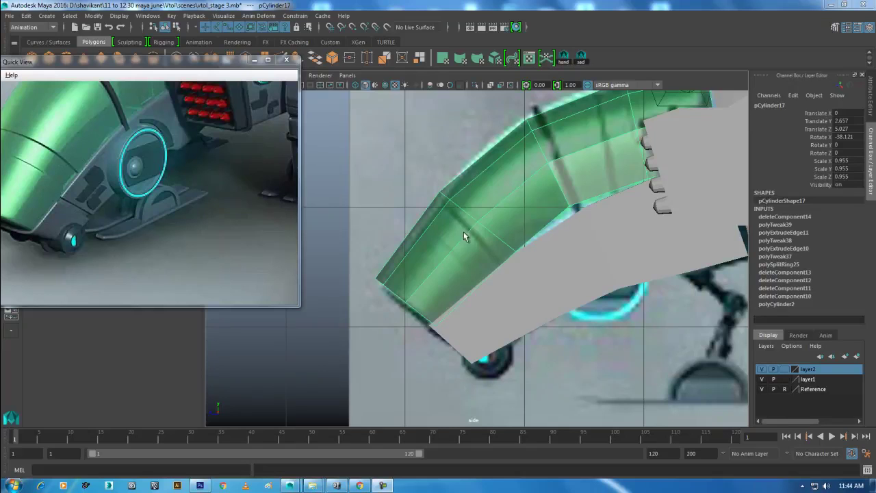
Isolate and frame the green strut, showing its low-poly cage in the side view
{"action": "left_click_drag", "start_coordinate": [505, 266], "coordinate": [511, 297]}
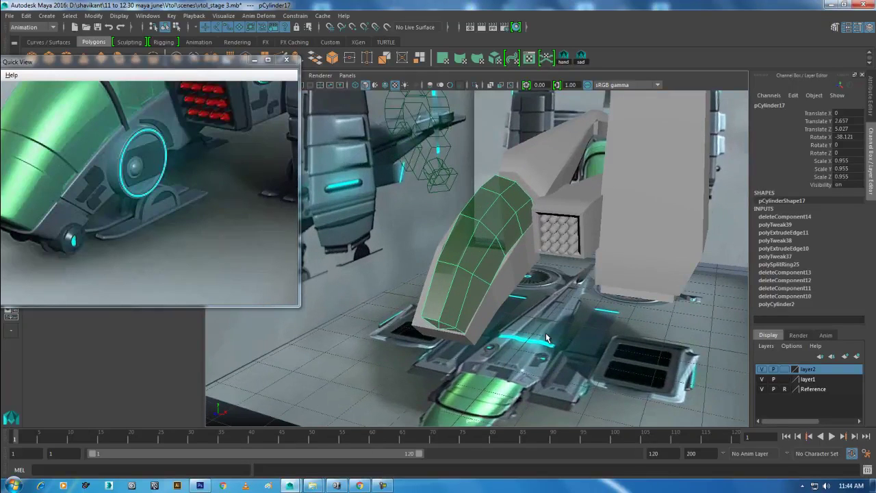
{"action": "key", "text": "alt+h"}
{"action": "key", "text": "f"}
{"action": "mouse_move", "coordinate": [536, 345]}
{"action": "left_mouse_down", "text": "alt"}
{"action": "mouse_move", "coordinate": [446, 270]}
{"action": "mouse_move", "coordinate": [443, 334]}
{"action": "left_mouse_up", "text": "alt"}
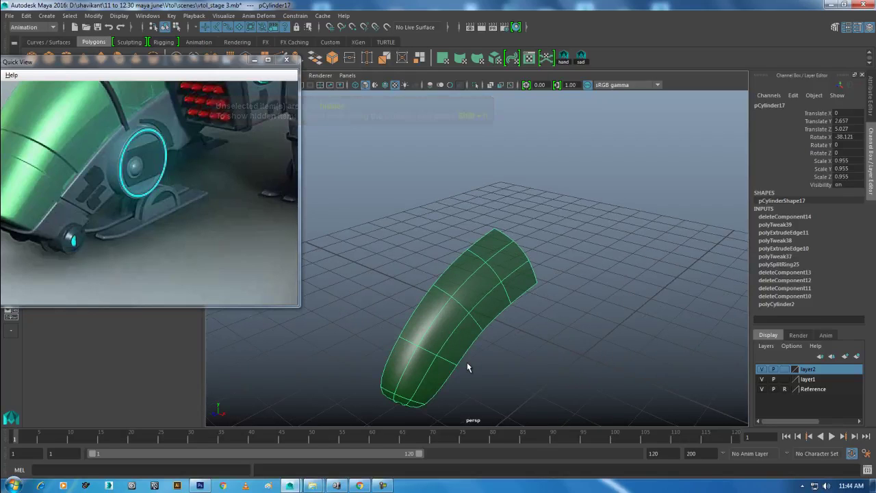
{"action": "key", "text": "1"}
{"action": "mouse_move", "coordinate": [464, 377]}
{"action": "left_mouse_down", "text": "alt"}
{"action": "mouse_move", "coordinate": [470, 299]}
{"action": "mouse_move", "coordinate": [498, 294]}
{"action": "mouse_move", "coordinate": [470, 285]}
{"action": "left_mouse_up", "text": "alt"}
{"action": "key", "text": "space"}
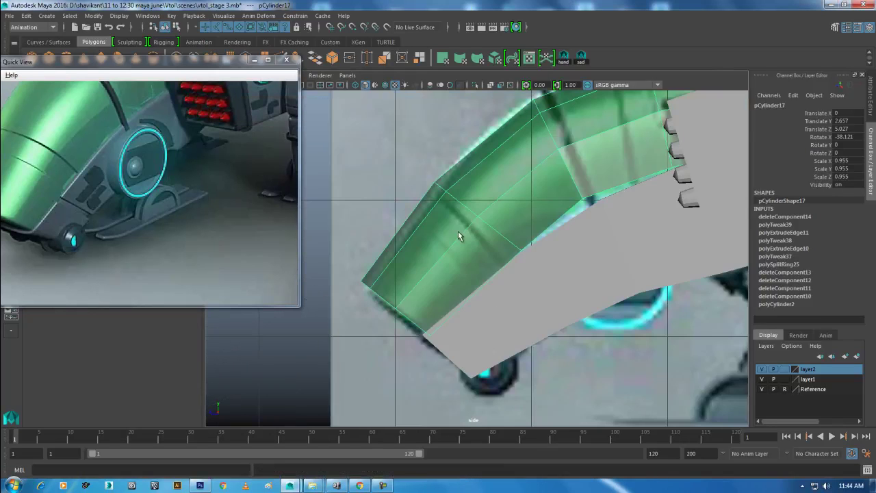
{"action": "scroll", "coordinate": [459, 236], "scroll_direction": "up", "scroll_amount": 2}
Select an edge on the strut's bend in edge mode and zoom in on it
{"action": "right_click_drag", "start_coordinate": [473, 242], "coordinate": [469, 118]}
{"action": "left_click", "coordinate": [458, 205]}
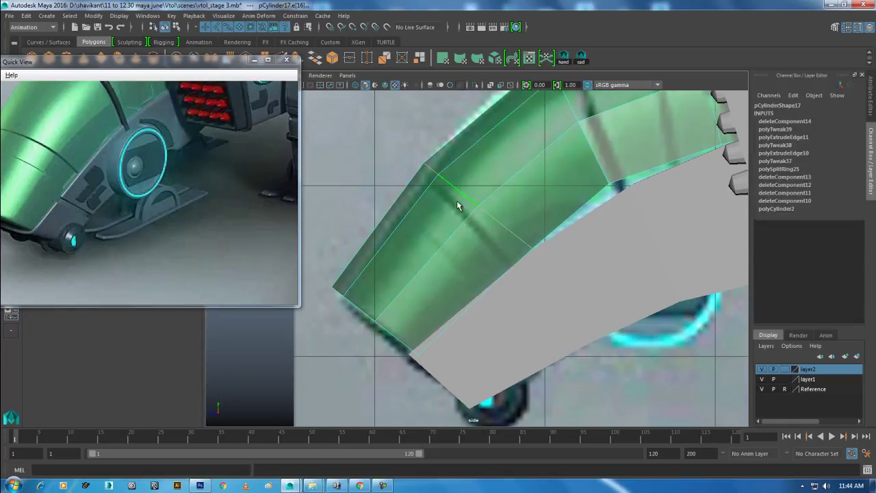
{"action": "key", "text": "w"}
{"action": "scroll", "coordinate": [490, 257], "scroll_direction": "down", "scroll_amount": 5}
{"action": "scroll", "coordinate": [485, 278], "scroll_direction": "up", "scroll_amount": 1}
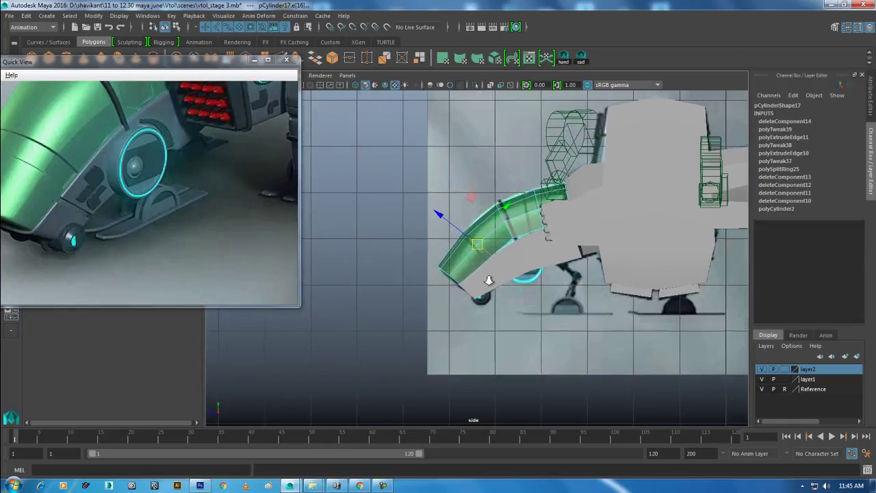
{"action": "scroll", "coordinate": [524, 249], "scroll_direction": "up", "scroll_amount": 2}
{"action": "scroll", "coordinate": [541, 340], "scroll_direction": "up", "scroll_amount": 2}
{"action": "scroll", "coordinate": [478, 263], "scroll_direction": "up", "scroll_amount": 1}
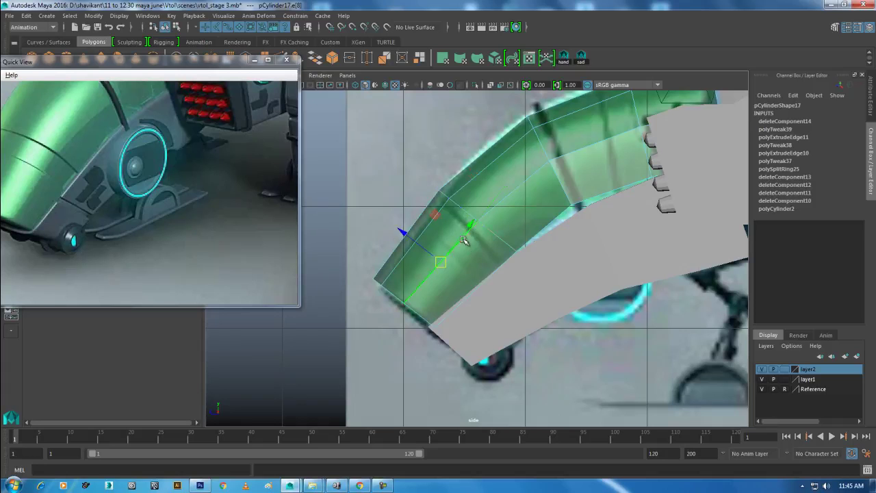
Insert two edge loops across the strut, sliding the first along its length
{"action": "right_click_drag", "start_coordinate": [543, 196], "coordinate": [505, 241], "text": "shift"}
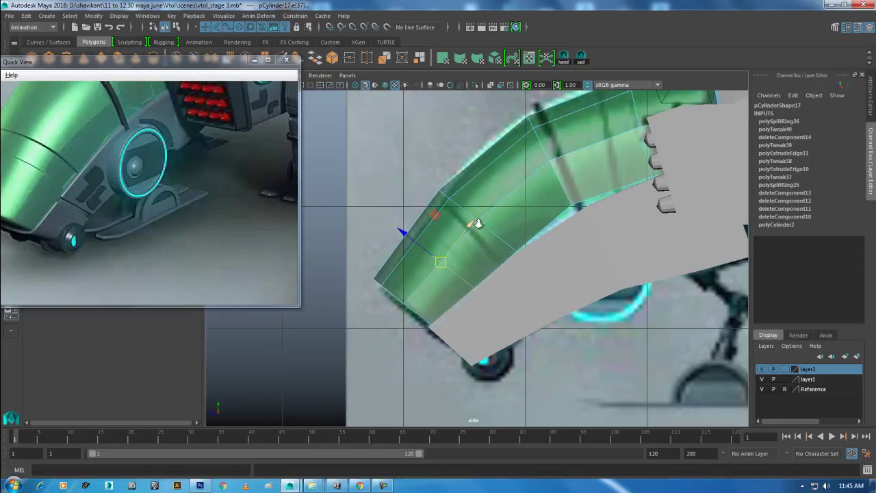
{"action": "scroll", "coordinate": [477, 225], "scroll_direction": "up", "scroll_amount": 1}
{"action": "scroll", "coordinate": [473, 230], "scroll_direction": "up", "scroll_amount": 1}
{"action": "scroll", "coordinate": [506, 243], "scroll_direction": "up", "scroll_amount": 1}
{"action": "scroll", "coordinate": [458, 256], "scroll_direction": "up", "scroll_amount": 1}
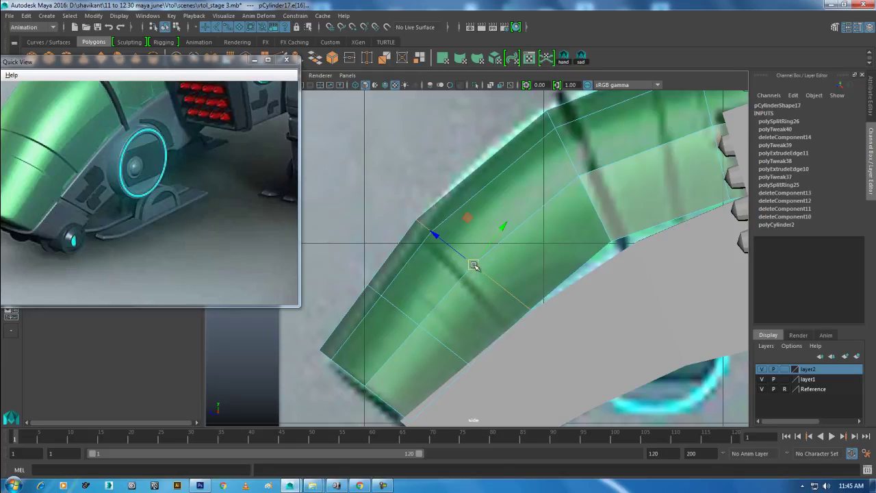
{"action": "key", "text": "3"}
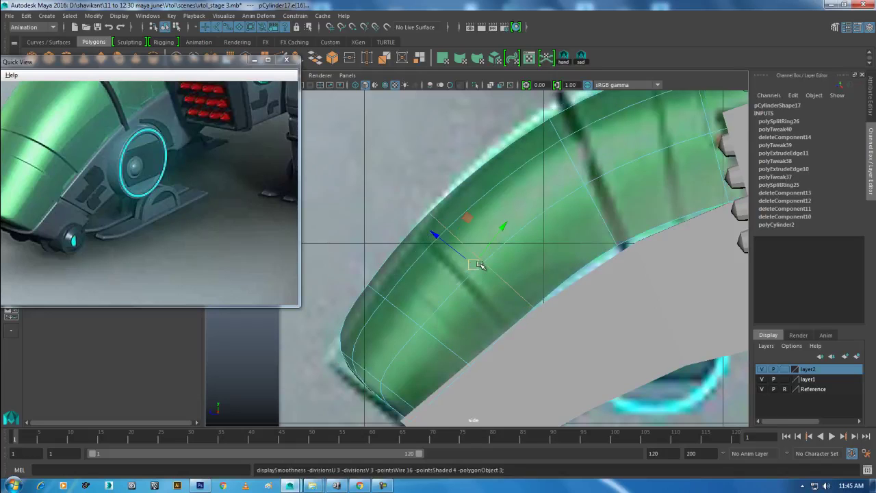
{"action": "mouse_move", "coordinate": [504, 238]}
{"action": "right_mouse_down", "text": "shift"}
{"action": "mouse_move", "coordinate": [505, 312]}
{"action": "mouse_move", "coordinate": [499, 305]}
{"action": "right_mouse_up", "text": "shift"}
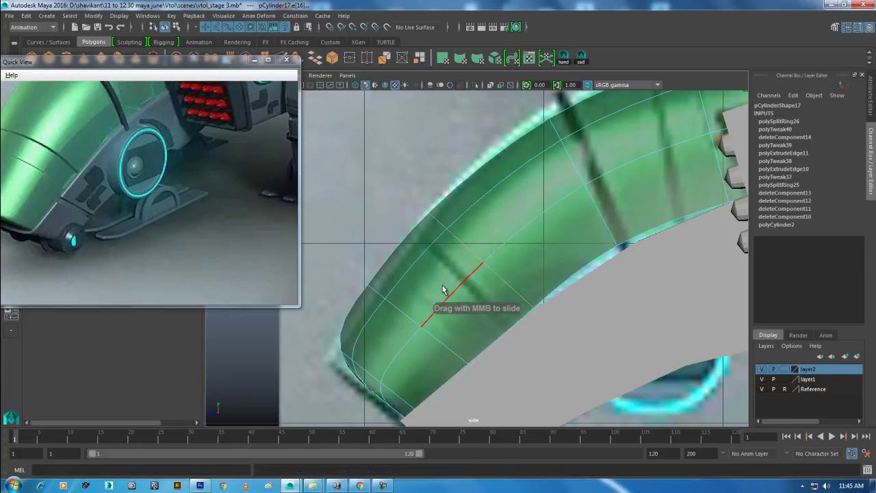
{"action": "middle_click_drag", "start_coordinate": [419, 320], "coordinate": [415, 323]}
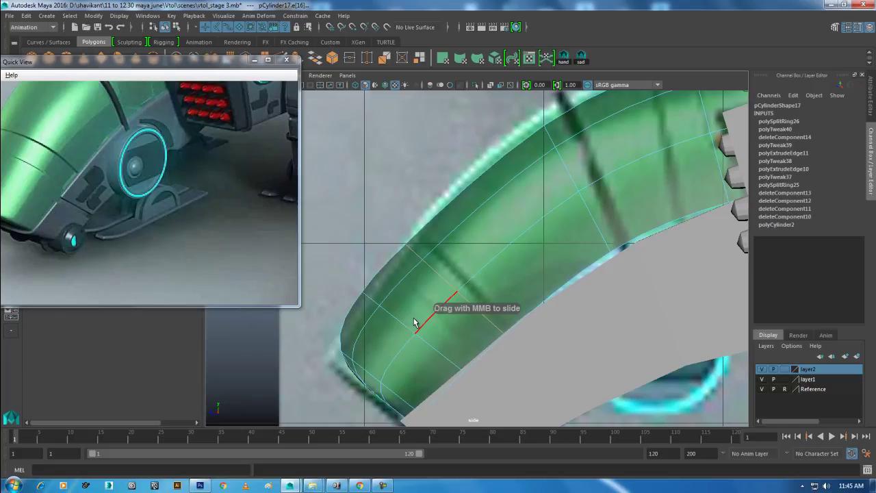
{"action": "mouse_move", "coordinate": [462, 289]}
{"action": "right_mouse_down", "text": "shift"}
{"action": "mouse_move", "coordinate": [480, 236]}
{"action": "mouse_move", "coordinate": [422, 182]}
{"action": "right_mouse_up", "text": "shift"}
Nudge the strut's upper-edge vertices up and left to refine the bend
{"action": "left_click", "coordinate": [482, 202]}
{"action": "left_click_drag", "start_coordinate": [470, 189], "coordinate": [461, 182]}
{"action": "left_click_drag", "start_coordinate": [510, 246], "coordinate": [510, 245]}
Select the edge loop at the strut's lower bend with smooth preview on
{"action": "key", "text": "3"}
{"action": "scroll", "coordinate": [516, 252], "scroll_direction": "down", "scroll_amount": 5}
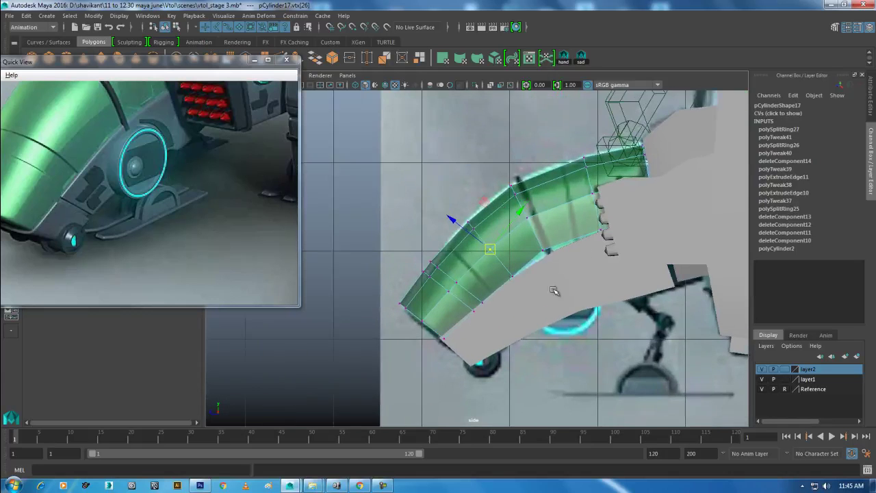
{"action": "scroll", "coordinate": [556, 293], "scroll_direction": "up", "scroll_amount": 3}
{"action": "scroll", "coordinate": [503, 224], "scroll_direction": "up", "scroll_amount": 1}
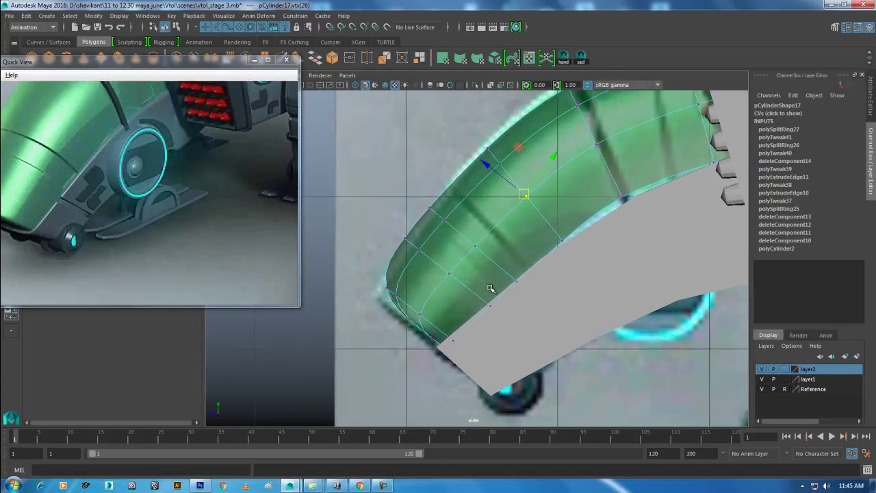
{"action": "scroll", "coordinate": [416, 218], "scroll_direction": "up", "scroll_amount": 1}
{"action": "key", "text": "F10"}
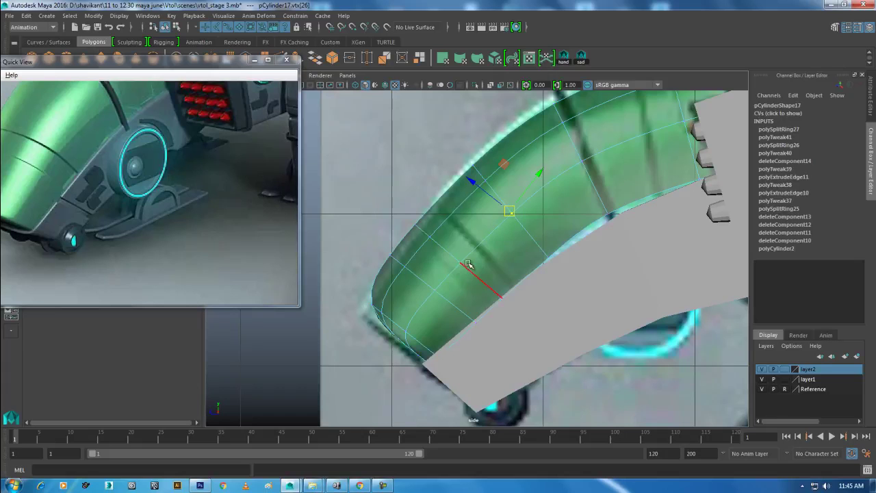
{"action": "middle_click_drag", "start_coordinate": [510, 270], "coordinate": [487, 278], "text": "alt"}
{"action": "left_click", "coordinate": [473, 274]}
{"action": "key", "text": "e"}
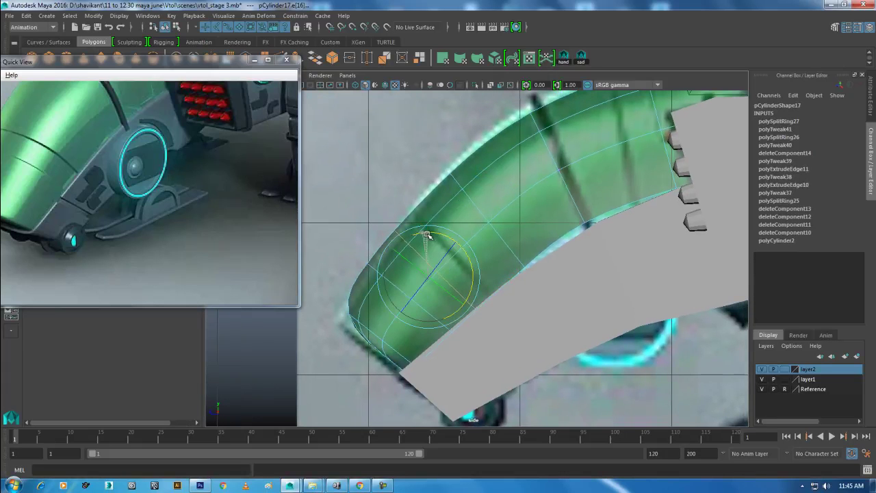
{"action": "key", "text": "w"}
Insert a new edge loop near the strut's upper end and slide it toward the body
{"action": "middle_click_drag", "start_coordinate": [601, 156], "coordinate": [514, 231], "text": "alt"}
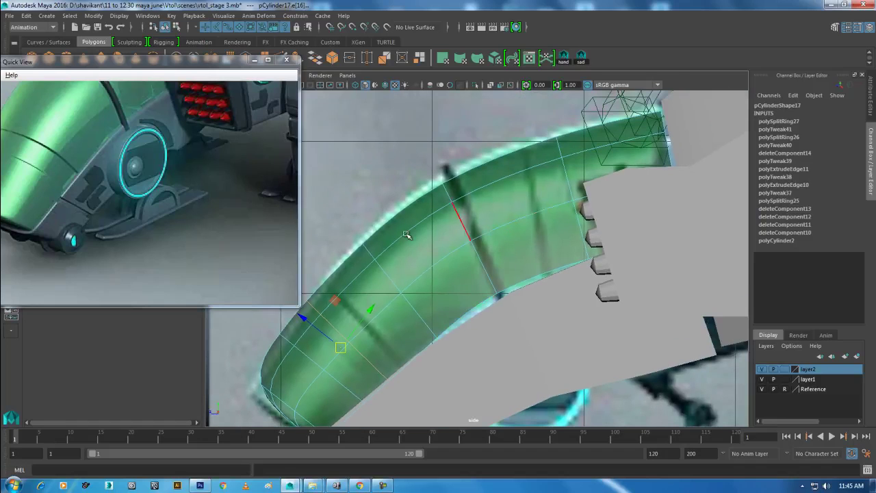
{"action": "left_click_drag", "start_coordinate": [160, 163], "coordinate": [164, 262]}
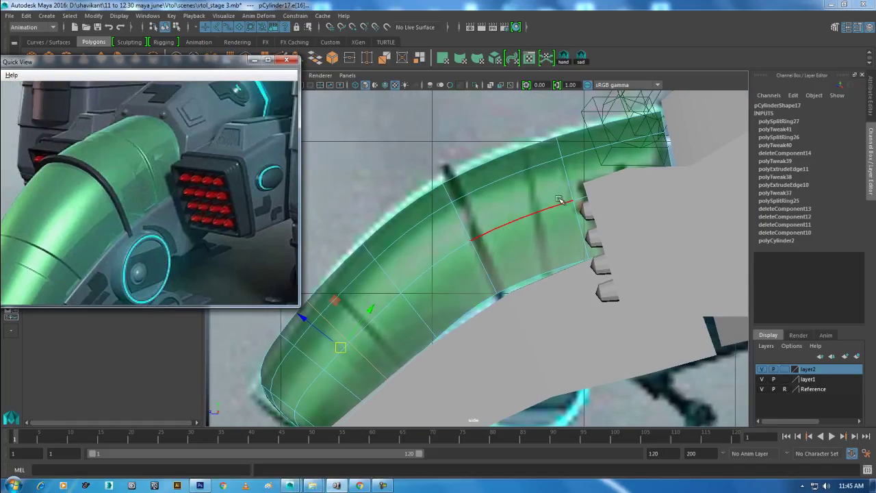
{"action": "mouse_move", "coordinate": [551, 206]}
{"action": "middle_mouse_down", "text": "alt"}
{"action": "mouse_move", "coordinate": [440, 225]}
{"action": "mouse_move", "coordinate": [453, 223]}
{"action": "middle_mouse_up", "text": "alt"}
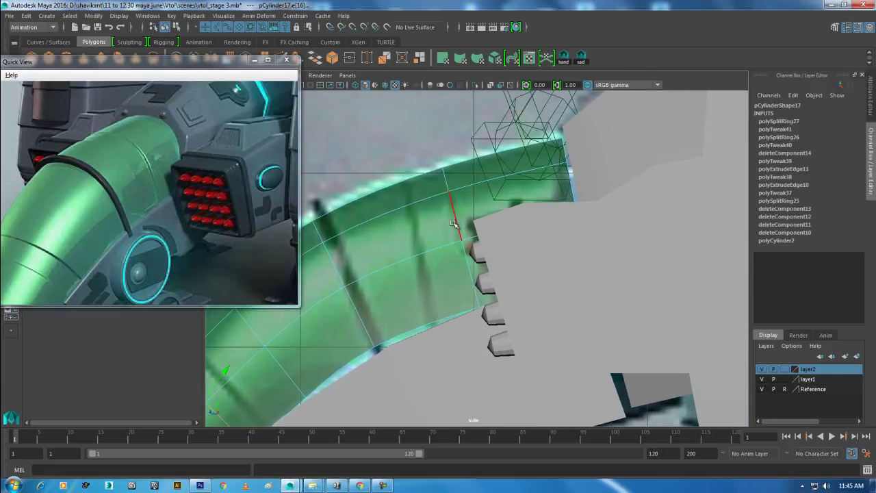
{"action": "left_click", "coordinate": [474, 182]}
{"action": "right_click_drag", "start_coordinate": [472, 185], "coordinate": [520, 267], "text": "shift"}
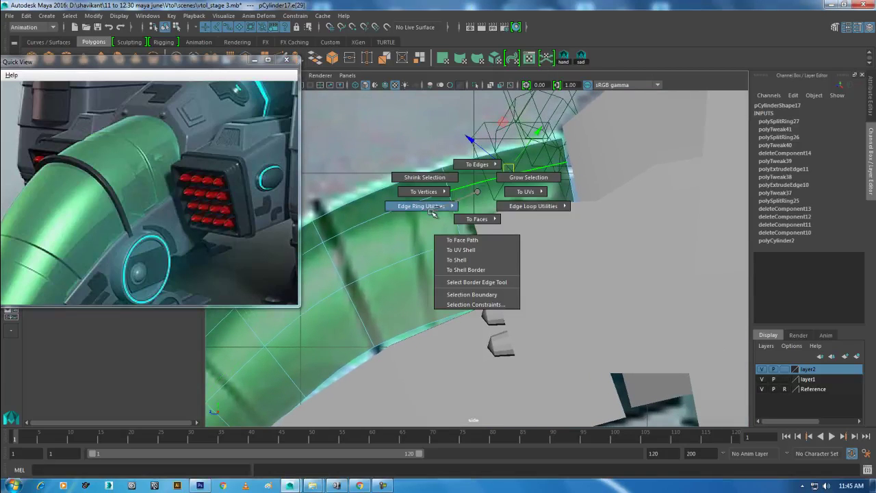
{"action": "left_click", "coordinate": [445, 218]}
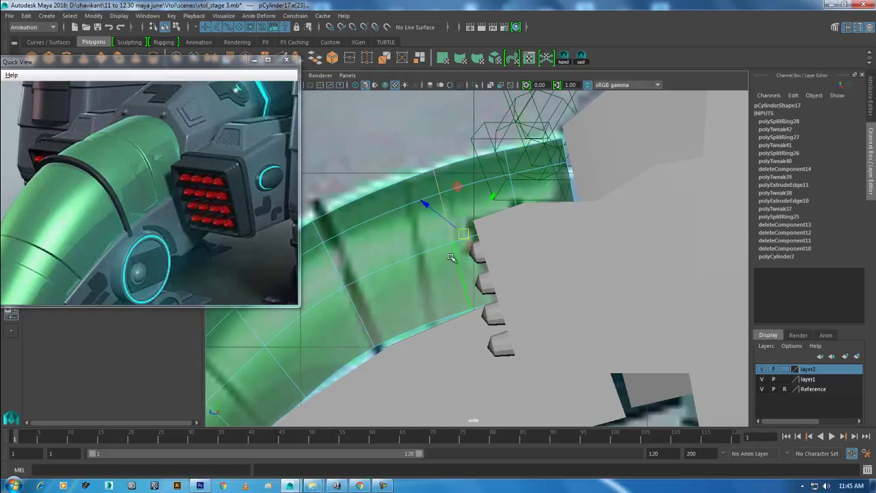
{"action": "mouse_move", "coordinate": [427, 241]}
{"action": "right_mouse_down", "text": "shift"}
{"action": "mouse_move", "coordinate": [415, 373]}
{"action": "mouse_move", "coordinate": [427, 319]}
{"action": "right_mouse_up", "text": "shift"}
{"action": "middle_click_drag", "start_coordinate": [431, 240], "coordinate": [434, 242]}
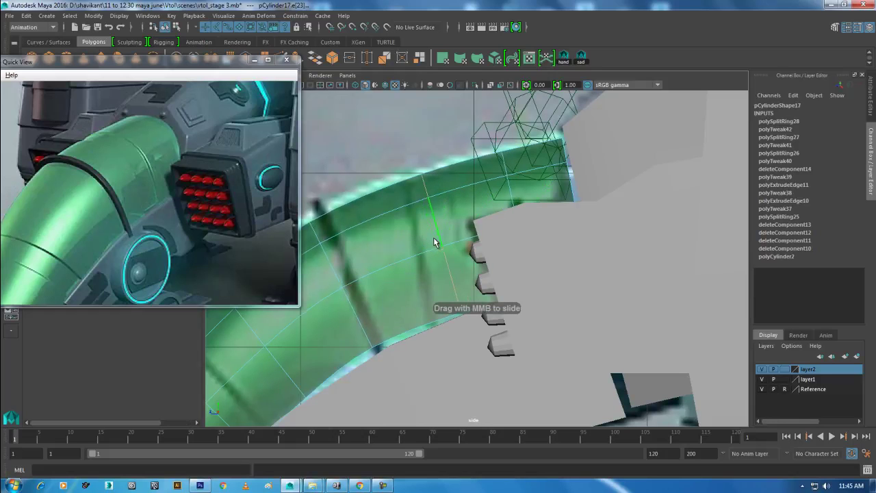
Tilt the new edge loop slightly to follow the curve, then return to object mode
{"action": "key", "text": "e"}
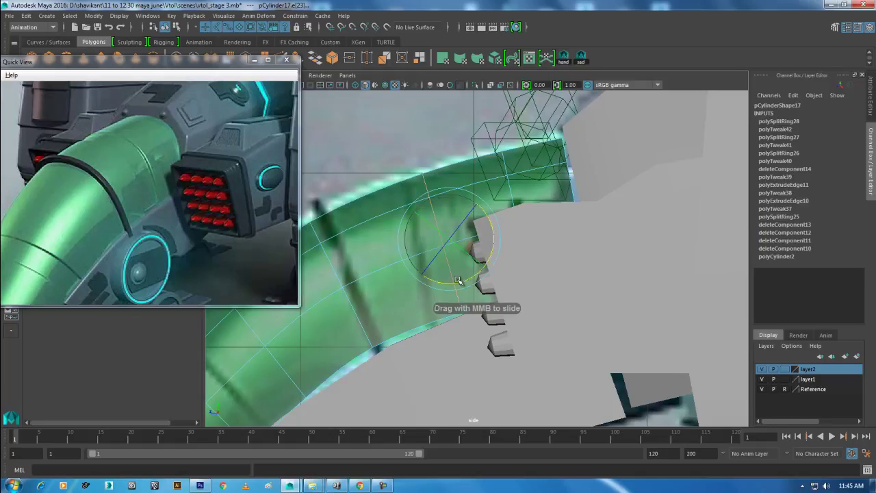
{"action": "left_click_drag", "start_coordinate": [455, 280], "coordinate": [453, 280]}
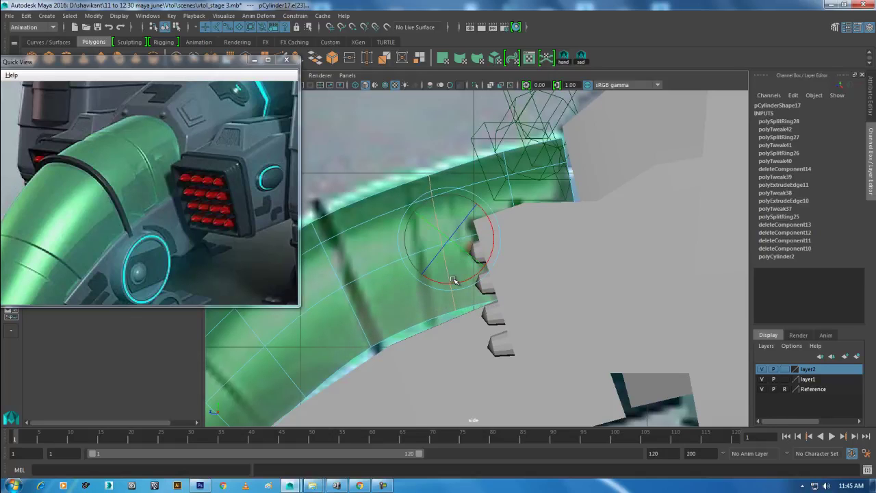
{"action": "scroll", "coordinate": [446, 283], "scroll_direction": "down", "scroll_amount": 3}
{"action": "mouse_move", "coordinate": [415, 196]}
{"action": "right_mouse_down"}
{"action": "mouse_move", "coordinate": [415, 278]}
{"action": "mouse_move", "coordinate": [463, 182]}
{"action": "right_mouse_up"}
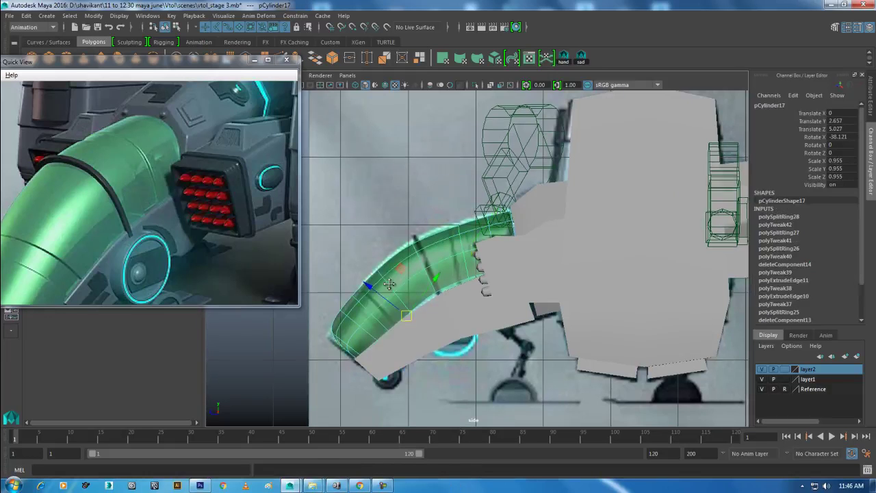
{"action": "scroll", "coordinate": [471, 264], "scroll_direction": "up", "scroll_amount": 3}
Check the strut in perspective, then go back to the side view in vertex mode
{"action": "left_click_drag", "start_coordinate": [471, 264], "coordinate": [560, 267], "text": "alt"}
{"action": "key", "text": "space"}
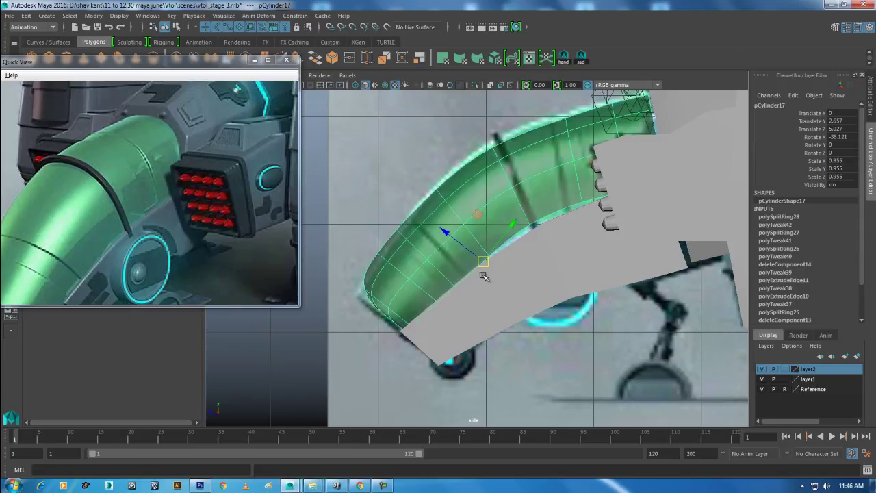
{"action": "scroll", "coordinate": [551, 249], "scroll_direction": "up", "scroll_amount": 2}
{"action": "scroll", "coordinate": [552, 205], "scroll_direction": "up", "scroll_amount": 1}
{"action": "right_click_drag", "start_coordinate": [552, 190], "coordinate": [537, 192]}
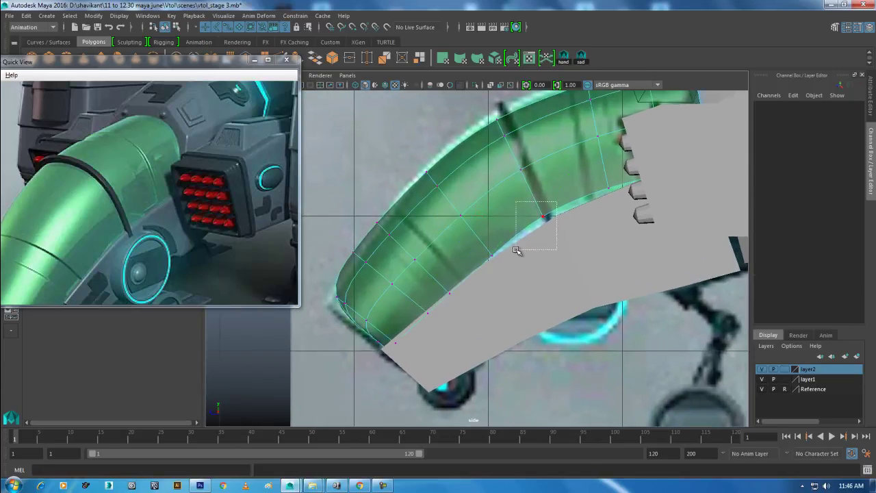
Pull a vertex near the strut's upper end down and right using soft selection
{"action": "left_click_drag", "start_coordinate": [557, 202], "coordinate": [517, 251]}
{"action": "key", "text": "b"}
{"action": "left_click_drag", "start_coordinate": [538, 219], "coordinate": [485, 245]}
{"action": "left_click_drag", "start_coordinate": [509, 192], "coordinate": [515, 201]}
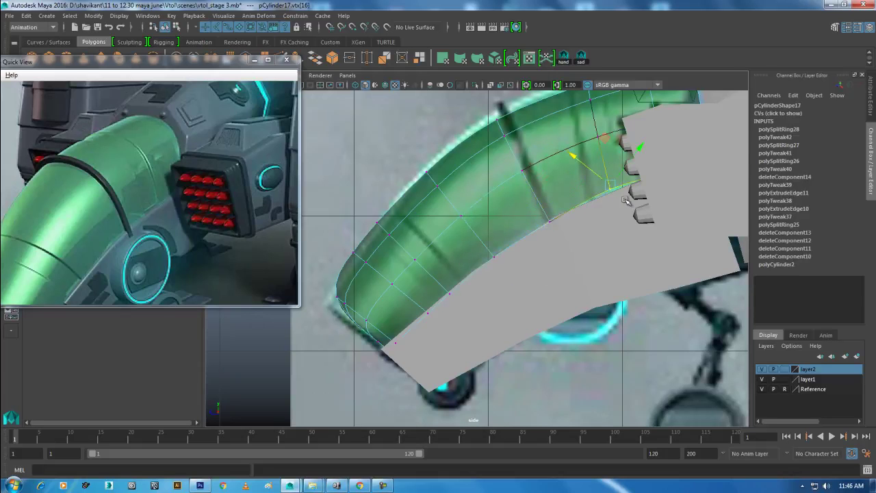
{"action": "middle_click_drag", "start_coordinate": [631, 219], "coordinate": [535, 260], "text": "alt"}
{"action": "key", "text": "4"}
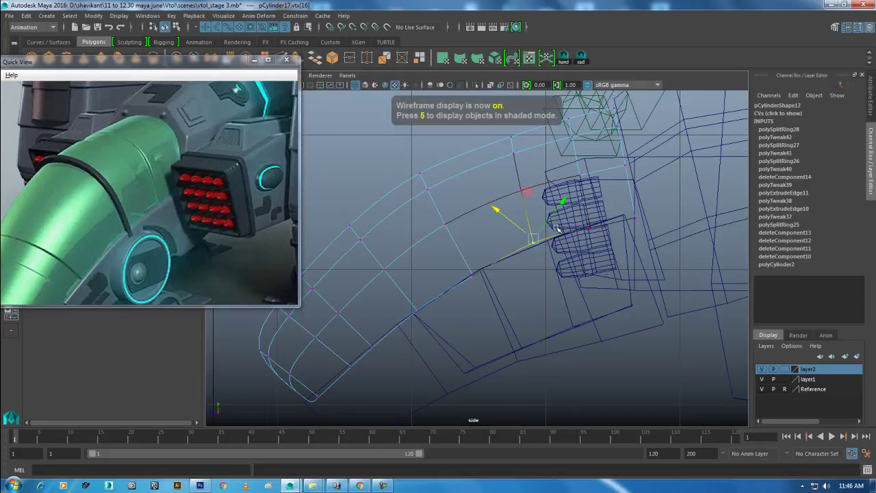
{"action": "scroll", "coordinate": [556, 228], "scroll_direction": "up", "scroll_amount": 2}
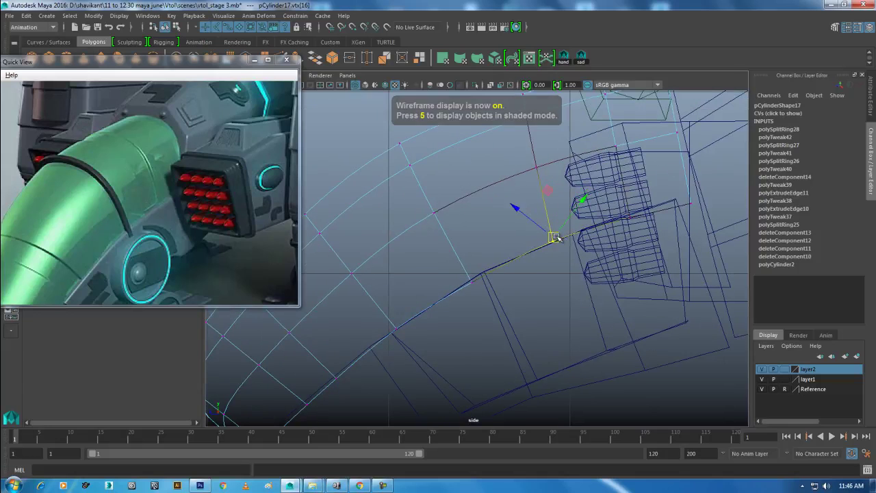
Adjust the upper-end vertex in perspective, then move it along X in the side view
{"action": "key", "text": "space"}
{"action": "mouse_move", "coordinate": [534, 306]}
{"action": "left_mouse_down", "text": "alt"}
{"action": "mouse_move", "coordinate": [576, 299]}
{"action": "mouse_move", "coordinate": [527, 267]}
{"action": "mouse_move", "coordinate": [511, 236]}
{"action": "left_mouse_up", "text": "alt"}
{"action": "key", "text": "5"}
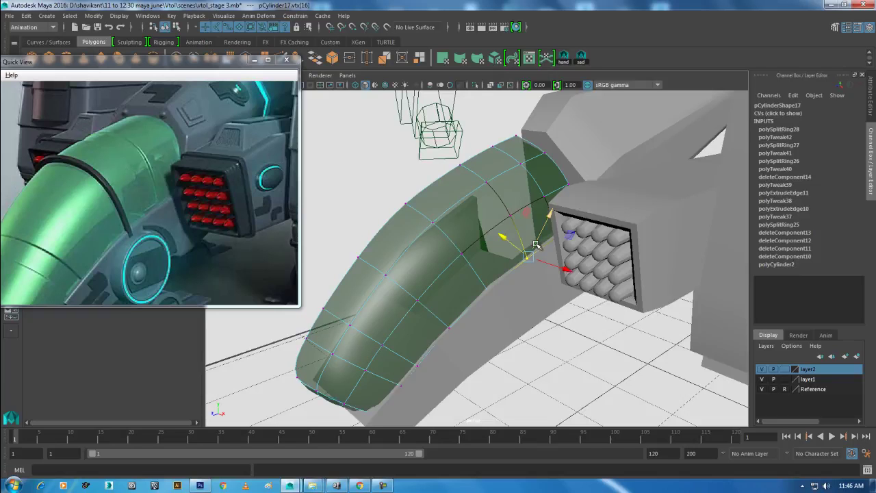
{"action": "mouse_move", "coordinate": [564, 267]}
{"action": "left_mouse_down"}
{"action": "mouse_move", "coordinate": [549, 274]}
{"action": "mouse_move", "coordinate": [572, 265]}
{"action": "left_mouse_up"}
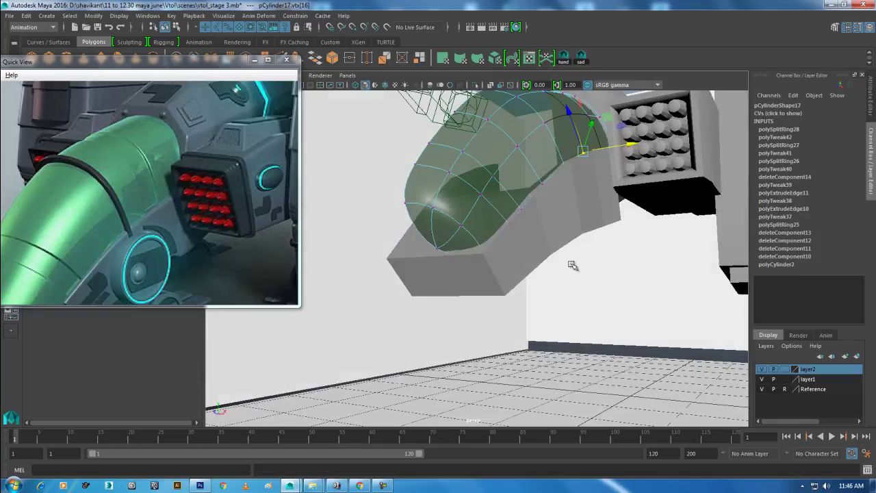
{"action": "key", "text": "space"}
{"action": "left_click_drag", "start_coordinate": [587, 233], "coordinate": [566, 347]}
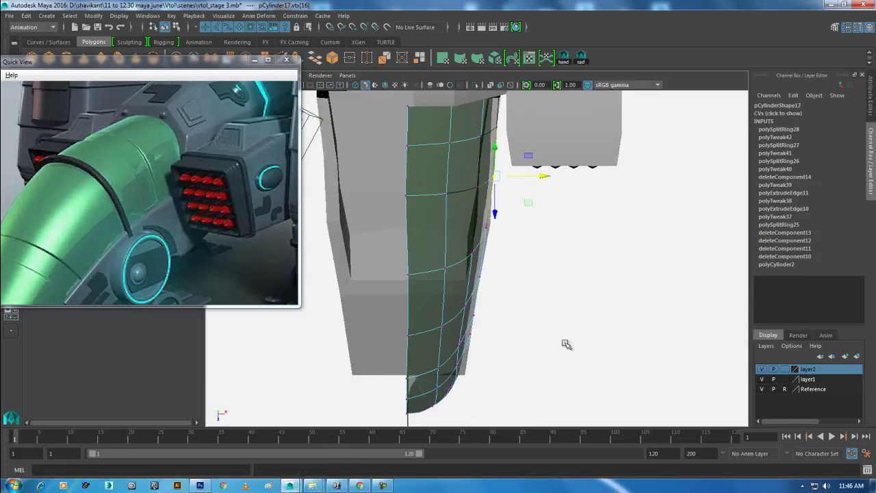
{"action": "mouse_move", "coordinate": [526, 261]}
{"action": "left_mouse_down", "text": "alt"}
{"action": "mouse_move", "coordinate": [546, 258]}
{"action": "mouse_move", "coordinate": [540, 252]}
{"action": "left_mouse_up", "text": "alt"}
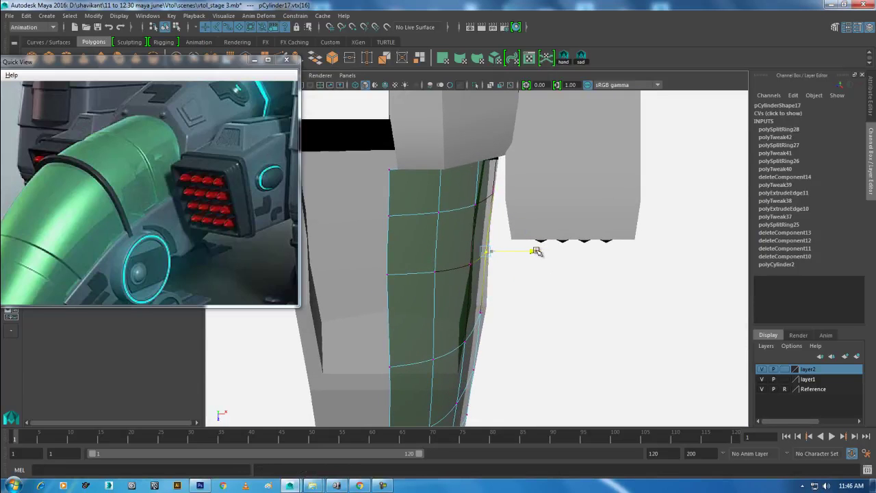
Select the rod's upper vertex, inspect it in perspective, and return to object mode
{"action": "left_click_drag", "start_coordinate": [487, 217], "coordinate": [487, 215]}
{"action": "left_click_drag", "start_coordinate": [517, 275], "coordinate": [504, 226], "text": "alt"}
{"action": "key", "text": "space"}
{"action": "scroll", "coordinate": [482, 285], "scroll_direction": "up", "scroll_amount": 2}
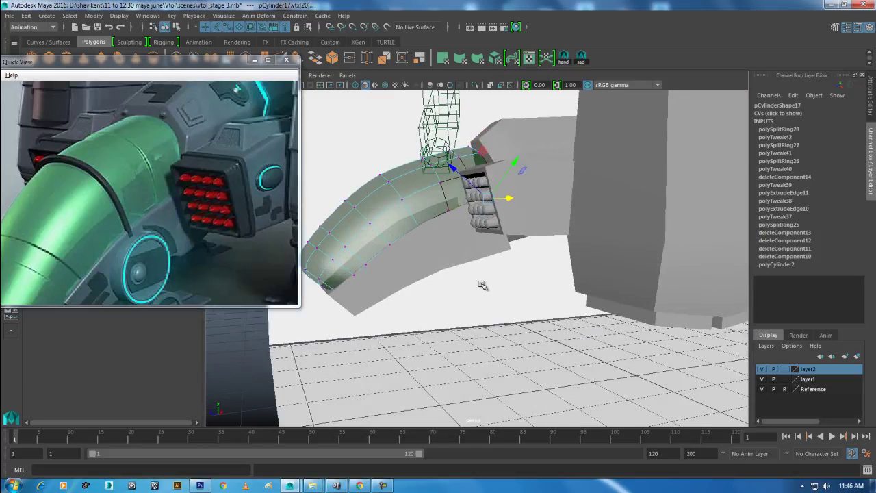
{"action": "left_click_drag", "start_coordinate": [482, 285], "coordinate": [506, 322], "text": "alt"}
{"action": "right_click_drag", "start_coordinate": [434, 199], "coordinate": [411, 250]}
Switch to a textured side view and frame an edge loop on the green rod
{"action": "key", "text": "space"}
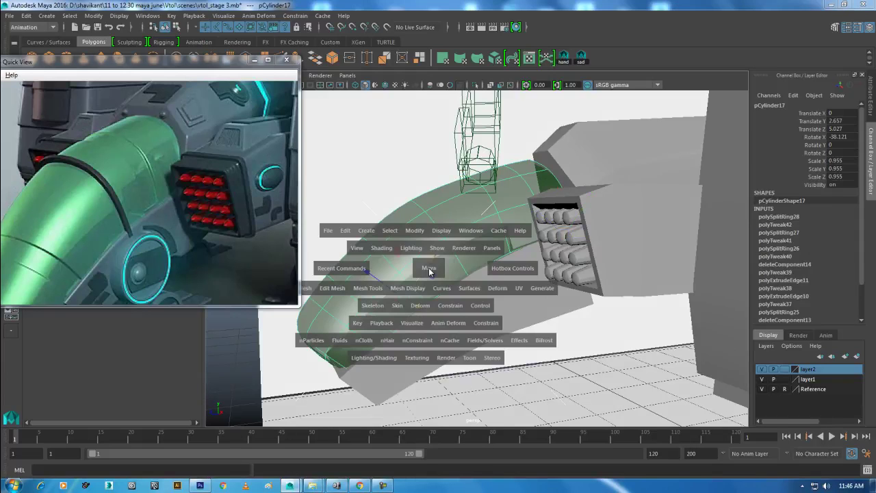
{"action": "left_click_drag", "start_coordinate": [429, 271], "coordinate": [469, 271]}
{"action": "scroll", "coordinate": [503, 259], "scroll_direction": "up", "scroll_amount": 2}
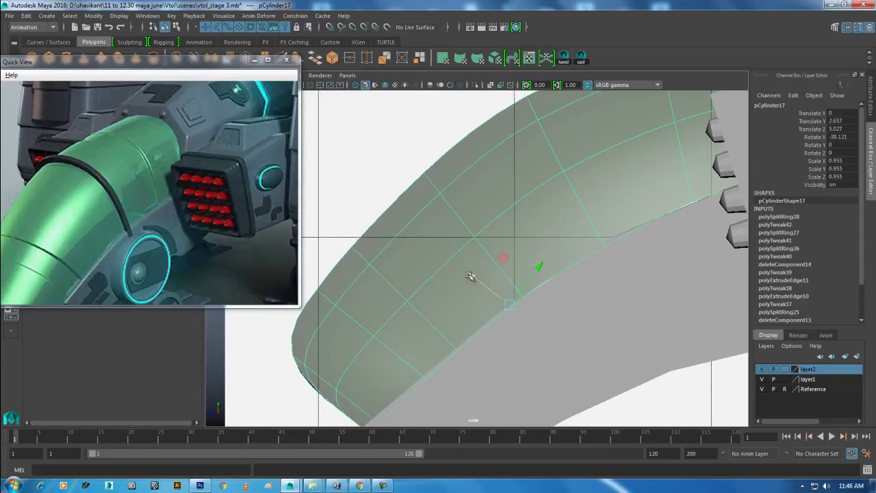
{"action": "key", "text": "6"}
{"action": "right_click_drag", "start_coordinate": [400, 312], "coordinate": [397, 281]}
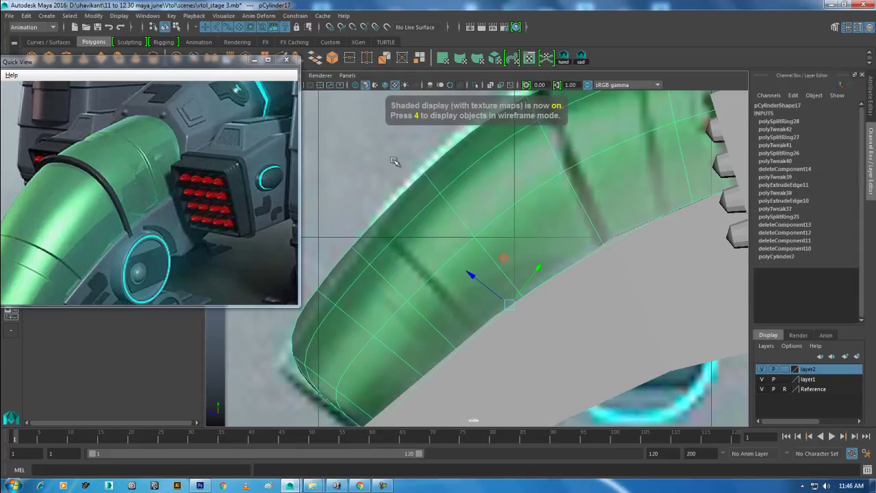
{"action": "double_click", "coordinate": [380, 274]}
{"action": "middle_click_drag", "start_coordinate": [527, 231], "coordinate": [496, 254], "text": "alt"}
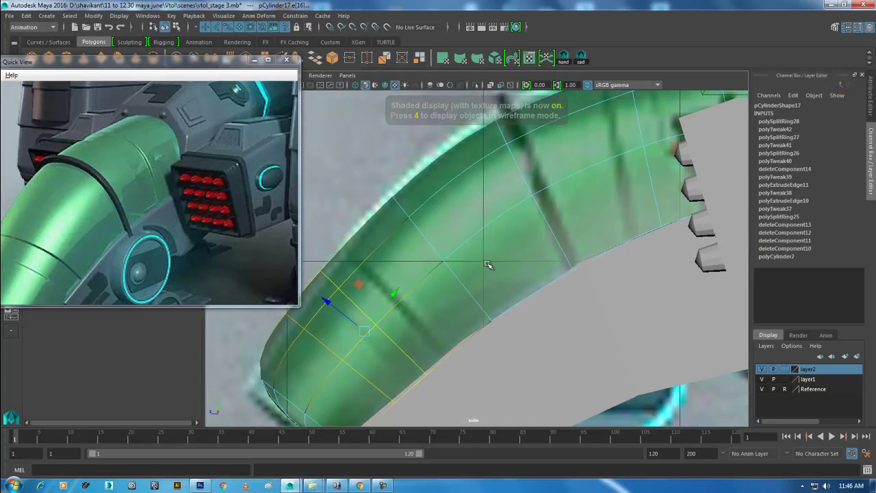
{"action": "middle_click_drag", "start_coordinate": [648, 133], "coordinate": [593, 219], "text": "alt"}
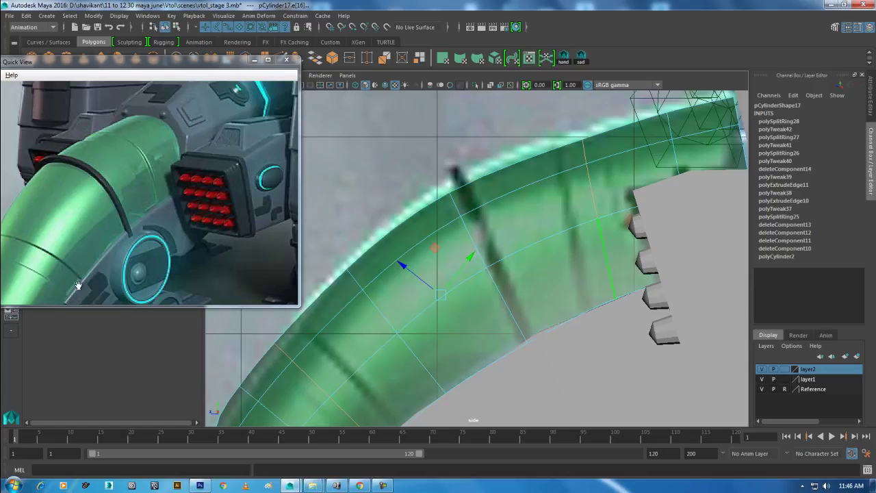
{"action": "middle_click_drag", "start_coordinate": [485, 276], "coordinate": [526, 173], "text": "alt"}
{"action": "right_click_drag", "start_coordinate": [503, 199], "coordinate": [559, 181]}
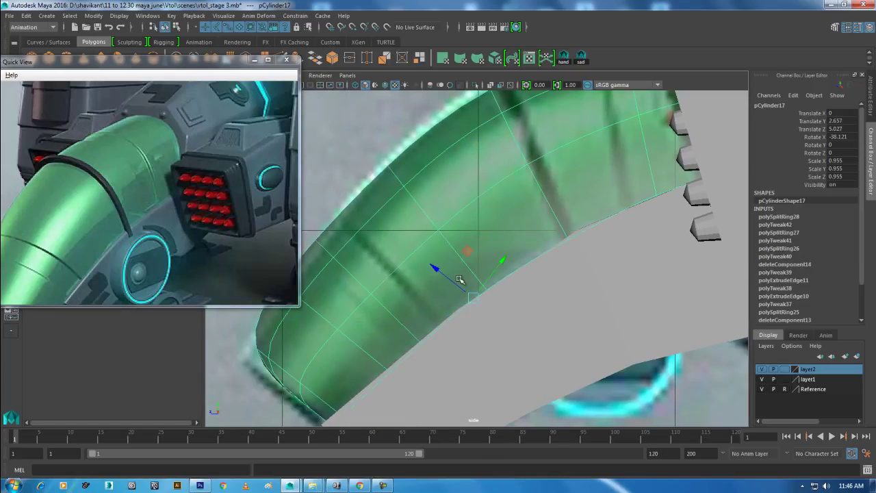
Insert two edge loops along the rod's length with the Insert Edge Loop Tool
{"action": "right_click", "coordinate": [459, 253], "text": "shift"}
{"action": "left_click", "coordinate": [396, 265]}
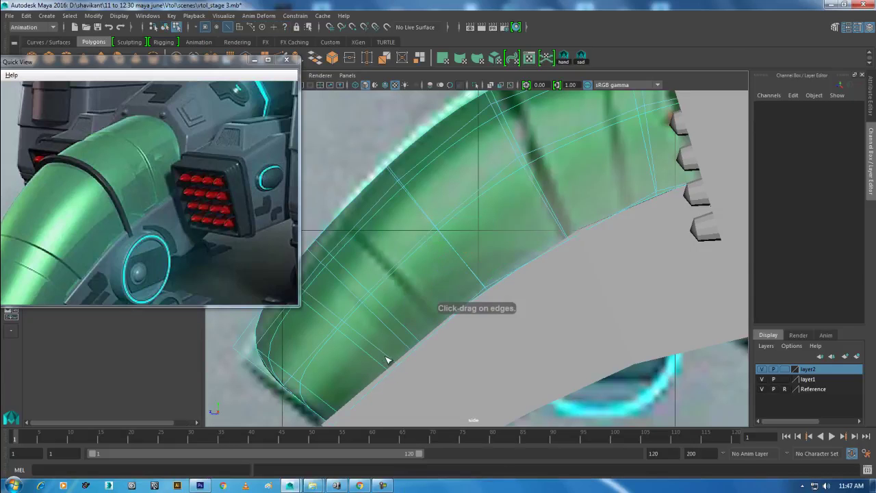
{"action": "left_click", "coordinate": [388, 358]}
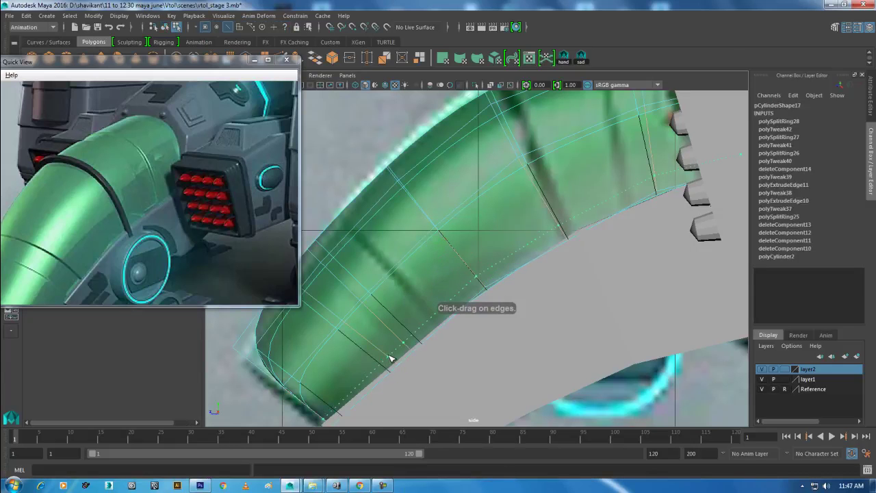
{"action": "left_click", "coordinate": [391, 358]}
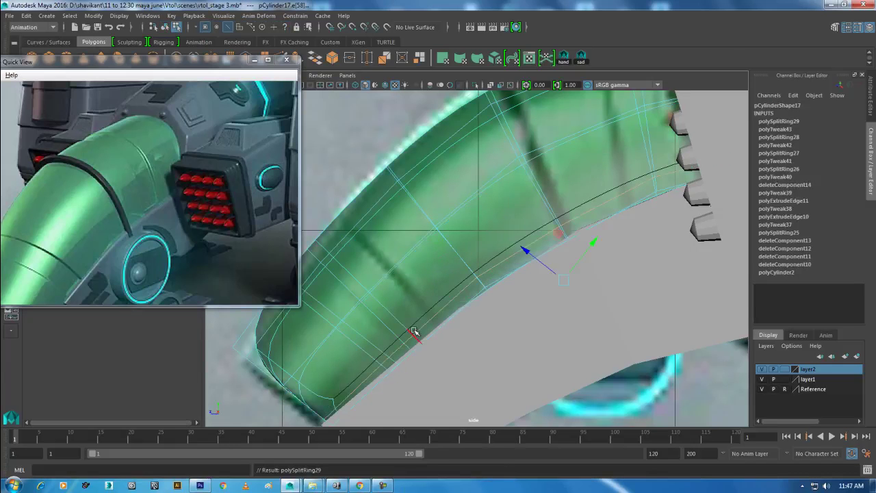
{"action": "scroll", "coordinate": [414, 332], "scroll_direction": "down", "scroll_amount": 3}
{"action": "scroll", "coordinate": [428, 234], "scroll_direction": "down", "scroll_amount": 3}
{"action": "mouse_move", "coordinate": [463, 231]}
{"action": "left_mouse_down", "text": "alt"}
{"action": "mouse_move", "coordinate": [475, 274]}
{"action": "mouse_move", "coordinate": [487, 247]}
{"action": "mouse_move", "coordinate": [515, 286]}
{"action": "mouse_move", "coordinate": [421, 268]}
{"action": "left_mouse_up", "text": "alt"}
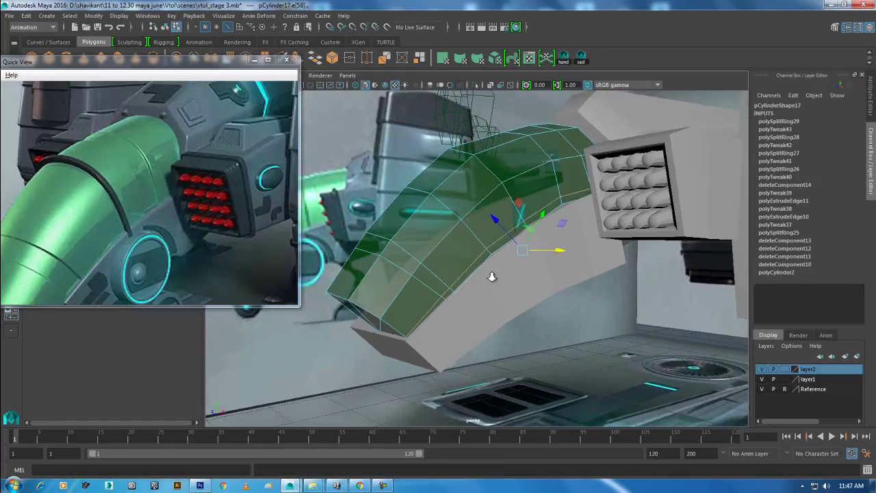
Add two more edge loops across the rod near the bracket from the side view
{"action": "right_click", "coordinate": [418, 197]}
{"action": "right_click_drag", "start_coordinate": [425, 200], "coordinate": [418, 170]}
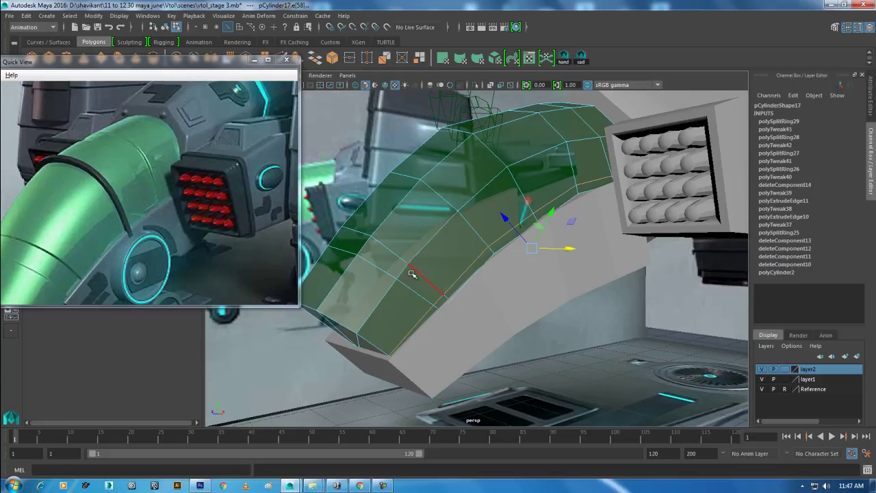
{"action": "key", "text": "space"}
{"action": "left_click_drag", "start_coordinate": [457, 289], "coordinate": [454, 308]}
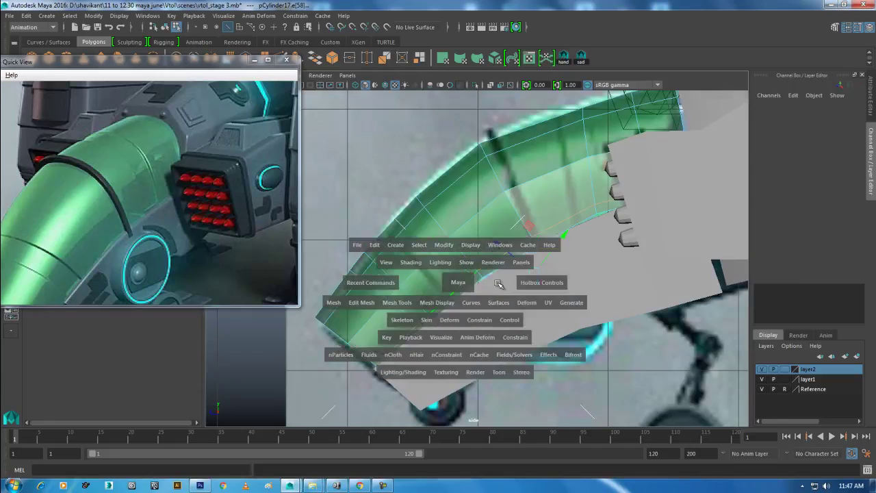
{"action": "right_click", "coordinate": [420, 260], "text": "shift"}
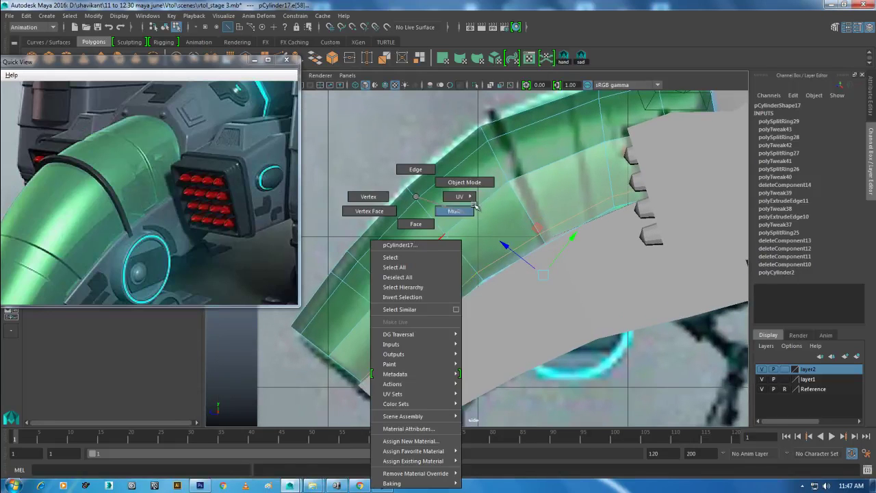
{"action": "left_click", "coordinate": [421, 260]}
{"action": "right_click_drag", "start_coordinate": [426, 234], "coordinate": [370, 255], "text": "shift"}
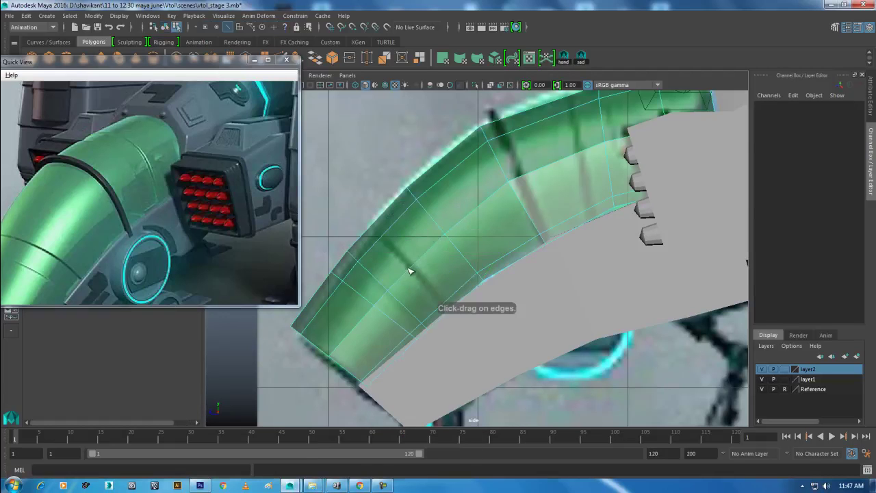
{"action": "left_click", "coordinate": [413, 272]}
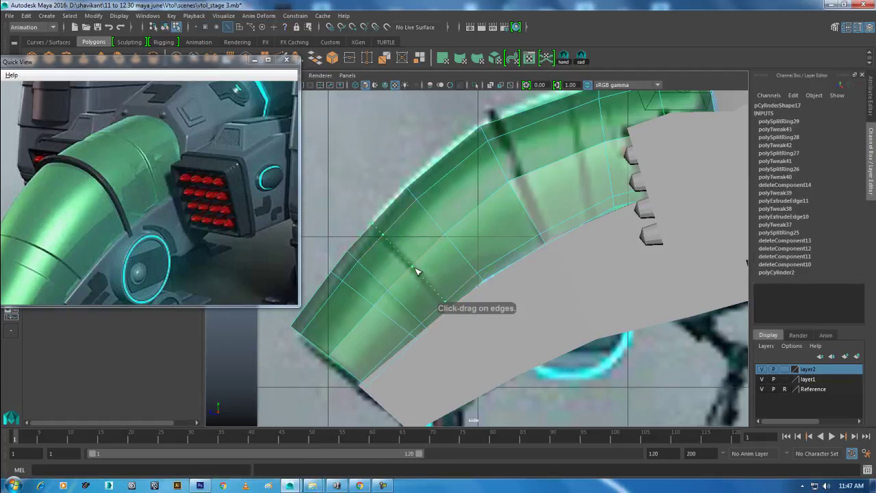
{"action": "middle_click_drag", "start_coordinate": [499, 251], "coordinate": [536, 245], "text": "alt"}
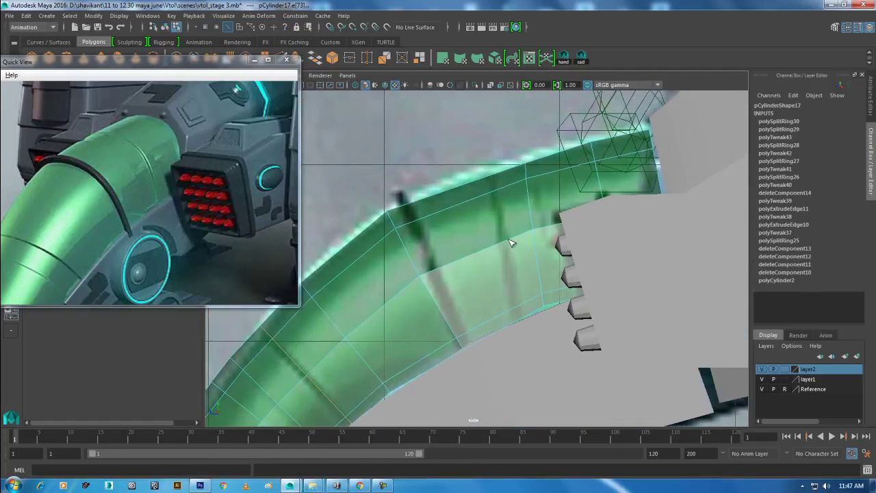
{"action": "left_click", "coordinate": [507, 245]}
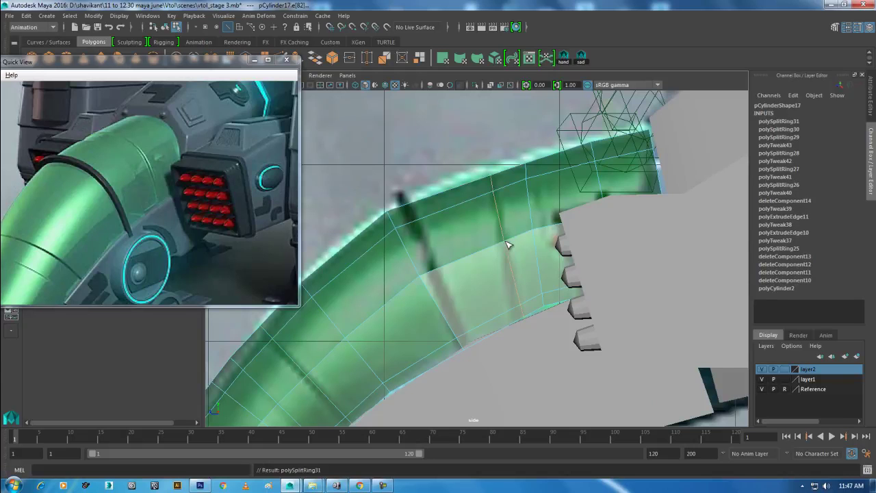
{"action": "middle_click_drag", "start_coordinate": [497, 299], "coordinate": [511, 302], "text": "alt"}
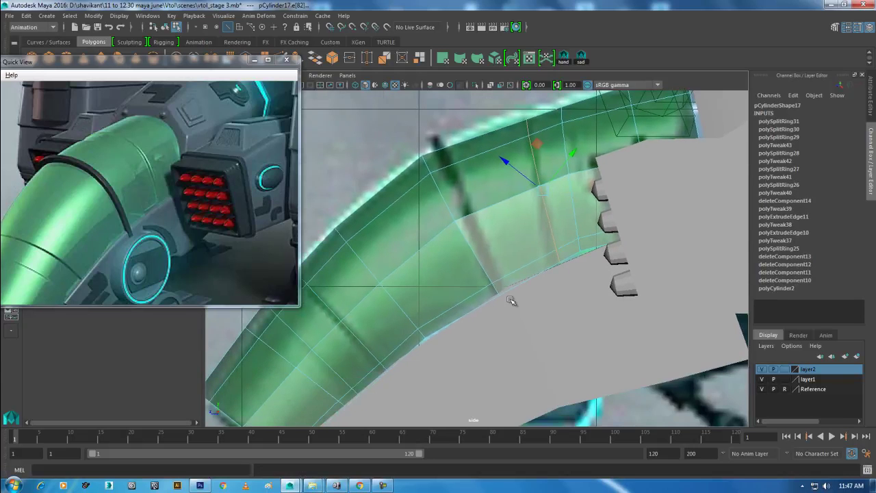
{"action": "right_click_drag", "start_coordinate": [553, 204], "coordinate": [554, 221]}
Select the two bands of faces on the green cylinder and extrude them
{"action": "left_click", "coordinate": [562, 206]}
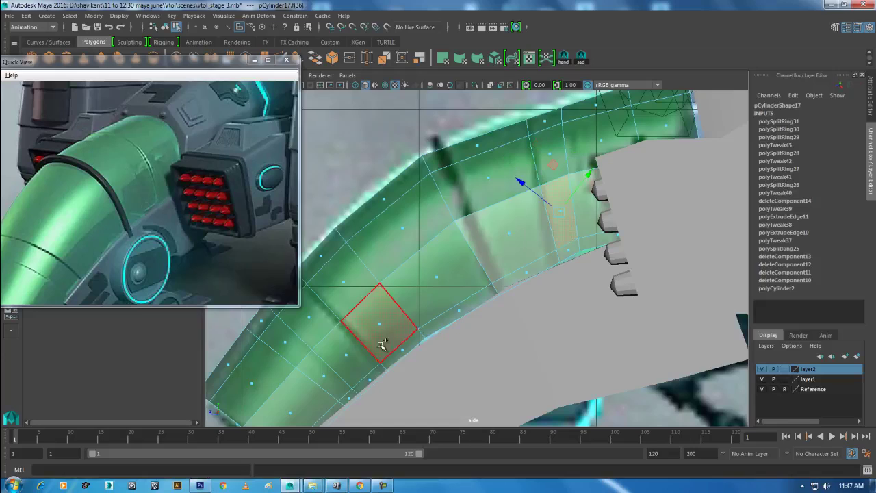
{"action": "left_click", "coordinate": [347, 352], "text": "shift"}
{"action": "mouse_move", "coordinate": [347, 353]}
{"action": "left_mouse_down", "text": "alt"}
{"action": "mouse_move", "coordinate": [527, 275]}
{"action": "mouse_move", "coordinate": [481, 298]}
{"action": "left_mouse_up", "text": "alt"}
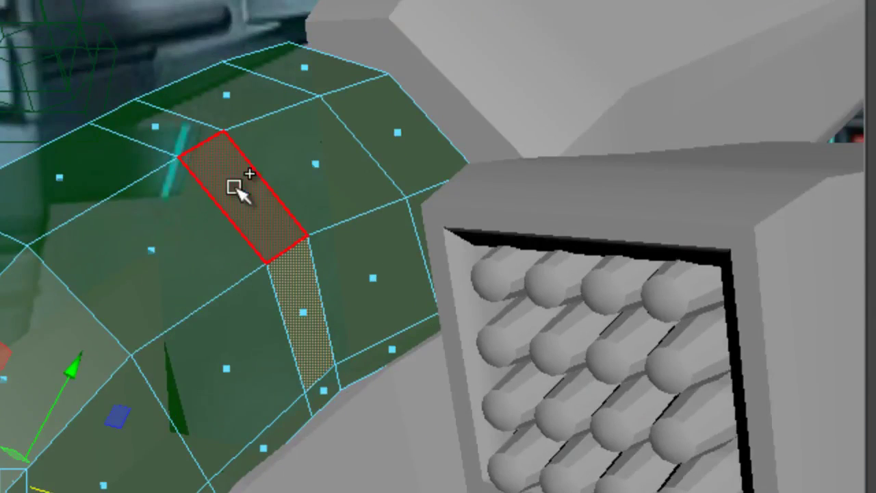
{"action": "left_click", "coordinate": [235, 187], "text": "shift"}
{"action": "left_click", "coordinate": [141, 121], "text": "shift"}
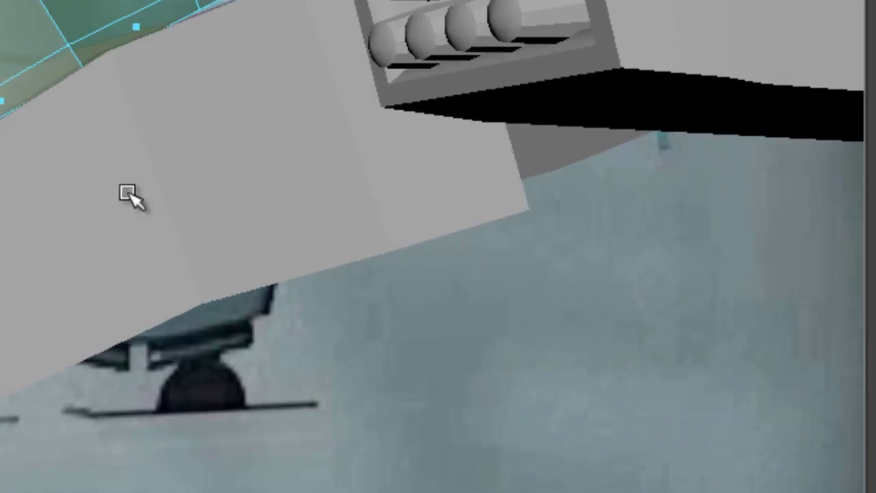
{"action": "mouse_move", "coordinate": [131, 196]}
{"action": "left_mouse_down", "text": "alt"}
{"action": "mouse_move", "coordinate": [108, 251]}
{"action": "mouse_move", "coordinate": [157, 303]}
{"action": "left_mouse_up", "text": "alt"}
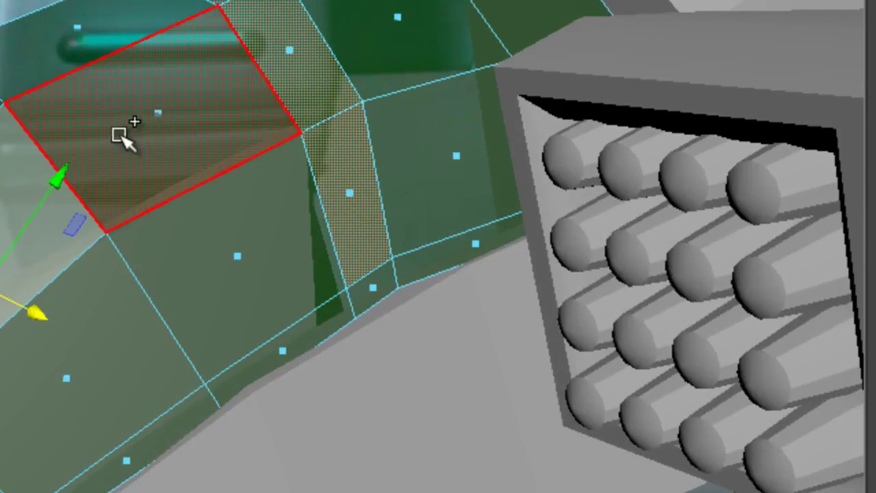
{"action": "right_click_drag", "start_coordinate": [104, 87], "coordinate": [88, 163], "text": "shift"}
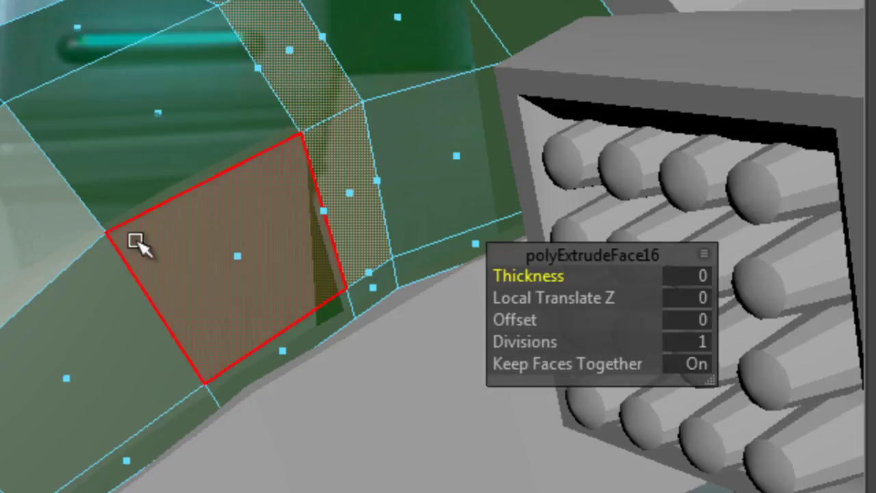
Re-extrude the selected faces and push them inward to a thickness of -0.03
{"action": "mouse_move", "coordinate": [260, 308]}
{"action": "left_mouse_down", "text": "alt"}
{"action": "mouse_move", "coordinate": [348, 377]}
{"action": "mouse_move", "coordinate": [321, 282]}
{"action": "left_mouse_up", "text": "alt"}
{"action": "right_click_drag", "start_coordinate": [321, 282], "coordinate": [250, 368], "text": "alt"}
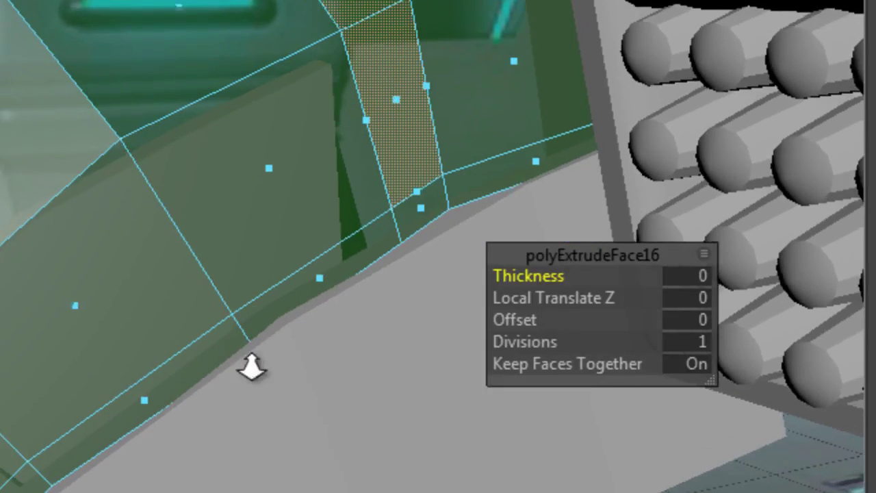
{"action": "left_click", "coordinate": [520, 319]}
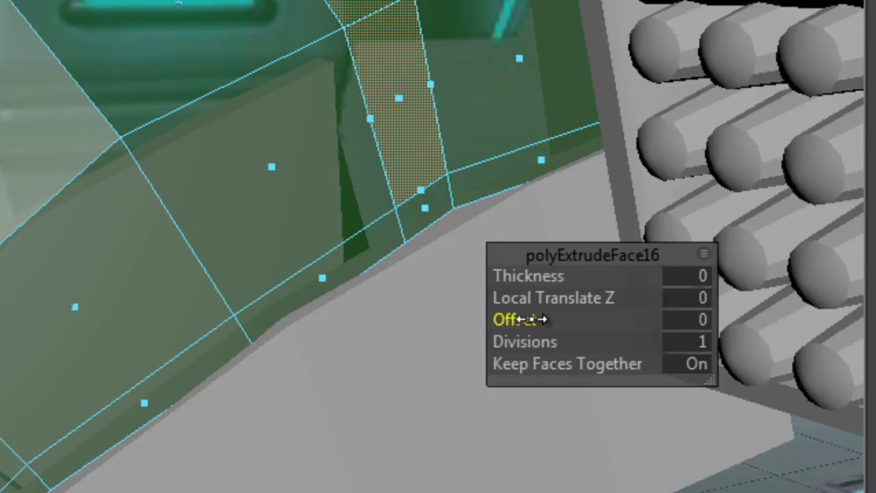
{"action": "left_click_drag", "start_coordinate": [531, 319], "coordinate": [534, 319]}
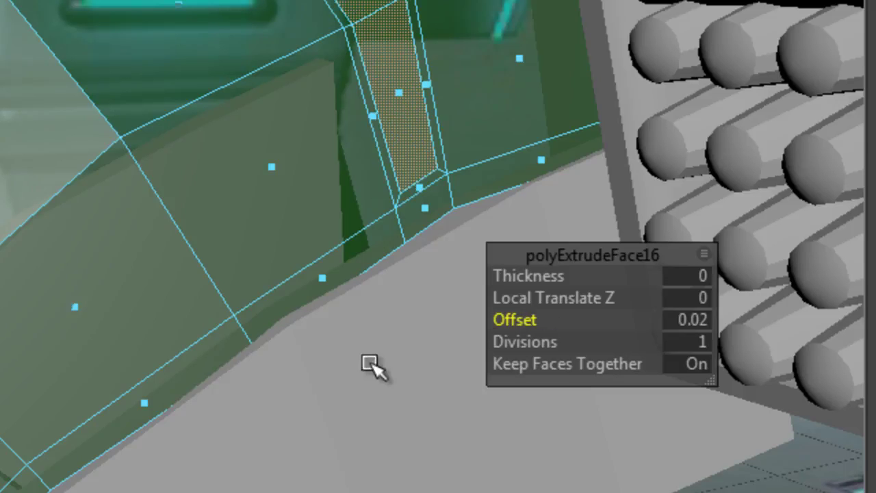
{"action": "left_click_drag", "start_coordinate": [372, 363], "coordinate": [251, 328], "text": "alt"}
{"action": "right_click_drag", "start_coordinate": [267, 286], "coordinate": [262, 336], "text": "alt"}
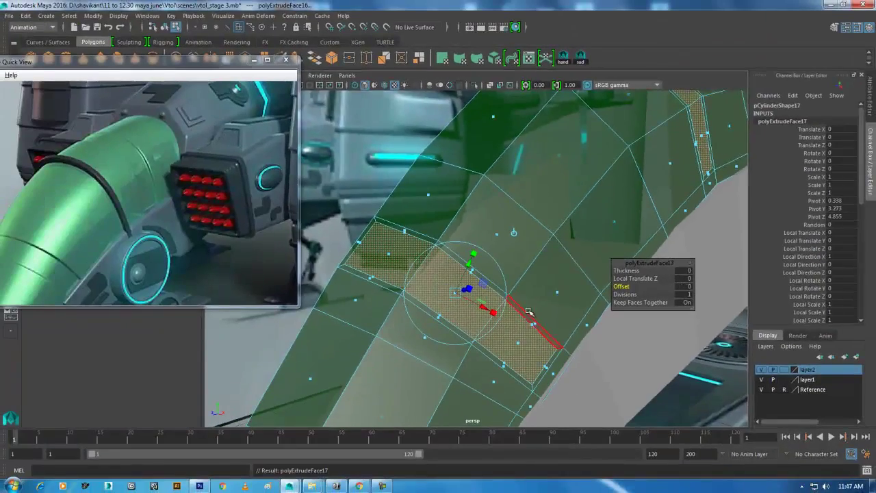
{"action": "key", "text": "ctrl+e"}
{"action": "left_click_drag", "start_coordinate": [470, 276], "coordinate": [587, 359], "text": "alt"}
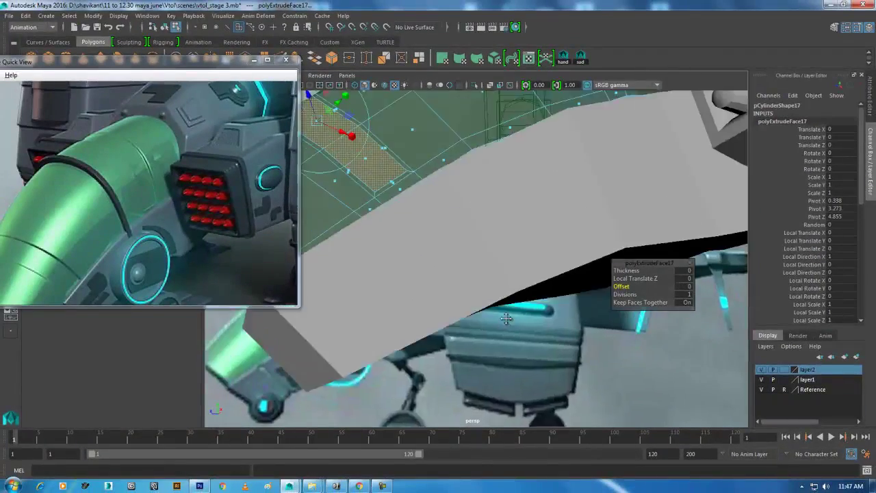
{"action": "left_click_drag", "start_coordinate": [634, 273], "coordinate": [636, 272], "text": "alt"}
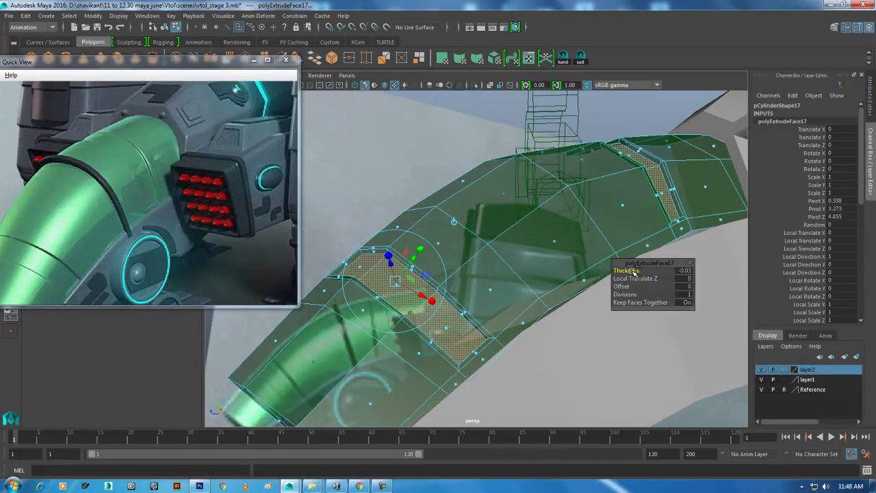
{"action": "left_click", "coordinate": [505, 268]}
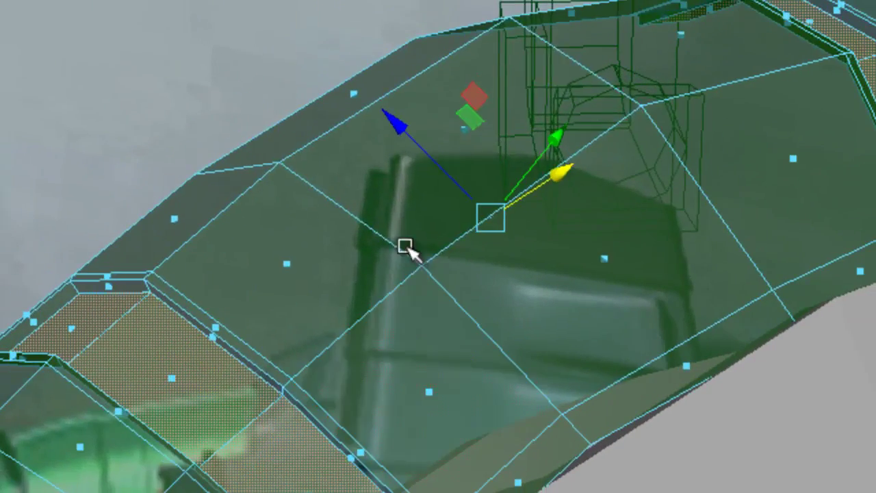
Check the recessed grooves with smooth preview, then pick and clear a face in Face mode
{"action": "right_click_drag", "start_coordinate": [477, 166], "coordinate": [538, 87]}
{"action": "key", "text": "3"}
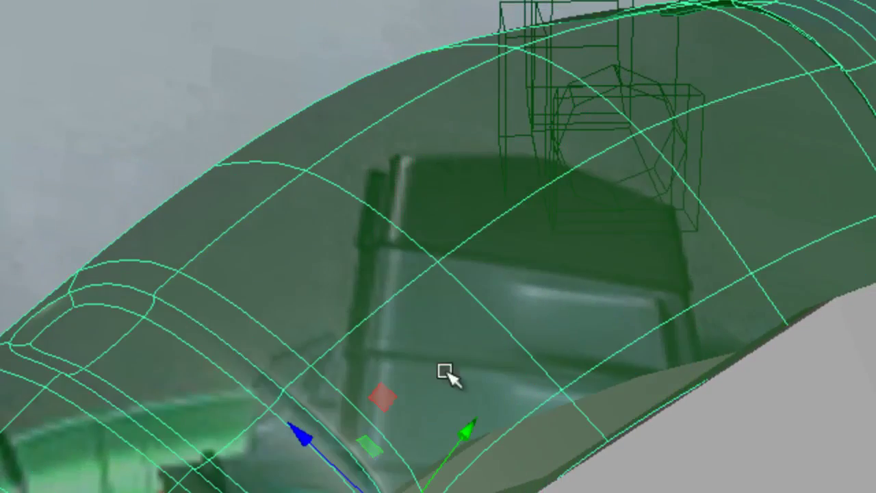
{"action": "scroll", "coordinate": [313, 481], "scroll_direction": "up", "scroll_amount": 5}
{"action": "scroll", "coordinate": [448, 395], "scroll_direction": "up", "scroll_amount": 2}
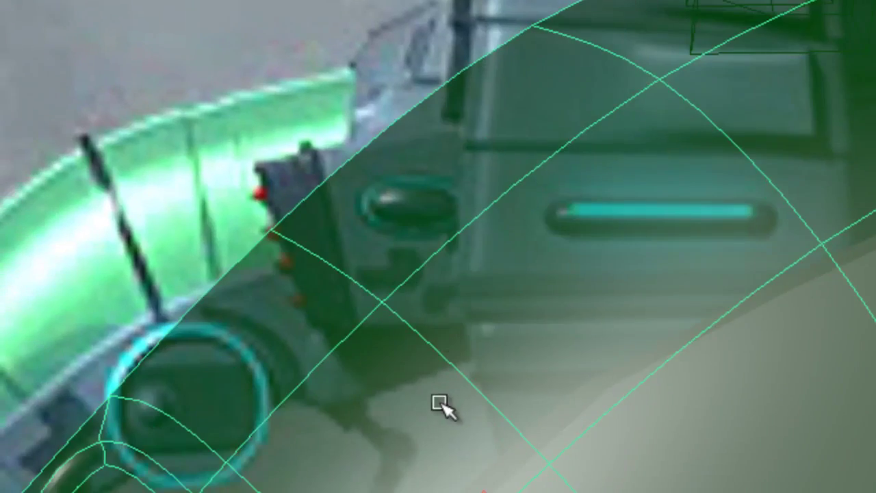
{"action": "scroll", "coordinate": [441, 406], "scroll_direction": "down", "scroll_amount": 1}
{"action": "left_click", "coordinate": [286, 337]}
{"action": "right_click_drag", "start_coordinate": [286, 336], "coordinate": [292, 205]}
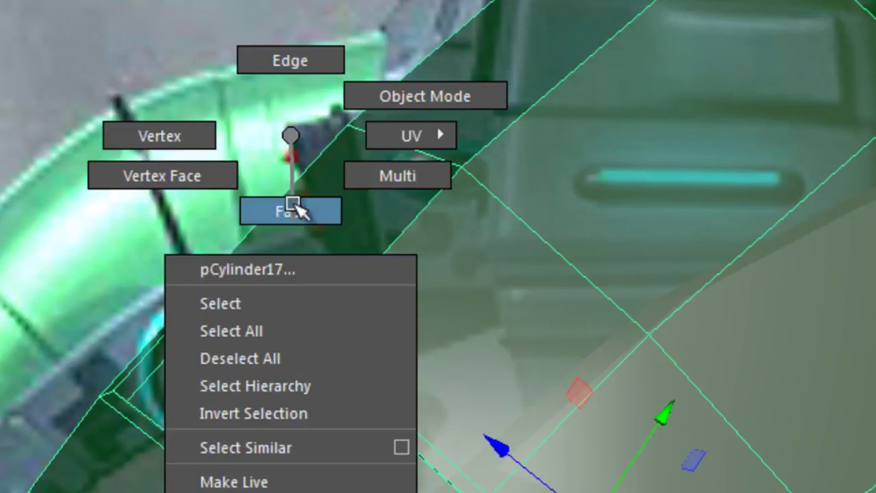
{"action": "left_click_drag", "start_coordinate": [96, 279], "coordinate": [196, 378]}
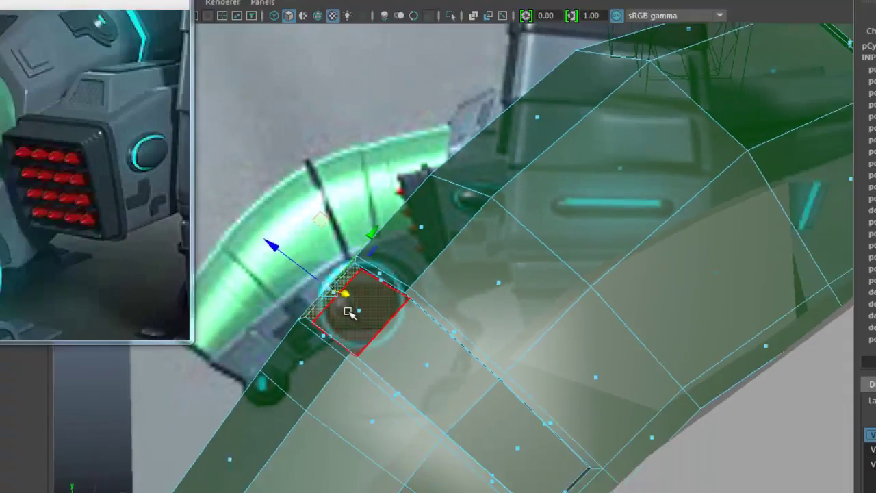
{"action": "left_click", "coordinate": [411, 284]}
{"action": "mouse_move", "coordinate": [492, 276]}
{"action": "left_mouse_down", "text": "alt"}
{"action": "mouse_move", "coordinate": [384, 368]}
{"action": "mouse_move", "coordinate": [482, 286]}
{"action": "left_mouse_up", "text": "alt"}
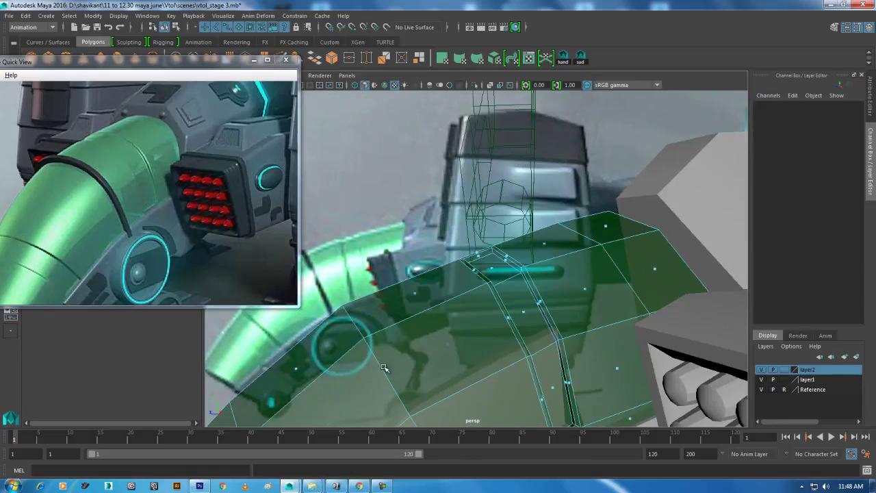
In the top view, select the cylinder's left vertex column and shift it left to match the reference
{"action": "left_click", "coordinate": [449, 313]}
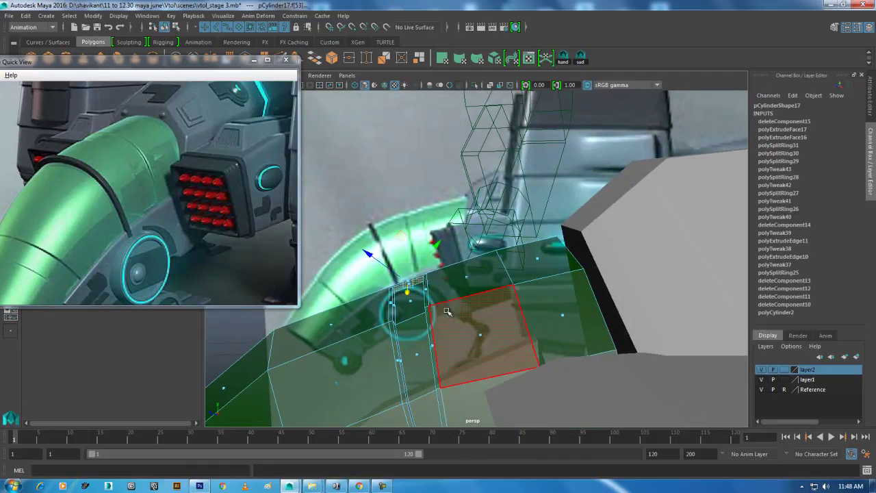
{"action": "key", "text": "space"}
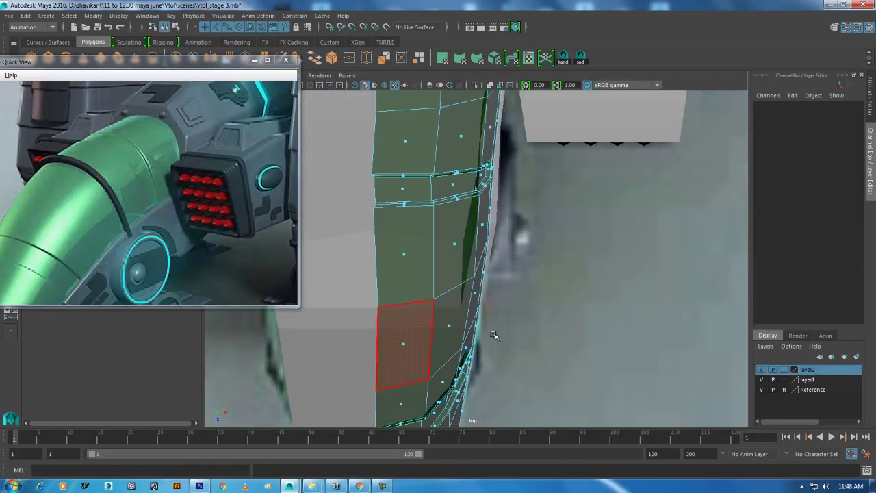
{"action": "right_click_drag", "start_coordinate": [440, 196], "coordinate": [384, 210]}
{"action": "key", "text": "space"}
{"action": "key", "text": "space"}
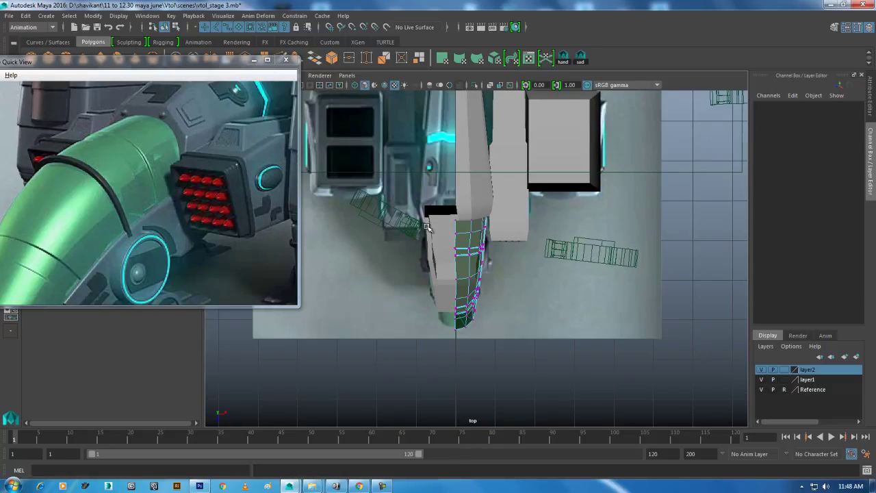
{"action": "left_click_drag", "start_coordinate": [423, 186], "coordinate": [454, 374]}
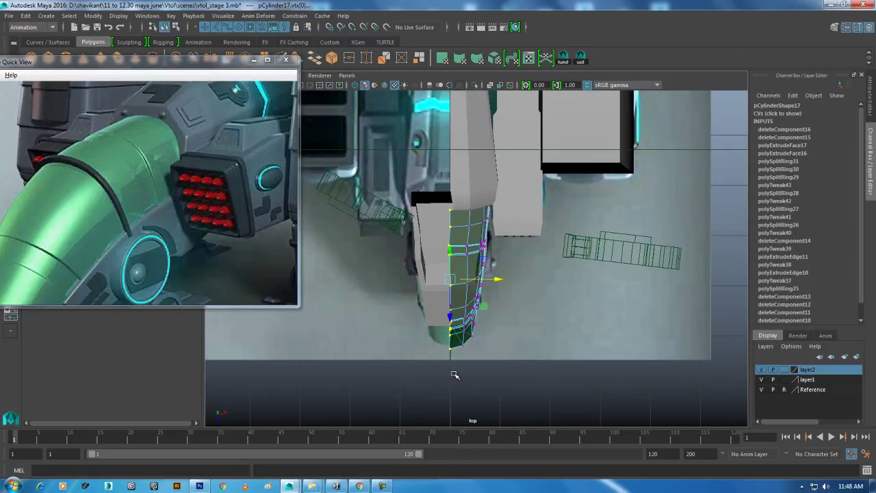
{"action": "scroll", "coordinate": [462, 295], "scroll_direction": "up", "scroll_amount": 1}
{"action": "scroll", "coordinate": [473, 326], "scroll_direction": "up", "scroll_amount": 1}
{"action": "scroll", "coordinate": [473, 322], "scroll_direction": "up", "scroll_amount": 2}
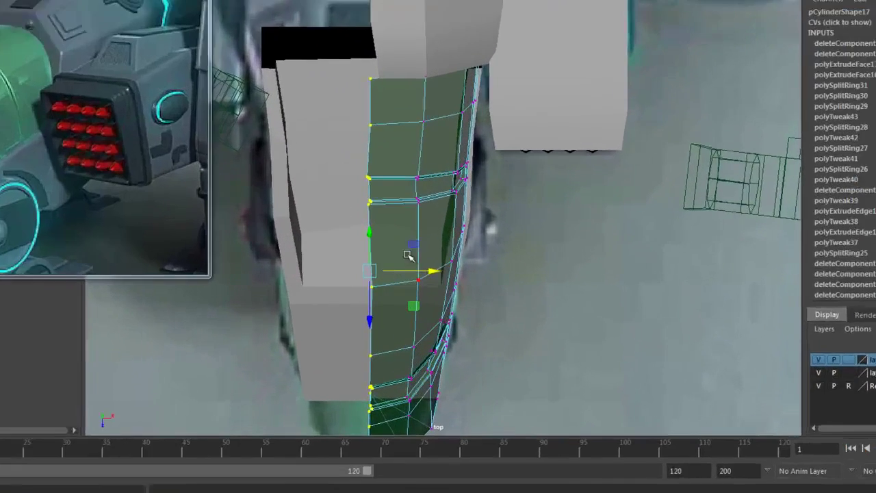
{"action": "left_click_drag", "start_coordinate": [470, 314], "coordinate": [421, 304]}
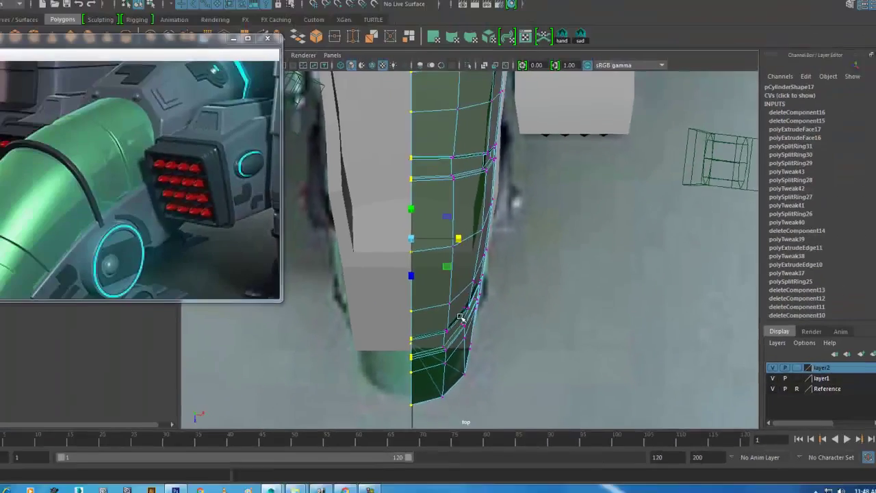
Inspect the cylinder in perspective, toggling smooth preview on and off
{"action": "key", "text": "space"}
{"action": "key", "text": "space"}
{"action": "mouse_move", "coordinate": [499, 297]}
{"action": "left_mouse_down", "text": "alt"}
{"action": "mouse_move", "coordinate": [517, 284]}
{"action": "mouse_move", "coordinate": [486, 233]}
{"action": "left_mouse_up", "text": "alt"}
{"action": "right_click_drag", "start_coordinate": [486, 232], "coordinate": [573, 195]}
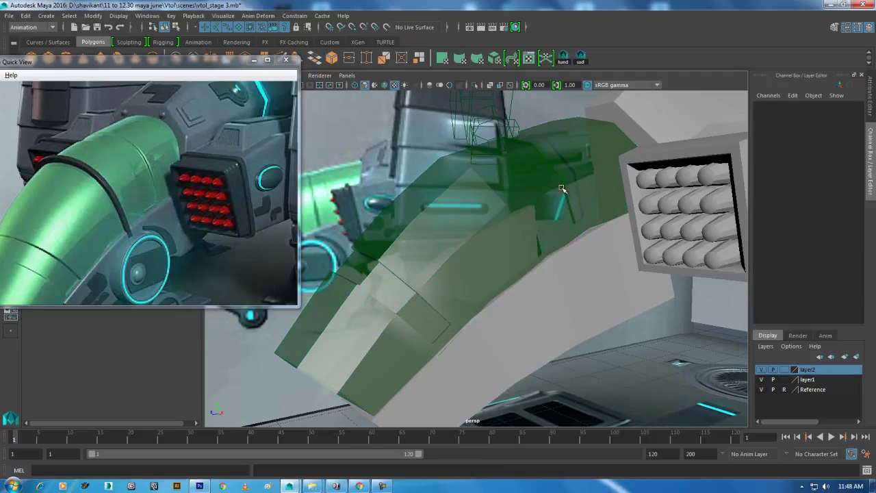
{"action": "left_click_drag", "start_coordinate": [491, 290], "coordinate": [489, 316], "text": "alt"}
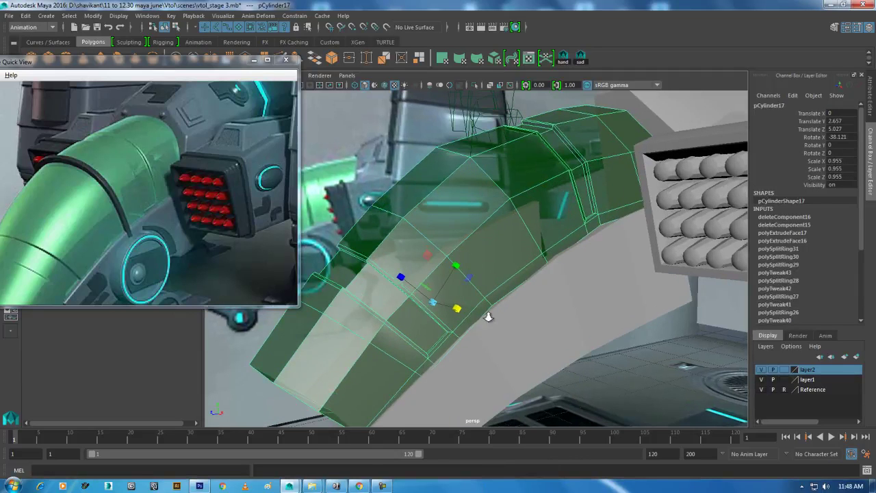
{"action": "key", "text": "3"}
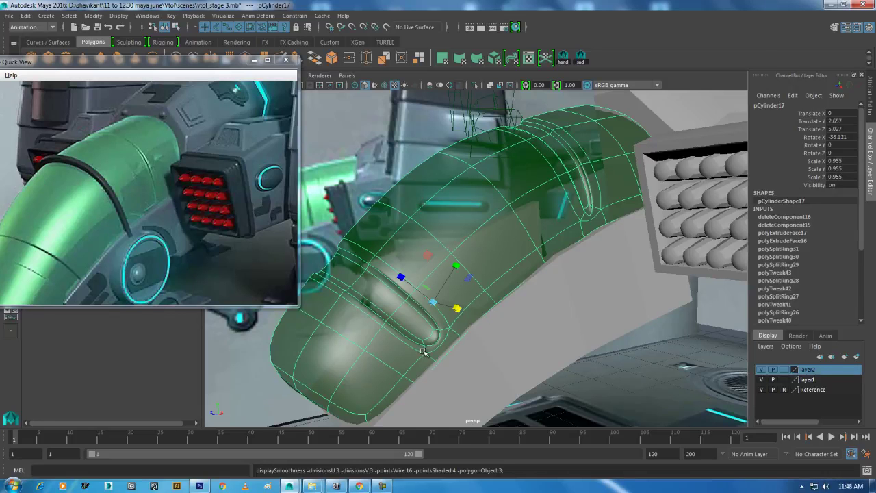
{"action": "key", "text": "1"}
{"action": "left_click_drag", "start_coordinate": [423, 351], "coordinate": [481, 296], "text": "alt"}
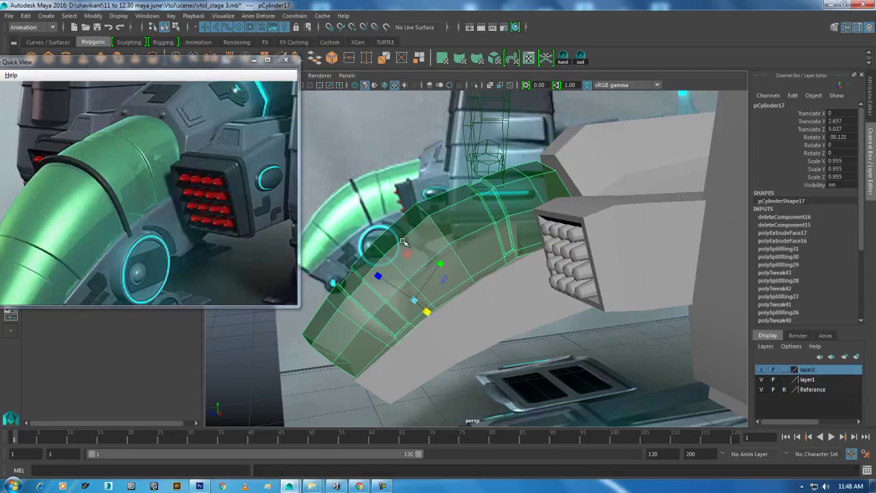
{"action": "left_click_drag", "start_coordinate": [404, 242], "coordinate": [430, 261], "text": "alt"}
{"action": "key", "text": "space"}
Insert an edge loop across the curved tube and select the ring of faces beside it
{"action": "left_click", "coordinate": [485, 271]}
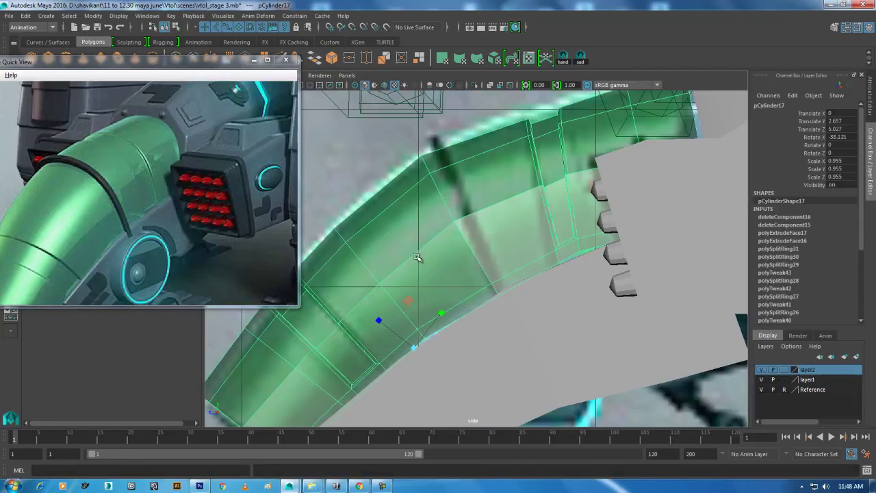
{"action": "scroll", "coordinate": [491, 266], "scroll_direction": "up", "scroll_amount": 2}
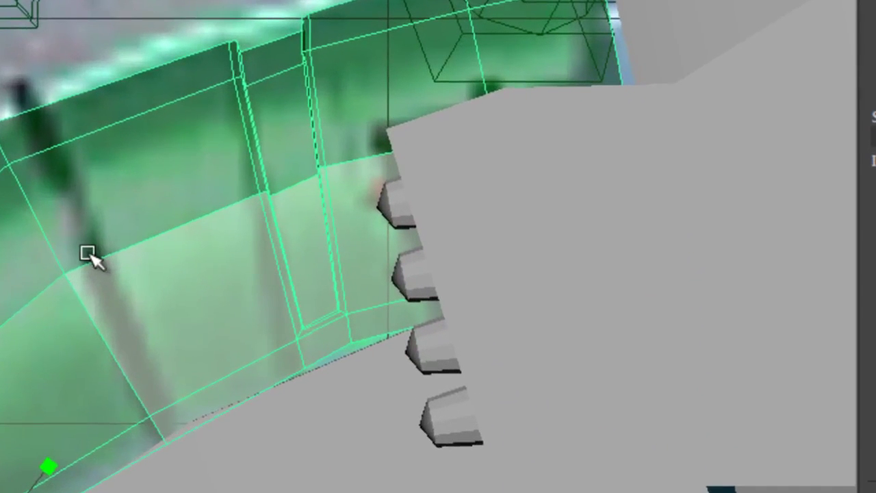
{"action": "right_click_drag", "start_coordinate": [474, 197], "coordinate": [511, 183]}
{"action": "right_click_drag", "start_coordinate": [186, 86], "coordinate": [186, 87]}
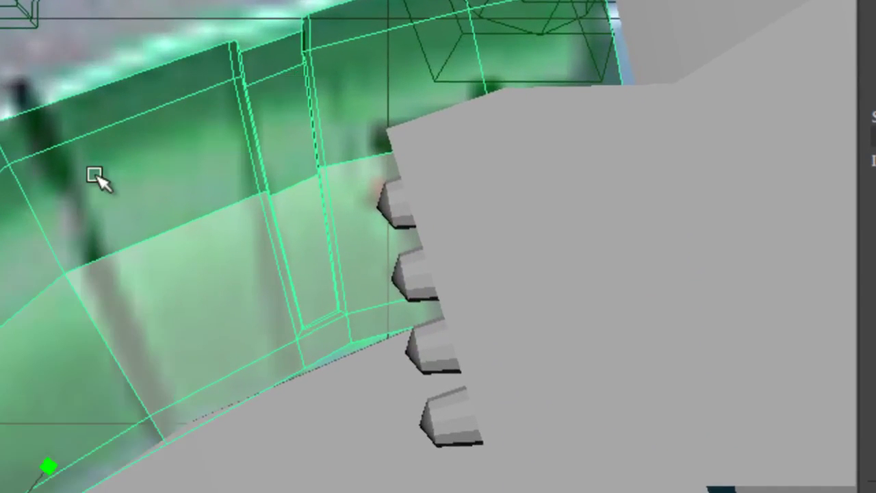
{"action": "right_click_drag", "start_coordinate": [143, 208], "coordinate": [34, 254], "text": "shift"}
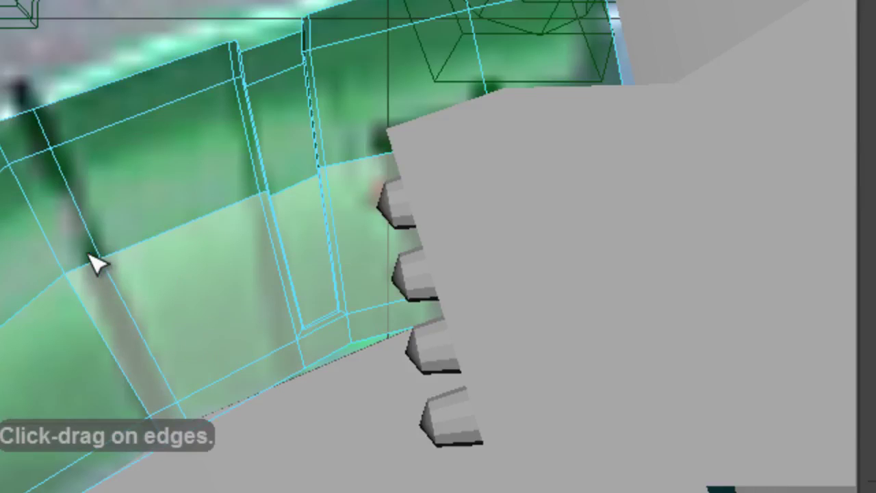
{"action": "left_click", "coordinate": [95, 264]}
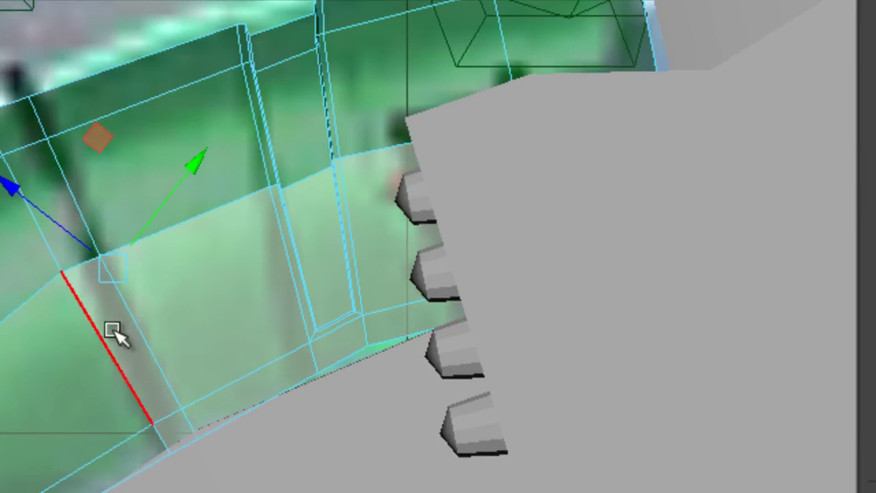
{"action": "right_click_drag", "start_coordinate": [124, 326], "coordinate": [131, 199]}
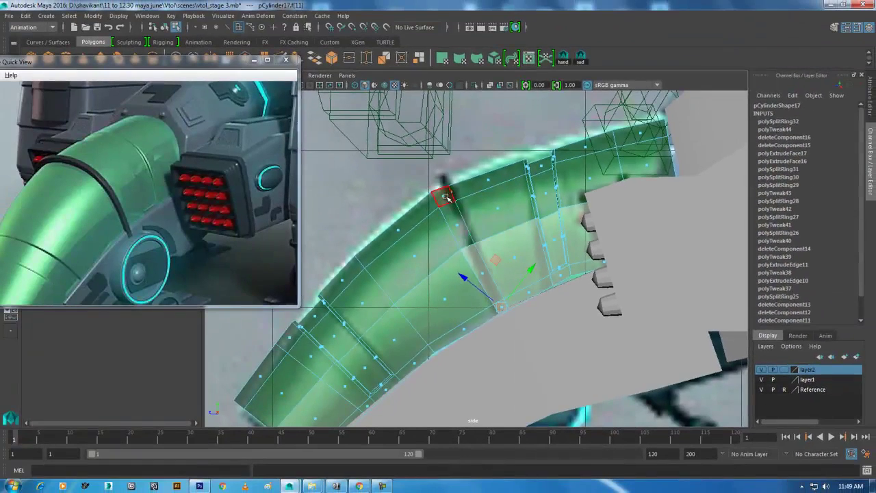
{"action": "double_click", "coordinate": [480, 267]}
{"action": "left_click_drag", "start_coordinate": [479, 267], "coordinate": [529, 266], "text": "alt"}
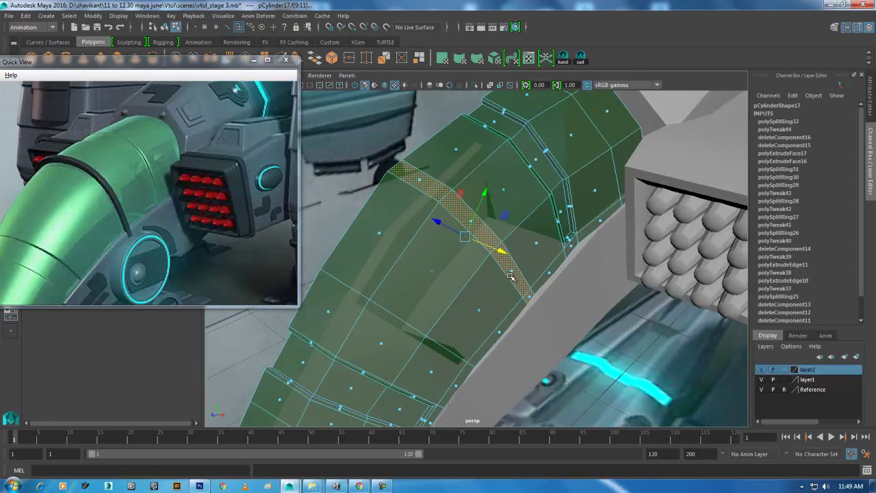
Extrude the selected face strip into a recessed groove
{"action": "left_click_drag", "start_coordinate": [489, 252], "coordinate": [479, 254], "text": "alt"}
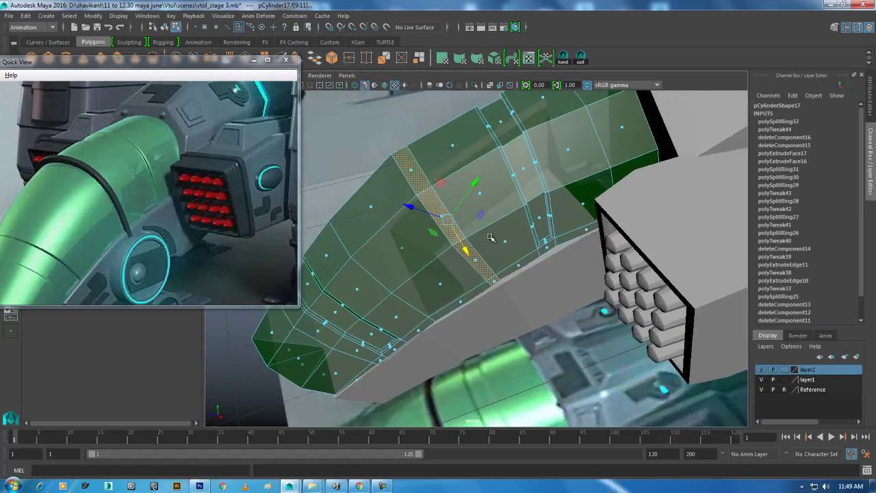
{"action": "right_click_drag", "start_coordinate": [489, 199], "coordinate": [480, 226], "text": "shift"}
{"action": "mouse_move", "coordinate": [479, 227]}
{"action": "left_mouse_down", "text": "alt"}
{"action": "mouse_move", "coordinate": [471, 231]}
{"action": "mouse_move", "coordinate": [450, 178]}
{"action": "mouse_move", "coordinate": [491, 350]}
{"action": "mouse_move", "coordinate": [453, 289]}
{"action": "mouse_move", "coordinate": [459, 205]}
{"action": "mouse_move", "coordinate": [473, 256]}
{"action": "left_mouse_up", "text": "alt"}
{"action": "left_click", "coordinate": [459, 206]}
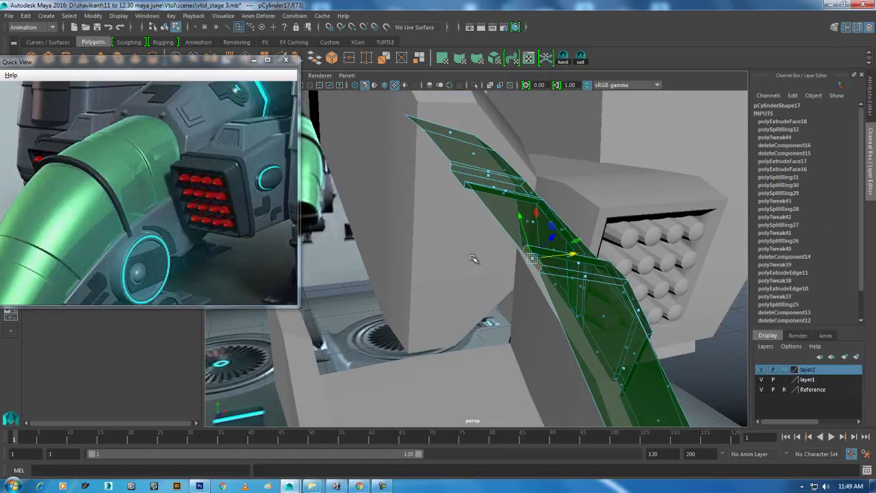
{"action": "left_click", "coordinate": [502, 263]}
{"action": "mouse_move", "coordinate": [556, 272]}
{"action": "left_mouse_down", "text": "alt"}
{"action": "mouse_move", "coordinate": [464, 268]}
{"action": "mouse_move", "coordinate": [438, 250]}
{"action": "mouse_move", "coordinate": [443, 227]}
{"action": "mouse_move", "coordinate": [477, 196]}
{"action": "left_mouse_up", "text": "alt"}
Bevel an edge of the groove with a Fraction of 1
{"action": "key", "text": "F8"}
{"action": "right_click_drag", "start_coordinate": [452, 198], "coordinate": [451, 172]}
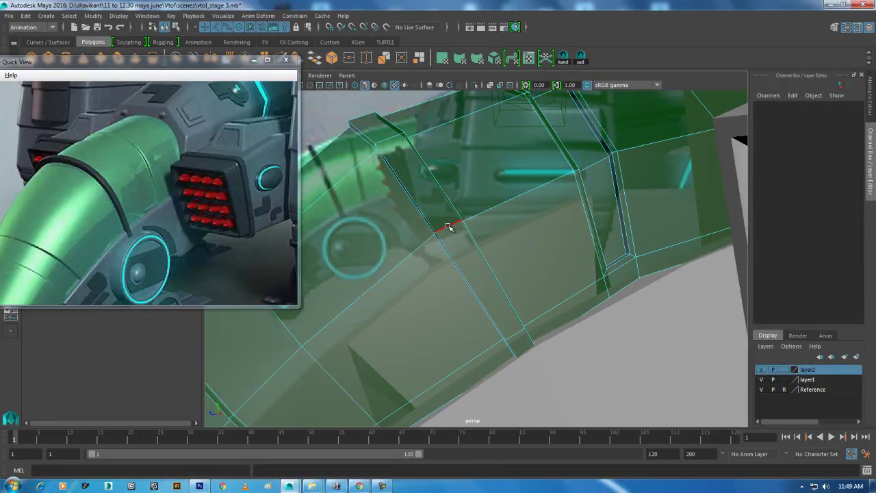
{"action": "left_click", "coordinate": [450, 226]}
{"action": "right_click_drag", "start_coordinate": [449, 223], "coordinate": [440, 205], "text": "shift"}
{"action": "mouse_move", "coordinate": [445, 226]}
{"action": "left_mouse_down", "text": "alt"}
{"action": "mouse_move", "coordinate": [463, 242]}
{"action": "mouse_move", "coordinate": [411, 215]}
{"action": "left_mouse_up", "text": "alt"}
{"action": "right_click_drag", "start_coordinate": [410, 215], "coordinate": [436, 244], "text": "shift"}
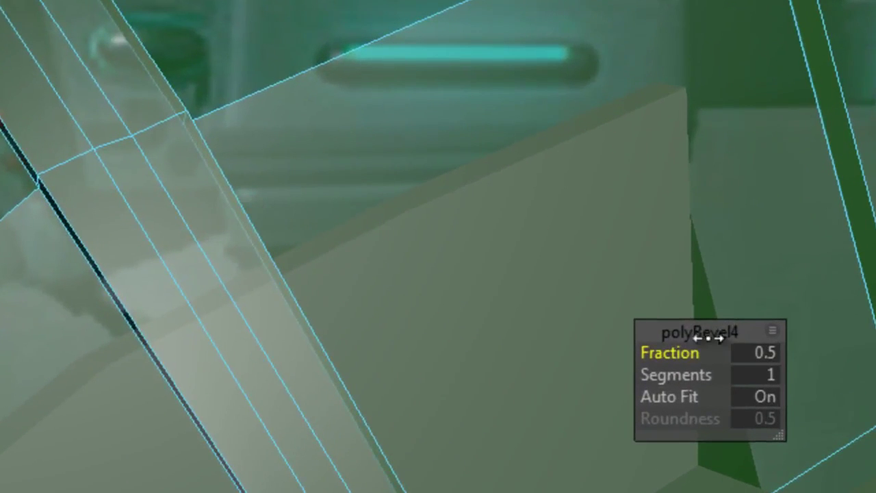
{"action": "left_click_drag", "start_coordinate": [670, 353], "coordinate": [695, 356]}
{"action": "mouse_move", "coordinate": [235, 148]}
{"action": "right_mouse_down"}
{"action": "mouse_move", "coordinate": [295, 135]}
{"action": "mouse_move", "coordinate": [274, 88]}
{"action": "right_mouse_up"}
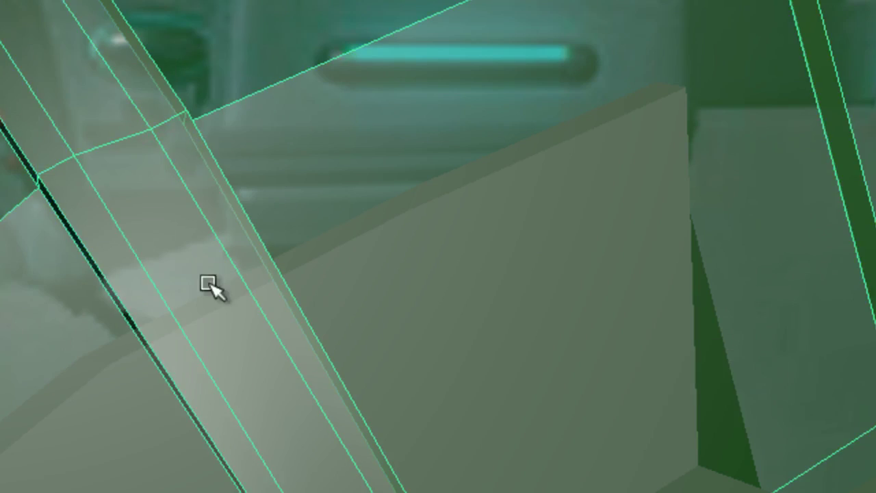
Preview the smoothed bevels, then return to the low-poly cage view
{"action": "left_click_drag", "start_coordinate": [111, 196], "coordinate": [159, 236], "text": "alt"}
{"action": "key", "text": "3"}
{"action": "mouse_move", "coordinate": [207, 350]}
{"action": "left_mouse_down", "text": "alt"}
{"action": "mouse_move", "coordinate": [186, 348]}
{"action": "mouse_move", "coordinate": [143, 248]}
{"action": "mouse_move", "coordinate": [108, 127]}
{"action": "mouse_move", "coordinate": [117, 48]}
{"action": "left_mouse_up", "text": "alt"}
{"action": "scroll", "coordinate": [143, 88], "scroll_direction": "up", "scroll_amount": 1}
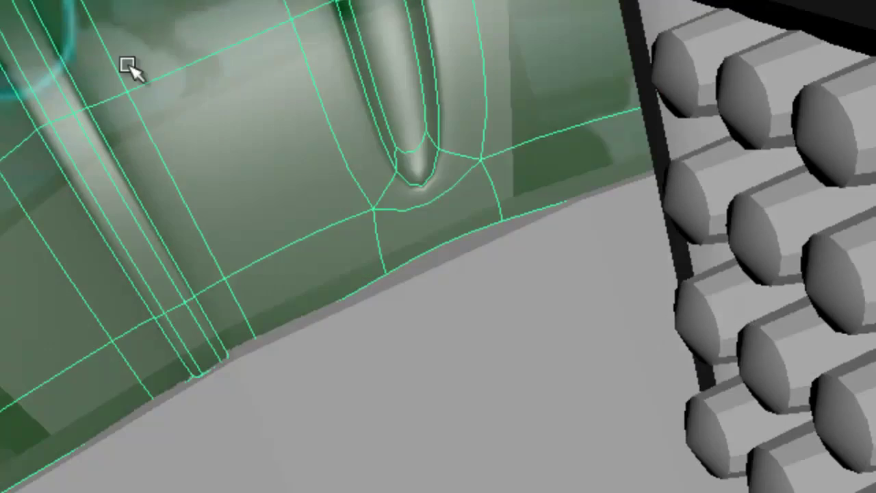
{"action": "key", "text": "1"}
{"action": "scroll", "coordinate": [176, 153], "scroll_direction": "up", "scroll_amount": 3}
{"action": "scroll", "coordinate": [208, 165], "scroll_direction": "up", "scroll_amount": 3}
{"action": "left_click_drag", "start_coordinate": [208, 165], "coordinate": [376, 176], "text": "alt"}
{"action": "scroll", "coordinate": [328, 141], "scroll_direction": "up", "scroll_amount": 2}
{"action": "right_click_drag", "start_coordinate": [282, 126], "coordinate": [94, 188], "text": "shift"}
{"action": "mouse_move", "coordinate": [315, 127]}
{"action": "left_mouse_down", "text": "alt"}
{"action": "mouse_move", "coordinate": [405, 75]}
{"action": "mouse_move", "coordinate": [254, 199]}
{"action": "left_mouse_up", "text": "alt"}
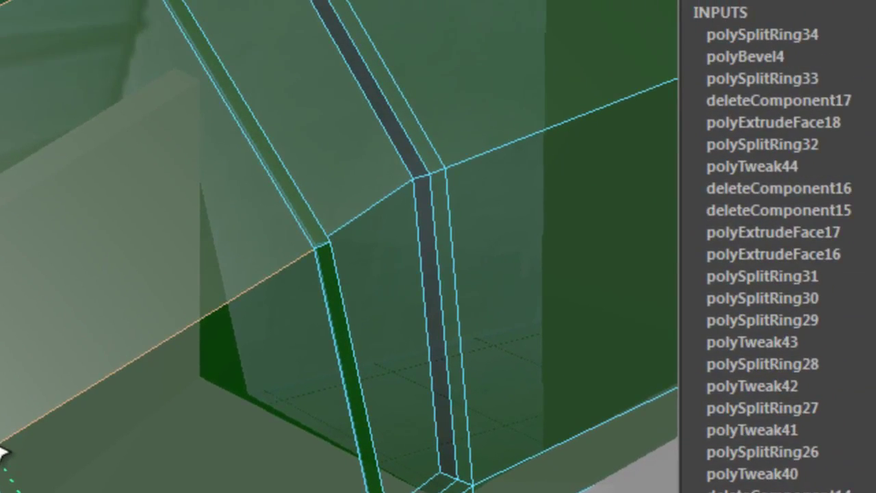
Frame the shell mesh and isolate it by hiding everything else
{"action": "left_click", "coordinate": [58, 371]}
{"action": "mouse_move", "coordinate": [14, 439]}
{"action": "left_mouse_down", "text": "alt"}
{"action": "mouse_move", "coordinate": [60, 448]}
{"action": "mouse_move", "coordinate": [88, 235]}
{"action": "left_mouse_up", "text": "alt"}
{"action": "key", "text": "q"}
{"action": "mouse_move", "coordinate": [92, 438]}
{"action": "left_mouse_down", "text": "alt"}
{"action": "mouse_move", "coordinate": [2, 484]}
{"action": "mouse_move", "coordinate": [473, 276]}
{"action": "mouse_move", "coordinate": [495, 275]}
{"action": "mouse_move", "coordinate": [503, 297]}
{"action": "mouse_move", "coordinate": [542, 297]}
{"action": "mouse_move", "coordinate": [536, 312]}
{"action": "left_mouse_up", "text": "alt"}
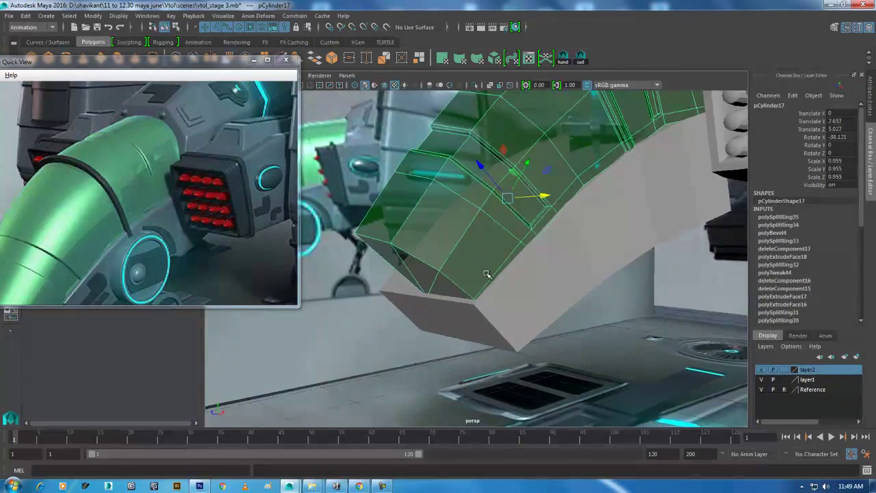
{"action": "key", "text": "alt+h"}
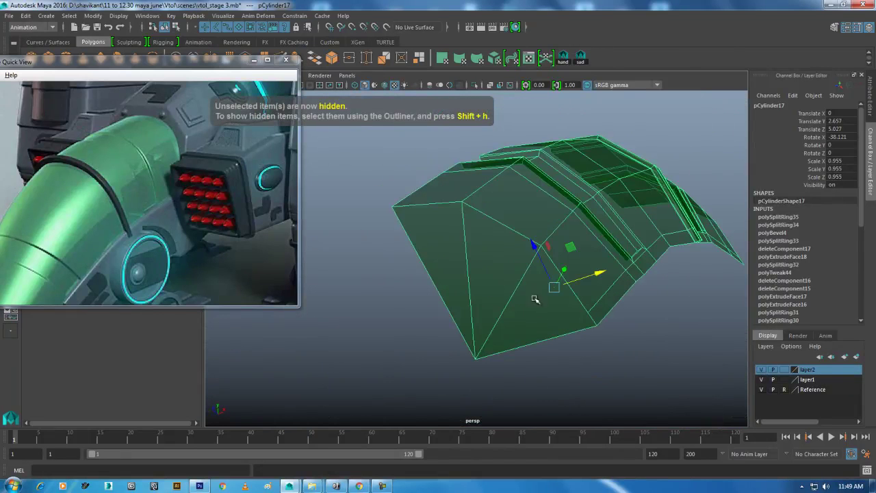
Delete the diagonal edge from the front panel, undoing an extra deletion
{"action": "right_click_drag", "start_coordinate": [500, 294], "coordinate": [498, 172]}
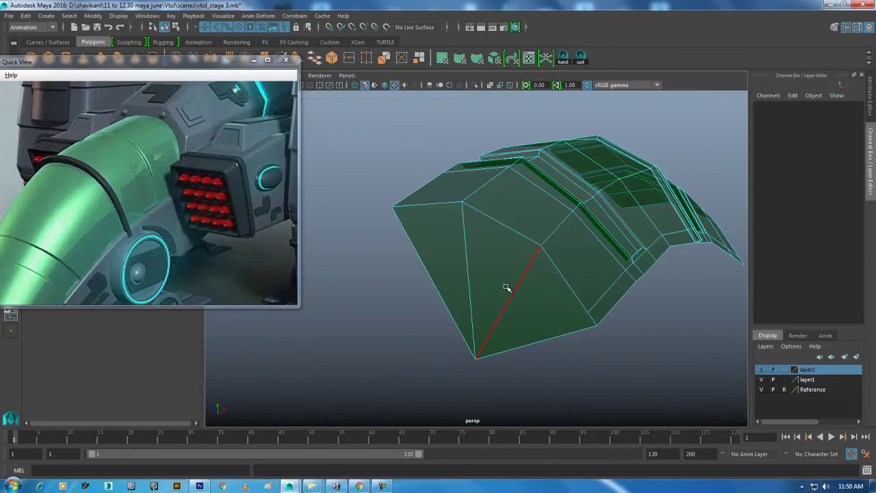
{"action": "left_click", "coordinate": [507, 289]}
{"action": "left_click", "coordinate": [469, 274]}
{"action": "right_click_drag", "start_coordinate": [504, 206], "coordinate": [542, 180]}
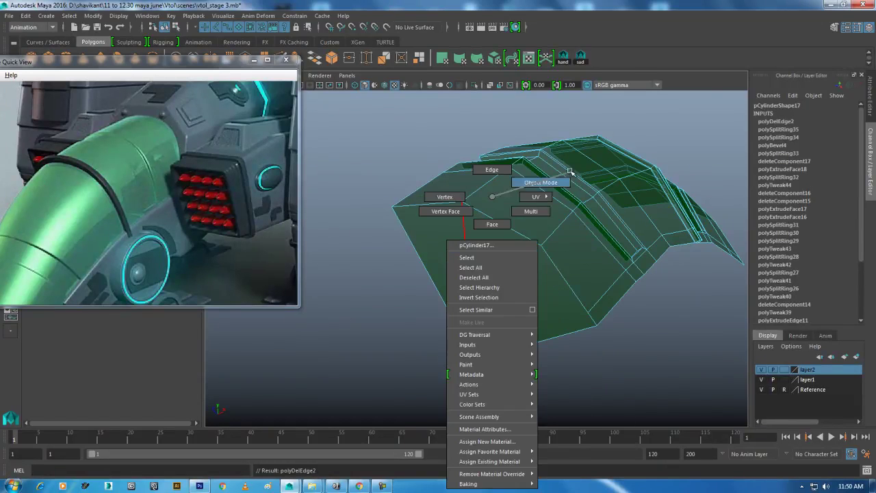
{"action": "right_click_drag", "start_coordinate": [492, 259], "coordinate": [514, 174]}
{"action": "left_click", "coordinate": [466, 256]}
{"action": "key", "text": "ctrl+Delete"}
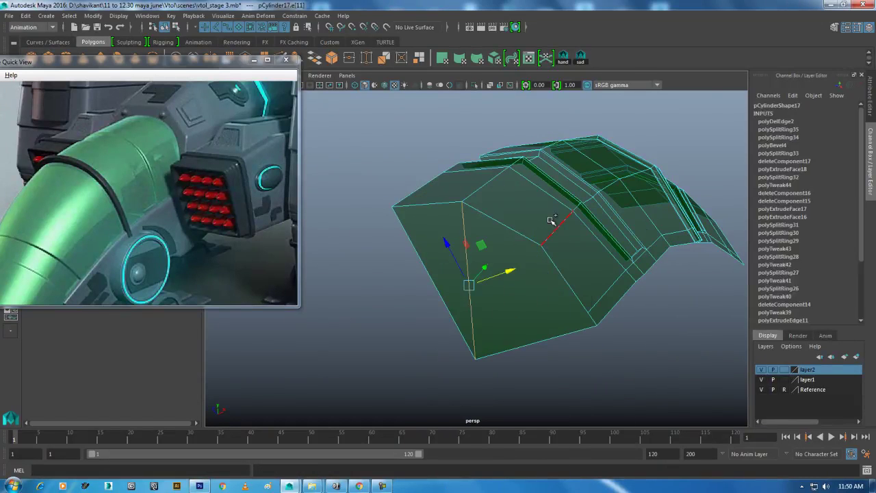
{"action": "key", "text": "ctrl+z"}
{"action": "left_click", "coordinate": [523, 247]}
{"action": "right_click_drag", "start_coordinate": [508, 239], "coordinate": [573, 164]}
Multi-Cut a new edge across the front panel and check the smoothed result
{"action": "left_click", "coordinate": [519, 237]}
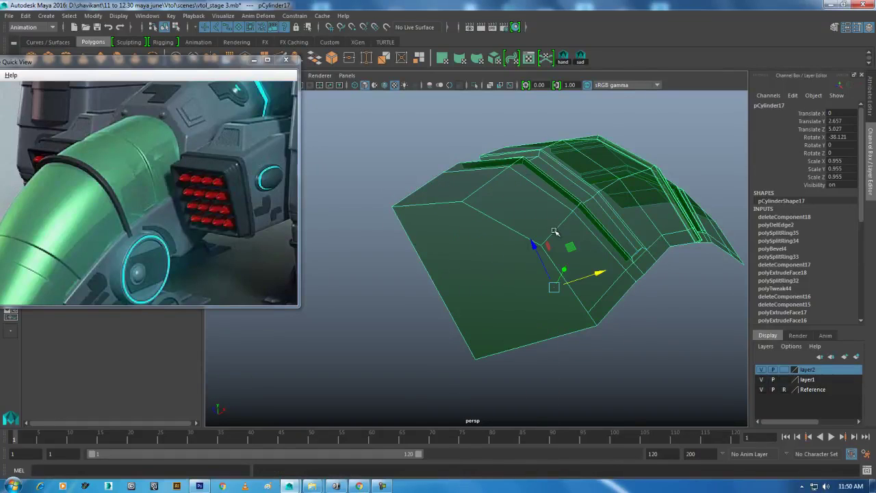
{"action": "right_click", "coordinate": [552, 231], "text": "shift"}
{"action": "left_click", "coordinate": [498, 230]}
{"action": "left_click", "coordinate": [541, 246]}
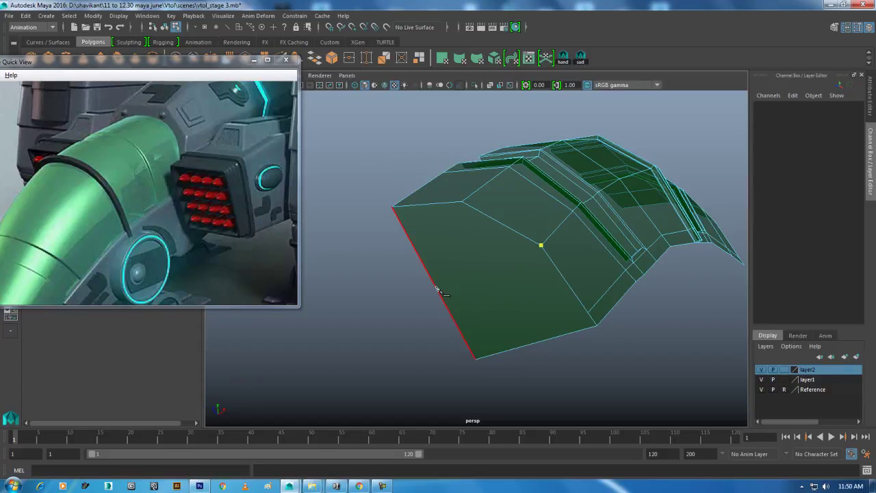
{"action": "mouse_move", "coordinate": [463, 206]}
{"action": "left_mouse_down", "text": "alt"}
{"action": "mouse_move", "coordinate": [446, 272]}
{"action": "mouse_move", "coordinate": [463, 274]}
{"action": "left_mouse_up", "text": "alt"}
{"action": "left_click", "coordinate": [471, 280]}
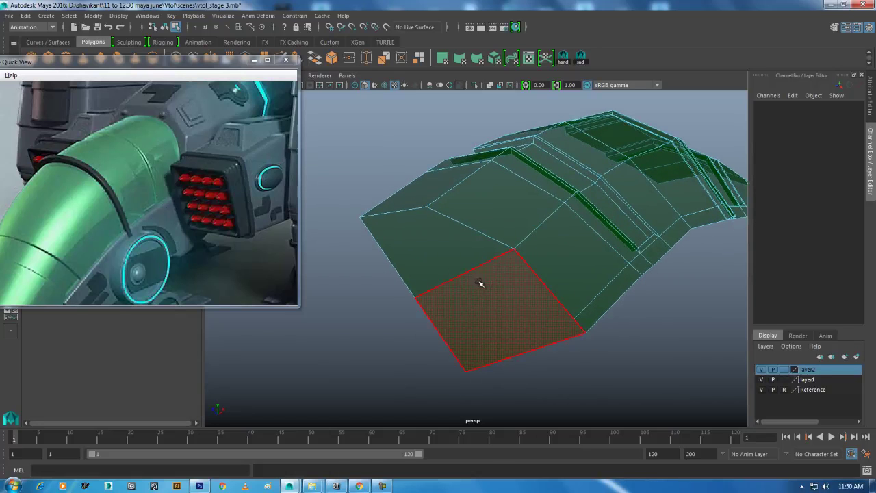
{"action": "key", "text": "3"}
{"action": "key", "text": "1"}
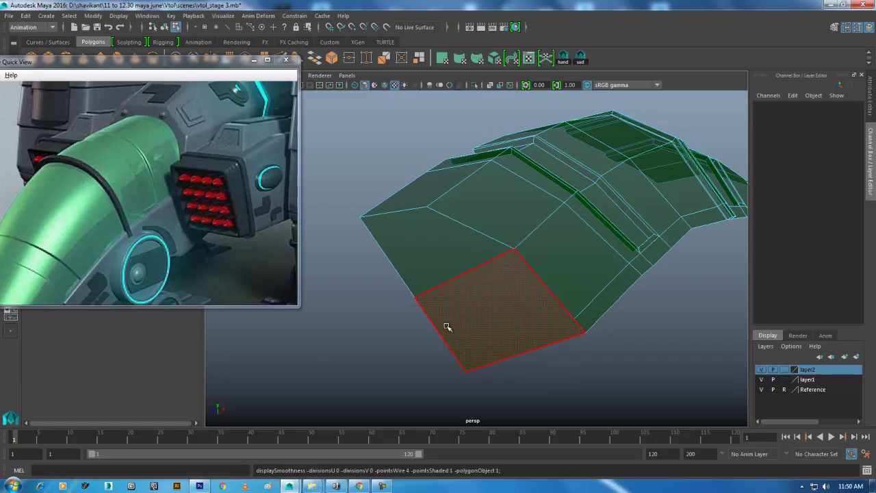
{"action": "right_click_drag", "start_coordinate": [524, 198], "coordinate": [571, 182]}
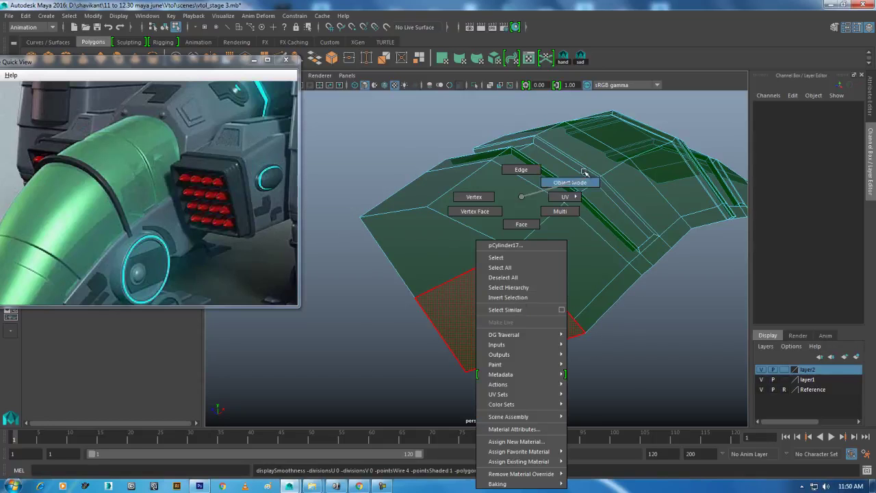
{"action": "right_click", "coordinate": [587, 259], "text": "shift"}
{"action": "left_click", "coordinate": [529, 252]}
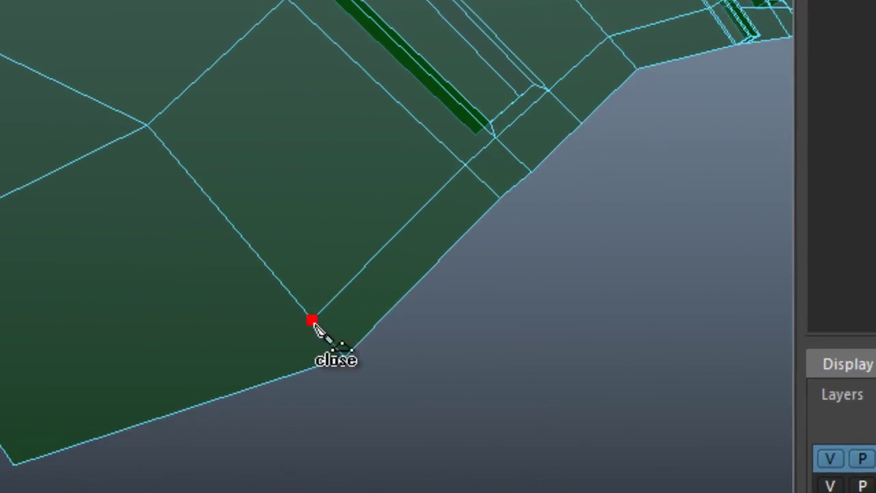
Finish the second cut splitting the lower panel face
{"action": "left_click", "coordinate": [311, 321]}
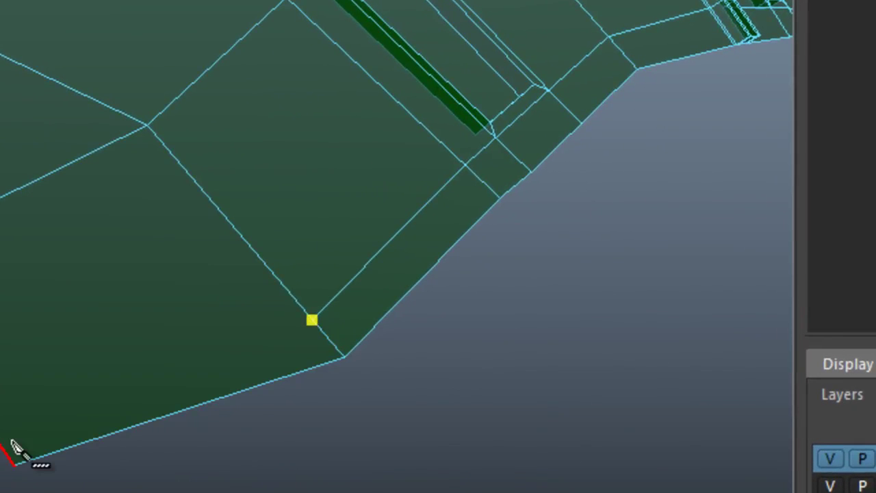
{"action": "mouse_move", "coordinate": [196, 435]}
{"action": "left_mouse_down", "text": "alt"}
{"action": "mouse_move", "coordinate": [91, 312]}
{"action": "mouse_move", "coordinate": [108, 362]}
{"action": "left_mouse_up", "text": "alt"}
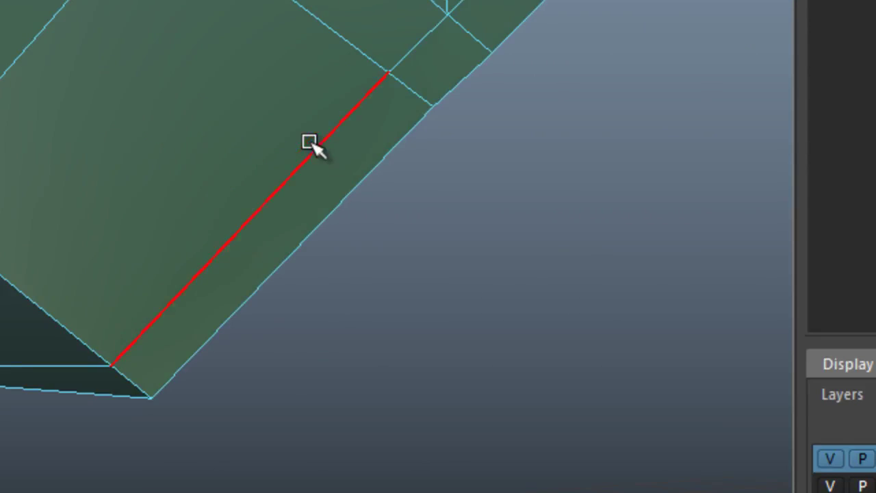
{"action": "scroll", "coordinate": [318, 149], "scroll_direction": "down", "scroll_amount": 2}
{"action": "right_click_drag", "start_coordinate": [316, 166], "coordinate": [573, 263], "text": "shift"}
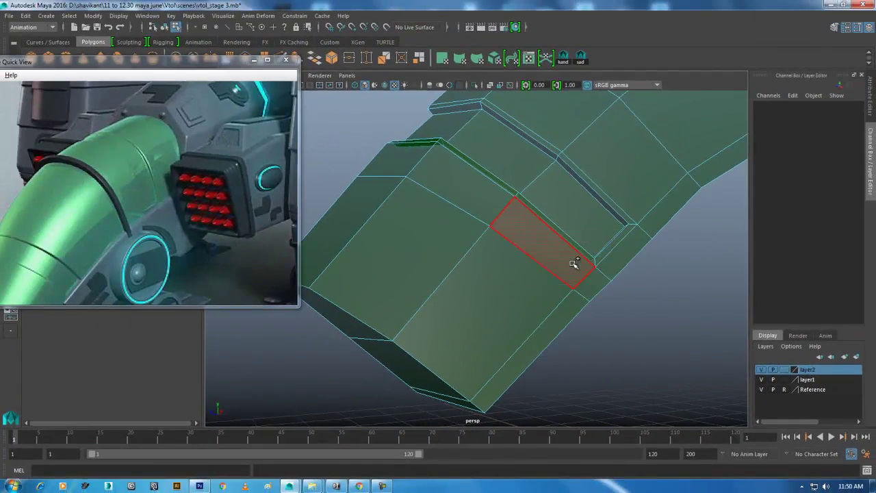
Select the edge beside the groove and activate the Insert Edge Loop Tool
{"action": "mouse_move", "coordinate": [579, 198]}
{"action": "right_mouse_down"}
{"action": "mouse_move", "coordinate": [587, 219]}
{"action": "mouse_move", "coordinate": [561, 256]}
{"action": "mouse_move", "coordinate": [521, 267]}
{"action": "right_mouse_up"}
{"action": "left_click", "coordinate": [554, 273]}
{"action": "left_click_drag", "start_coordinate": [460, 290], "coordinate": [505, 319], "text": "alt"}
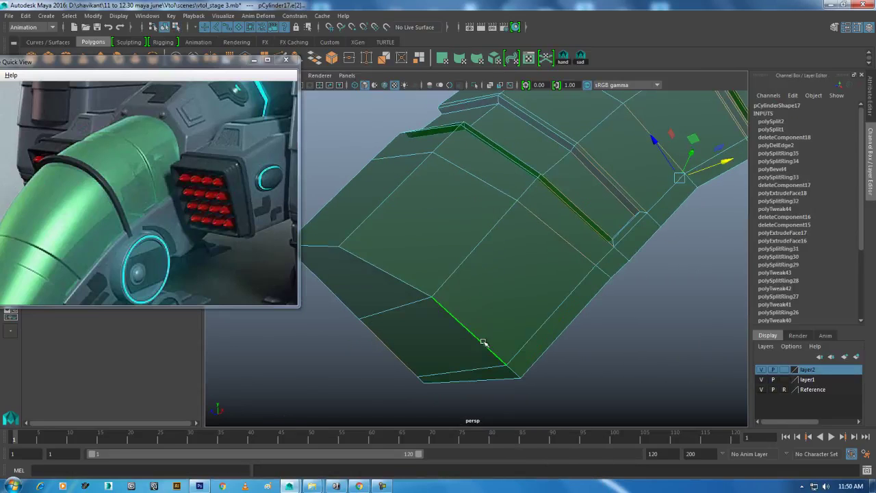
{"action": "right_click", "coordinate": [556, 240], "text": "ctrl"}
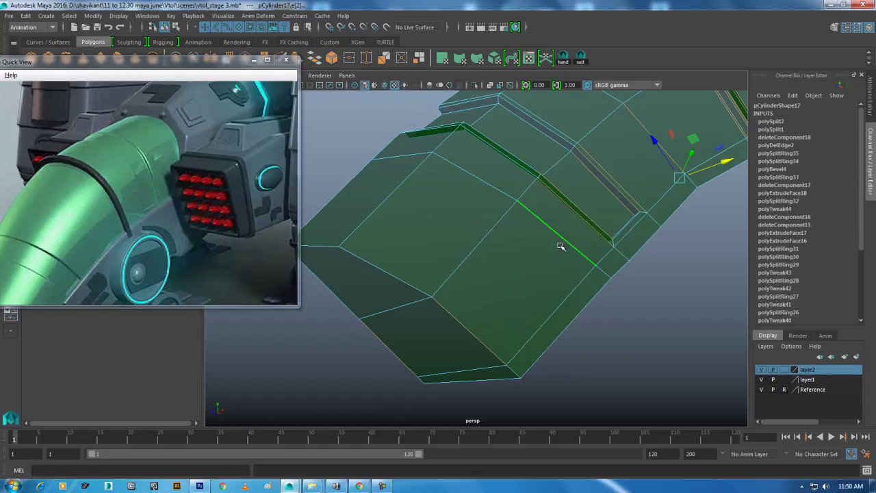
{"action": "right_click", "coordinate": [557, 241], "text": "shift"}
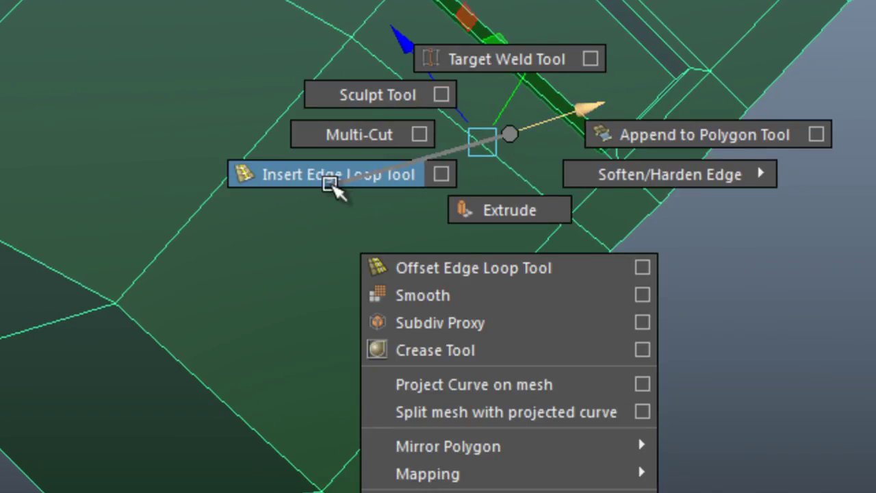
{"action": "left_click", "coordinate": [330, 176]}
{"action": "left_click_drag", "start_coordinate": [591, 145], "coordinate": [376, 254], "text": "alt"}
Insert two edge loops beside the groove end to square it off
{"action": "left_click_drag", "start_coordinate": [396, 194], "coordinate": [460, 254], "text": "alt"}
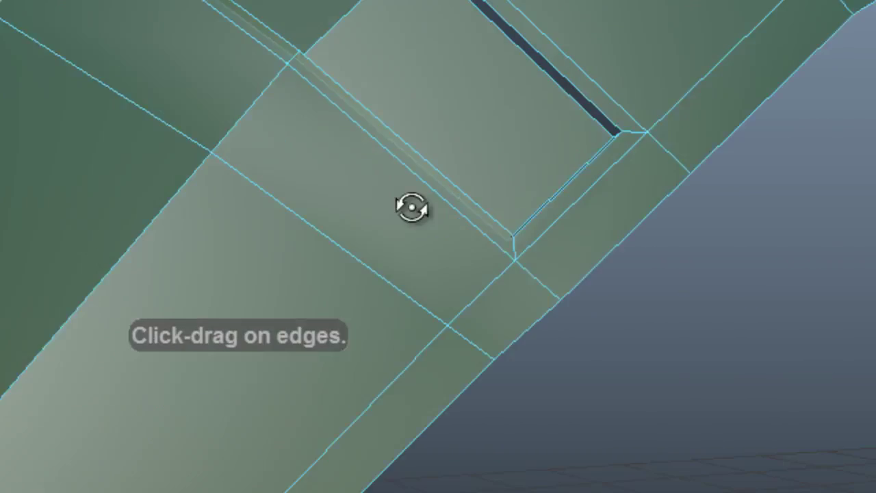
{"action": "key", "text": "3"}
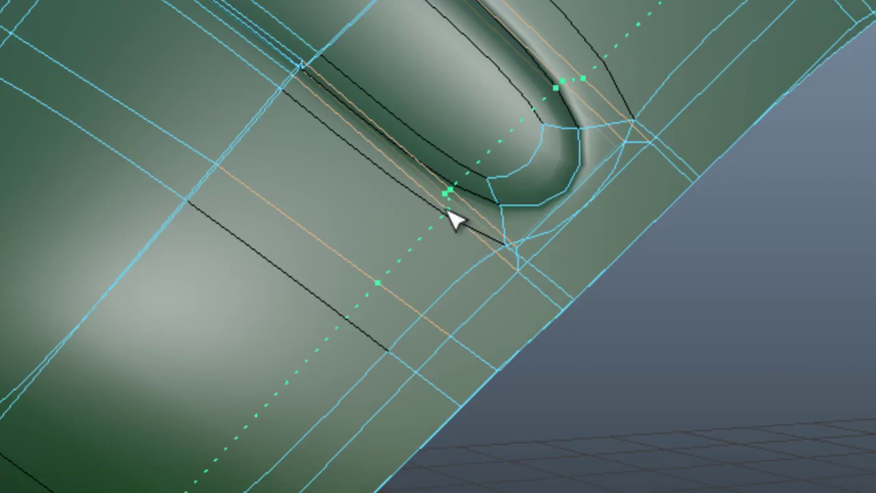
{"action": "left_click", "coordinate": [471, 226]}
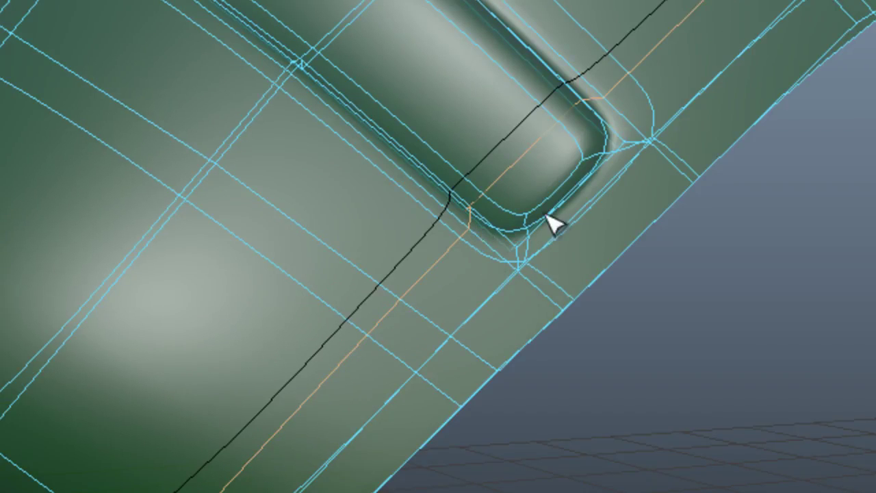
{"action": "mouse_move", "coordinate": [544, 281]}
{"action": "left_mouse_down", "text": "alt"}
{"action": "mouse_move", "coordinate": [463, 270]}
{"action": "mouse_move", "coordinate": [446, 220]}
{"action": "left_mouse_up", "text": "alt"}
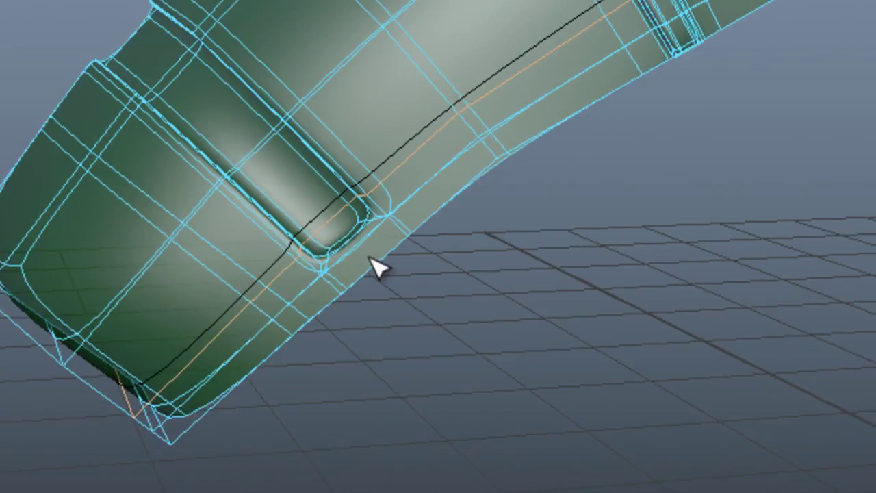
{"action": "mouse_move", "coordinate": [380, 195]}
{"action": "right_mouse_down", "text": "alt"}
{"action": "mouse_move", "coordinate": [497, 366]}
{"action": "mouse_move", "coordinate": [562, 280]}
{"action": "right_mouse_up", "text": "alt"}
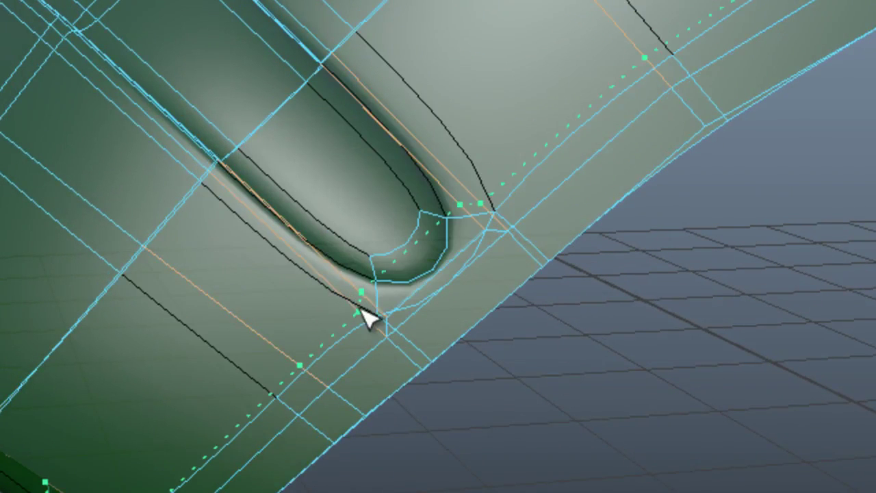
{"action": "left_click", "coordinate": [361, 309]}
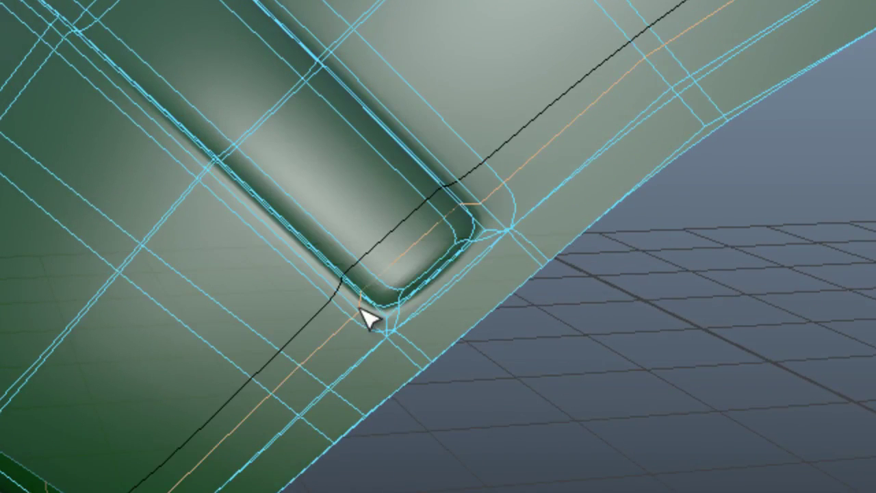
{"action": "left_click_drag", "start_coordinate": [456, 333], "coordinate": [428, 323], "text": "alt"}
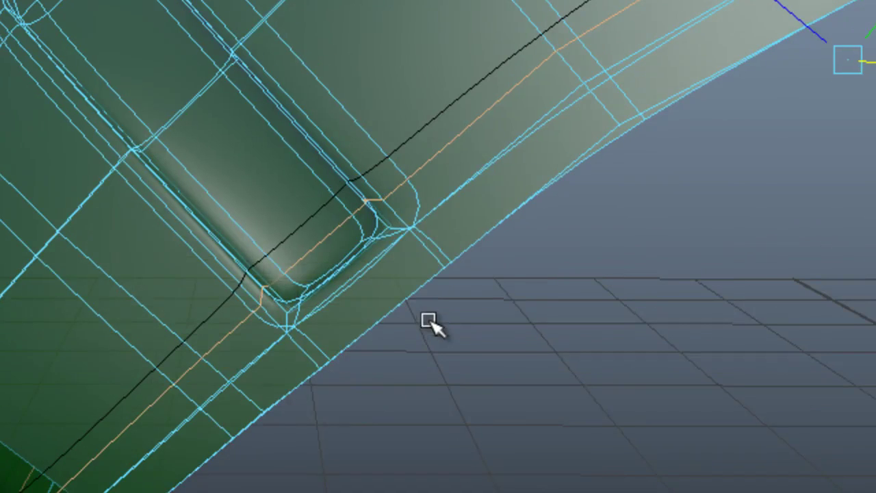
Slide an edge toward the rounded groove corner, then deselect and show the whole scene
{"action": "right_click_drag", "start_coordinate": [518, 104], "coordinate": [506, 319], "text": "shift"}
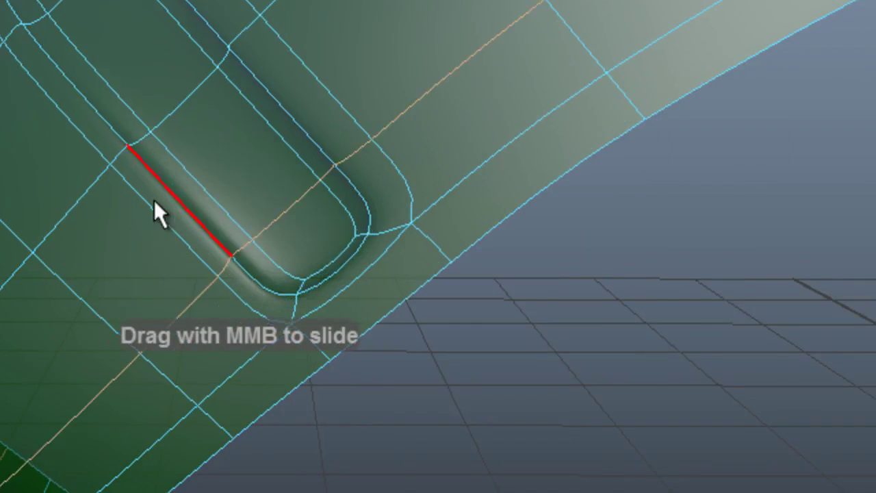
{"action": "mouse_move", "coordinate": [158, 212]}
{"action": "middle_mouse_down"}
{"action": "mouse_move", "coordinate": [337, 331]}
{"action": "mouse_move", "coordinate": [280, 333]}
{"action": "mouse_move", "coordinate": [290, 328]}
{"action": "middle_mouse_up"}
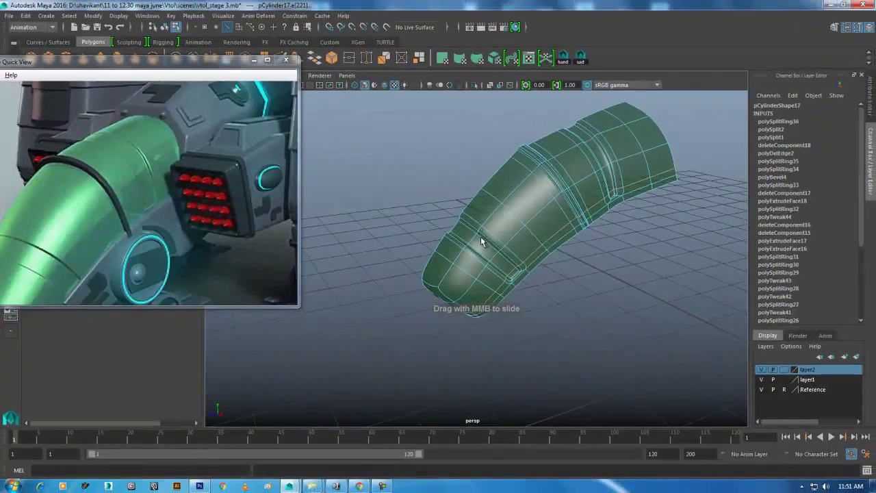
{"action": "left_click_drag", "start_coordinate": [481, 237], "coordinate": [523, 285], "text": "alt"}
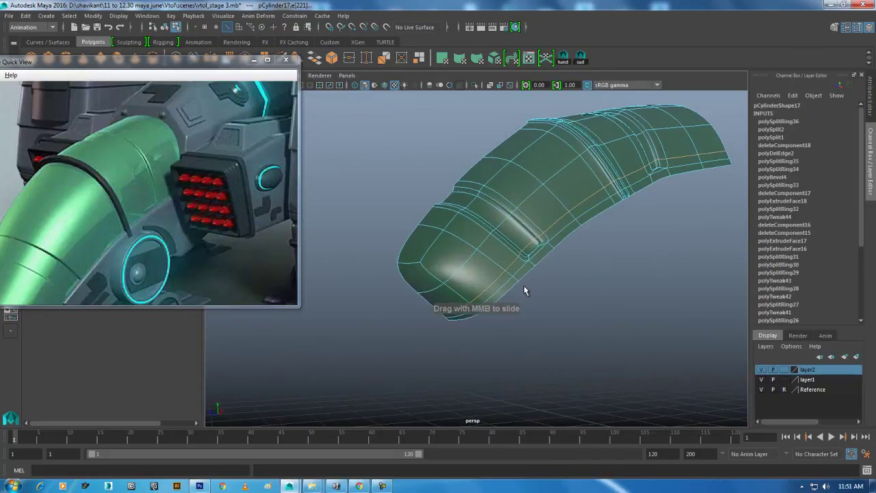
{"action": "right_click_drag", "start_coordinate": [505, 228], "coordinate": [541, 205]}
{"action": "mouse_move", "coordinate": [504, 268]}
{"action": "left_mouse_down", "text": "alt"}
{"action": "mouse_move", "coordinate": [587, 284]}
{"action": "mouse_move", "coordinate": [573, 294]}
{"action": "mouse_move", "coordinate": [573, 254]}
{"action": "mouse_move", "coordinate": [540, 267]}
{"action": "mouse_move", "coordinate": [541, 260]}
{"action": "left_mouse_up", "text": "alt"}
{"action": "left_click", "coordinate": [586, 283]}
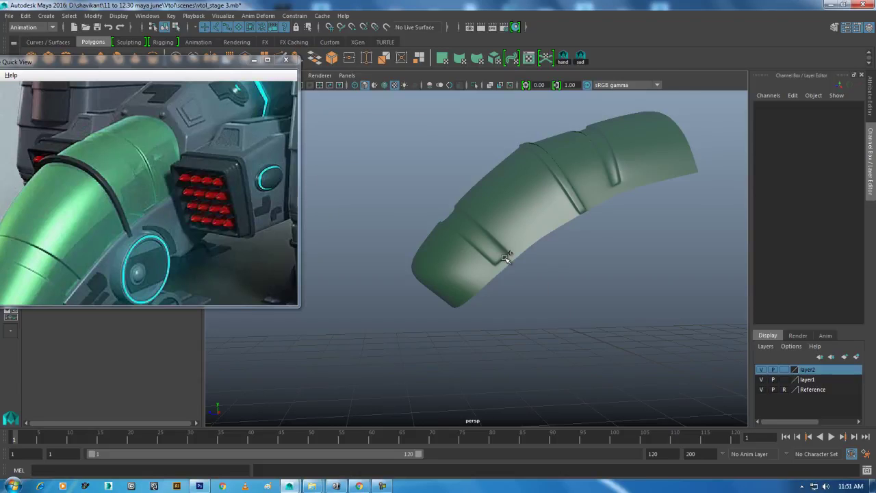
{"action": "key", "text": "ctrl+1"}
{"action": "left_click", "coordinate": [518, 258]}
{"action": "mouse_move", "coordinate": [518, 258]}
{"action": "left_mouse_down", "text": "alt"}
{"action": "mouse_move", "coordinate": [512, 274]}
{"action": "mouse_move", "coordinate": [495, 264]}
{"action": "left_mouse_up", "text": "alt"}
In the side view, create a new polygon cylinder and move it under the landing gear
{"action": "key", "text": "space"}
{"action": "key", "text": "space"}
{"action": "scroll", "coordinate": [495, 264], "scroll_direction": "up", "scroll_amount": 2}
{"action": "scroll", "coordinate": [206, 191], "scroll_direction": "up", "scroll_amount": 2}
{"action": "scroll", "coordinate": [504, 289], "scroll_direction": "up", "scroll_amount": 1}
{"action": "scroll", "coordinate": [474, 288], "scroll_direction": "up", "scroll_amount": 2}
{"action": "scroll", "coordinate": [474, 288], "scroll_direction": "up", "scroll_amount": 1}
{"action": "scroll", "coordinate": [476, 284], "scroll_direction": "up", "scroll_amount": 1}
{"action": "scroll", "coordinate": [492, 283], "scroll_direction": "up", "scroll_amount": 2}
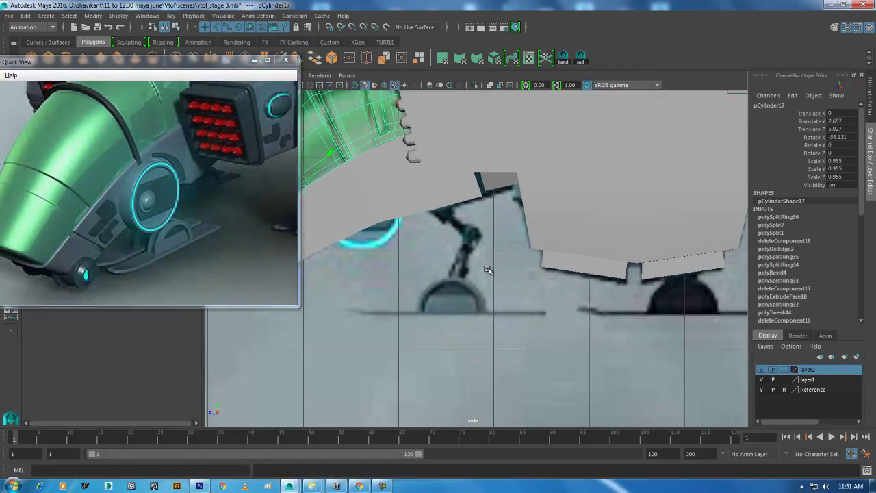
{"action": "left_click", "coordinate": [235, 69]}
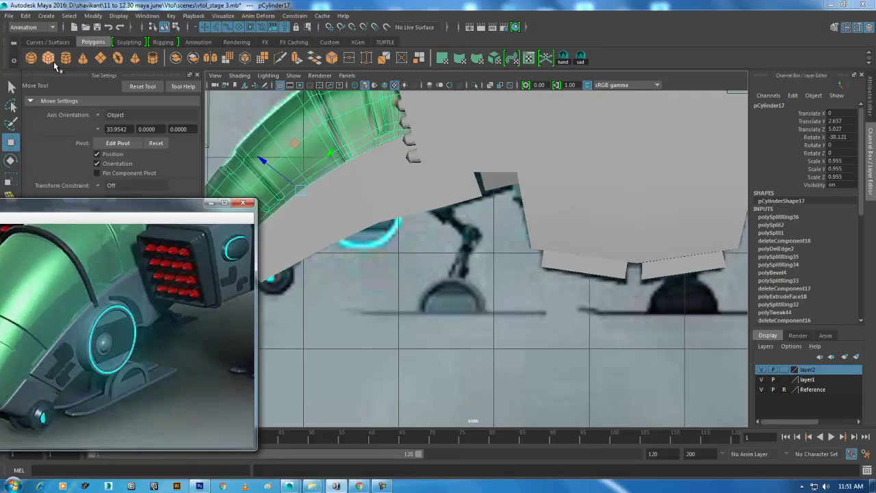
{"action": "left_click", "coordinate": [66, 58]}
{"action": "scroll", "coordinate": [410, 235], "scroll_direction": "down", "scroll_amount": 5}
{"action": "left_click_drag", "start_coordinate": [521, 317], "coordinate": [424, 240]}
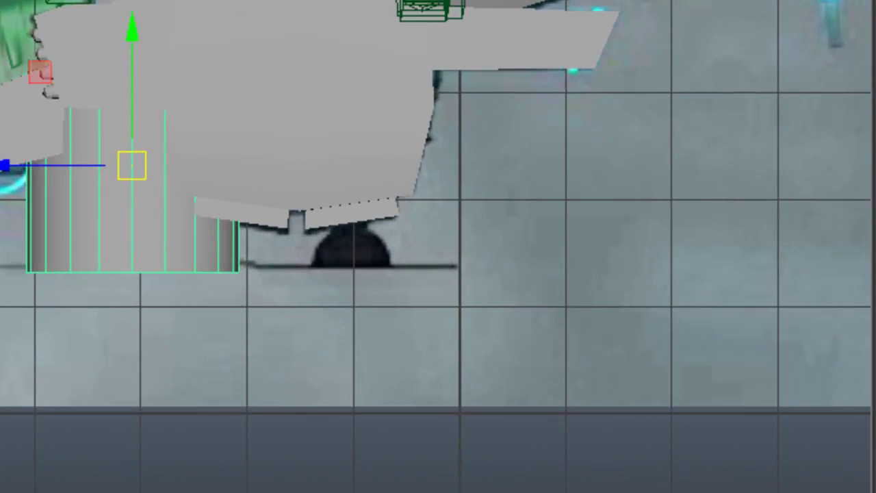
Scale the cylinder into a thin vertical rod and shorten it
{"action": "key", "text": "r"}
{"action": "middle_click_drag", "start_coordinate": [831, 133], "coordinate": [636, 133]}
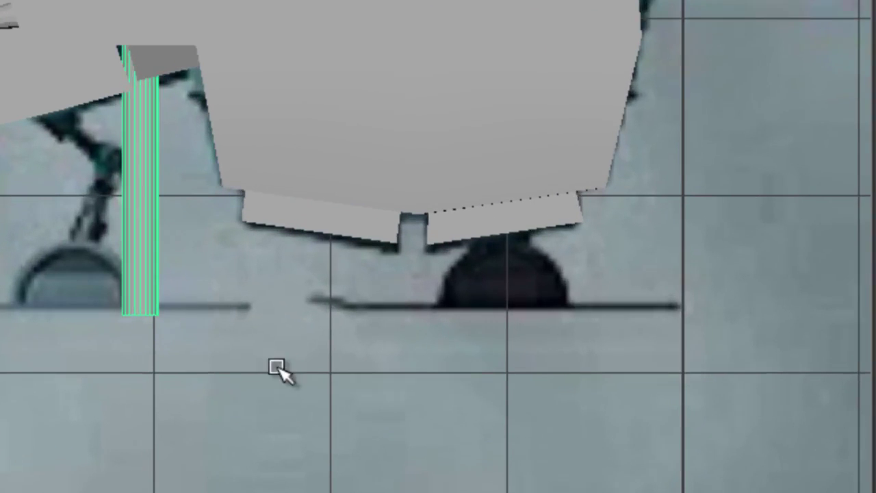
{"action": "mouse_move", "coordinate": [753, 212]}
{"action": "middle_mouse_down"}
{"action": "mouse_move", "coordinate": [645, 198]}
{"action": "mouse_move", "coordinate": [524, 213]}
{"action": "middle_mouse_up"}
{"action": "key", "text": "w"}
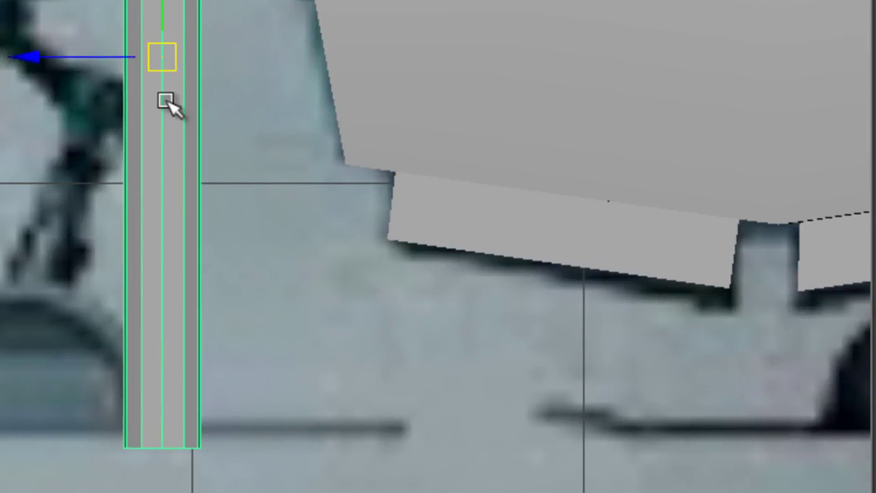
{"action": "mouse_move", "coordinate": [340, 172]}
{"action": "middle_mouse_down"}
{"action": "mouse_move", "coordinate": [297, 162]}
{"action": "mouse_move", "coordinate": [229, 166]}
{"action": "mouse_move", "coordinate": [135, 190]}
{"action": "middle_mouse_up"}
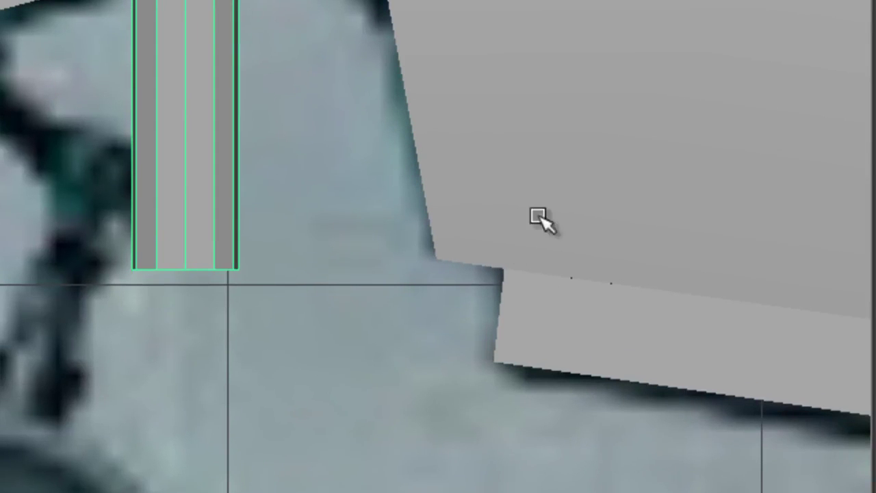
{"action": "mouse_move", "coordinate": [538, 216]}
{"action": "middle_mouse_down"}
{"action": "mouse_move", "coordinate": [478, 218]}
{"action": "mouse_move", "coordinate": [489, 219]}
{"action": "middle_mouse_up"}
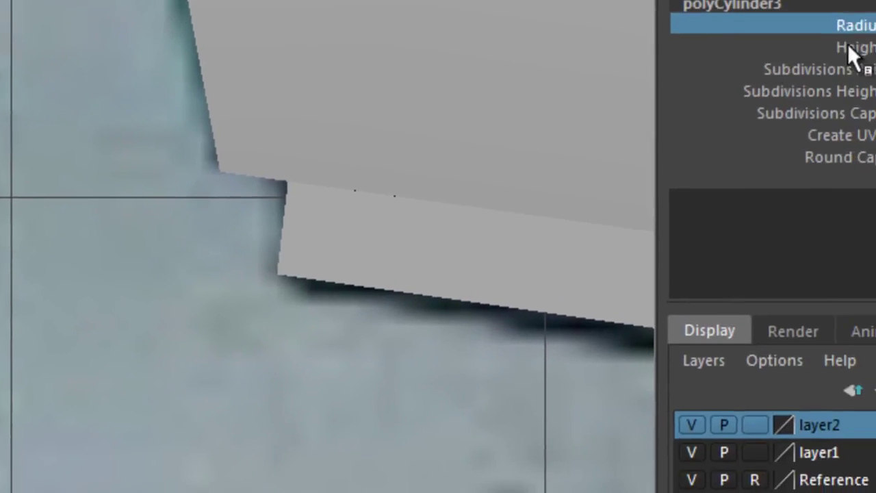
{"action": "left_click", "coordinate": [849, 45]}
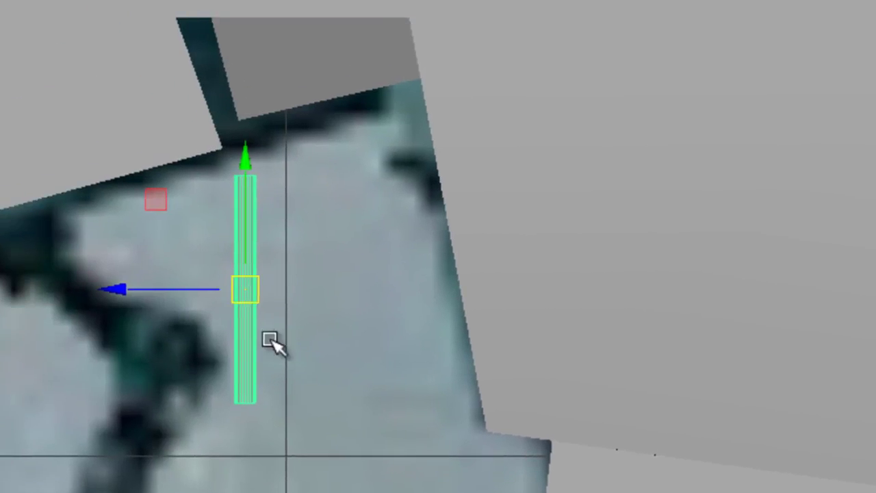
Slide the thin rod toward the leg and tilt it on X to about 49°
{"action": "mouse_move", "coordinate": [274, 343]}
{"action": "middle_mouse_down"}
{"action": "mouse_move", "coordinate": [182, 299]}
{"action": "mouse_move", "coordinate": [141, 293]}
{"action": "mouse_move", "coordinate": [152, 287]}
{"action": "middle_mouse_up"}
{"action": "key", "text": "e"}
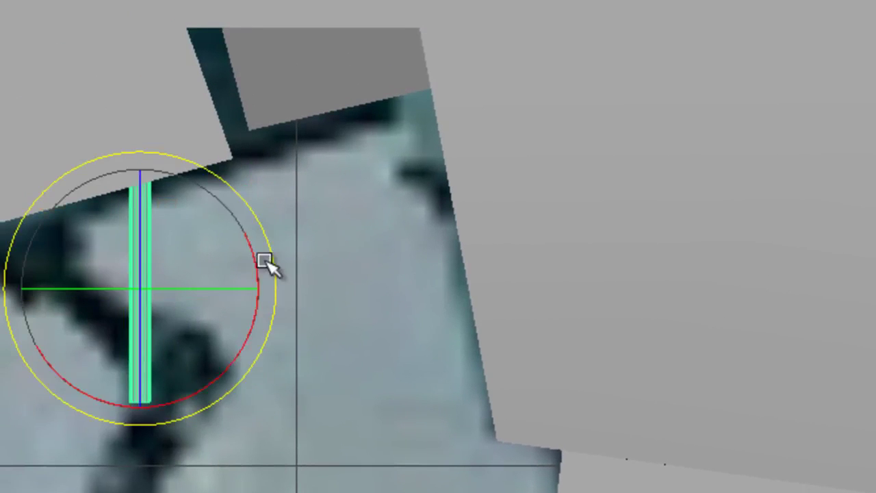
{"action": "left_click_drag", "start_coordinate": [231, 216], "coordinate": [119, 184]}
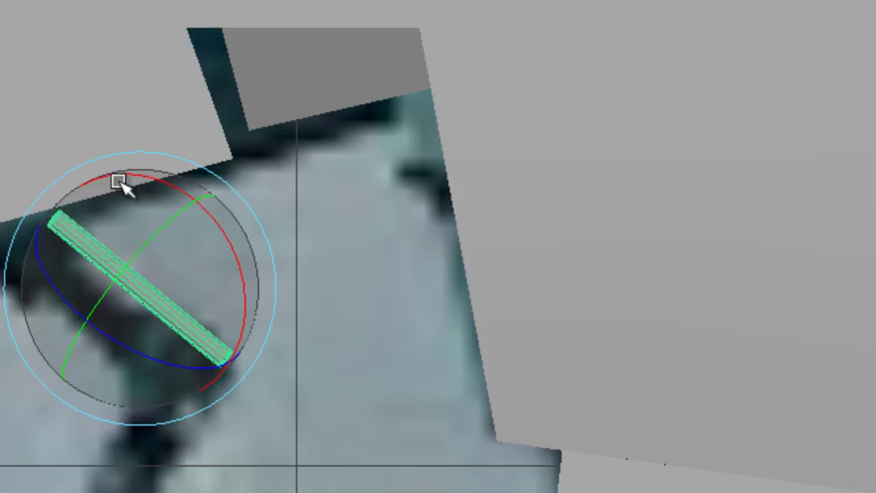
{"action": "key", "text": "ctrl+z"}
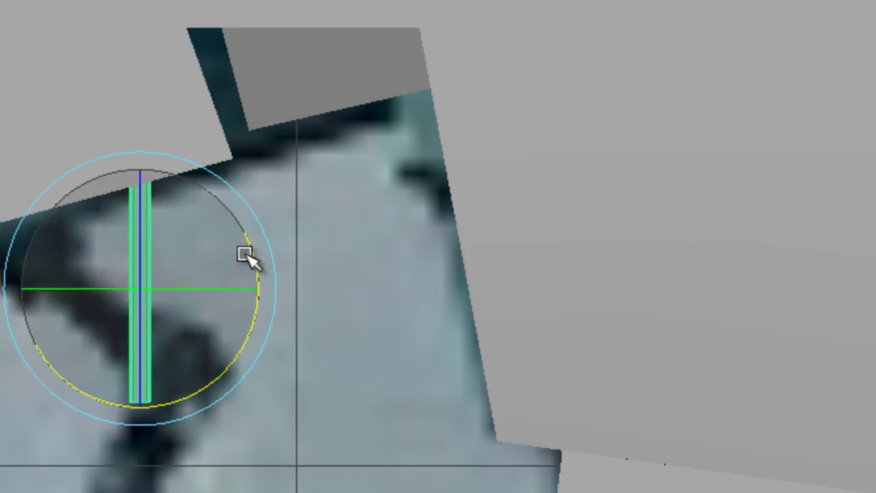
{"action": "left_click_drag", "start_coordinate": [247, 254], "coordinate": [234, 239]}
{"action": "key", "text": "ctrl+z"}
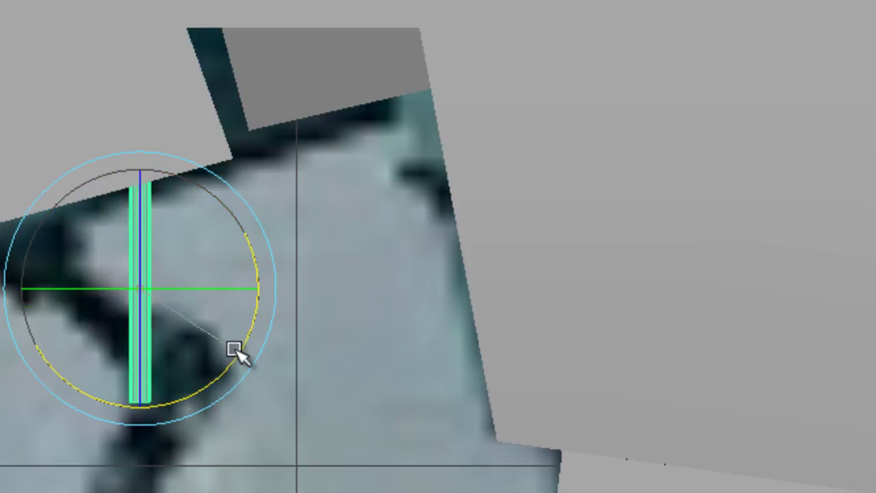
{"action": "left_click_drag", "start_coordinate": [233, 350], "coordinate": [245, 346]}
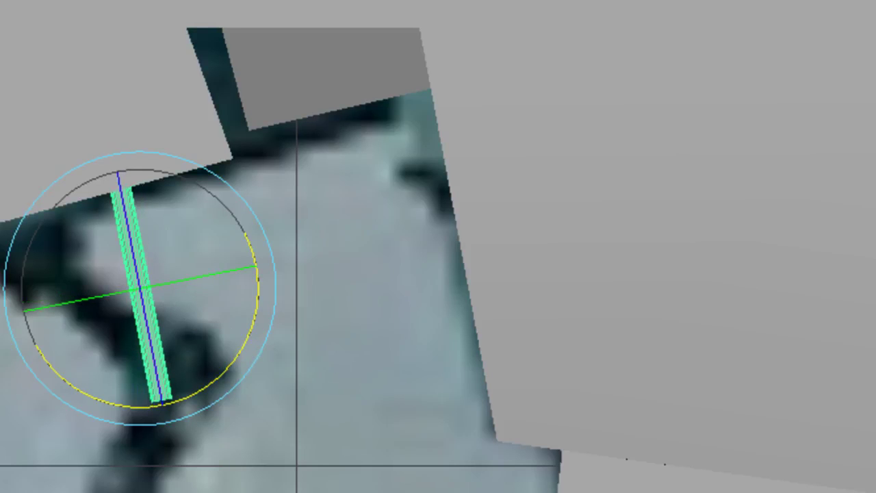
{"action": "middle_click_drag", "start_coordinate": [505, 143], "coordinate": [361, 167]}
Move the tilted rod onto the leg's upper strut, easing its tilt slightly to match
{"action": "key", "text": "w"}
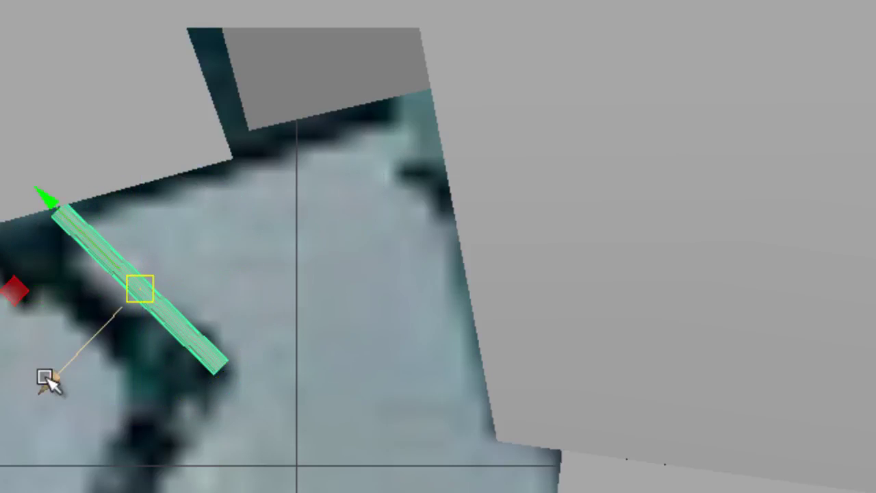
{"action": "left_click_drag", "start_coordinate": [53, 382], "coordinate": [8, 391]}
{"action": "scroll", "coordinate": [283, 279], "scroll_direction": "up", "scroll_amount": 2}
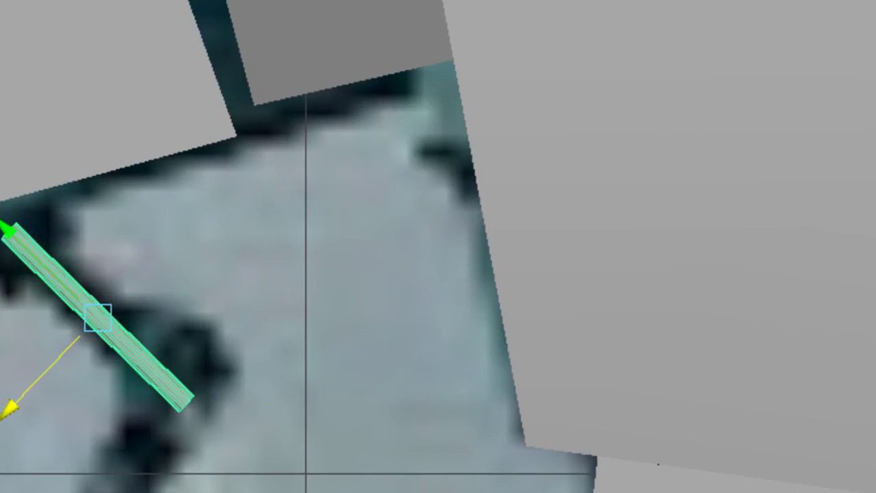
{"action": "key", "text": "e"}
{"action": "middle_click_drag", "start_coordinate": [788, 89], "coordinate": [781, 92]}
{"action": "key", "text": "w"}
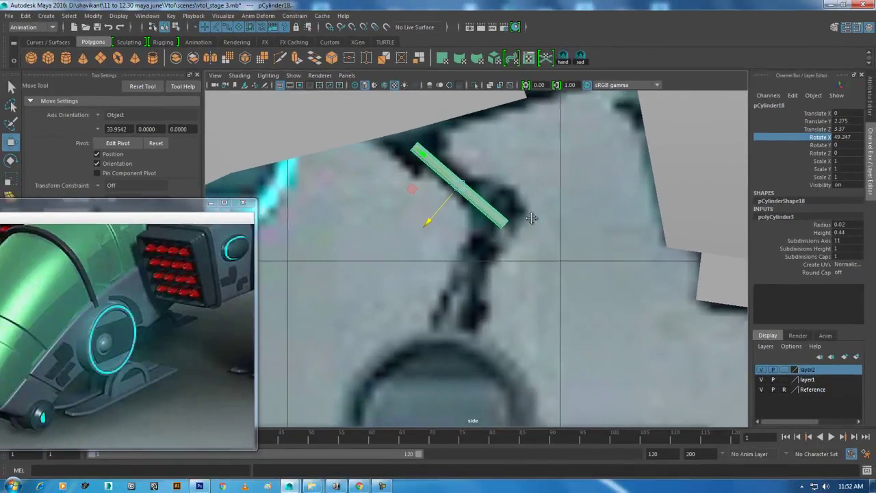
{"action": "middle_click_drag", "start_coordinate": [532, 217], "coordinate": [551, 234], "text": "alt"}
{"action": "scroll", "coordinate": [192, 372], "scroll_direction": "up", "scroll_amount": 3}
{"action": "scroll", "coordinate": [193, 372], "scroll_direction": "down", "scroll_amount": 2}
{"action": "scroll", "coordinate": [476, 271], "scroll_direction": "down", "scroll_amount": 2}
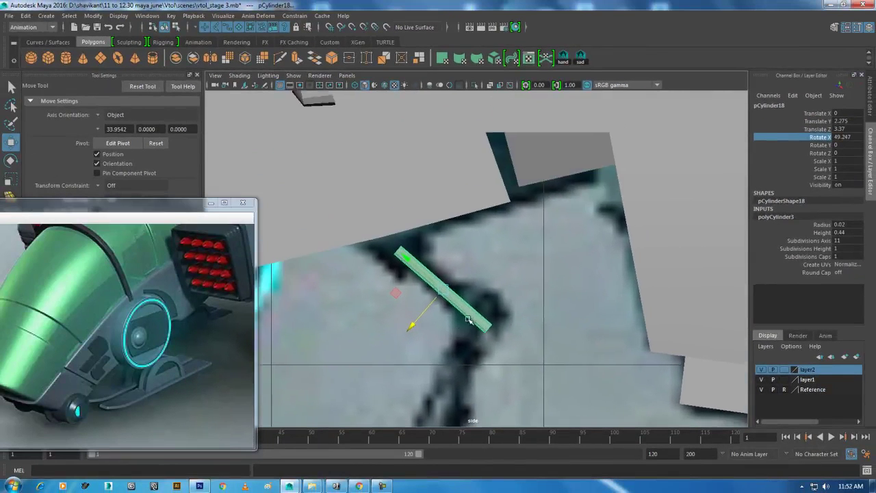
{"action": "scroll", "coordinate": [473, 301], "scroll_direction": "down", "scroll_amount": 3}
{"action": "scroll", "coordinate": [472, 301], "scroll_direction": "down", "scroll_amount": 1}
{"action": "scroll", "coordinate": [559, 336], "scroll_direction": "up", "scroll_amount": 1}
{"action": "scroll", "coordinate": [505, 280], "scroll_direction": "up", "scroll_amount": 2}
{"action": "scroll", "coordinate": [472, 304], "scroll_direction": "up", "scroll_amount": 2}
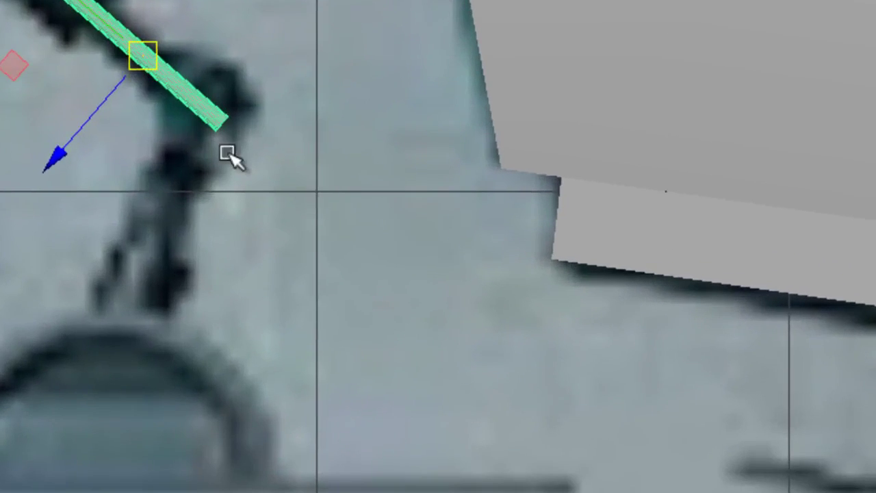
Create a new polygon cylinder and rotate it 90° on Z so its cap faces the side view
{"action": "left_click", "coordinate": [317, 196]}
{"action": "right_click", "coordinate": [313, 133], "text": "shift"}
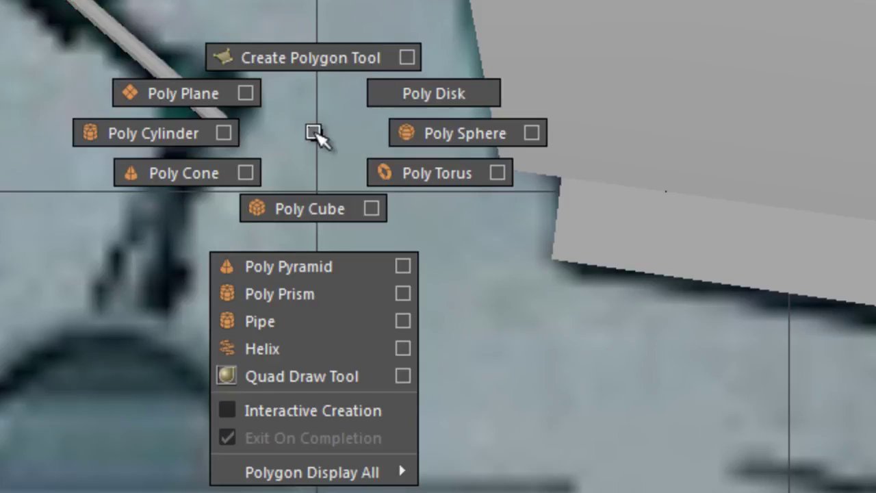
{"action": "left_click", "coordinate": [140, 134]}
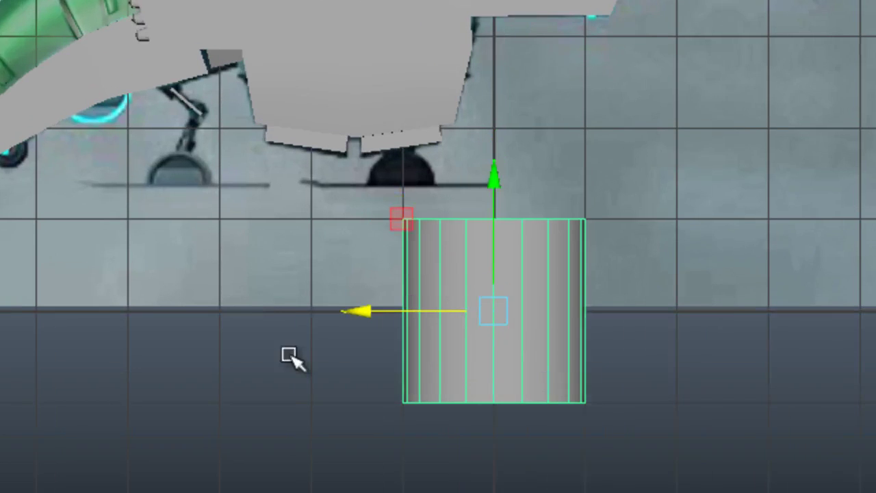
{"action": "key", "text": "e"}
{"action": "left_click_drag", "start_coordinate": [505, 247], "coordinate": [499, 305]}
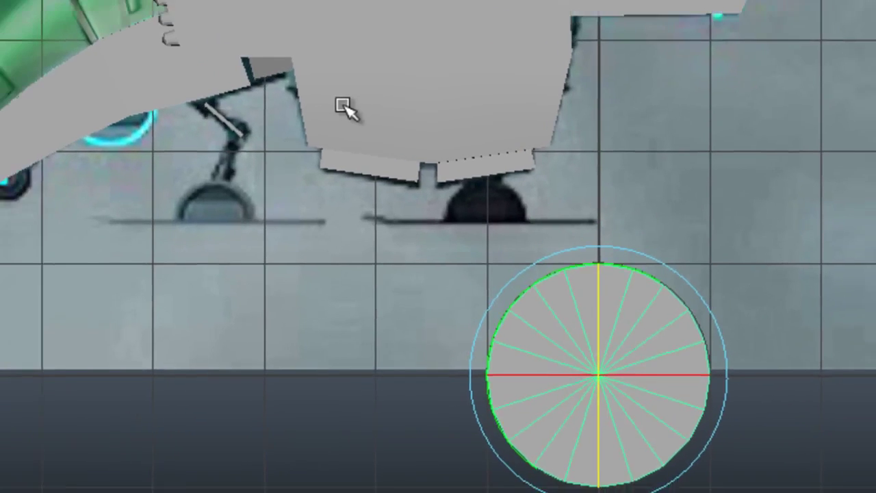
Move the cylinder toward the leg and shrink its radius to 0.1
{"action": "key", "text": "w"}
{"action": "left_click_drag", "start_coordinate": [619, 354], "coordinate": [470, 260]}
{"action": "scroll", "coordinate": [612, 358], "scroll_direction": "up", "scroll_amount": 2}
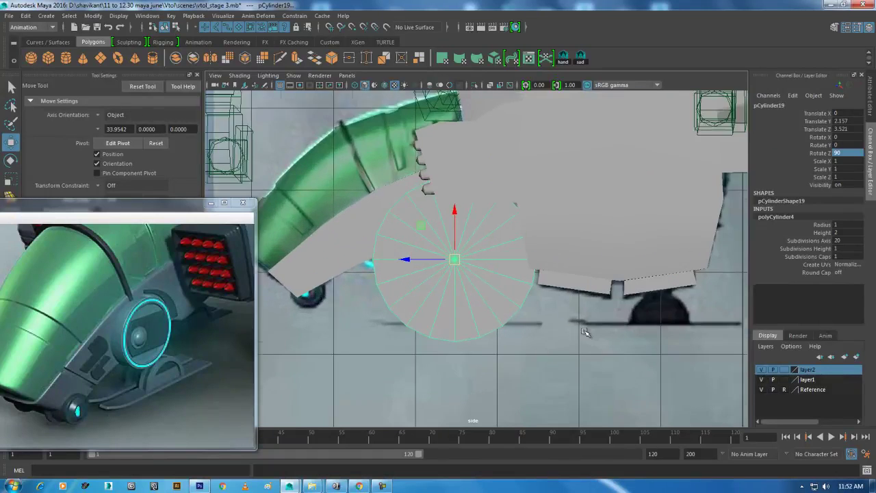
{"action": "scroll", "coordinate": [612, 358], "scroll_direction": "up", "scroll_amount": 3}
{"action": "left_click", "coordinate": [821, 226]}
{"action": "middle_click_drag", "start_coordinate": [630, 250], "coordinate": [620, 251]}
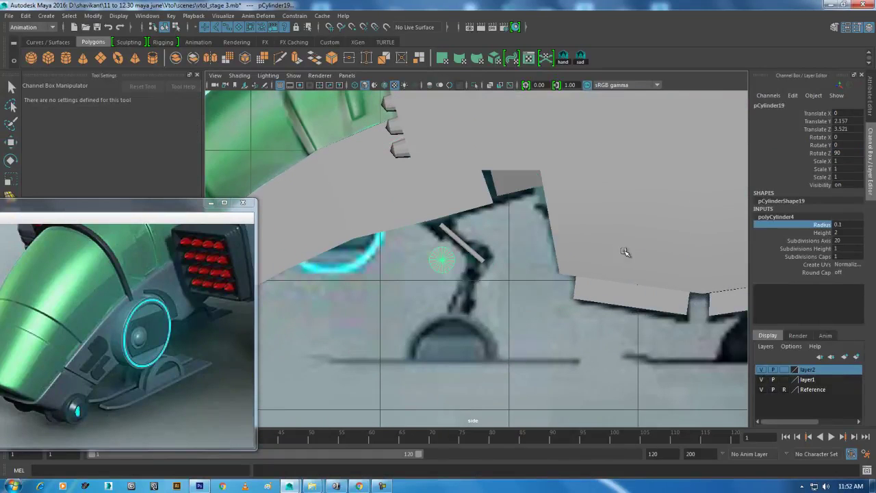
Position the 0.1-radius disc at the tilted rod's lower end
{"action": "key", "text": "w"}
{"action": "scroll", "coordinate": [494, 299], "scroll_direction": "up", "scroll_amount": 2}
{"action": "mouse_move", "coordinate": [414, 265]}
{"action": "left_mouse_down"}
{"action": "mouse_move", "coordinate": [495, 250]}
{"action": "mouse_move", "coordinate": [479, 255]}
{"action": "mouse_move", "coordinate": [500, 266]}
{"action": "left_mouse_up"}
{"action": "scroll", "coordinate": [486, 255], "scroll_direction": "up", "scroll_amount": 3}
{"action": "scroll", "coordinate": [500, 257], "scroll_direction": "up", "scroll_amount": 2}
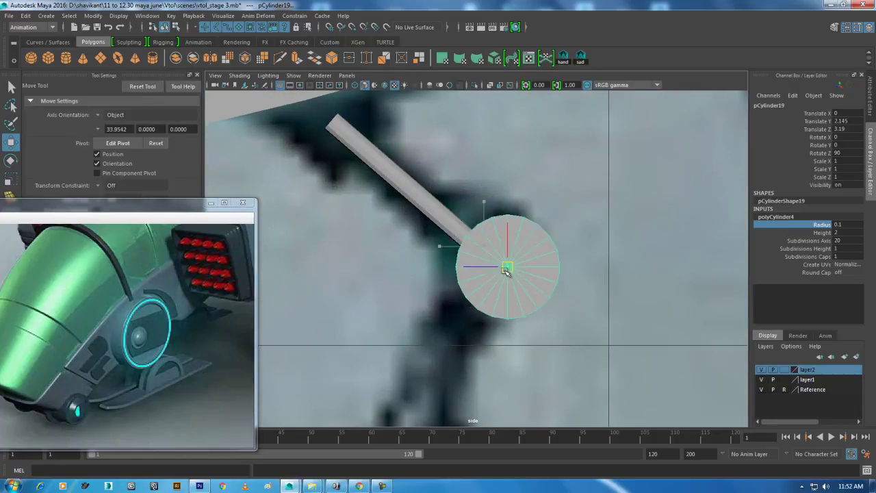
{"action": "scroll", "coordinate": [497, 236], "scroll_direction": "down", "scroll_amount": 5}
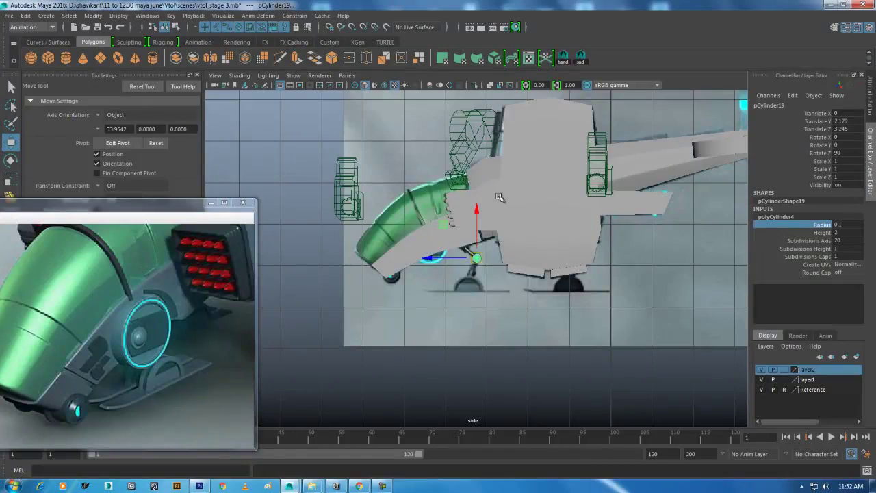
{"action": "scroll", "coordinate": [497, 230], "scroll_direction": "up", "scroll_amount": 3}
{"action": "scroll", "coordinate": [520, 261], "scroll_direction": "up", "scroll_amount": 2}
{"action": "scroll", "coordinate": [569, 270], "scroll_direction": "down", "scroll_amount": 2}
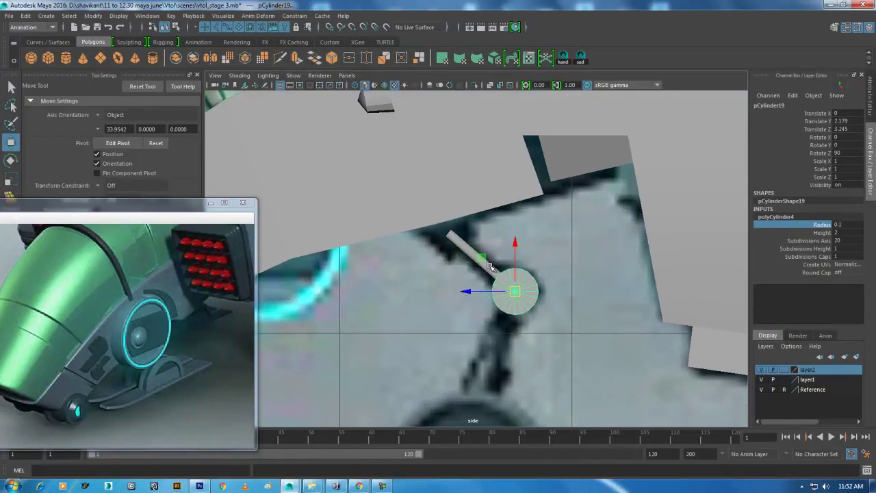
Reselect the tilted rod and bring up its cylinder radius in the Channel Box
{"action": "left_click", "coordinate": [452, 240]}
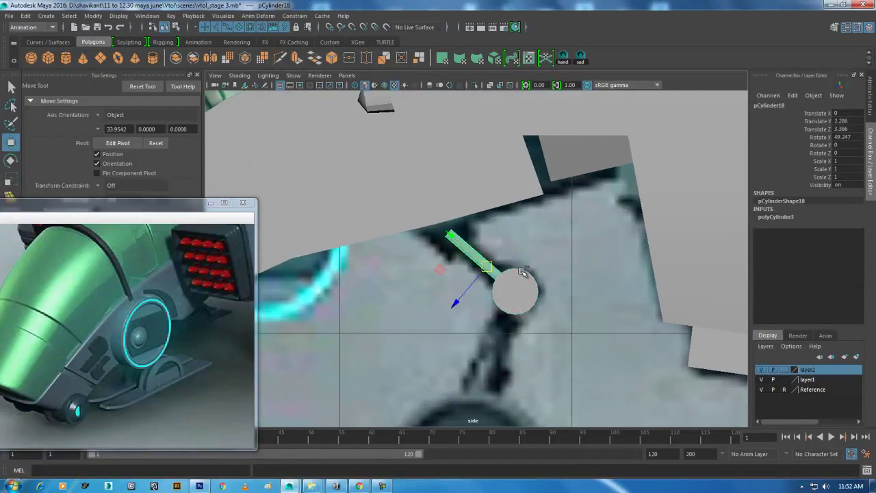
{"action": "key", "text": "Up"}
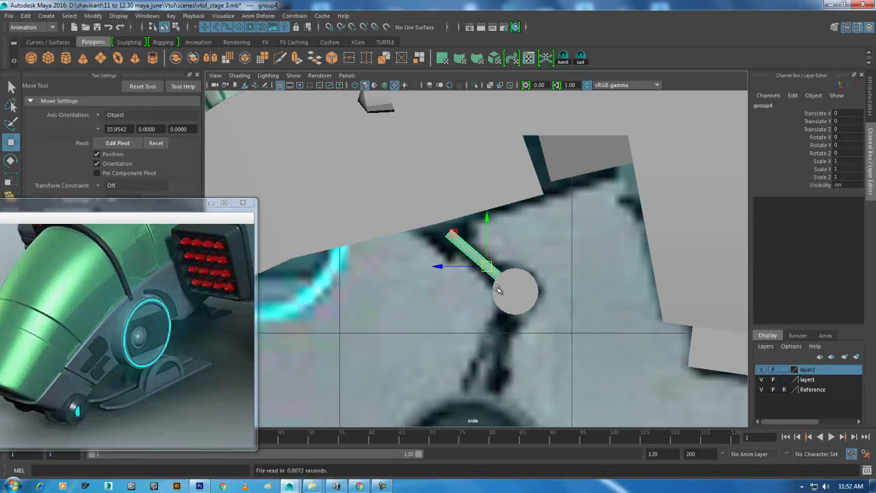
{"action": "left_click", "coordinate": [602, 307]}
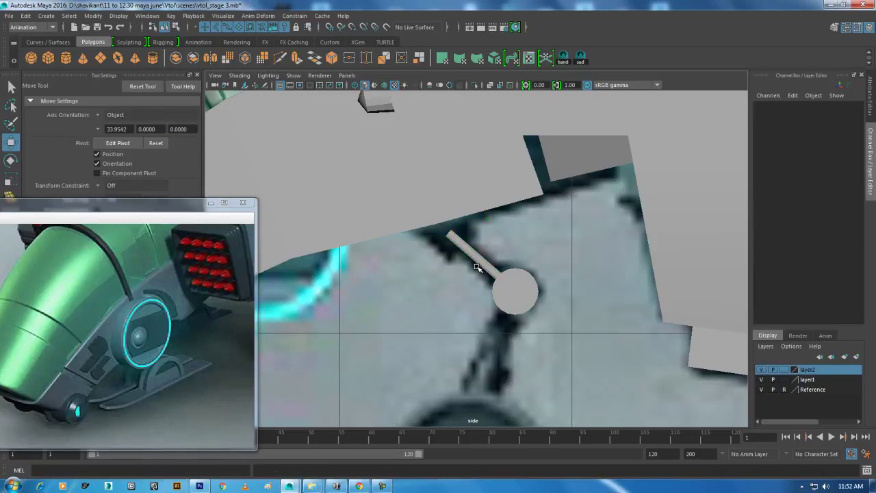
{"action": "left_click", "coordinate": [479, 267]}
{"action": "left_click", "coordinate": [777, 218]}
{"action": "left_click", "coordinate": [822, 224]}
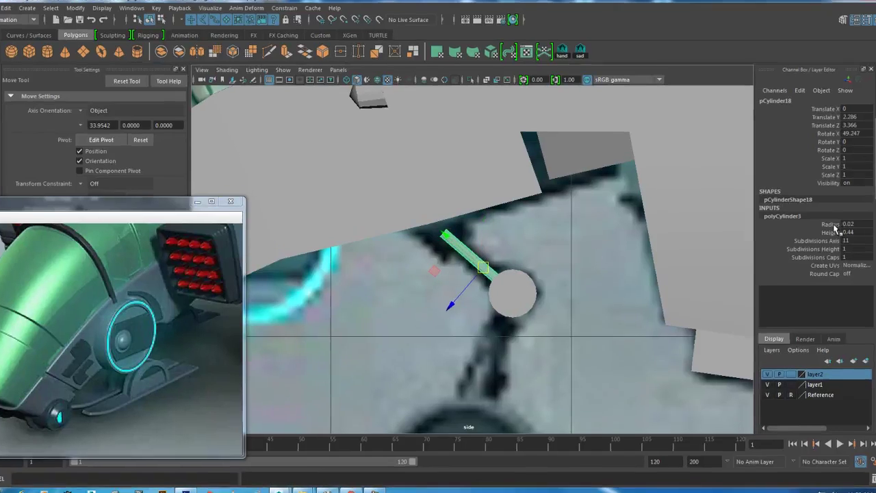
Widen and shorten the cylinder into a collar and slide it up the rod
{"action": "middle_click_drag", "start_coordinate": [646, 239], "coordinate": [651, 240]}
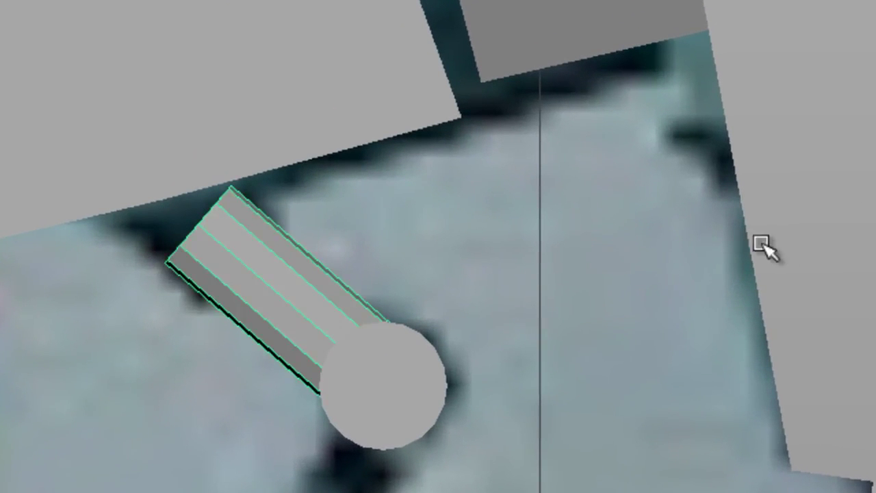
{"action": "mouse_move", "coordinate": [749, 275]}
{"action": "middle_mouse_down"}
{"action": "mouse_move", "coordinate": [718, 264]}
{"action": "mouse_move", "coordinate": [689, 264]}
{"action": "mouse_move", "coordinate": [693, 270]}
{"action": "middle_mouse_up"}
{"action": "key", "text": "w"}
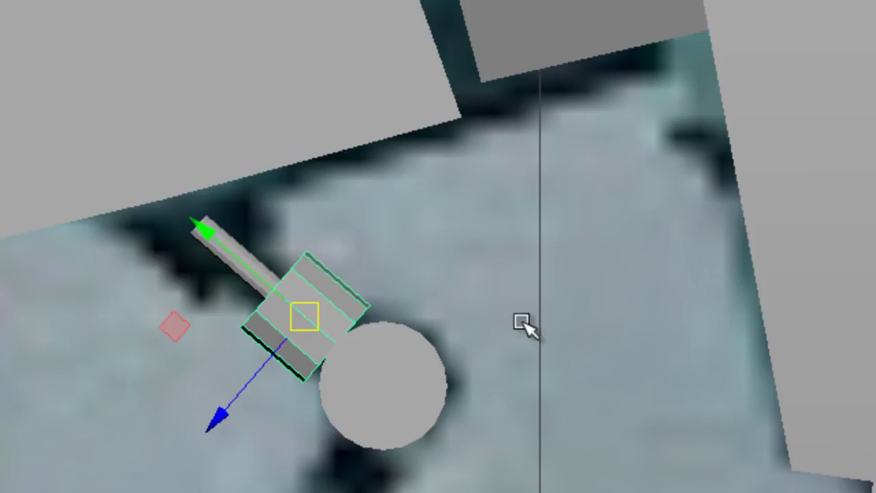
{"action": "left_click", "coordinate": [411, 301]}
{"action": "left_click", "coordinate": [329, 289]}
{"action": "mouse_move", "coordinate": [230, 248]}
{"action": "left_mouse_down"}
{"action": "mouse_move", "coordinate": [149, 137]}
{"action": "mouse_move", "coordinate": [132, 130]}
{"action": "mouse_move", "coordinate": [147, 139]}
{"action": "left_mouse_up"}
Enlarge the collar slightly and seat it at the rod's top end
{"action": "left_click", "coordinate": [587, 279]}
{"action": "left_click", "coordinate": [219, 238]}
{"action": "mouse_move", "coordinate": [792, 283]}
{"action": "middle_mouse_down"}
{"action": "mouse_move", "coordinate": [700, 267]}
{"action": "mouse_move", "coordinate": [710, 270]}
{"action": "middle_mouse_up"}
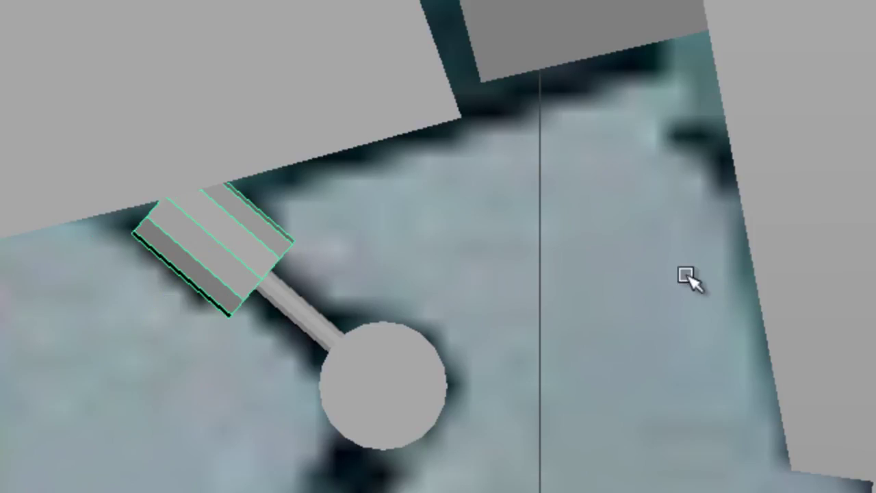
{"action": "key", "text": "w"}
{"action": "left_click_drag", "start_coordinate": [122, 165], "coordinate": [89, 145]}
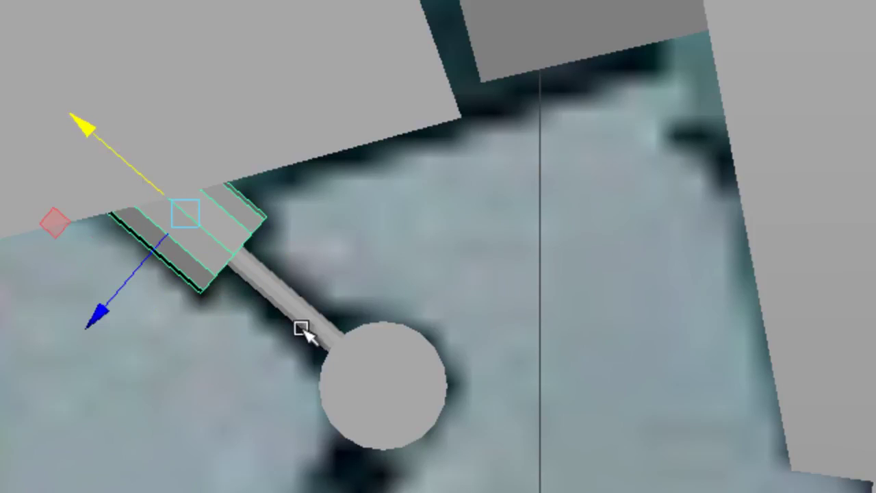
Thicken the thin rod slightly and raise the collar's Subdivisions Height for extra edge loops
{"action": "left_click", "coordinate": [305, 336]}
{"action": "left_click", "coordinate": [701, 346]}
{"action": "left_click", "coordinate": [274, 297]}
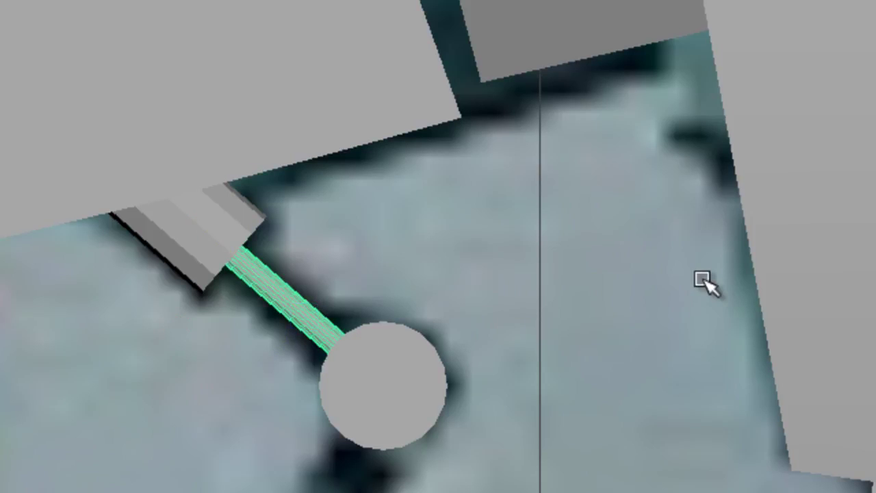
{"action": "mouse_move", "coordinate": [679, 272]}
{"action": "middle_mouse_down"}
{"action": "mouse_move", "coordinate": [695, 276]}
{"action": "mouse_move", "coordinate": [683, 274]}
{"action": "middle_mouse_up"}
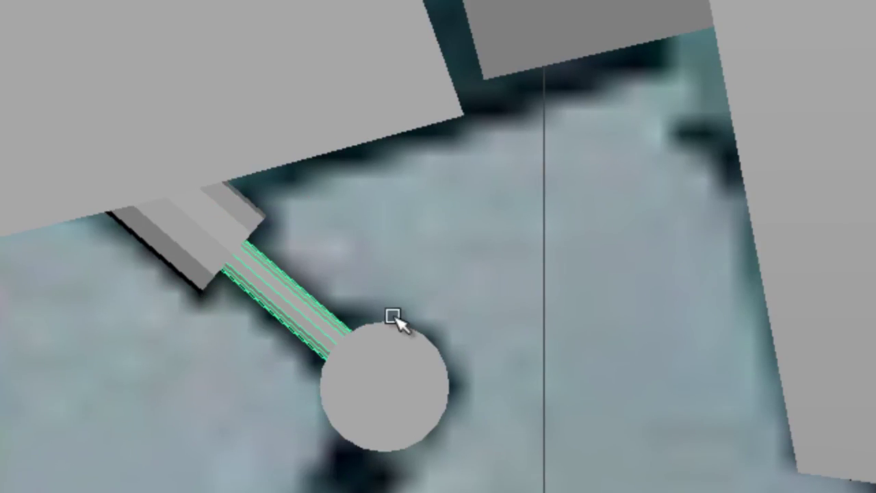
{"action": "left_click", "coordinate": [225, 250]}
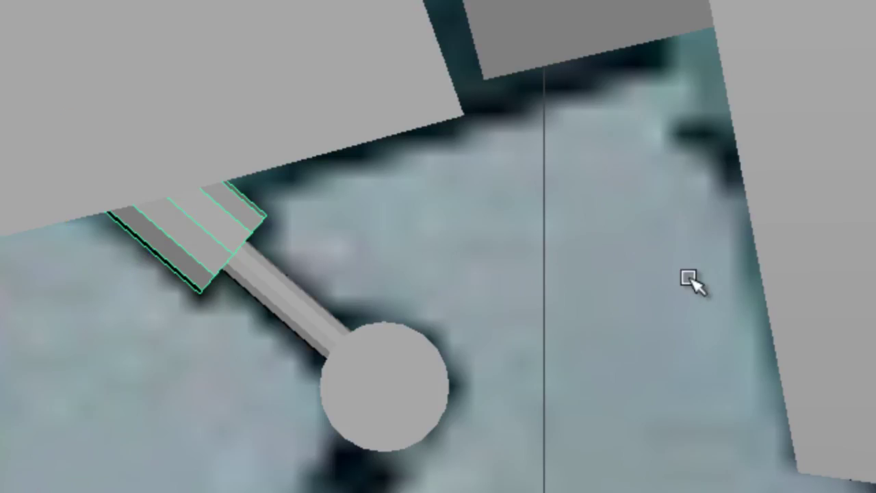
{"action": "middle_click_drag", "start_coordinate": [689, 277], "coordinate": [696, 276]}
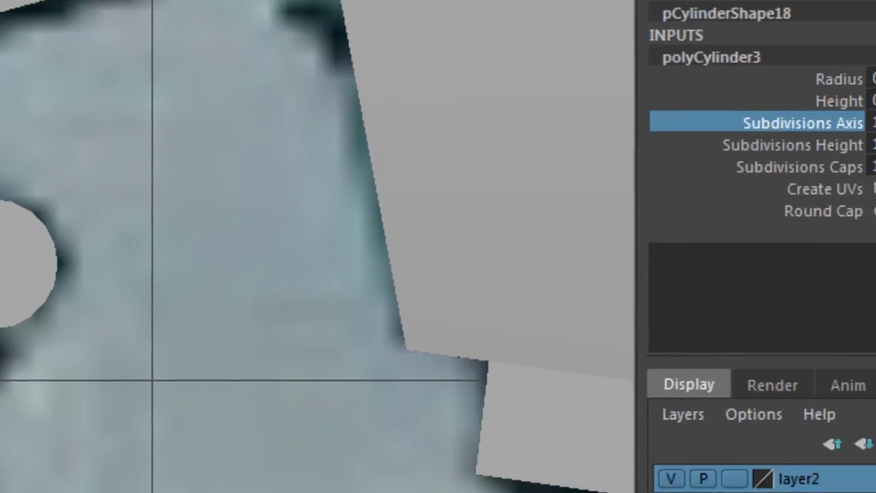
Set the short collar's Subdivisions Axis to 20 under polyCylinder3
{"action": "left_click", "coordinate": [794, 88]}
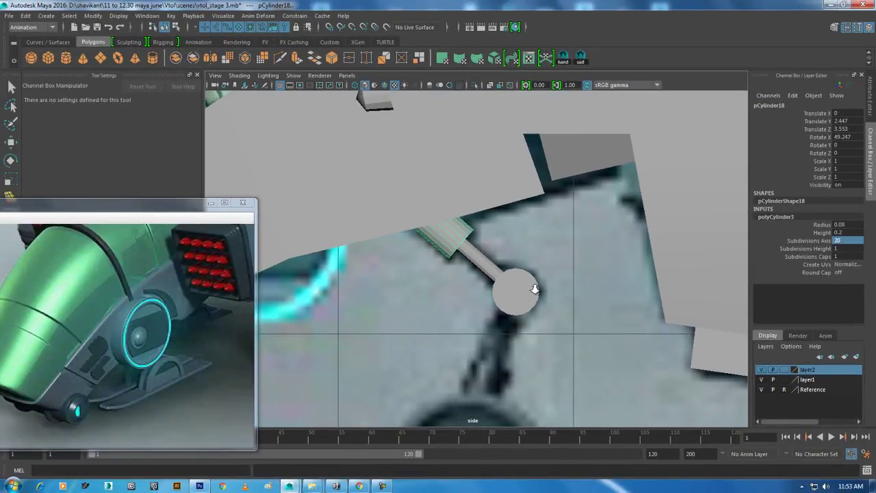
{"action": "scroll", "coordinate": [535, 288], "scroll_direction": "up", "scroll_amount": 1}
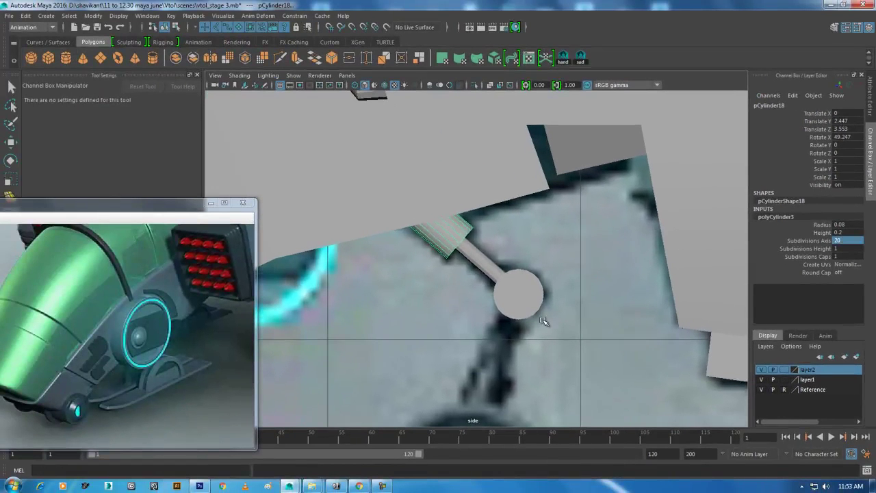
{"action": "middle_click_drag", "start_coordinate": [463, 299], "coordinate": [468, 307], "text": "alt"}
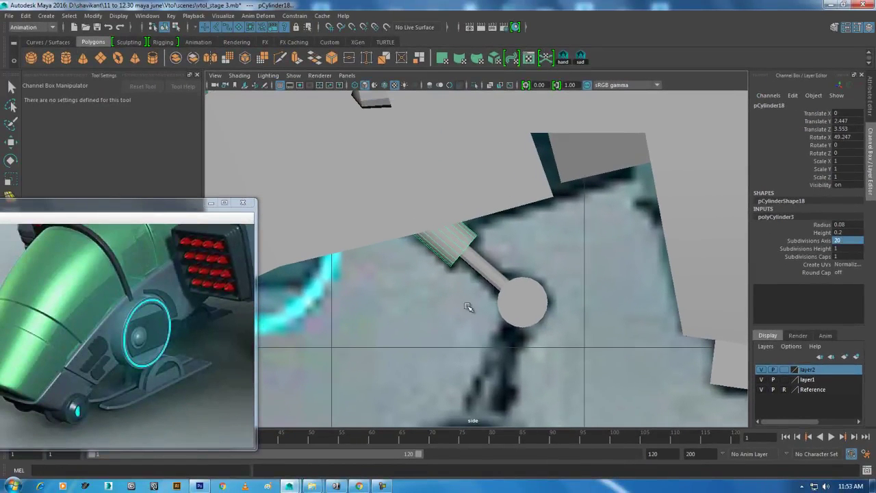
{"action": "left_click", "coordinate": [542, 310]}
{"action": "key", "text": "w"}
{"action": "middle_click_drag", "start_coordinate": [542, 309], "coordinate": [577, 313], "text": "alt"}
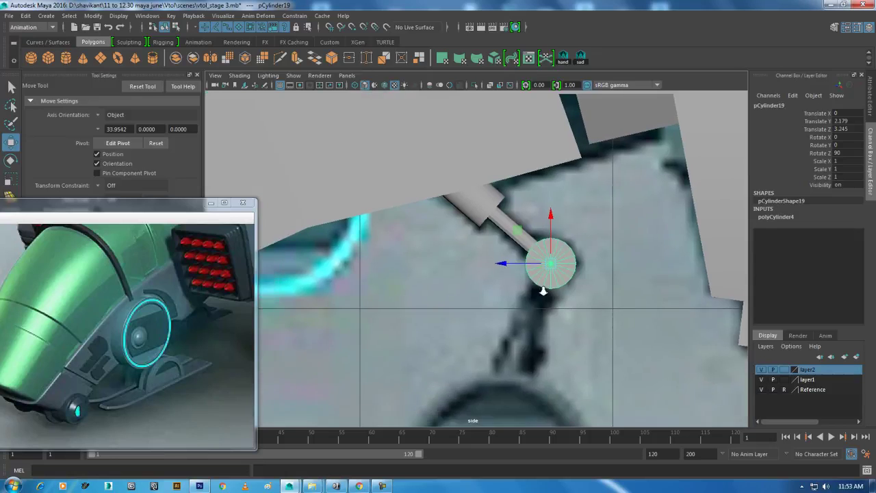
{"action": "left_click", "coordinate": [509, 219]}
{"action": "left_click", "coordinate": [484, 199]}
{"action": "left_click", "coordinate": [775, 217]}
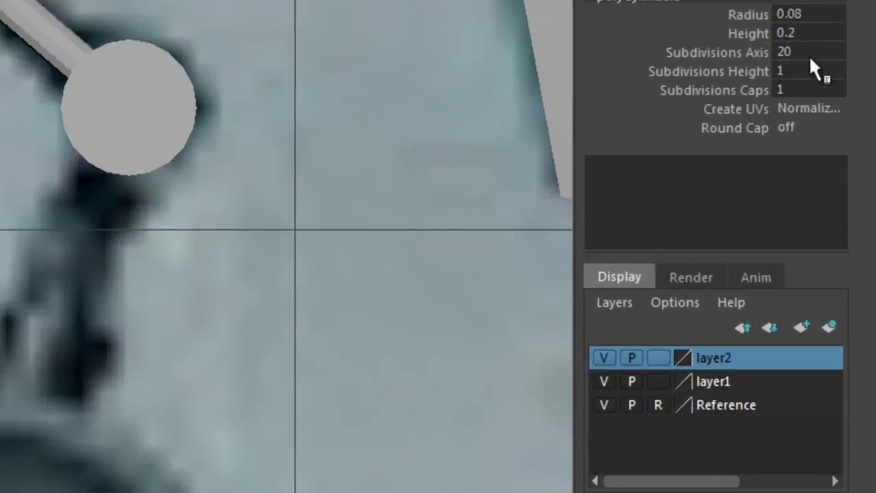
{"action": "double_click", "coordinate": [846, 241]}
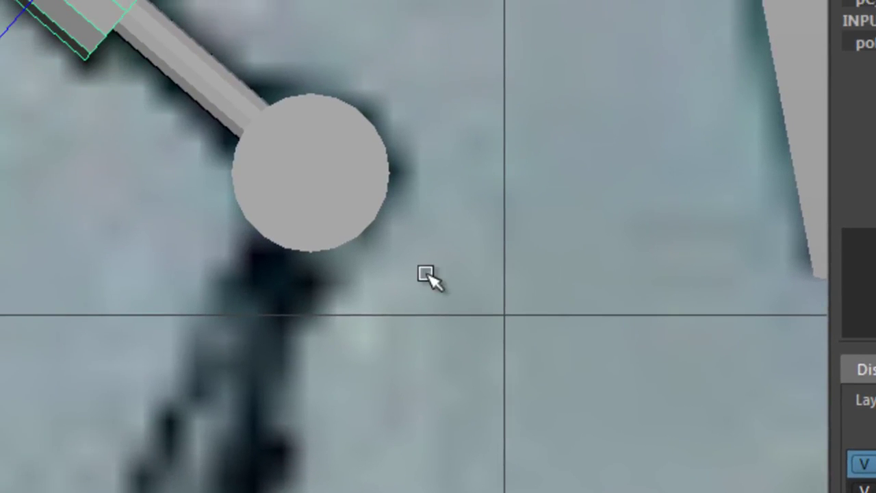
Select the strut rod instead of the hinge or image plane, with move handles shown
{"action": "left_click", "coordinate": [278, 219]}
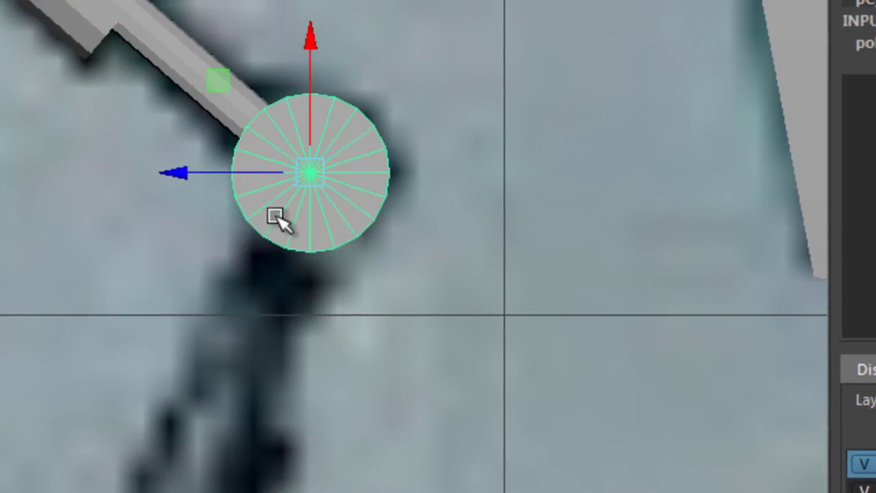
{"action": "scroll", "coordinate": [288, 236], "scroll_direction": "down", "scroll_amount": 2}
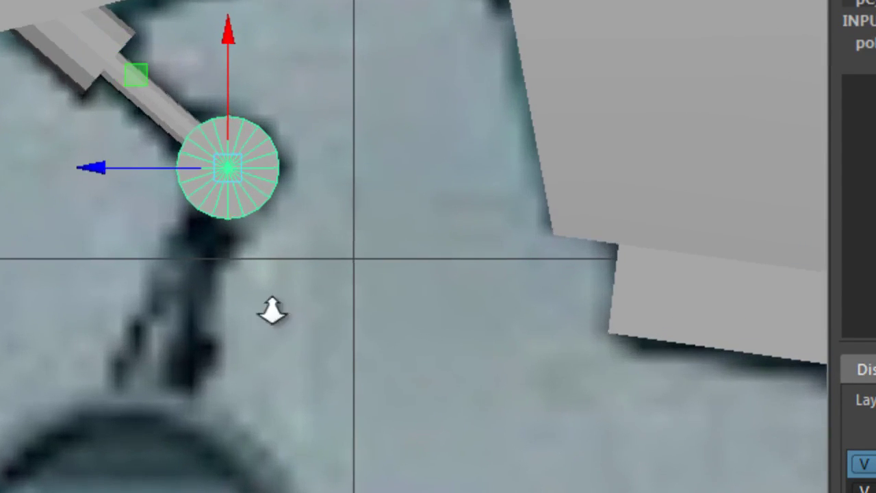
{"action": "scroll", "coordinate": [272, 307], "scroll_direction": "down", "scroll_amount": 3}
{"action": "scroll", "coordinate": [256, 391], "scroll_direction": "up", "scroll_amount": 3}
{"action": "left_click", "coordinate": [171, 235]}
{"action": "left_click", "coordinate": [70, 78]}
{"action": "left_click", "coordinate": [102, 117]}
{"action": "scroll", "coordinate": [102, 117], "scroll_direction": "up", "scroll_amount": 2}
{"action": "key", "text": "w"}
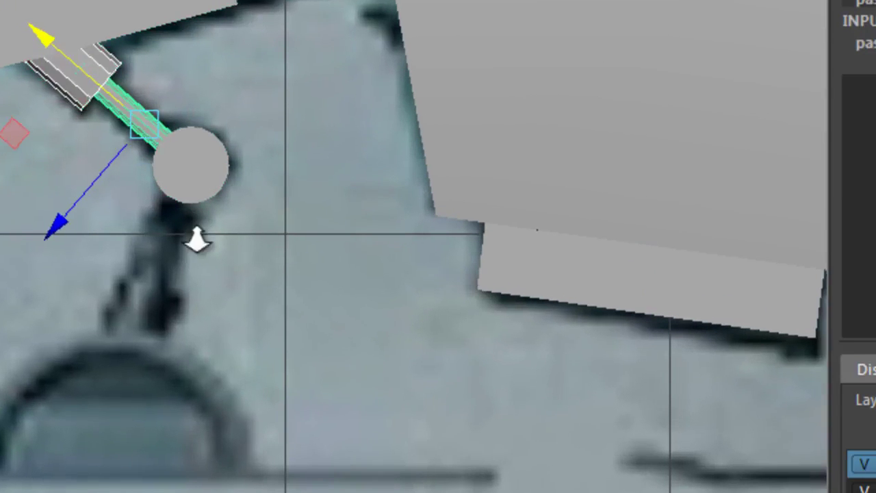
{"action": "scroll", "coordinate": [196, 239], "scroll_direction": "up", "scroll_amount": 1}
Combine the rod and collar into one strut and centre its pivot
{"action": "right_click", "coordinate": [366, 128], "text": "shift"}
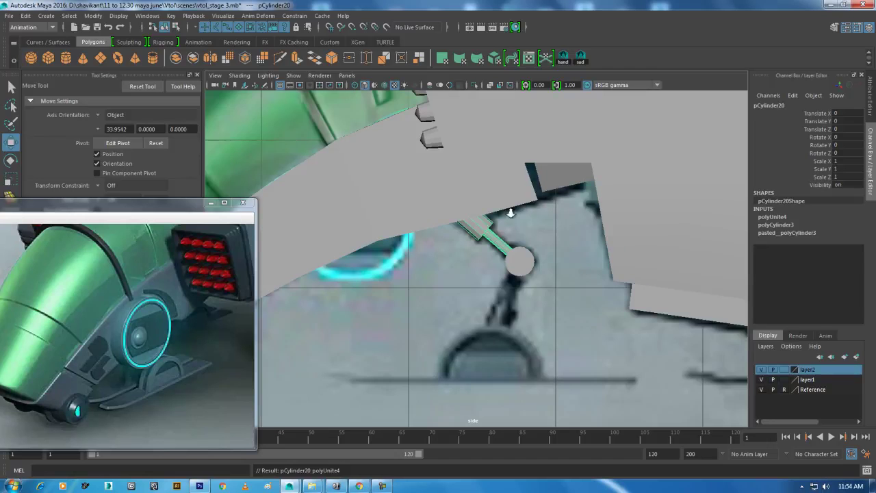
{"action": "scroll", "coordinate": [510, 213], "scroll_direction": "up", "scroll_amount": 1}
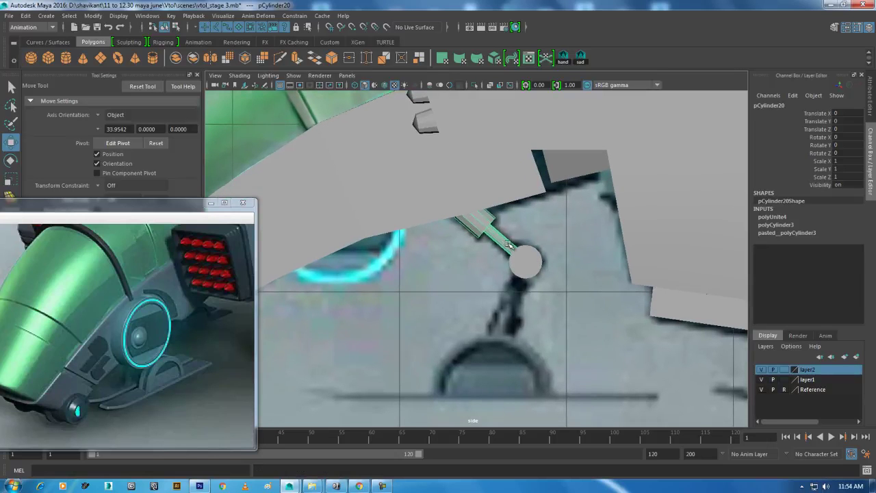
{"action": "scroll", "coordinate": [560, 284], "scroll_direction": "down", "scroll_amount": 6}
{"action": "scroll", "coordinate": [530, 276], "scroll_direction": "up", "scroll_amount": 2}
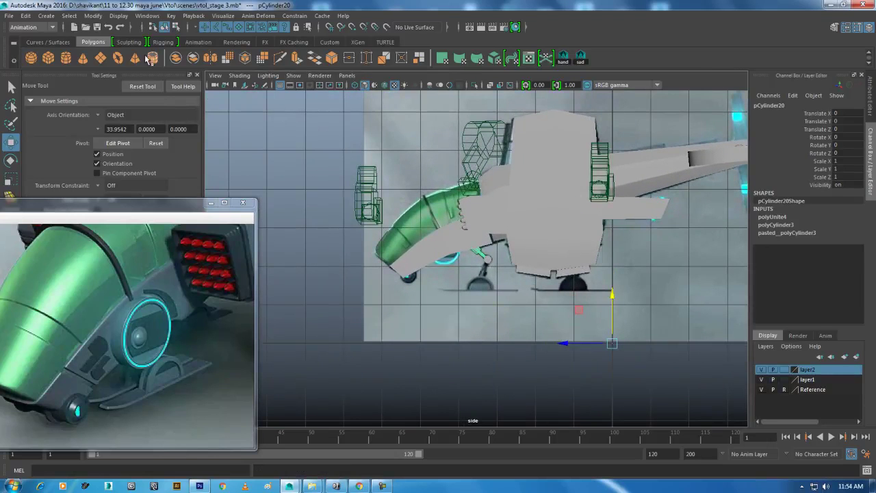
{"action": "left_click", "coordinate": [94, 17]}
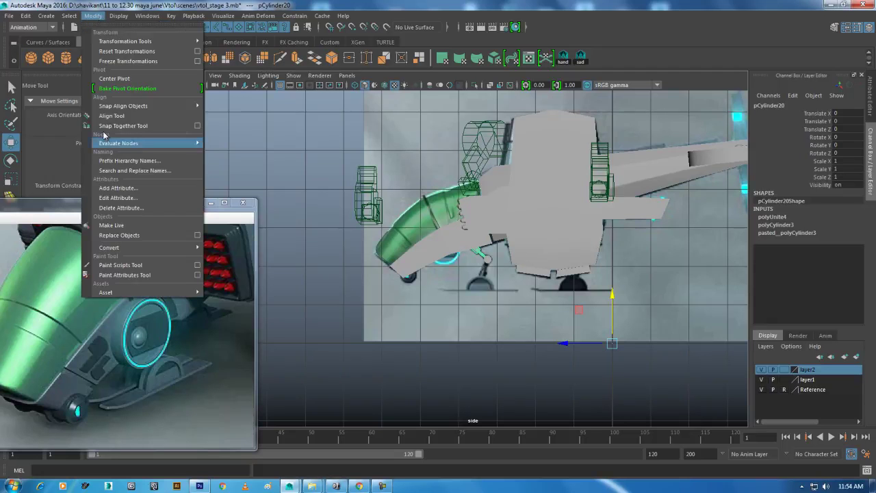
{"action": "left_click", "coordinate": [117, 81]}
{"action": "scroll", "coordinate": [479, 254], "scroll_direction": "up", "scroll_amount": 3}
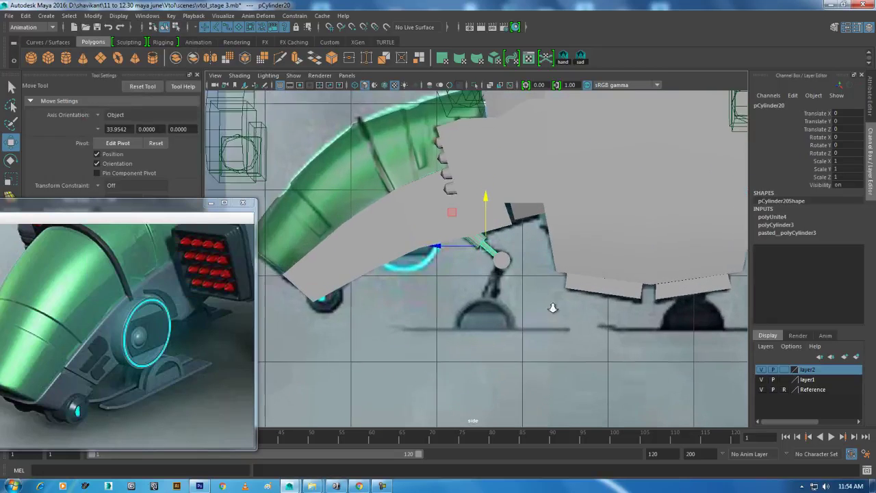
{"action": "scroll", "coordinate": [543, 248], "scroll_direction": "up", "scroll_amount": 1}
Duplicate the strut, trial a rotation and pivot reorientation, then undo the stray move
{"action": "key", "text": "ctrl+d"}
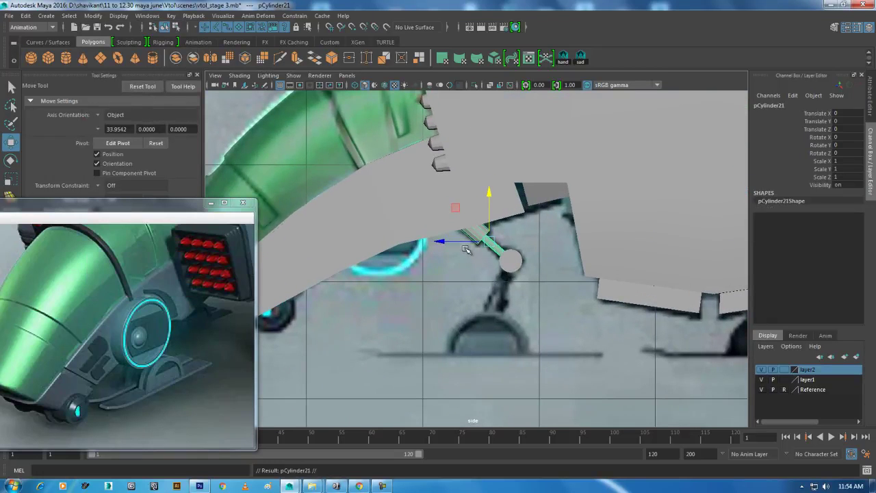
{"action": "key", "text": "e"}
{"action": "left_click_drag", "start_coordinate": [456, 270], "coordinate": [477, 302]}
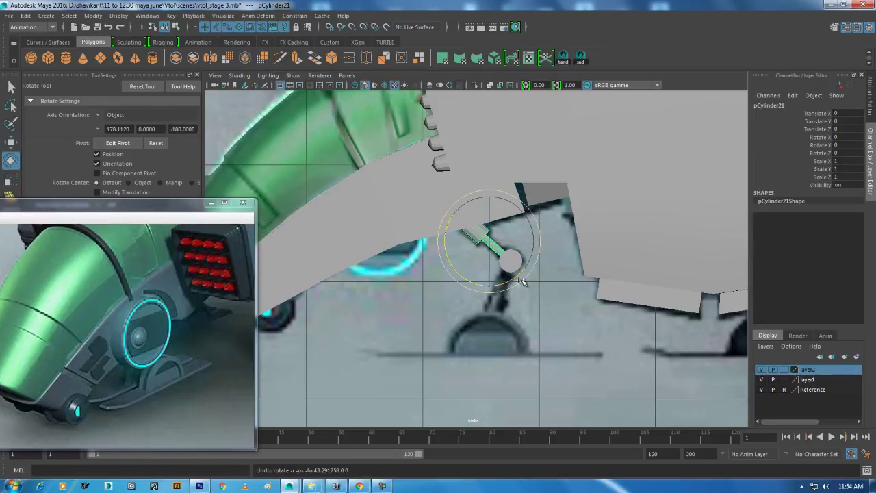
{"action": "scroll", "coordinate": [548, 301], "scroll_direction": "up", "scroll_amount": 2}
{"action": "key", "text": "w"}
{"action": "scroll", "coordinate": [540, 260], "scroll_direction": "up", "scroll_amount": 1}
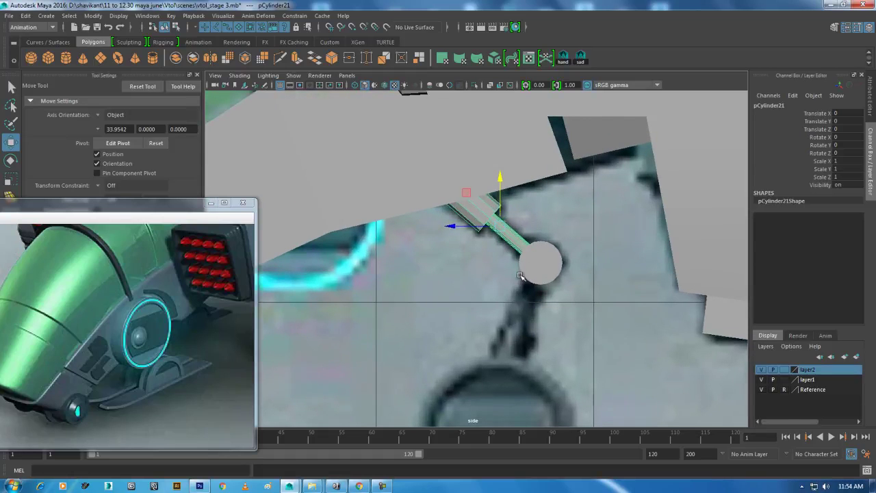
{"action": "key", "text": "d"}
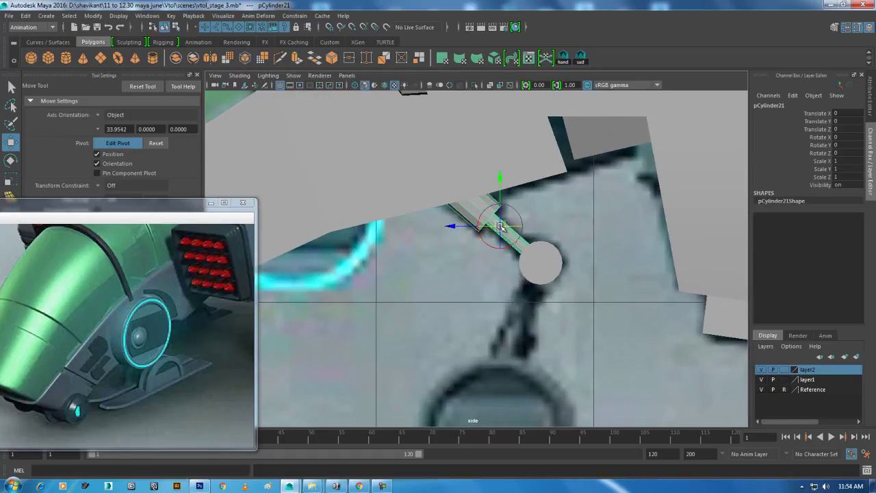
{"action": "left_click", "coordinate": [524, 262]}
{"action": "key", "text": "d"}
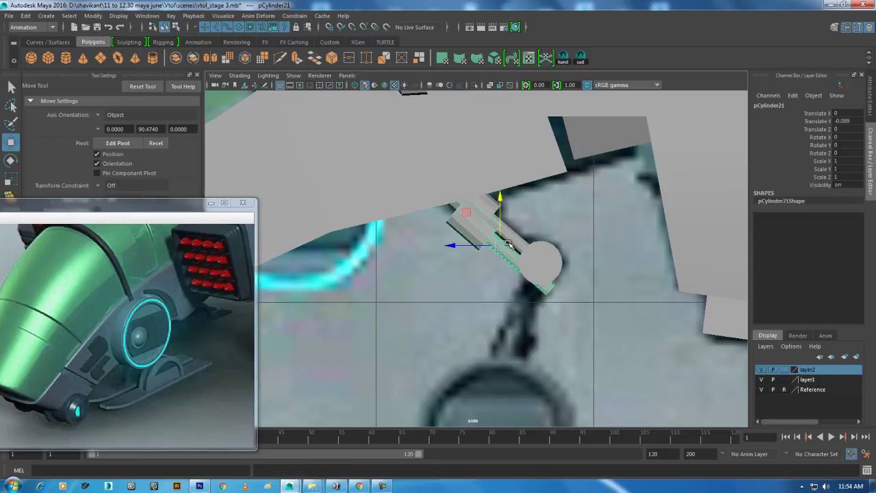
{"action": "key", "text": "ctrl+z"}
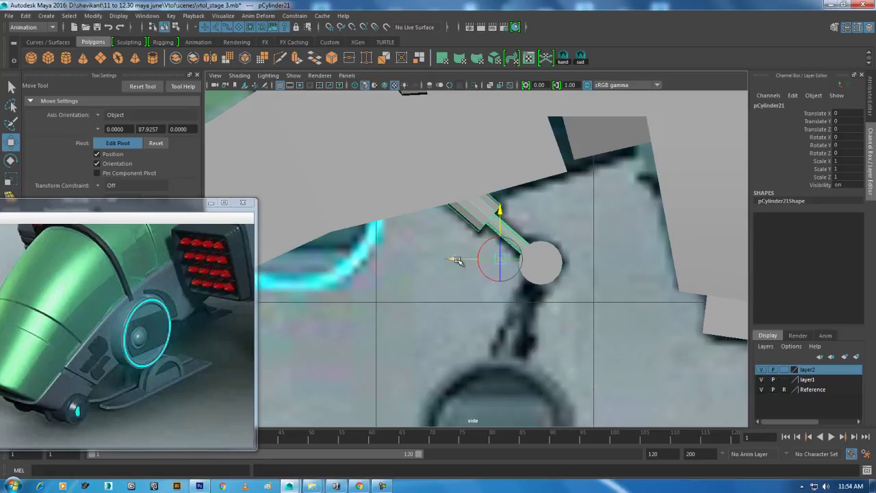
{"action": "scroll", "coordinate": [585, 263], "scroll_direction": "up", "scroll_amount": 2}
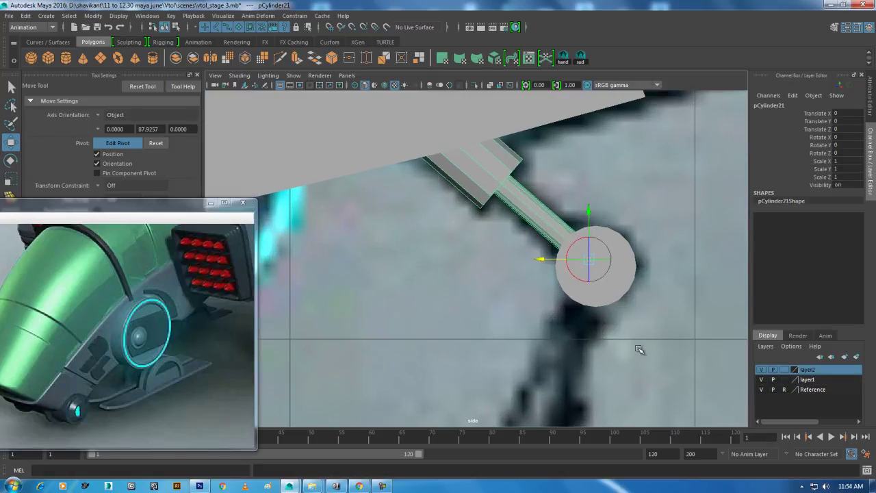
{"action": "scroll", "coordinate": [609, 281], "scroll_direction": "up", "scroll_amount": 2}
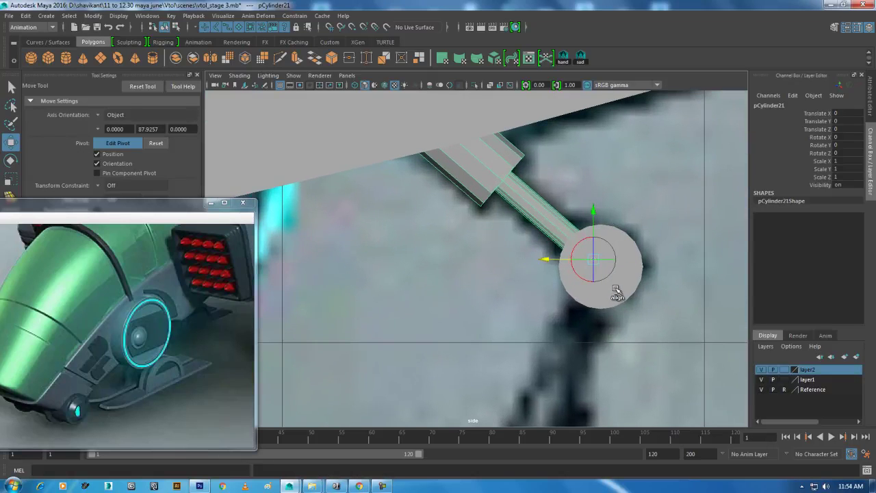
Select the original strut arm in wireframe and begin relocating its pivot
{"action": "left_click", "coordinate": [602, 250]}
{"action": "left_click", "coordinate": [538, 201]}
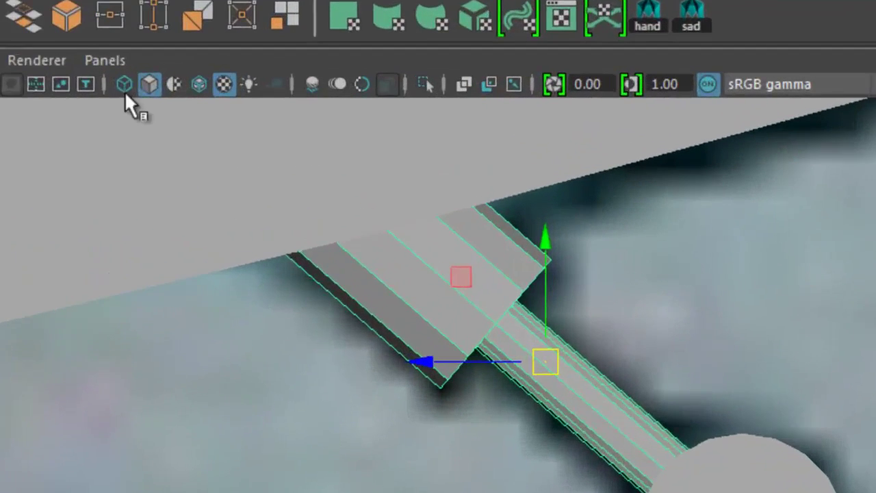
{"action": "left_click", "coordinate": [354, 86]}
{"action": "left_click", "coordinate": [579, 438]}
{"action": "left_click", "coordinate": [589, 448]}
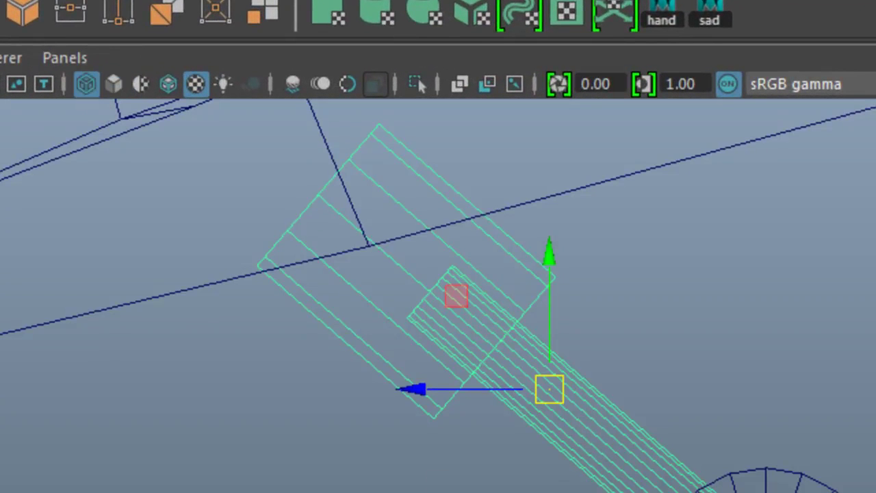
{"action": "key", "text": "d"}
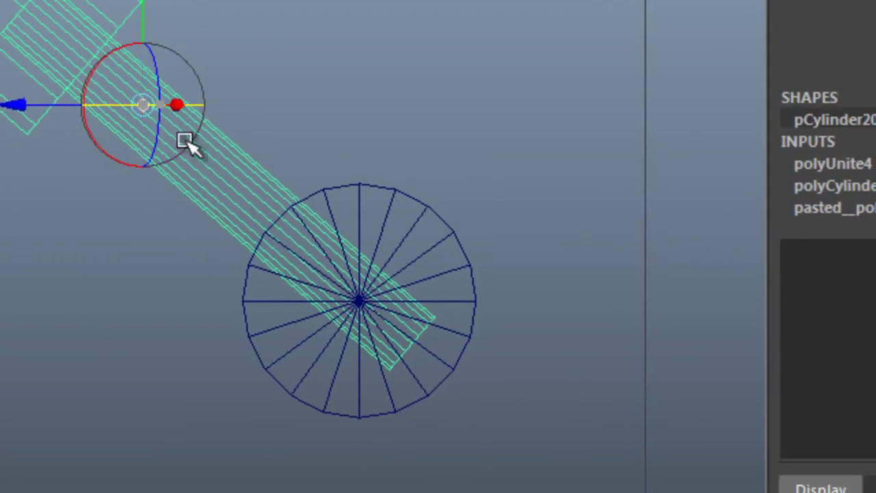
{"action": "left_click_drag", "start_coordinate": [185, 142], "coordinate": [286, 246]}
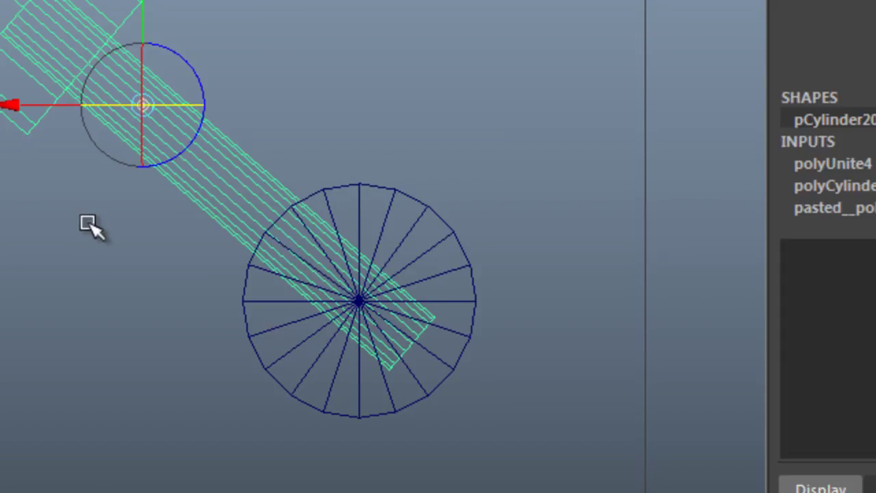
{"action": "left_click_drag", "start_coordinate": [154, 2], "coordinate": [175, 287]}
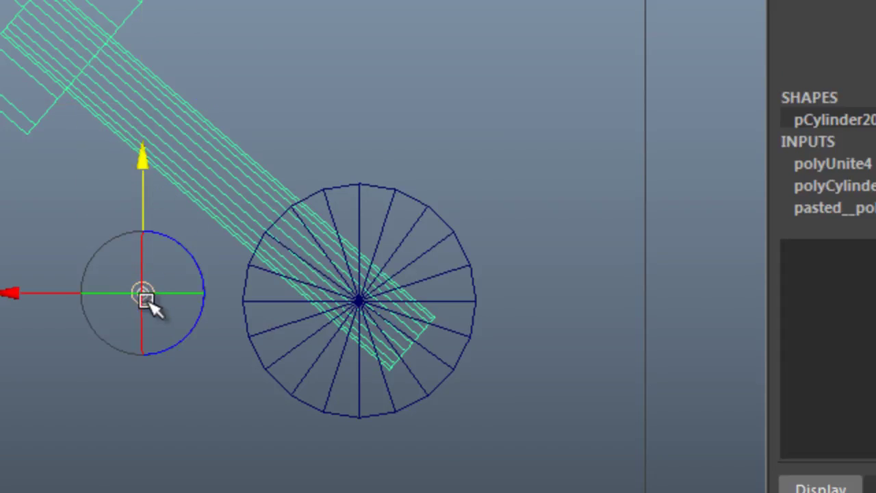
Snap the strut's pivot onto the hinge cylinder's centre
{"action": "key", "text": "d"}
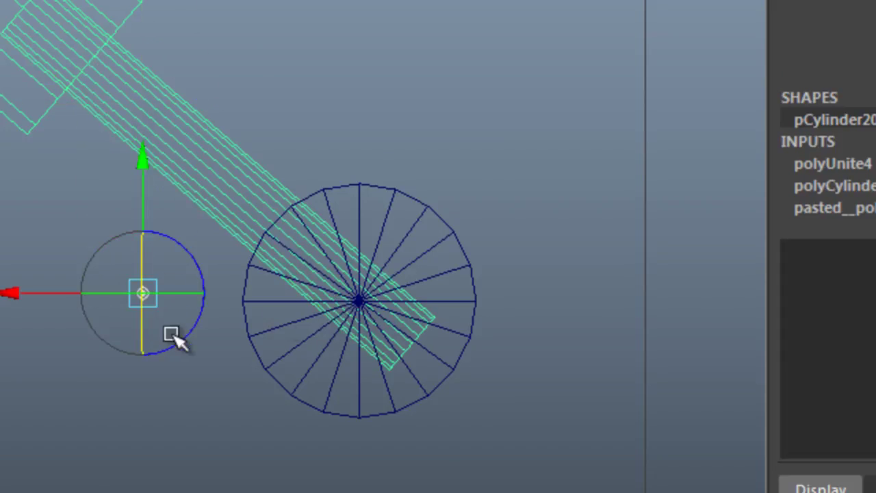
{"action": "left_click_drag", "start_coordinate": [23, 302], "coordinate": [207, 316]}
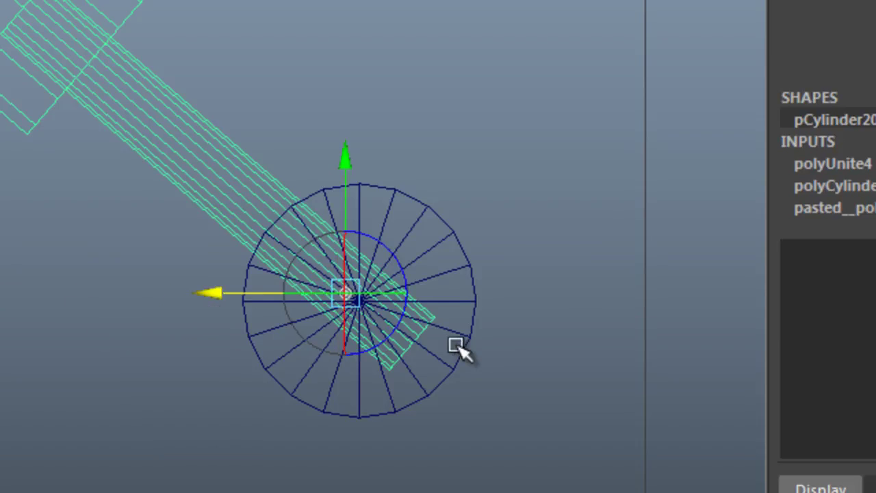
{"action": "scroll", "coordinate": [500, 383], "scroll_direction": "up", "scroll_amount": 5}
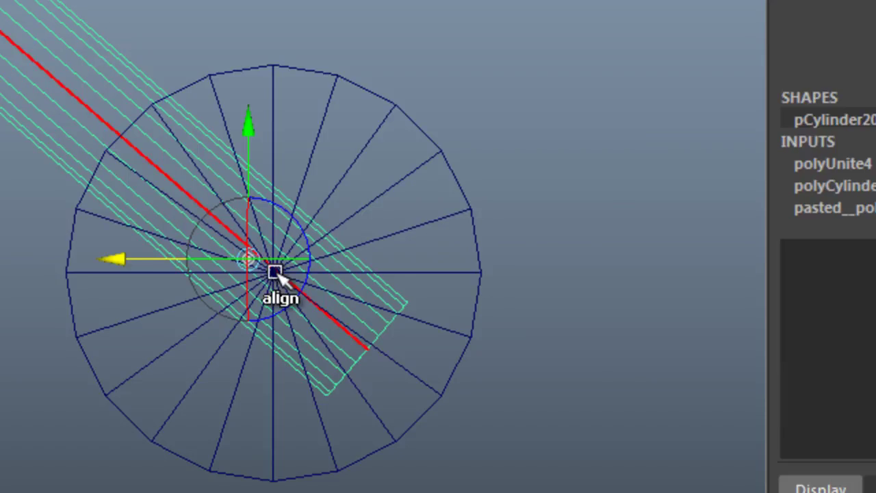
{"action": "left_click_drag", "start_coordinate": [120, 257], "coordinate": [206, 264]}
{"action": "left_click_drag", "start_coordinate": [301, 274], "coordinate": [302, 274]}
{"action": "left_click_drag", "start_coordinate": [310, 131], "coordinate": [285, 238]}
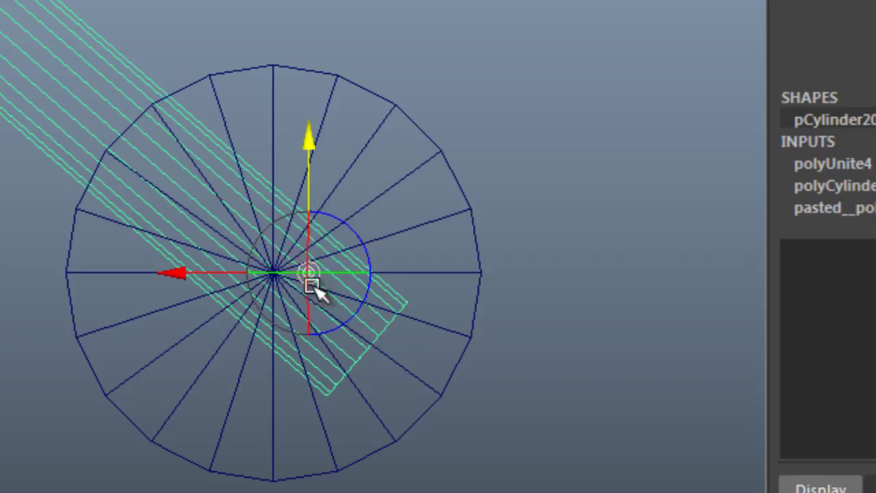
{"action": "mouse_move", "coordinate": [180, 274]}
{"action": "left_mouse_down"}
{"action": "mouse_move", "coordinate": [160, 278]}
{"action": "mouse_move", "coordinate": [299, 278]}
{"action": "left_mouse_up"}
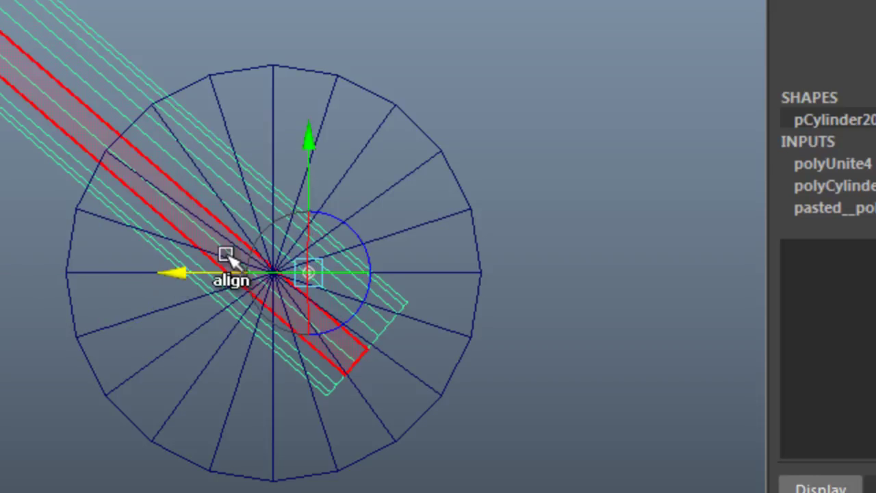
{"action": "left_click_drag", "start_coordinate": [180, 268], "coordinate": [140, 271]}
Re-centre the side view, switch to textured shading and reselect the rod arm
{"action": "middle_click_drag", "start_coordinate": [140, 271], "coordinate": [256, 158], "text": "alt"}
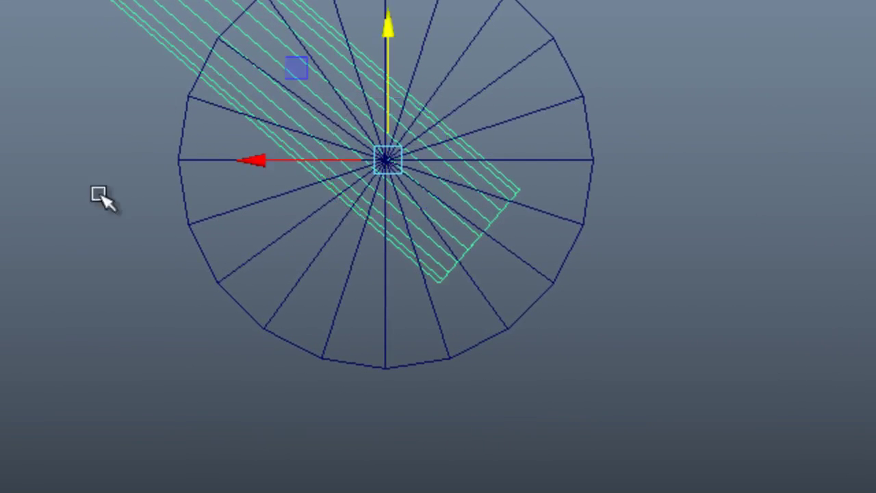
{"action": "scroll", "coordinate": [144, 171], "scroll_direction": "down", "scroll_amount": 5}
{"action": "scroll", "coordinate": [486, 270], "scroll_direction": "up", "scroll_amount": 3}
{"action": "scroll", "coordinate": [373, 387], "scroll_direction": "up", "scroll_amount": 2}
{"action": "scroll", "coordinate": [373, 387], "scroll_direction": "up", "scroll_amount": 1}
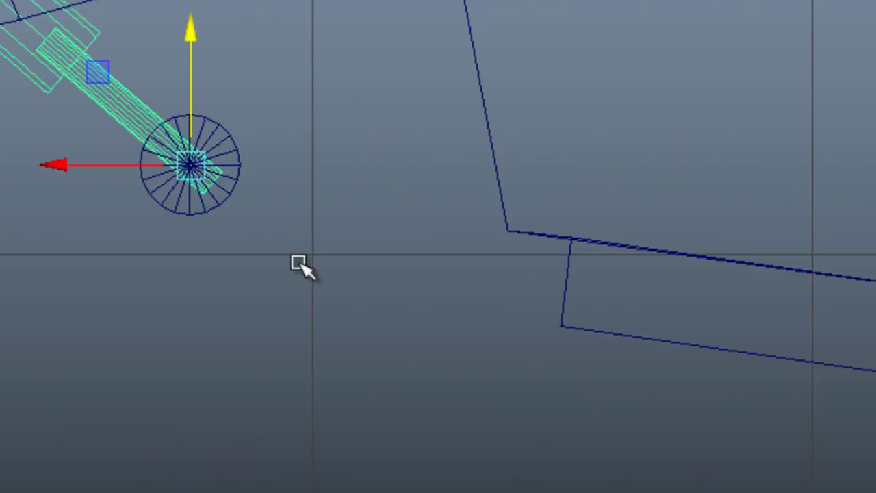
{"action": "key", "text": "6"}
{"action": "left_click", "coordinate": [137, 121]}
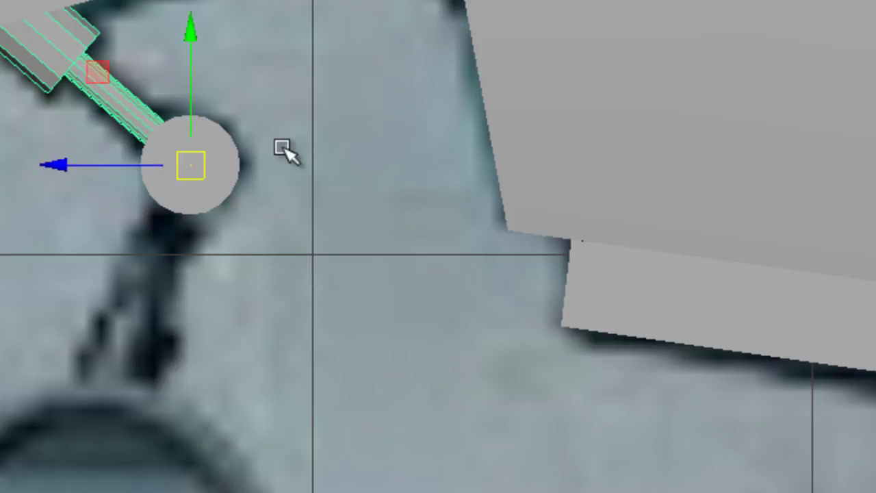
Rotate pCylinder20 on X to about 112° so the rod swings down around the hinge
{"action": "key", "text": "e"}
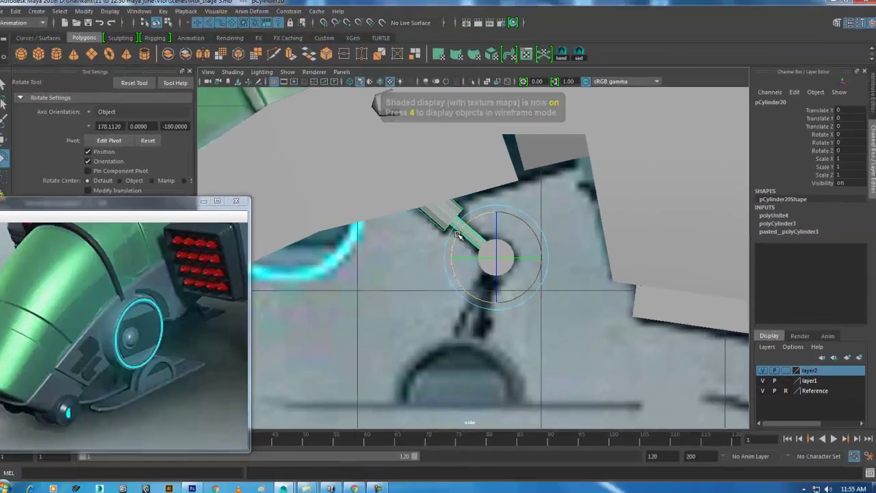
{"action": "left_click_drag", "start_coordinate": [472, 301], "coordinate": [466, 352]}
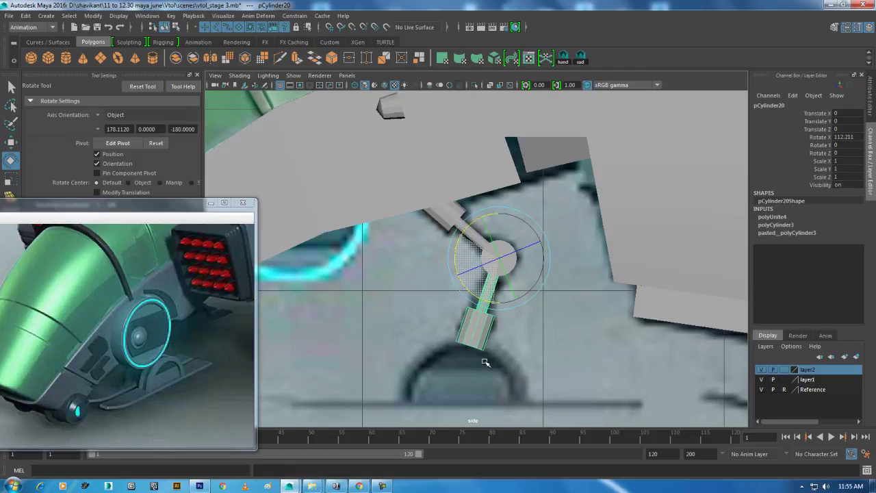
{"action": "scroll", "coordinate": [577, 323], "scroll_direction": "down", "scroll_amount": 3}
{"action": "scroll", "coordinate": [577, 322], "scroll_direction": "down", "scroll_amount": 5}
Inspect the swung rod in the four-view layout and the enlarged front view
{"action": "key", "text": "space"}
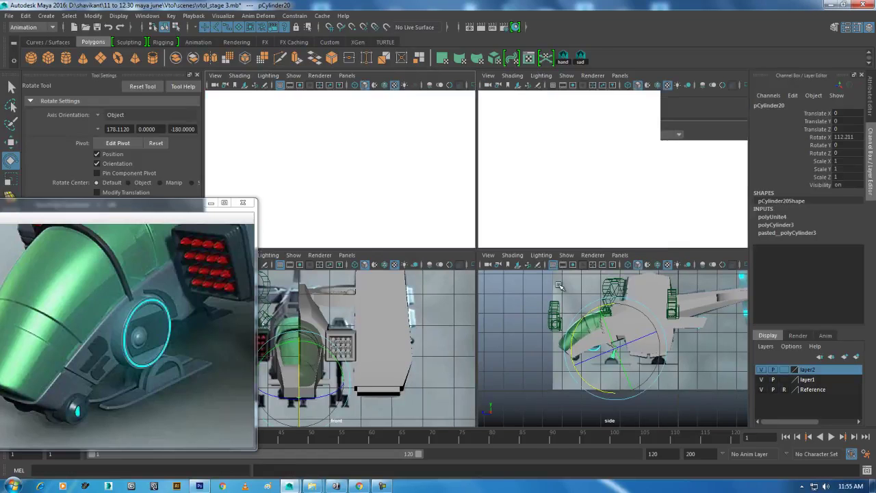
{"action": "left_click_drag", "start_coordinate": [657, 199], "coordinate": [659, 214], "text": "alt"}
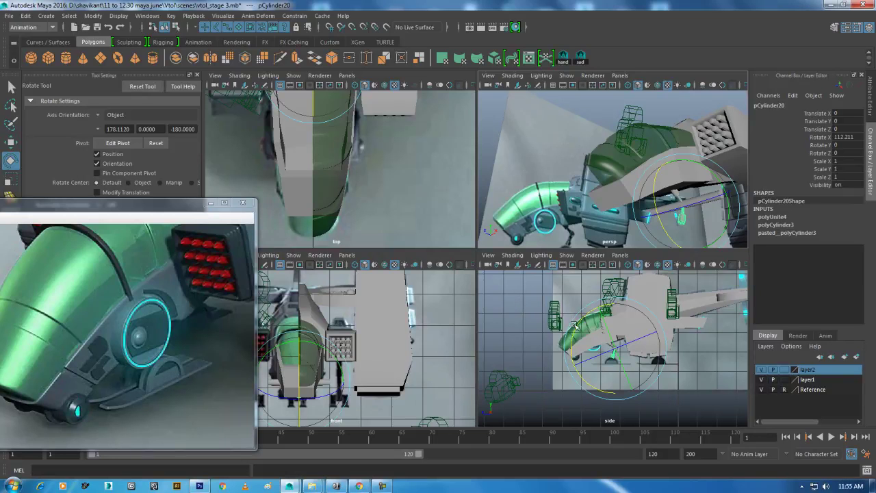
{"action": "scroll", "coordinate": [431, 363], "scroll_direction": "up", "scroll_amount": 3}
{"action": "key", "text": "space"}
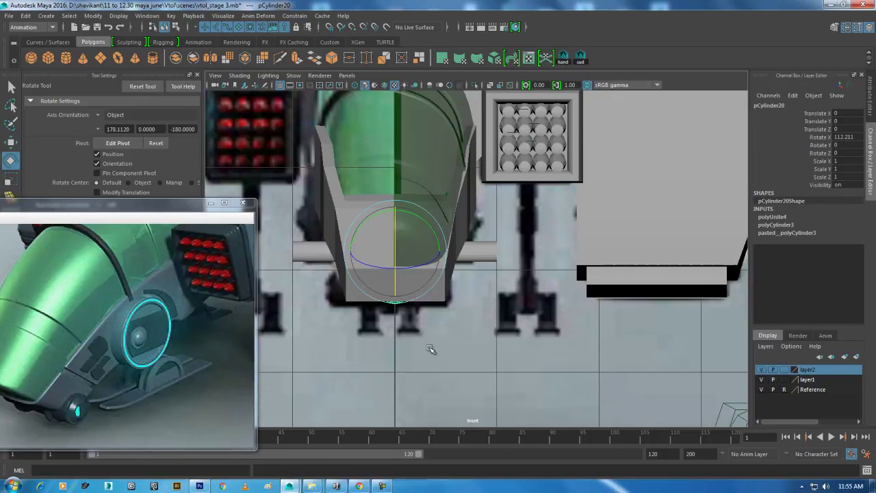
{"action": "scroll", "coordinate": [480, 322], "scroll_direction": "up", "scroll_amount": 3}
{"action": "scroll", "coordinate": [499, 305], "scroll_direction": "down", "scroll_amount": 2}
{"action": "scroll", "coordinate": [479, 301], "scroll_direction": "down", "scroll_amount": 2}
{"action": "scroll", "coordinate": [558, 288], "scroll_direction": "down", "scroll_amount": 2}
{"action": "scroll", "coordinate": [555, 288], "scroll_direction": "up", "scroll_amount": 2}
Switch to the side view and select the upper piston piece, pCylinder21
{"action": "key", "text": "w"}
{"action": "scroll", "coordinate": [547, 287], "scroll_direction": "up", "scroll_amount": 1}
{"action": "scroll", "coordinate": [534, 289], "scroll_direction": "up", "scroll_amount": 2}
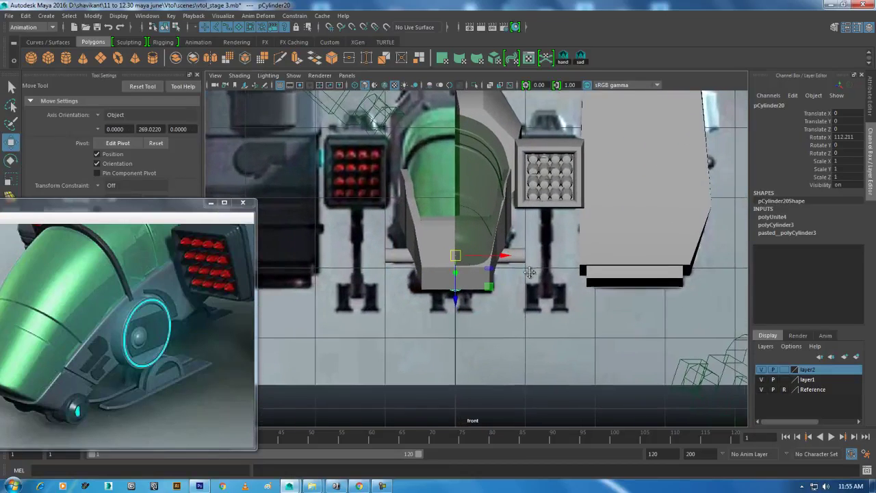
{"action": "scroll", "coordinate": [524, 291], "scroll_direction": "up", "scroll_amount": 2}
{"action": "key", "text": "space"}
{"action": "left_click_drag", "start_coordinate": [520, 291], "coordinate": [514, 293]}
{"action": "scroll", "coordinate": [514, 293], "scroll_direction": "up", "scroll_amount": 3}
{"action": "scroll", "coordinate": [480, 260], "scroll_direction": "up", "scroll_amount": 2}
{"action": "left_click", "coordinate": [469, 240]}
{"action": "scroll", "coordinate": [510, 245], "scroll_direction": "up", "scroll_amount": 3}
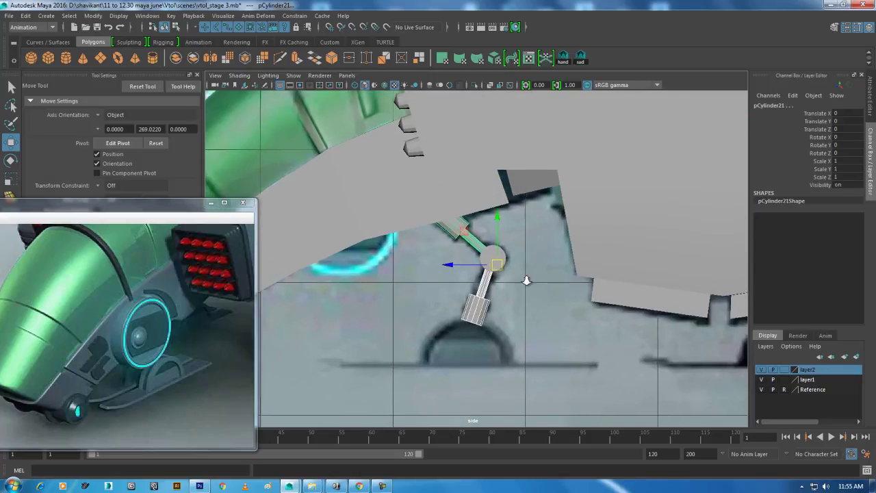
{"action": "scroll", "coordinate": [522, 257], "scroll_direction": "up", "scroll_amount": 1}
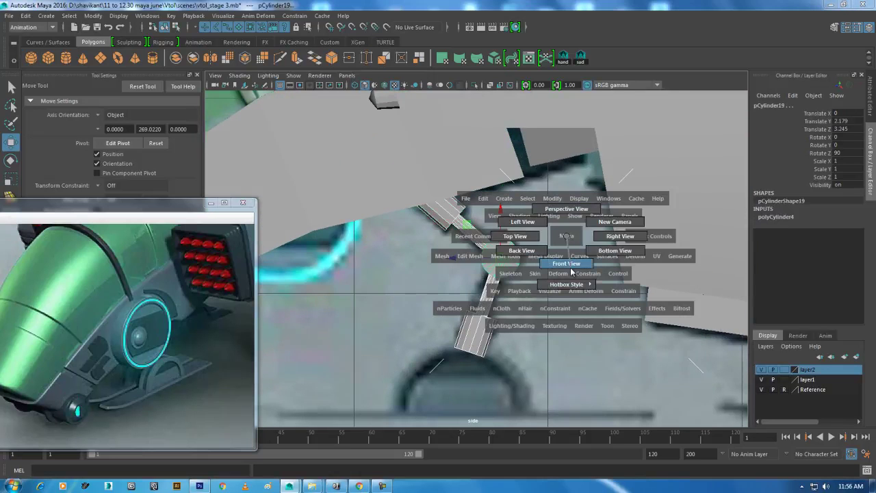
Frame the hinge in the front view and set pCylinder19's polyCylinder4 Height to 0.2
{"action": "left_click_drag", "start_coordinate": [572, 243], "coordinate": [574, 269]}
{"action": "middle_click_drag", "start_coordinate": [516, 281], "coordinate": [554, 243], "text": "alt"}
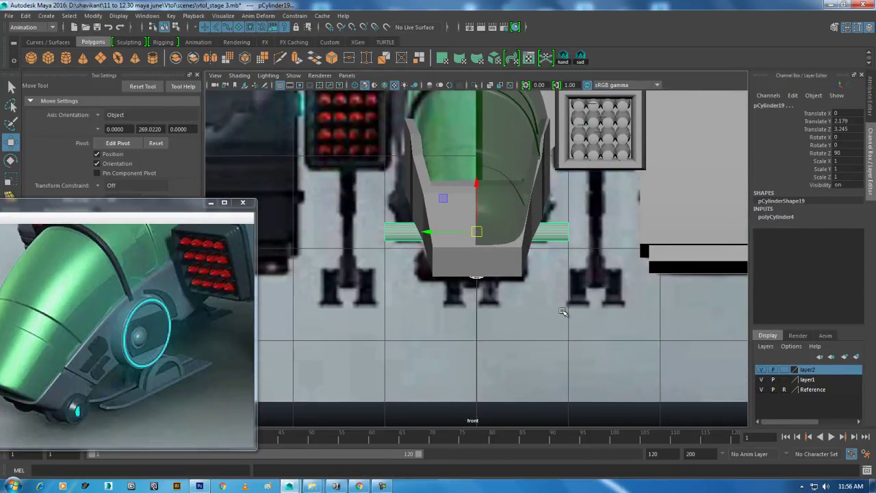
{"action": "left_click_drag", "start_coordinate": [566, 307], "coordinate": [554, 244], "text": "alt"}
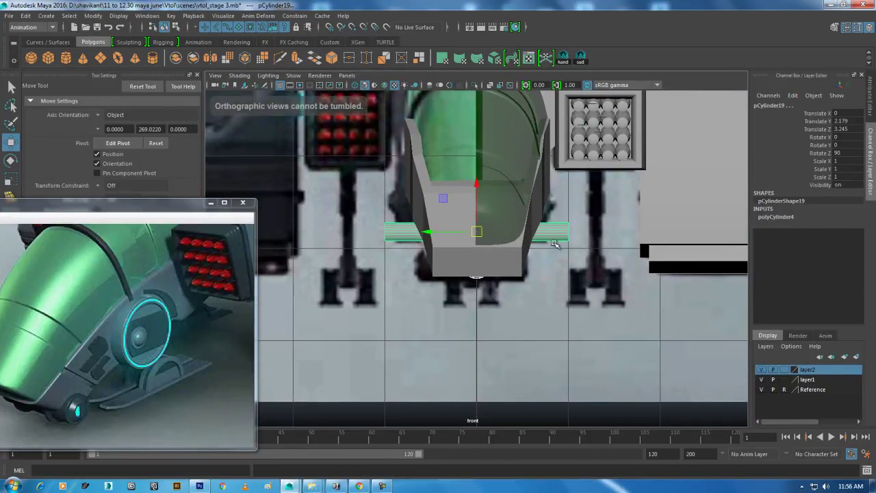
{"action": "left_click", "coordinate": [777, 218]}
{"action": "left_click", "coordinate": [816, 217]}
{"action": "double_click", "coordinate": [844, 217]}
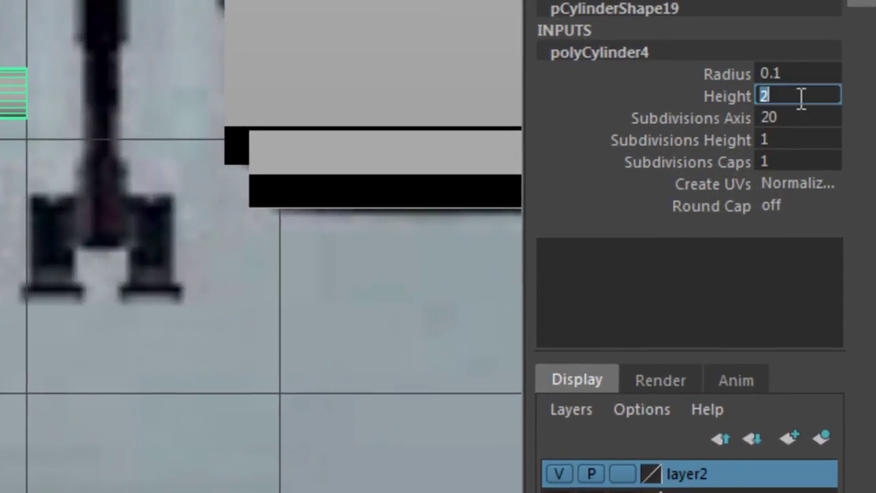
{"action": "type", "text": "2"}
{"action": "key", "text": "Return"}
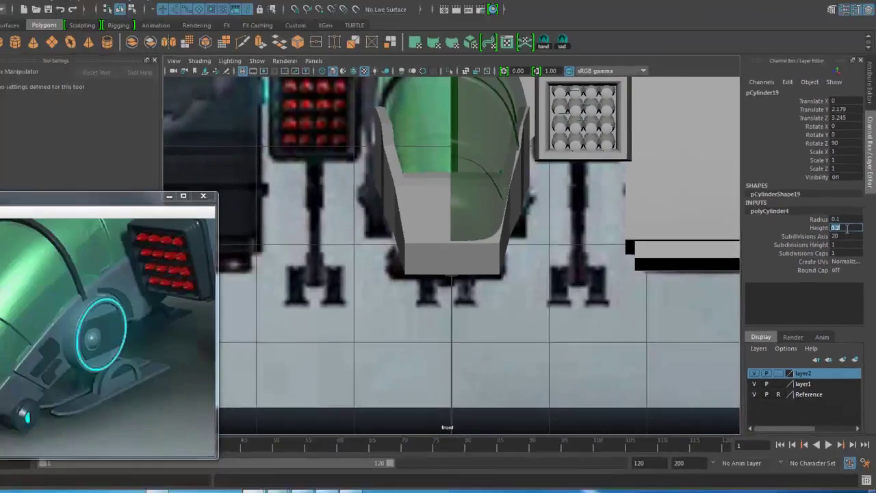
Return to the perspective view and zoom in to check the thin hinge drum
{"action": "key", "text": "space"}
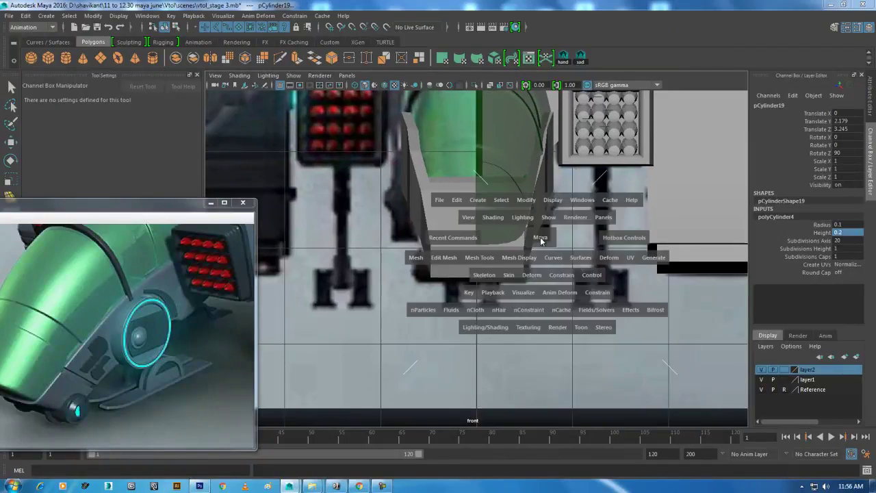
{"action": "key", "text": "w"}
{"action": "mouse_move", "coordinate": [541, 239]}
{"action": "left_mouse_down"}
{"action": "mouse_move", "coordinate": [541, 218]}
{"action": "mouse_move", "coordinate": [583, 287]}
{"action": "mouse_move", "coordinate": [629, 296]}
{"action": "left_mouse_up"}
{"action": "scroll", "coordinate": [627, 292], "scroll_direction": "up", "scroll_amount": 3}
{"action": "scroll", "coordinate": [623, 288], "scroll_direction": "up", "scroll_amount": 3}
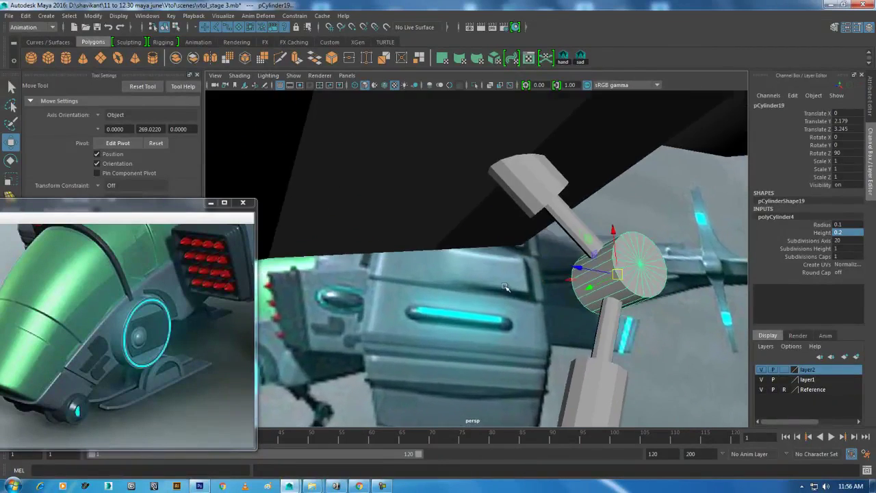
{"action": "scroll", "coordinate": [618, 281], "scroll_direction": "up", "scroll_amount": 3}
{"action": "scroll", "coordinate": [613, 275], "scroll_direction": "up", "scroll_amount": 3}
{"action": "scroll", "coordinate": [613, 276], "scroll_direction": "up", "scroll_amount": 5}
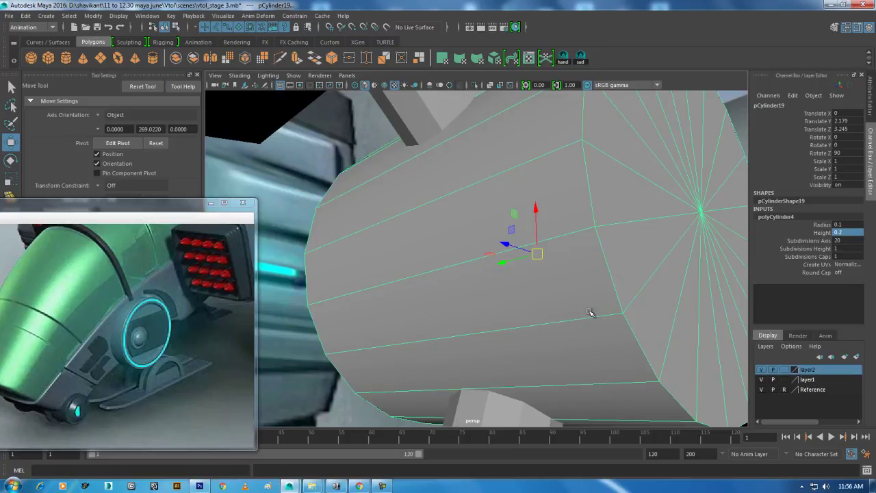
{"action": "scroll", "coordinate": [590, 313], "scroll_direction": "down", "scroll_amount": 10}
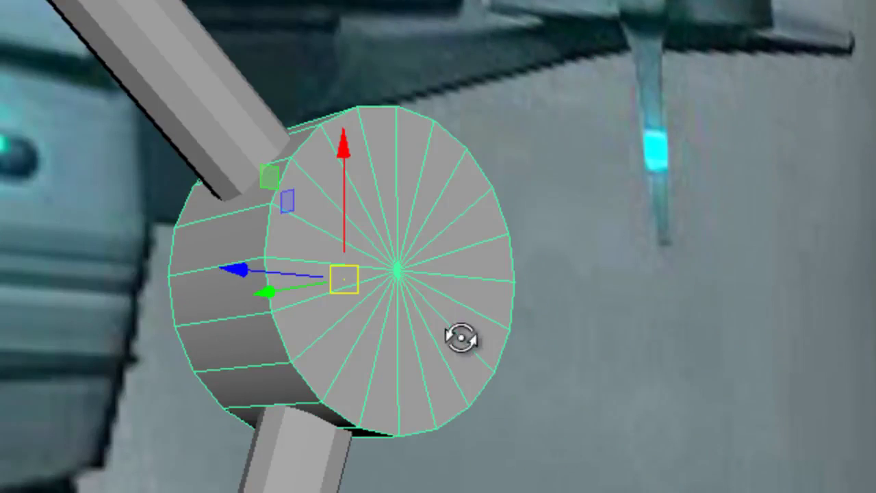
Select the hinge cylinder's end-cap faces by converting from its centre vertex
{"action": "left_click", "coordinate": [534, 298]}
{"action": "left_click", "coordinate": [483, 257]}
{"action": "right_click_drag", "start_coordinate": [454, 193], "coordinate": [313, 164]}
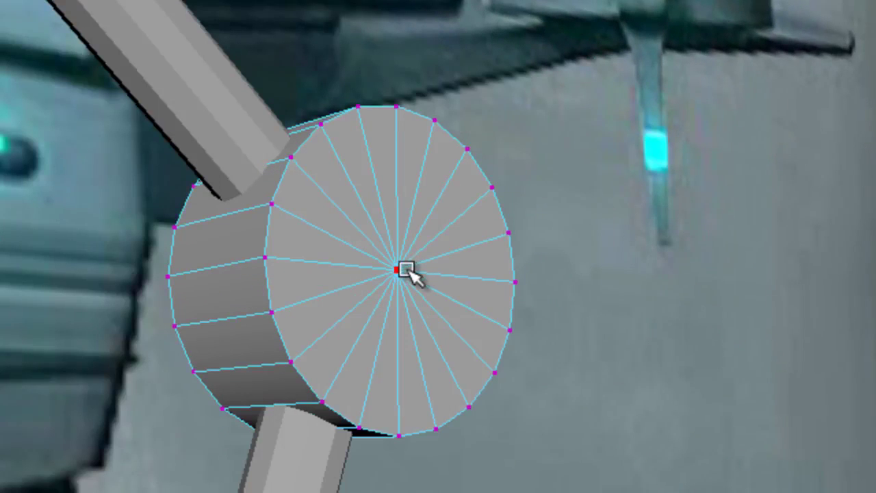
{"action": "left_click", "coordinate": [395, 269]}
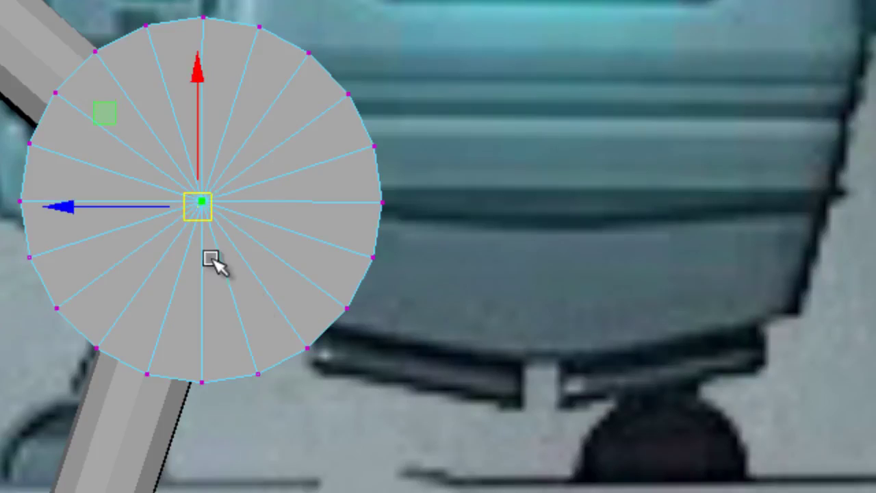
{"action": "right_click_drag", "start_coordinate": [274, 131], "coordinate": [274, 251], "text": "ctrl"}
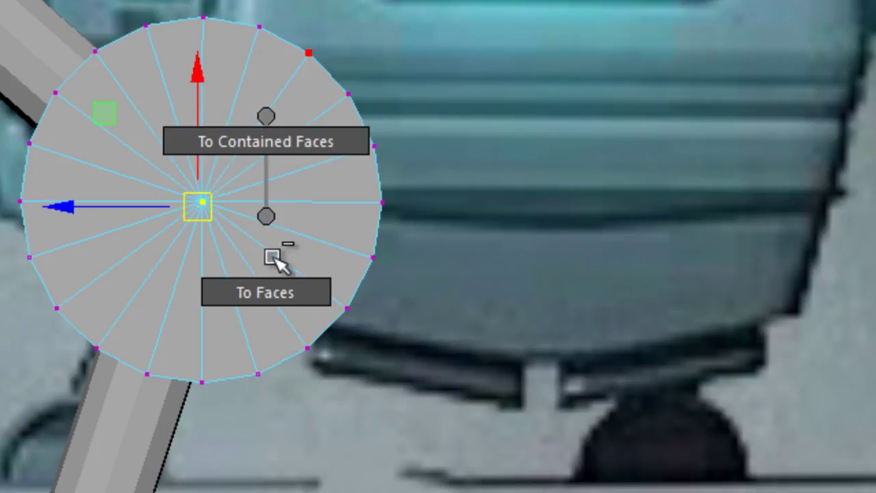
{"action": "left_click_drag", "start_coordinate": [274, 251], "coordinate": [366, 294], "text": "alt"}
Extrude the cap faces and scale them in to form a rim, then extrude and inset again
{"action": "right_click_drag", "start_coordinate": [231, 145], "coordinate": [235, 225], "text": "shift"}
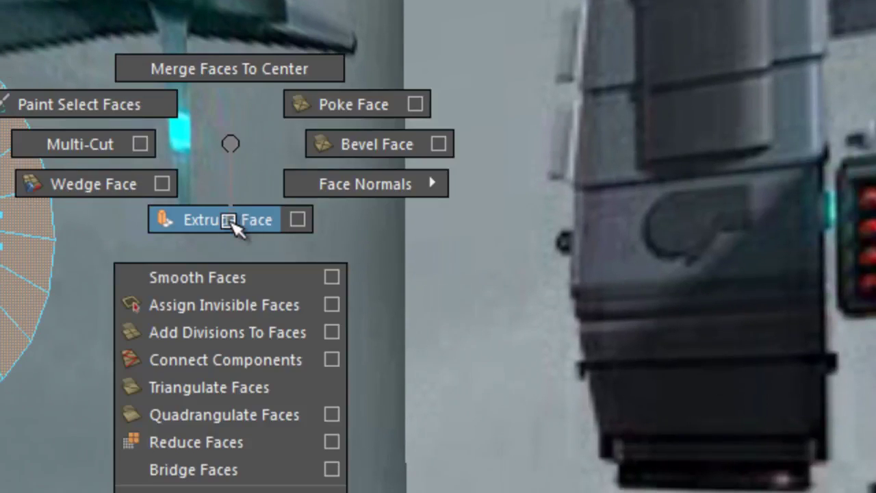
{"action": "middle_click_drag", "start_coordinate": [51, 267], "coordinate": [304, 419], "text": "alt"}
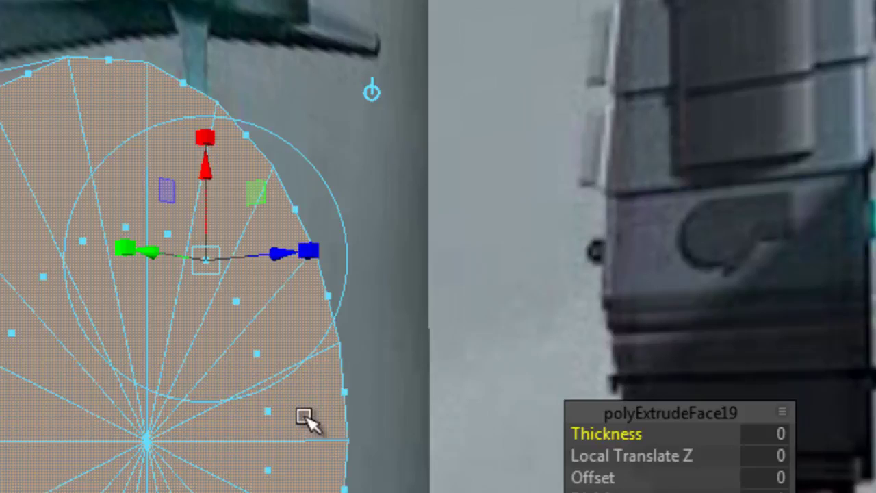
{"action": "left_click", "coordinate": [331, 255]}
{"action": "left_click_drag", "start_coordinate": [209, 264], "coordinate": [192, 269]}
{"action": "key", "text": "ctrl+e"}
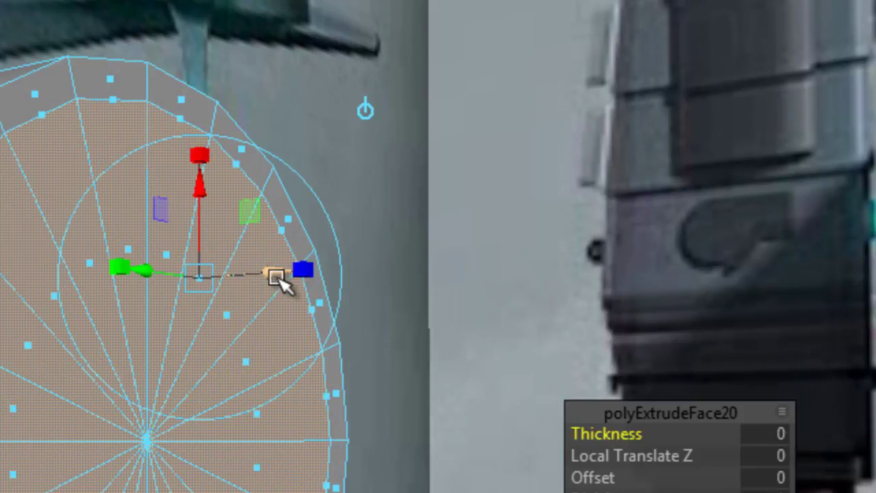
{"action": "left_click_drag", "start_coordinate": [276, 277], "coordinate": [278, 283]}
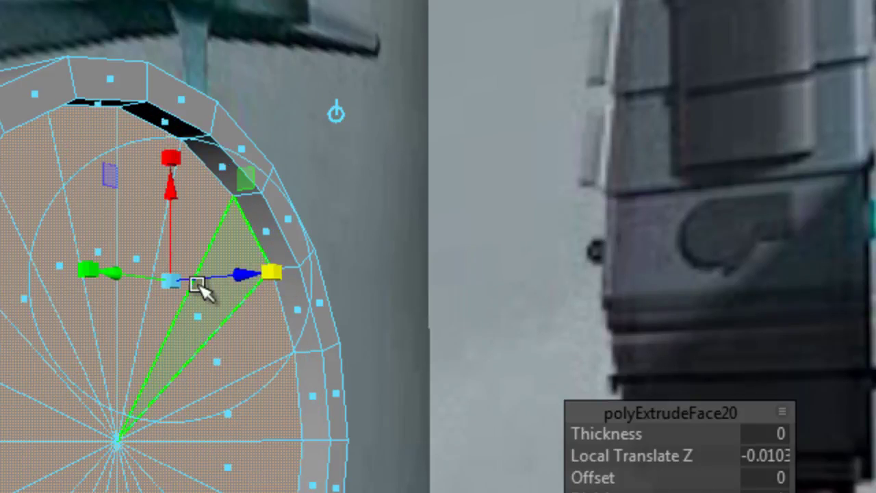
{"action": "left_click_drag", "start_coordinate": [171, 286], "coordinate": [161, 286]}
Extrude the cap twice more, shrinking the inner face and pushing it out 0.0183
{"action": "scroll", "coordinate": [204, 367], "scroll_direction": "up", "scroll_amount": 5}
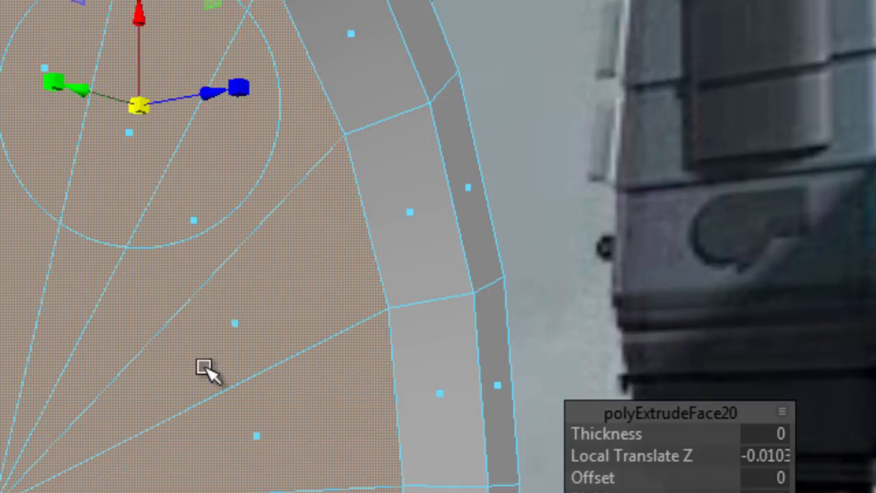
{"action": "key", "text": "ctrl+e"}
{"action": "scroll", "coordinate": [206, 164], "scroll_direction": "down", "scroll_amount": 3}
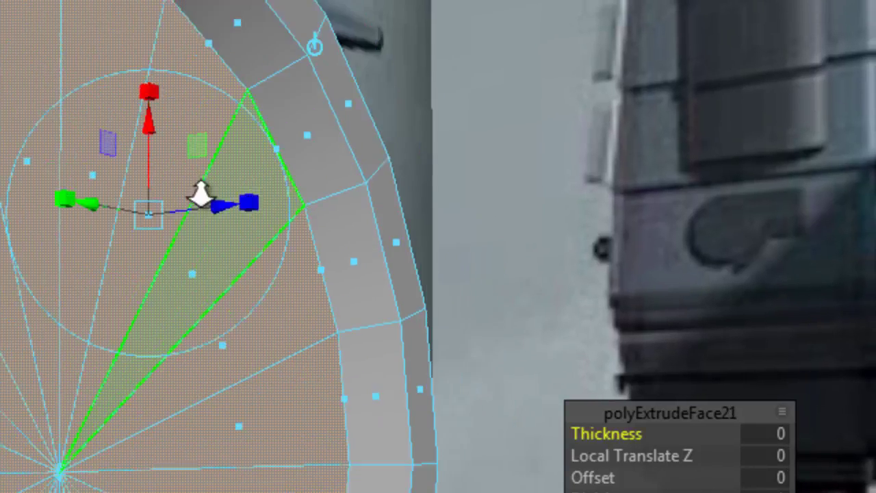
{"action": "scroll", "coordinate": [297, 405], "scroll_direction": "up", "scroll_amount": 1}
{"action": "scroll", "coordinate": [278, 190], "scroll_direction": "down", "scroll_amount": 1}
{"action": "scroll", "coordinate": [260, 223], "scroll_direction": "up", "scroll_amount": 1}
{"action": "scroll", "coordinate": [260, 206], "scroll_direction": "down", "scroll_amount": 2}
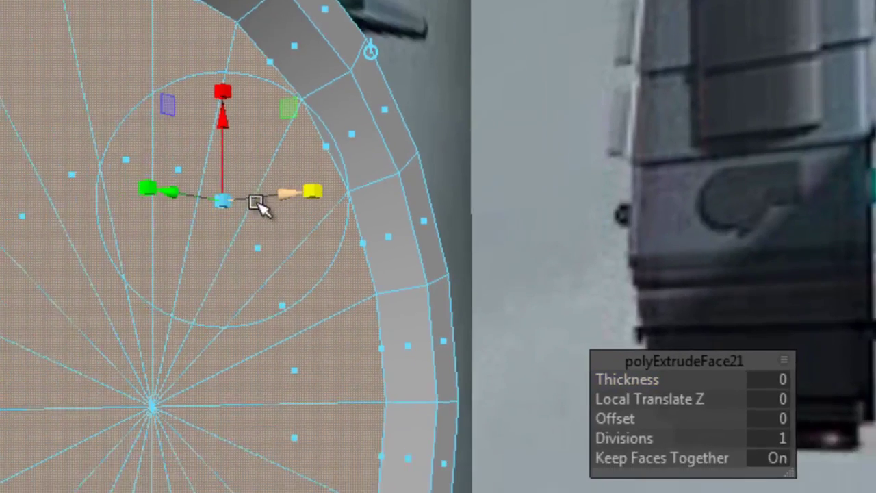
{"action": "scroll", "coordinate": [240, 196], "scroll_direction": "up", "scroll_amount": 1}
{"action": "mouse_move", "coordinate": [240, 194]}
{"action": "left_mouse_down"}
{"action": "mouse_move", "coordinate": [190, 248]}
{"action": "mouse_move", "coordinate": [274, 297]}
{"action": "left_mouse_up"}
{"action": "key", "text": "ctrl+e"}
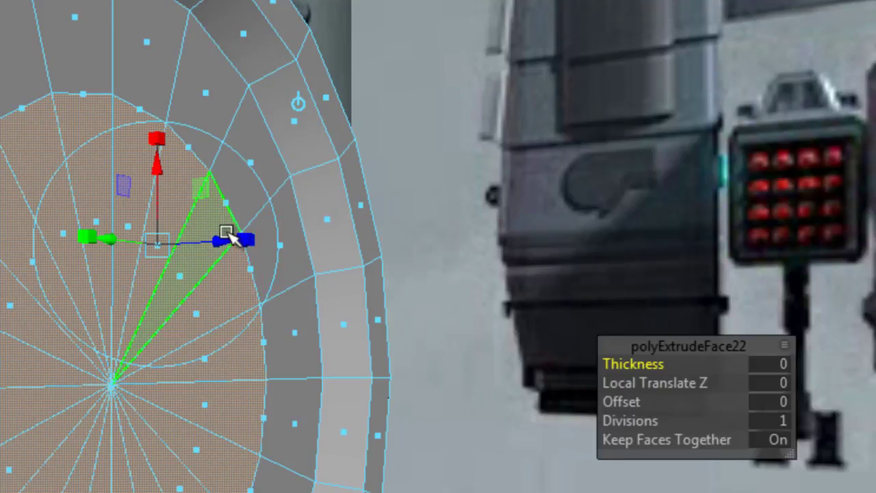
{"action": "left_click_drag", "start_coordinate": [221, 237], "coordinate": [349, 260]}
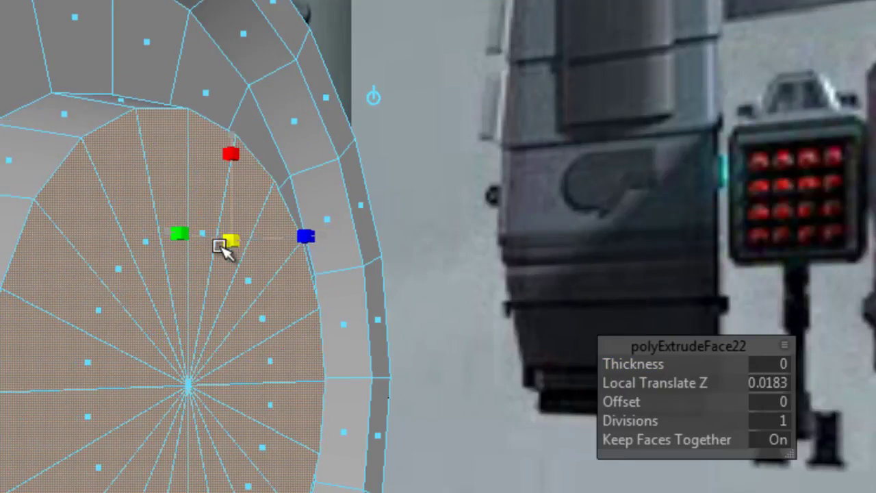
Orbit around the hubbed hinge cylinder and return to Object Mode
{"action": "right_click_drag", "start_coordinate": [236, 247], "coordinate": [196, 260], "text": "alt"}
{"action": "mouse_move", "coordinate": [201, 368]}
{"action": "left_mouse_down", "text": "alt"}
{"action": "mouse_move", "coordinate": [218, 317]}
{"action": "mouse_move", "coordinate": [391, 415]}
{"action": "mouse_move", "coordinate": [293, 323]}
{"action": "mouse_move", "coordinate": [333, 377]}
{"action": "mouse_move", "coordinate": [471, 355]}
{"action": "mouse_move", "coordinate": [274, 364]}
{"action": "mouse_move", "coordinate": [247, 385]}
{"action": "left_mouse_up", "text": "alt"}
{"action": "scroll", "coordinate": [247, 385], "scroll_direction": "up", "scroll_amount": 5}
{"action": "right_click_drag", "start_coordinate": [236, 171], "coordinate": [251, 137]}
{"action": "mouse_move", "coordinate": [251, 137]}
{"action": "left_mouse_down", "text": "alt"}
{"action": "mouse_move", "coordinate": [245, 358]}
{"action": "mouse_move", "coordinate": [283, 327]}
{"action": "mouse_move", "coordinate": [375, 330]}
{"action": "left_mouse_up", "text": "alt"}
{"action": "mouse_move", "coordinate": [525, 170]}
{"action": "right_mouse_down", "text": "shift"}
{"action": "mouse_move", "coordinate": [434, 212]}
{"action": "mouse_move", "coordinate": [469, 234]}
{"action": "mouse_move", "coordinate": [518, 161]}
{"action": "mouse_move", "coordinate": [499, 216]}
{"action": "right_mouse_up", "text": "shift"}
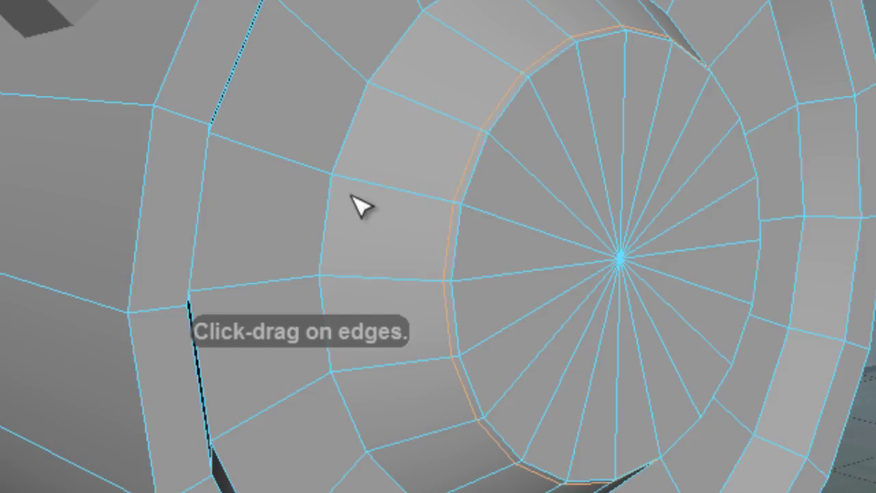
Insert a support edge loop around pCylinder19's hub rings and inspect it up close
{"action": "left_click_drag", "start_coordinate": [345, 177], "coordinate": [323, 174]}
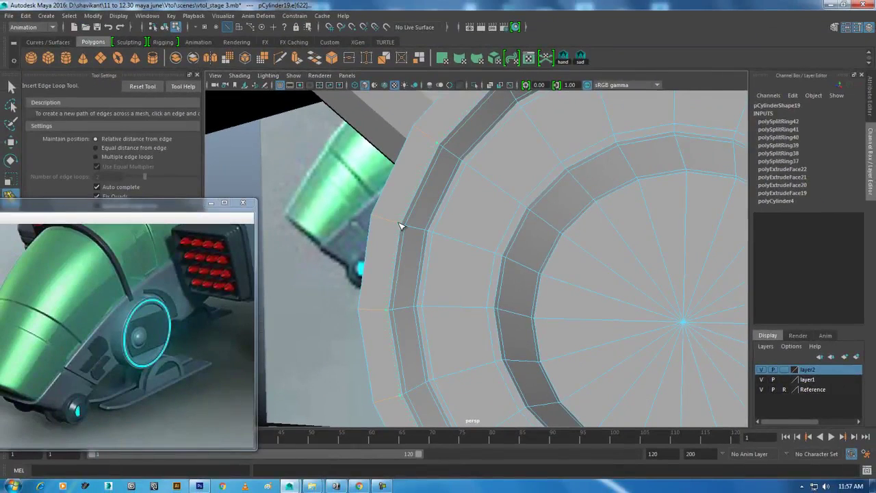
{"action": "mouse_move", "coordinate": [400, 226]}
{"action": "left_mouse_down", "text": "alt"}
{"action": "mouse_move", "coordinate": [434, 234]}
{"action": "mouse_move", "coordinate": [443, 226]}
{"action": "mouse_move", "coordinate": [428, 228]}
{"action": "mouse_move", "coordinate": [433, 235]}
{"action": "mouse_move", "coordinate": [526, 225]}
{"action": "left_mouse_up", "text": "alt"}
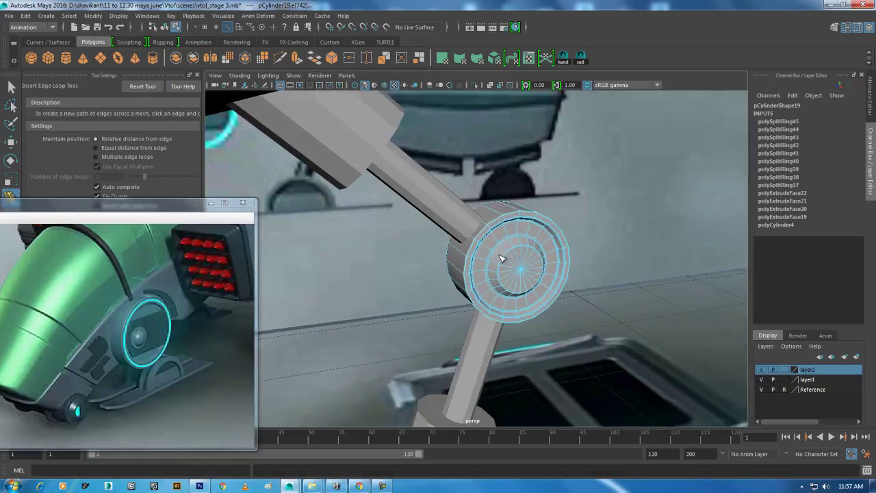
{"action": "key", "text": "w"}
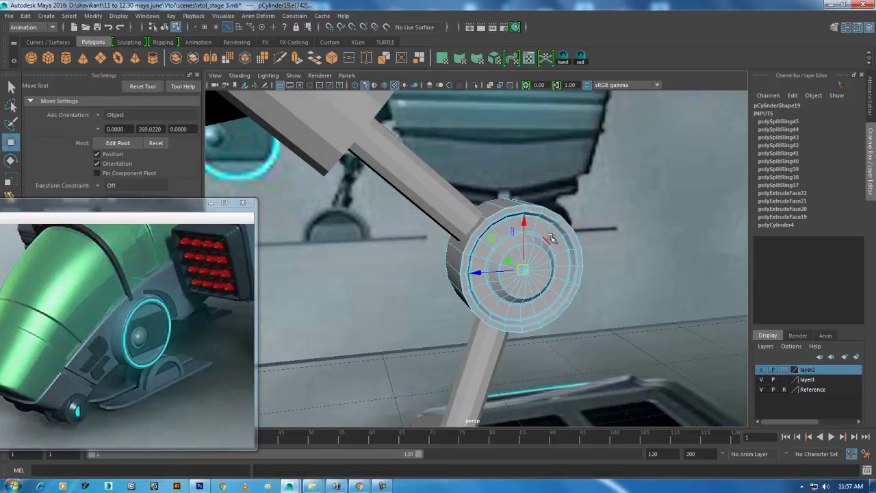
{"action": "right_click_drag", "start_coordinate": [549, 237], "coordinate": [560, 236]}
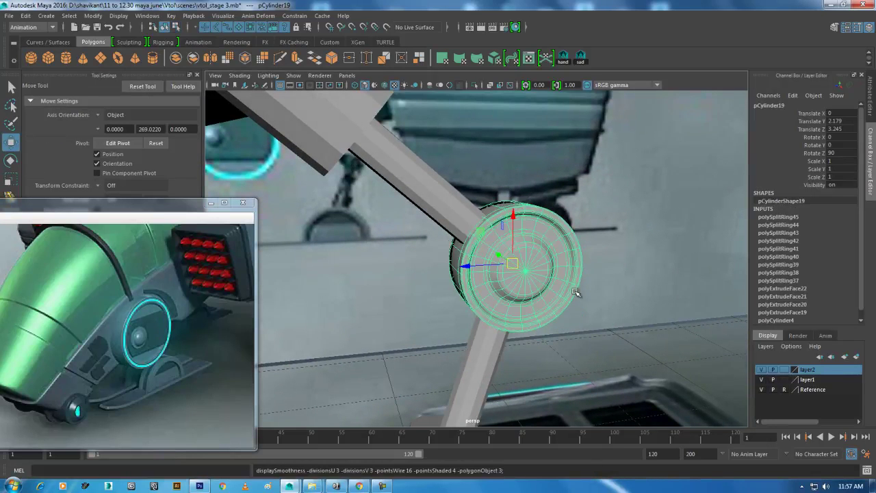
{"action": "left_click", "coordinate": [622, 295]}
{"action": "mouse_move", "coordinate": [621, 295]}
{"action": "left_mouse_down", "text": "alt"}
{"action": "mouse_move", "coordinate": [599, 290]}
{"action": "mouse_move", "coordinate": [630, 294]}
{"action": "mouse_move", "coordinate": [463, 197]}
{"action": "mouse_move", "coordinate": [464, 264]}
{"action": "mouse_move", "coordinate": [461, 249]}
{"action": "mouse_move", "coordinate": [445, 271]}
{"action": "left_mouse_up", "text": "alt"}
{"action": "left_click", "coordinate": [464, 197]}
Split rod pCylinder21 lengthwise with an Edge Ring split
{"action": "right_click", "coordinate": [441, 245]}
{"action": "right_click_drag", "start_coordinate": [450, 173], "coordinate": [449, 173]}
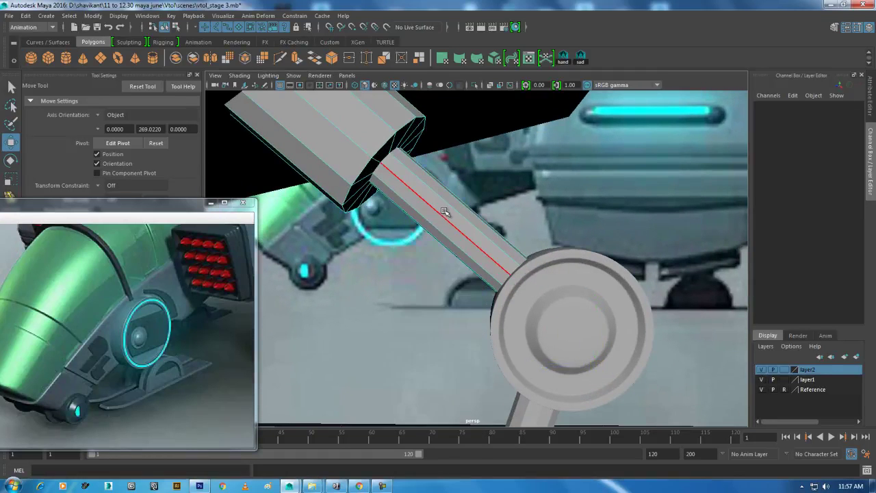
{"action": "left_click", "coordinate": [433, 210]}
{"action": "right_click_drag", "start_coordinate": [448, 225], "coordinate": [479, 249], "text": "shift"}
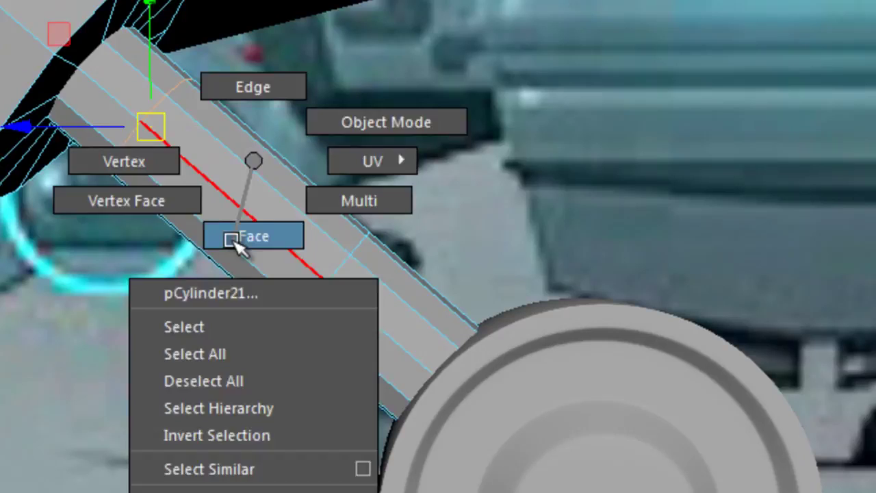
Select three adjacent side faces of the rod and extrude them with a scaled inset
{"action": "right_click_drag", "start_coordinate": [444, 197], "coordinate": [437, 226]}
{"action": "left_click", "coordinate": [450, 211]}
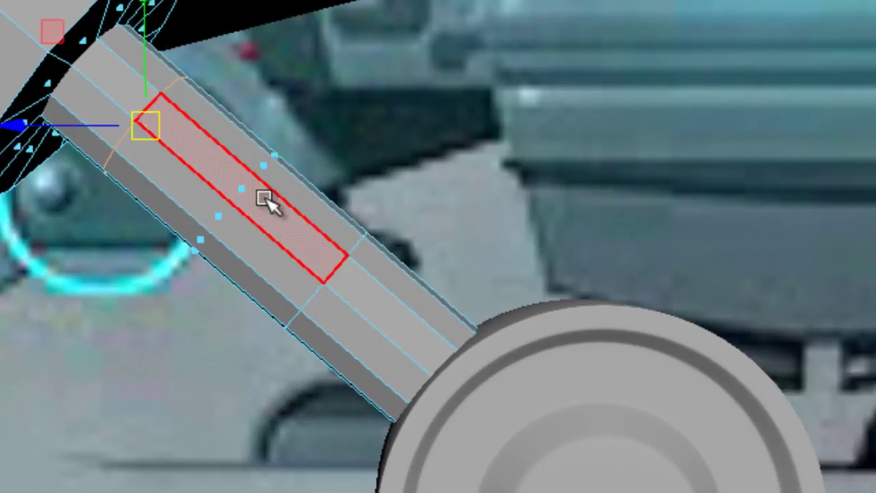
{"action": "left_click", "coordinate": [251, 193]}
{"action": "left_click", "coordinate": [221, 210], "text": "shift"}
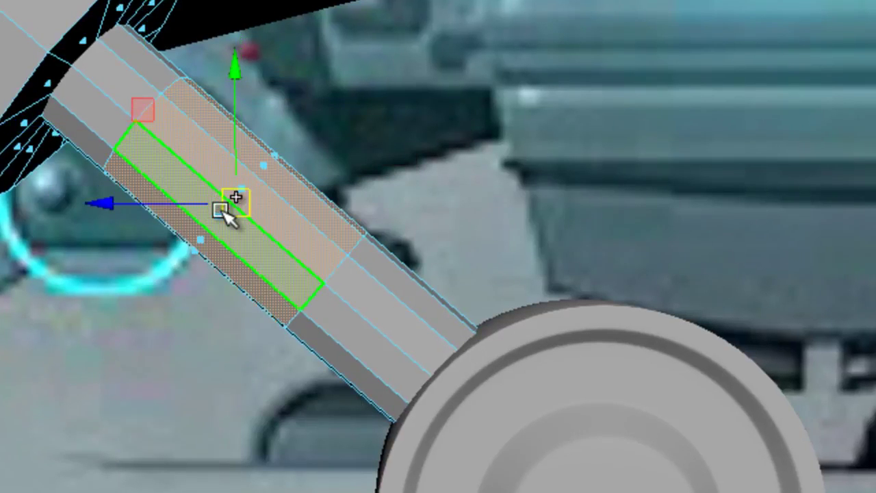
{"action": "right_click_drag", "start_coordinate": [395, 91], "coordinate": [383, 165], "text": "shift"}
{"action": "mouse_move", "coordinate": [382, 165]}
{"action": "left_mouse_down", "text": "alt"}
{"action": "mouse_move", "coordinate": [239, 267]}
{"action": "mouse_move", "coordinate": [203, 263]}
{"action": "mouse_move", "coordinate": [197, 300]}
{"action": "left_mouse_up", "text": "alt"}
{"action": "left_click_drag", "start_coordinate": [72, 180], "coordinate": [64, 172]}
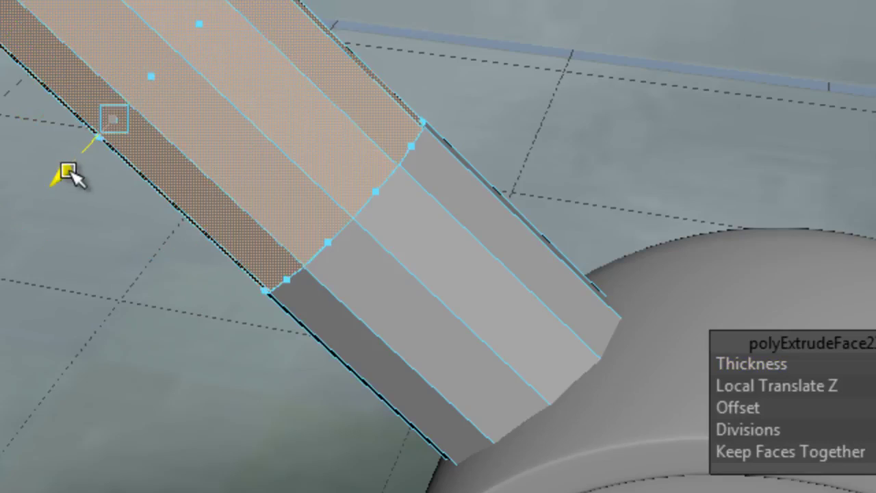
Orbit around the rod to inspect the inset panel, then return to Object Mode
{"action": "mouse_move", "coordinate": [190, 198]}
{"action": "left_mouse_down", "text": "alt"}
{"action": "mouse_move", "coordinate": [558, 137]}
{"action": "mouse_move", "coordinate": [394, 127]}
{"action": "mouse_move", "coordinate": [388, 118]}
{"action": "mouse_move", "coordinate": [280, 215]}
{"action": "left_mouse_up", "text": "alt"}
{"action": "scroll", "coordinate": [194, 257], "scroll_direction": "up", "scroll_amount": 3}
{"action": "scroll", "coordinate": [189, 250], "scroll_direction": "down", "scroll_amount": 3}
{"action": "mouse_move", "coordinate": [182, 245]}
{"action": "left_mouse_down", "text": "alt"}
{"action": "mouse_move", "coordinate": [283, 336]}
{"action": "mouse_move", "coordinate": [226, 303]}
{"action": "left_mouse_up", "text": "alt"}
{"action": "scroll", "coordinate": [277, 298], "scroll_direction": "up", "scroll_amount": 3}
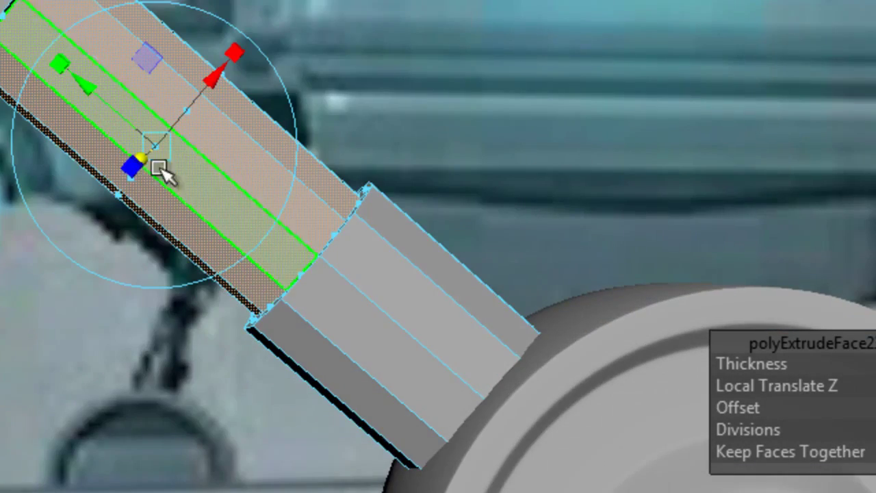
{"action": "left_click_drag", "start_coordinate": [157, 169], "coordinate": [288, 321], "text": "alt"}
{"action": "left_click_drag", "start_coordinate": [69, 98], "coordinate": [142, 332], "text": "alt"}
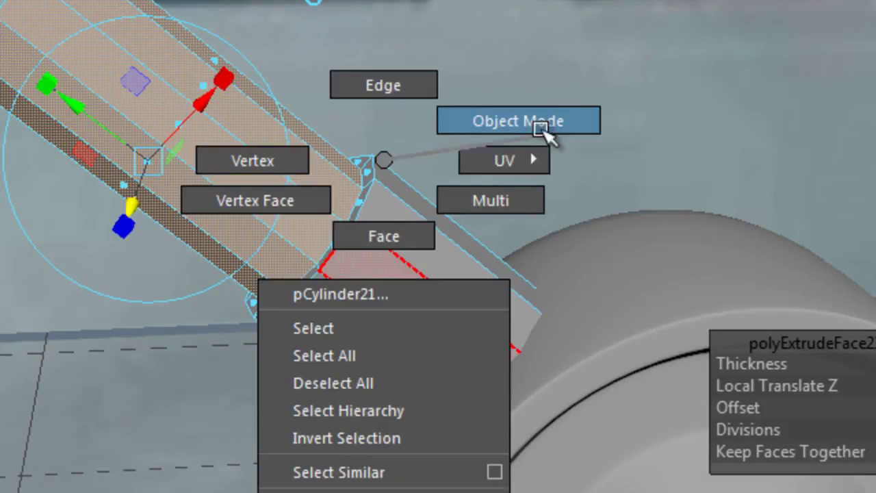
{"action": "right_click_drag", "start_coordinate": [381, 157], "coordinate": [519, 121]}
{"action": "scroll", "coordinate": [343, 287], "scroll_direction": "up", "scroll_amount": 2}
{"action": "scroll", "coordinate": [327, 243], "scroll_direction": "up", "scroll_amount": 4}
With Multi-Cut, add two tight edge loops on the rod beside the collar
{"action": "scroll", "coordinate": [327, 243], "scroll_direction": "up", "scroll_amount": 3}
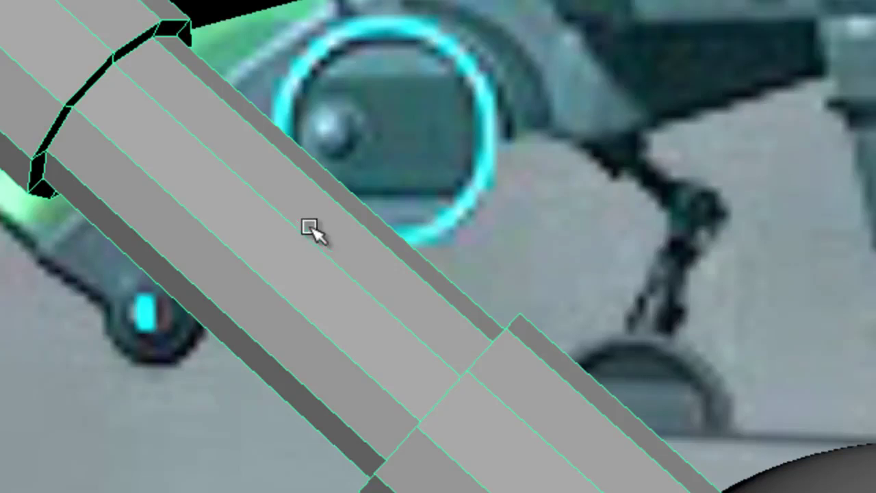
{"action": "right_click_drag", "start_coordinate": [258, 172], "coordinate": [121, 174], "text": "shift"}
{"action": "scroll", "coordinate": [94, 171], "scroll_direction": "up", "scroll_amount": 1}
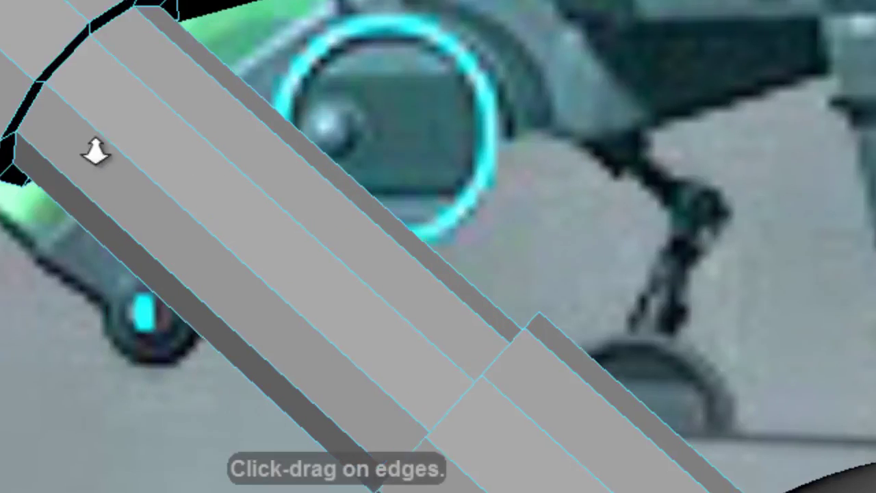
{"action": "scroll", "coordinate": [94, 149], "scroll_direction": "up", "scroll_amount": 3}
{"action": "left_click_drag", "start_coordinate": [137, 82], "coordinate": [3, 62], "text": "alt"}
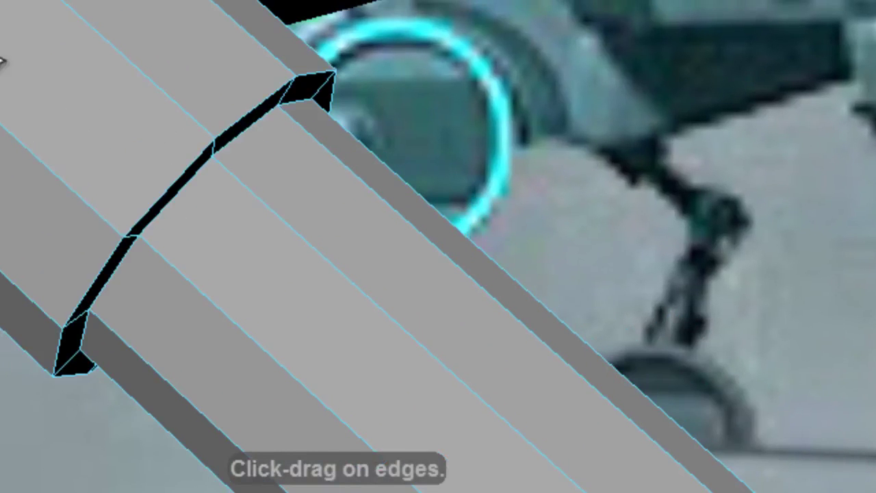
{"action": "left_click", "coordinate": [116, 233], "text": "ctrl"}
{"action": "scroll", "coordinate": [143, 221], "scroll_direction": "down", "scroll_amount": 3}
{"action": "scroll", "coordinate": [78, 171], "scroll_direction": "up", "scroll_amount": 2}
{"action": "scroll", "coordinate": [160, 274], "scroll_direction": "down", "scroll_amount": 2}
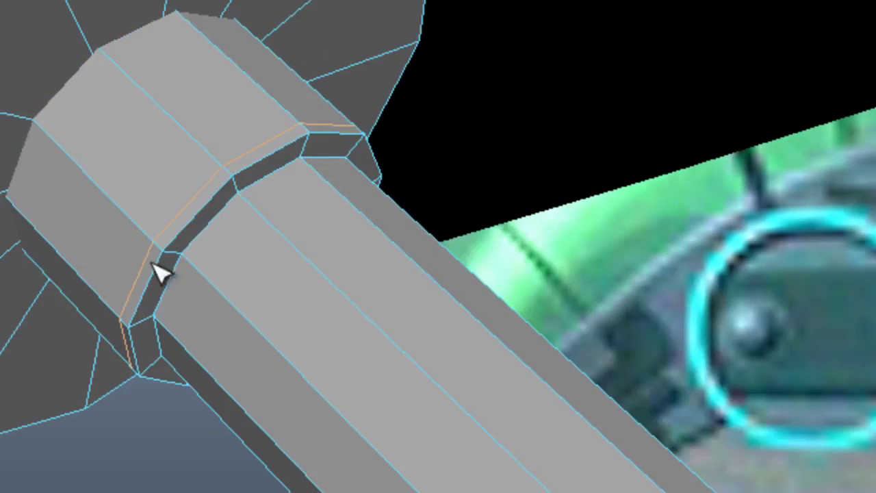
{"action": "scroll", "coordinate": [180, 269], "scroll_direction": "up", "scroll_amount": 3}
{"action": "scroll", "coordinate": [180, 269], "scroll_direction": "up", "scroll_amount": 1}
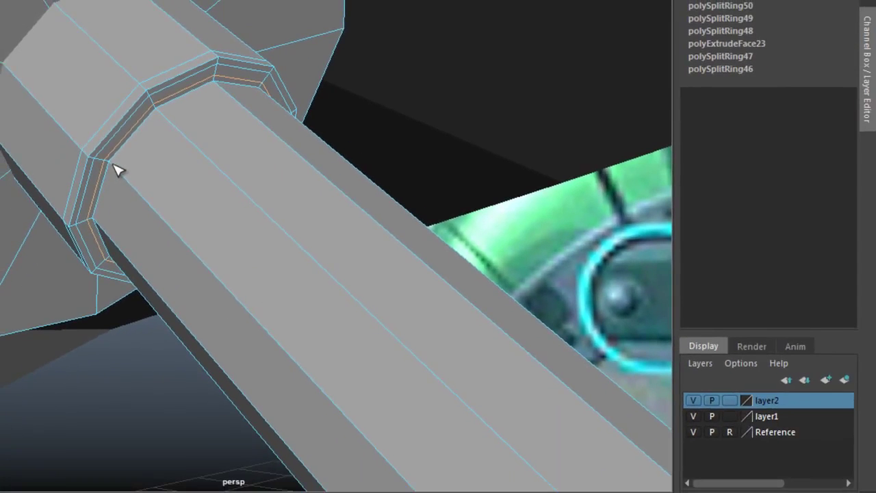
{"action": "left_click", "coordinate": [116, 171], "text": "ctrl"}
{"action": "scroll", "coordinate": [272, 269], "scroll_direction": "down", "scroll_amount": 5}
{"action": "mouse_move", "coordinate": [235, 201]}
{"action": "left_mouse_down", "text": "alt"}
{"action": "mouse_move", "coordinate": [227, 215]}
{"action": "mouse_move", "coordinate": [201, 208]}
{"action": "mouse_move", "coordinate": [177, 168]}
{"action": "mouse_move", "coordinate": [212, 200]}
{"action": "left_mouse_up", "text": "alt"}
Add four more edge loops across the rod, two of them near its hinge end
{"action": "left_click", "coordinate": [157, 144]}
{"action": "left_click", "coordinate": [191, 177]}
{"action": "left_click", "coordinate": [201, 186]}
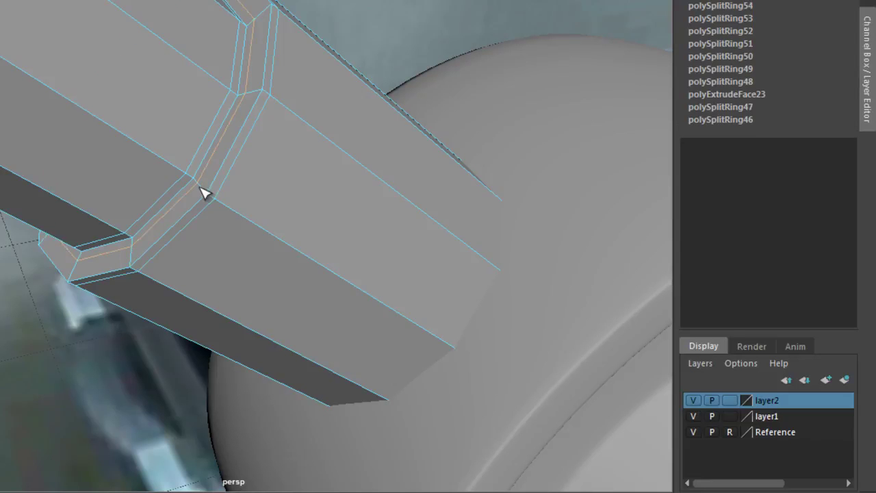
{"action": "left_click", "coordinate": [207, 194]}
{"action": "scroll", "coordinate": [212, 196], "scroll_direction": "down", "scroll_amount": 3}
{"action": "mouse_move", "coordinate": [212, 196]}
{"action": "left_mouse_down", "text": "alt"}
{"action": "mouse_move", "coordinate": [169, 173]}
{"action": "mouse_move", "coordinate": [260, 198]}
{"action": "left_mouse_up", "text": "alt"}
{"action": "right_click_drag", "start_coordinate": [260, 198], "coordinate": [300, 259], "text": "alt"}
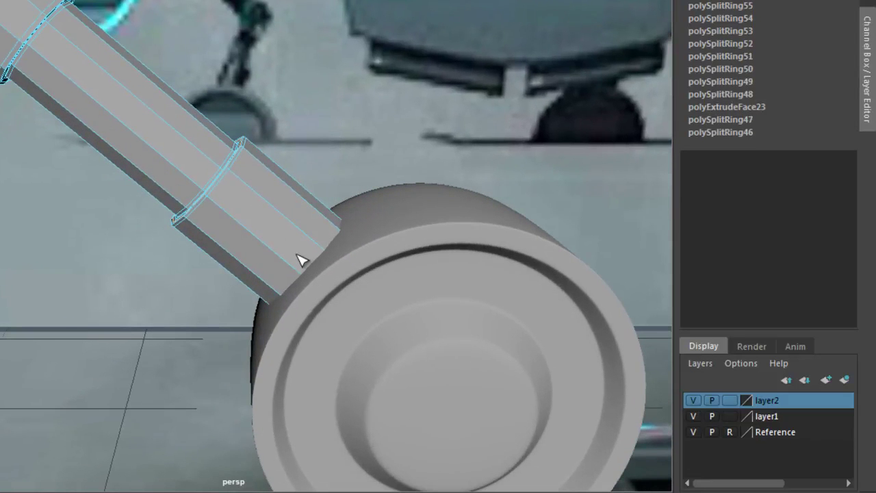
In wireframe, add two hidden loops inside the collar, then return to textured shading
{"action": "key", "text": "4"}
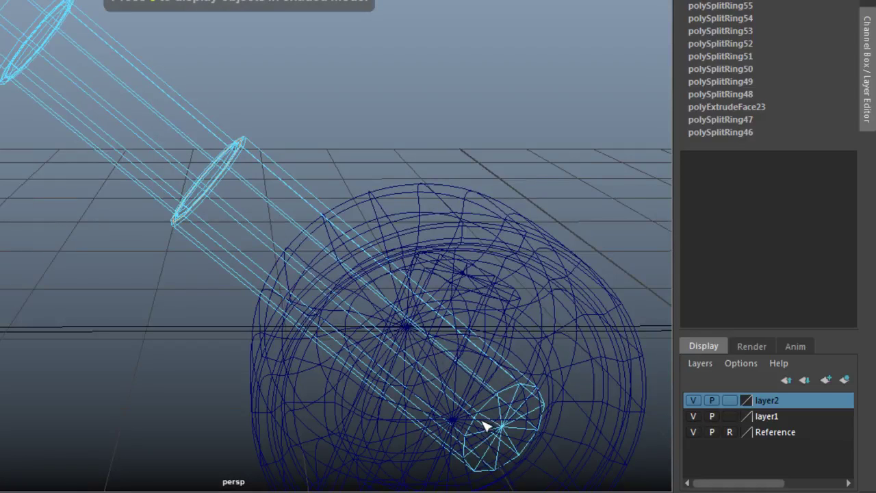
{"action": "left_click", "coordinate": [505, 448]}
{"action": "scroll", "coordinate": [221, 212], "scroll_direction": "down", "scroll_amount": 3}
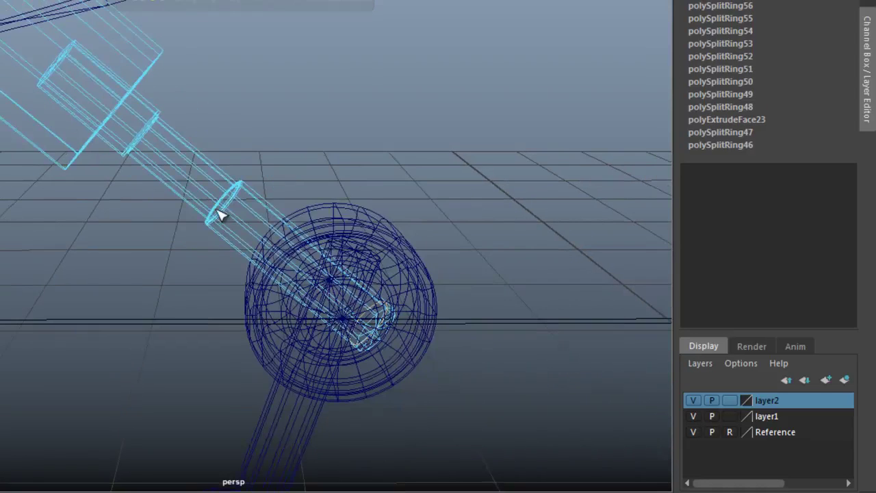
{"action": "scroll", "coordinate": [194, 221], "scroll_direction": "up", "scroll_amount": 3}
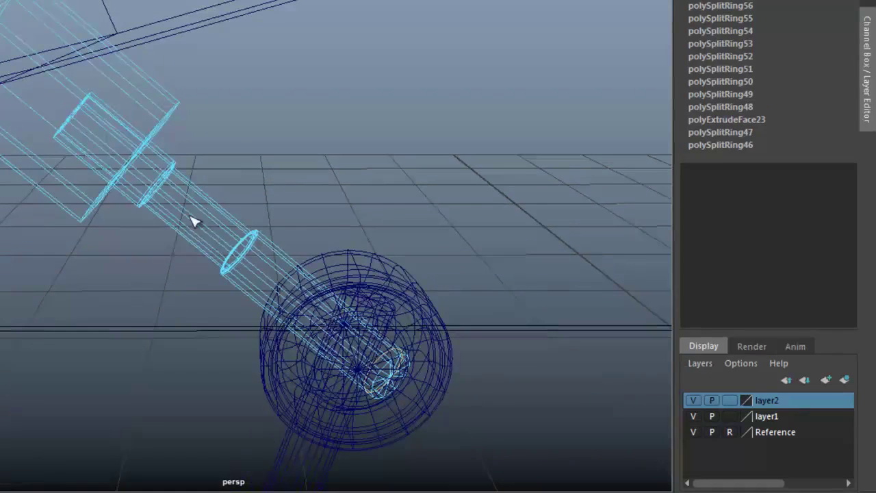
{"action": "left_click", "coordinate": [77, 132]}
{"action": "key", "text": "w"}
{"action": "left_click_drag", "start_coordinate": [176, 215], "coordinate": [215, 215], "text": "alt"}
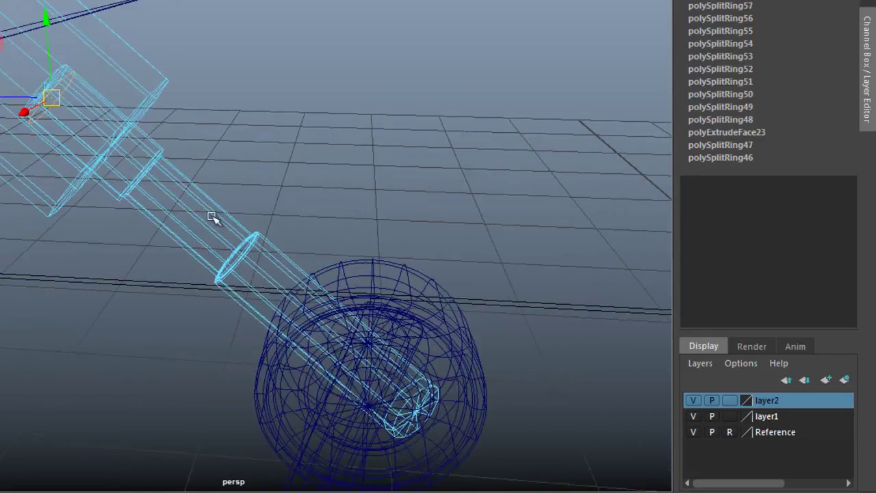
{"action": "left_click", "coordinate": [257, 153]}
{"action": "key", "text": "5"}
{"action": "scroll", "coordinate": [257, 152], "scroll_direction": "up", "scroll_amount": 2}
{"action": "key", "text": "6"}
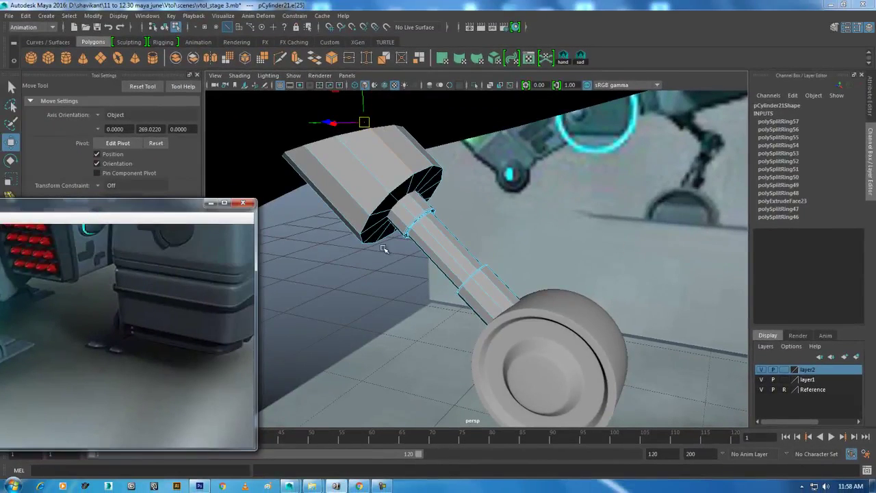
{"action": "left_click_drag", "start_coordinate": [383, 219], "coordinate": [434, 242], "text": "alt"}
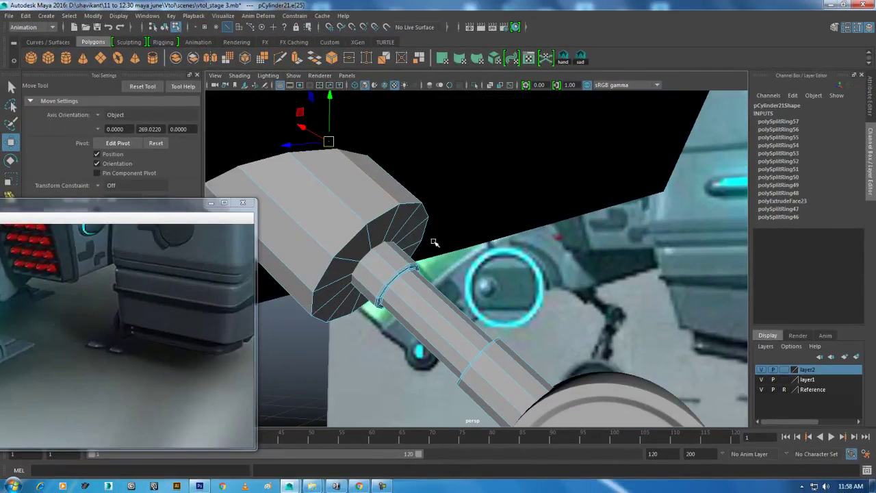
Insert an edge loop around the collar and position it with the Move tool
{"action": "left_click", "coordinate": [384, 485]}
{"action": "left_click_drag", "start_coordinate": [370, 294], "coordinate": [347, 240], "text": "alt"}
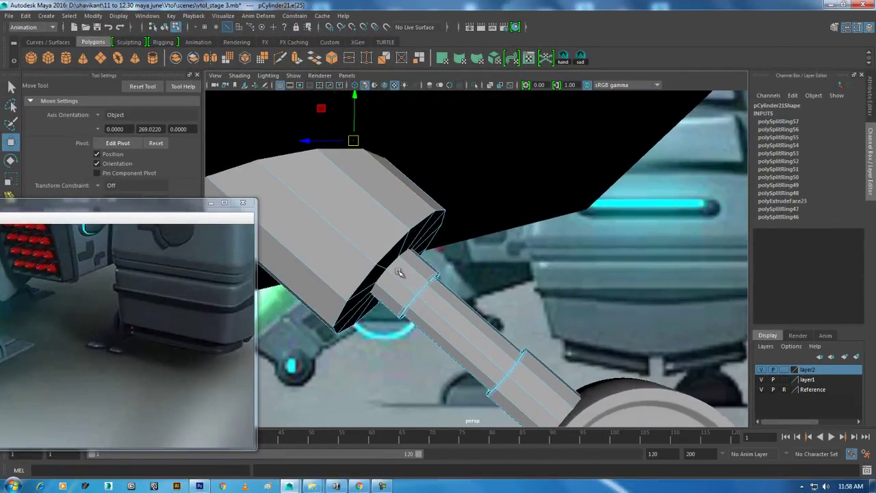
{"action": "right_click_drag", "start_coordinate": [354, 206], "coordinate": [404, 182]}
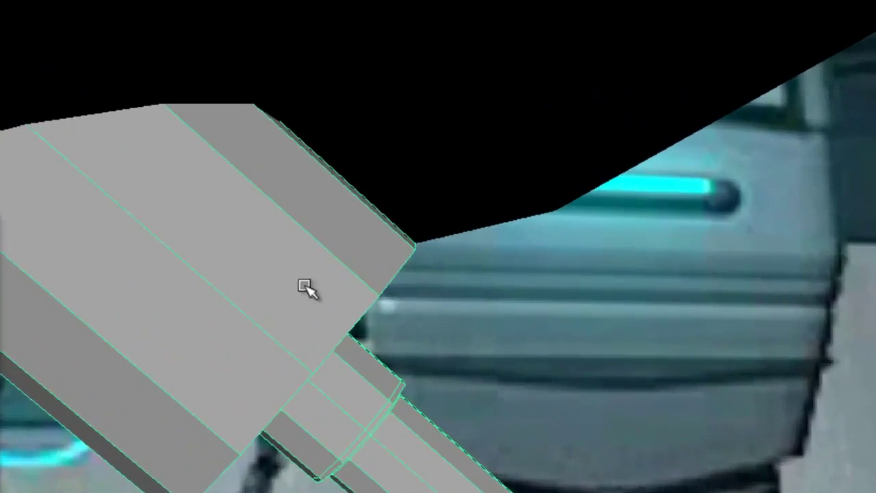
{"action": "right_click_drag", "start_coordinate": [305, 287], "coordinate": [129, 293], "text": "shift"}
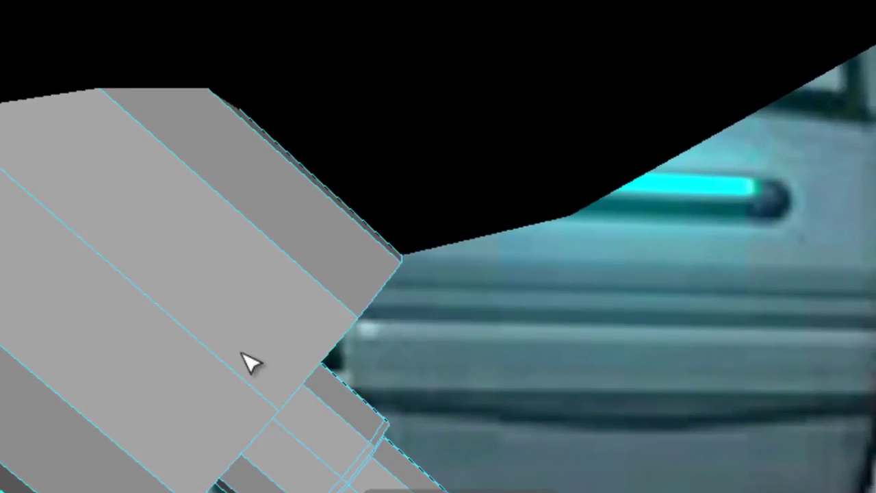
{"action": "left_click", "coordinate": [254, 401]}
{"action": "left_click_drag", "start_coordinate": [254, 401], "coordinate": [195, 385], "text": "alt"}
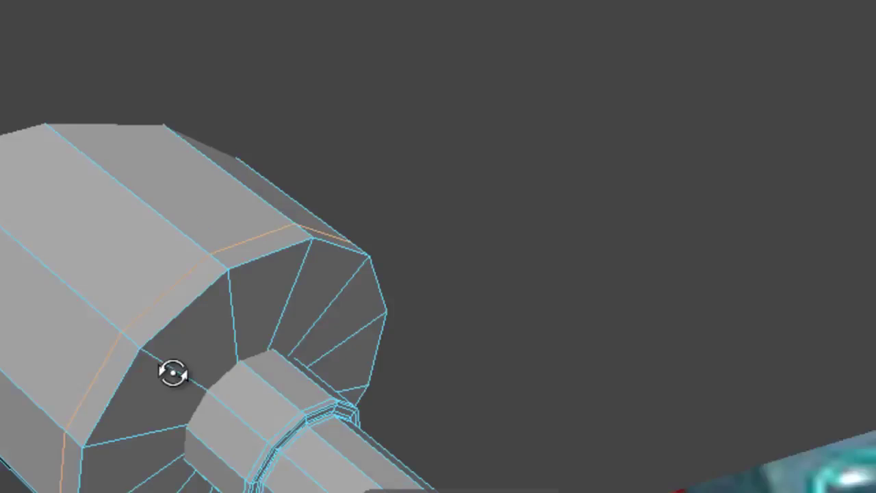
{"action": "key", "text": "w"}
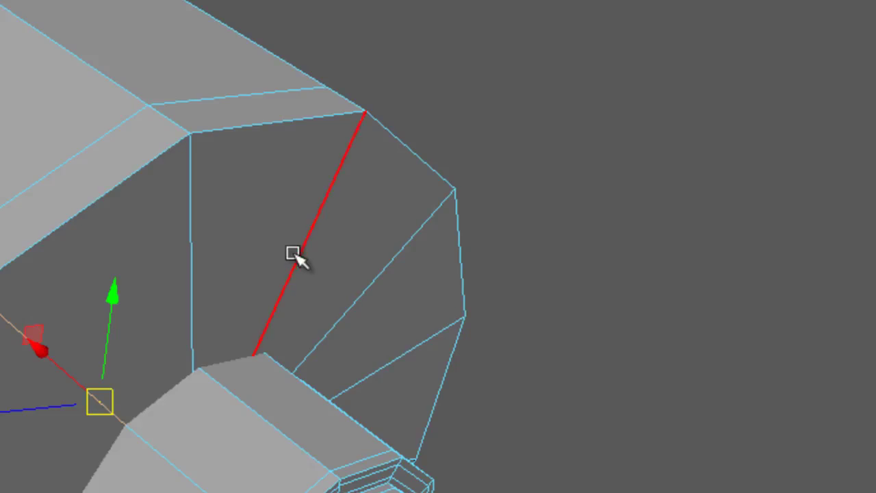
Bevel the hinge cylinder's front rim edge loop and adjust the bevel segments
{"action": "key", "text": "F8"}
{"action": "left_click", "coordinate": [322, 382]}
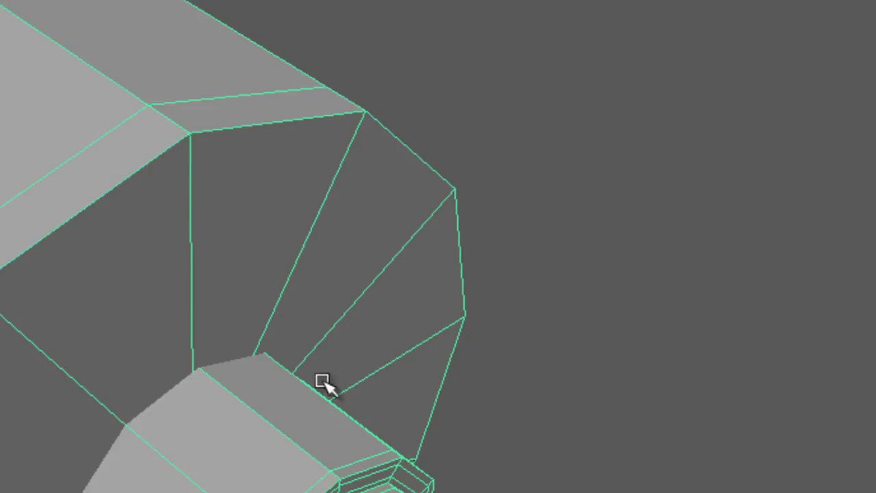
{"action": "left_click_drag", "start_coordinate": [221, 317], "coordinate": [286, 364], "text": "alt"}
{"action": "key", "text": "3"}
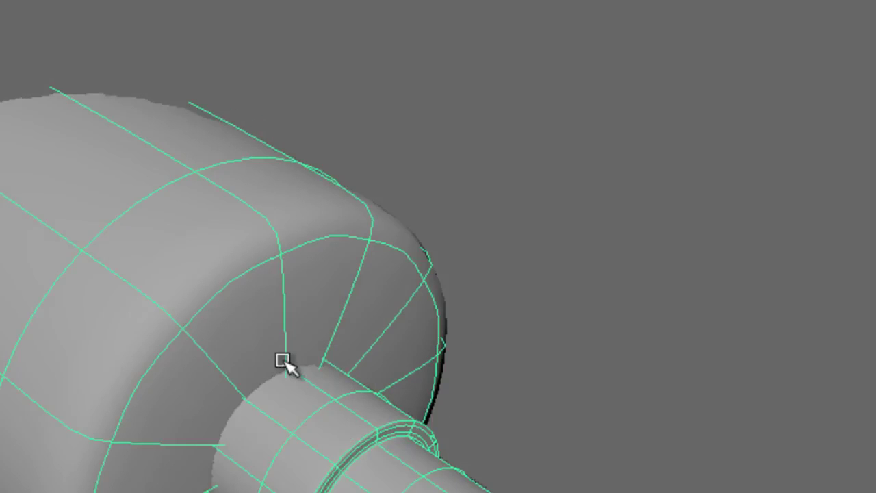
{"action": "key", "text": "1"}
{"action": "key", "text": "F10"}
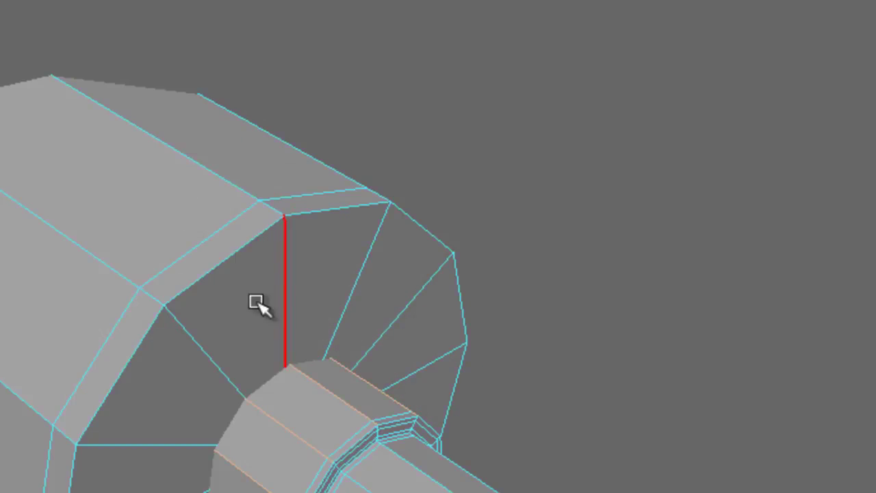
{"action": "double_click", "coordinate": [230, 271]}
{"action": "right_click_drag", "start_coordinate": [180, 293], "coordinate": [278, 299], "text": "shift"}
{"action": "mouse_move", "coordinate": [278, 299]}
{"action": "left_mouse_down", "text": "alt"}
{"action": "mouse_move", "coordinate": [330, 345]}
{"action": "mouse_move", "coordinate": [397, 313]}
{"action": "left_mouse_up", "text": "alt"}
{"action": "left_click", "coordinate": [842, 427]}
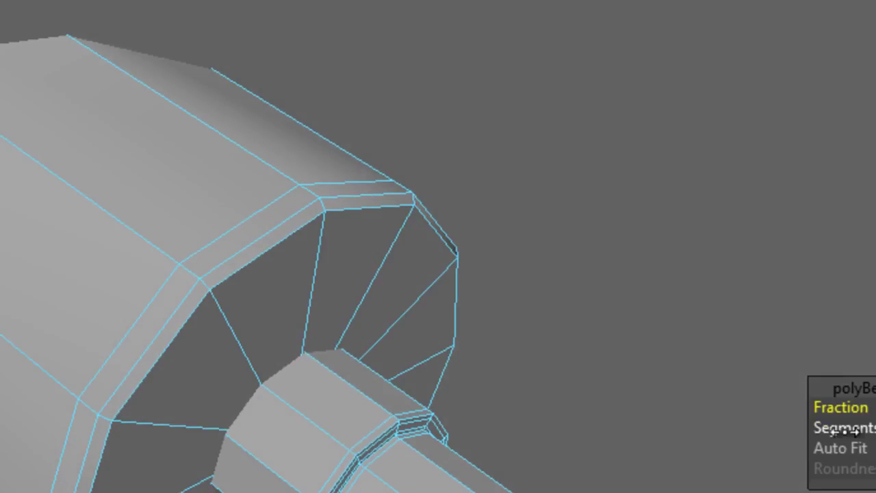
Preview the smoothed bevel, then reselect the landing-gear cylinder as a whole object
{"action": "key", "text": "3"}
{"action": "key", "text": "1"}
{"action": "key", "text": "F8"}
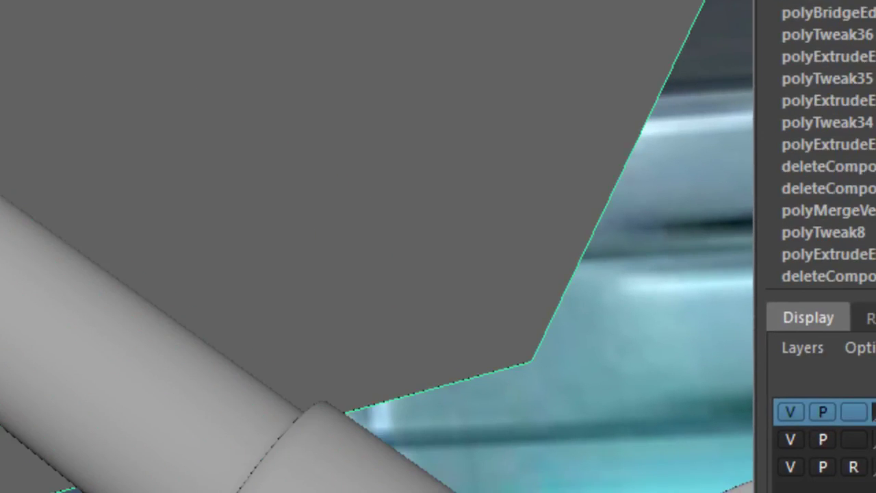
{"action": "left_click", "coordinate": [137, 328]}
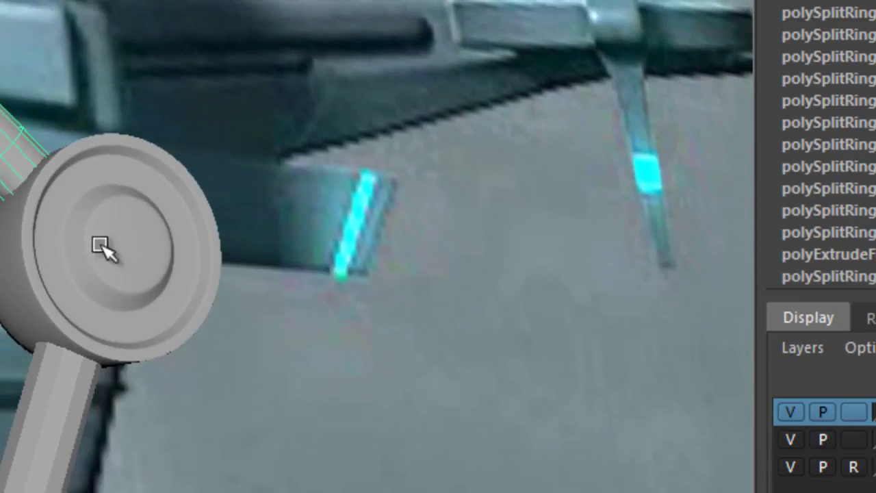
{"action": "left_click_drag", "start_coordinate": [102, 247], "coordinate": [177, 164], "text": "alt"}
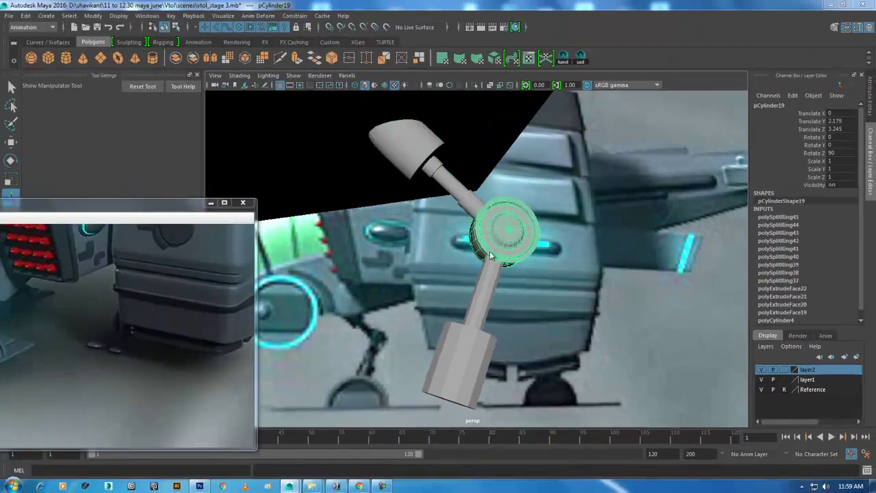
Switch the viewport to the side view with cameras hidden
{"action": "key", "text": "space"}
{"action": "left_click", "coordinate": [534, 254]}
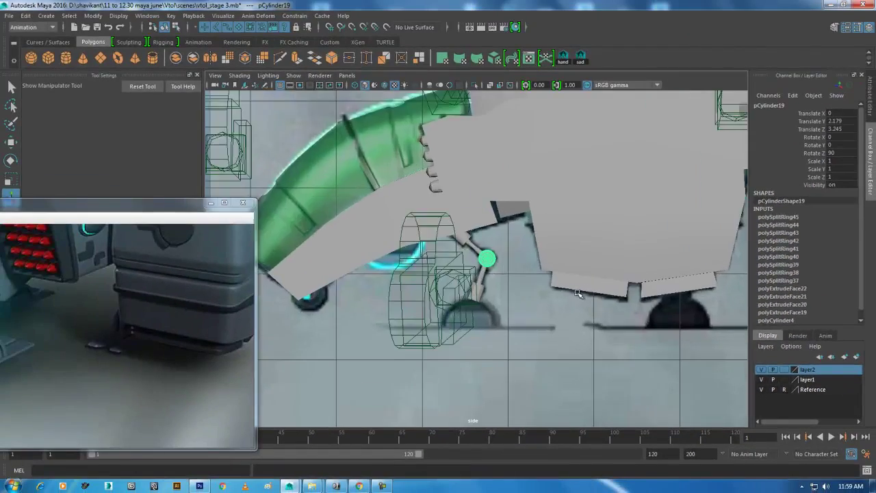
{"action": "left_click", "coordinate": [298, 78]}
{"action": "left_click", "coordinate": [317, 188]}
Rotate the arm on the hinge knob down to the lower left, then nudge it slightly up-left
{"action": "left_click", "coordinate": [513, 258]}
{"action": "key", "text": "w"}
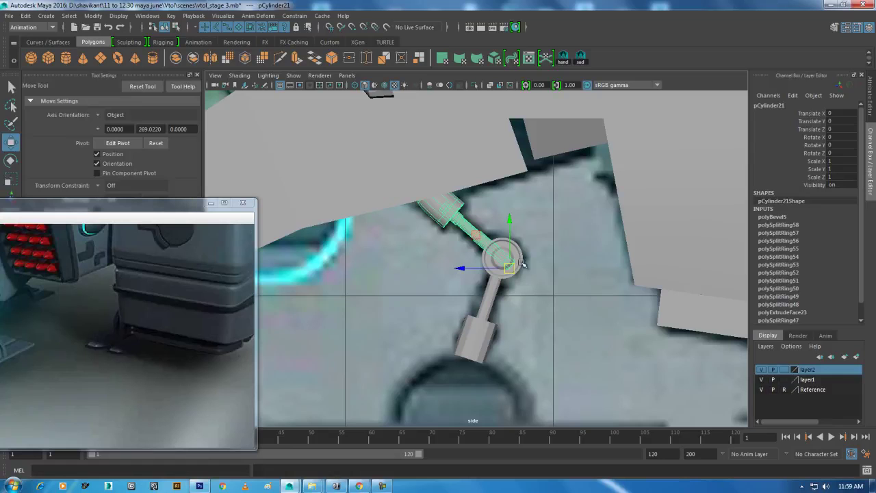
{"action": "scroll", "coordinate": [500, 288], "scroll_direction": "up", "scroll_amount": 1}
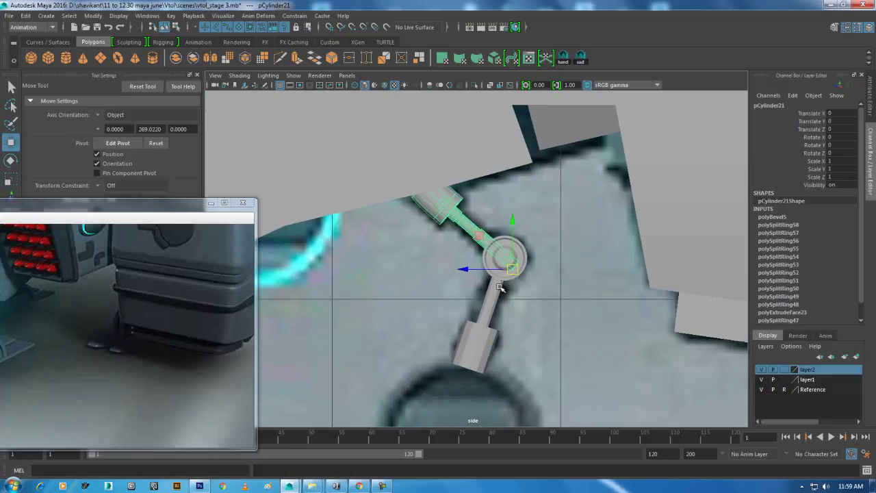
{"action": "left_click", "coordinate": [491, 332]}
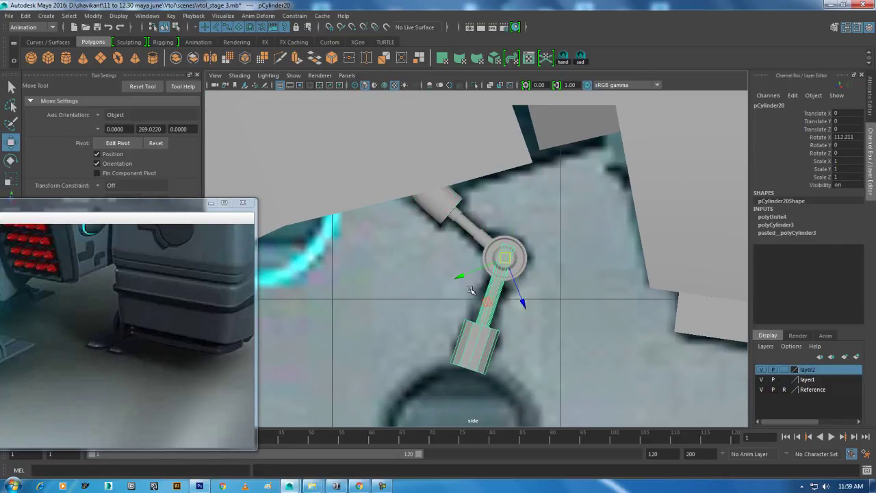
{"action": "left_click", "coordinate": [471, 290]}
{"action": "left_click", "coordinate": [493, 247]}
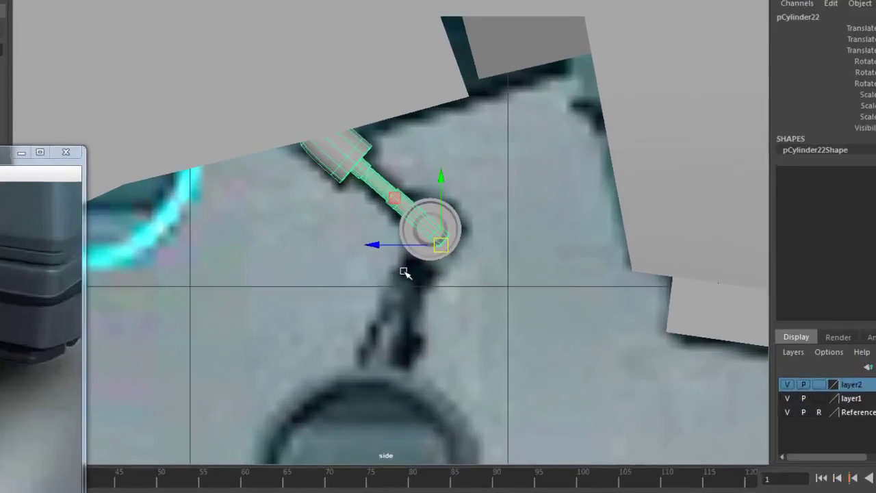
{"action": "key", "text": "e"}
{"action": "mouse_move", "coordinate": [102, 86]}
{"action": "left_mouse_down"}
{"action": "mouse_move", "coordinate": [139, 303]}
{"action": "mouse_move", "coordinate": [157, 315]}
{"action": "left_mouse_up"}
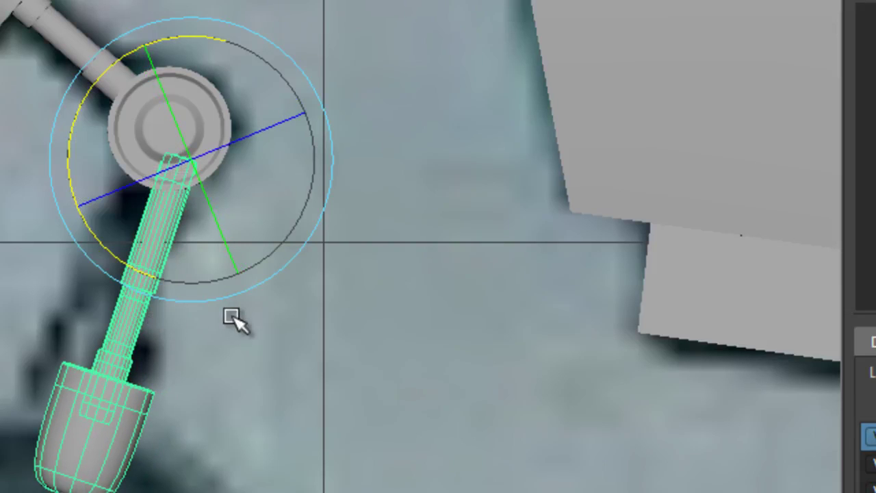
{"action": "key", "text": "w"}
{"action": "left_click_drag", "start_coordinate": [201, 166], "coordinate": [175, 134]}
Zoom in on the foot and start Multi-Cut to cut new edges into it
{"action": "scroll", "coordinate": [130, 404], "scroll_direction": "up", "scroll_amount": 1}
{"action": "middle_click_drag", "start_coordinate": [130, 404], "coordinate": [219, 322], "text": "alt"}
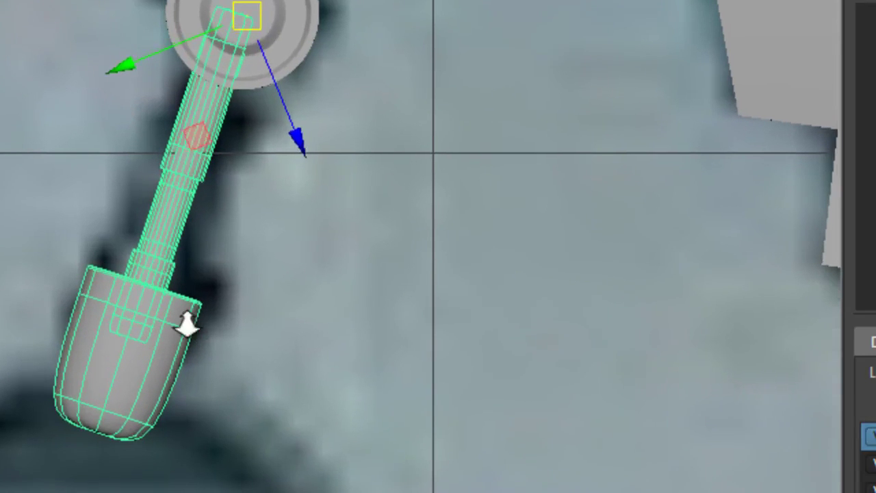
{"action": "scroll", "coordinate": [129, 231], "scroll_direction": "up", "scroll_amount": 2}
{"action": "scroll", "coordinate": [196, 231], "scroll_direction": "up", "scroll_amount": 2}
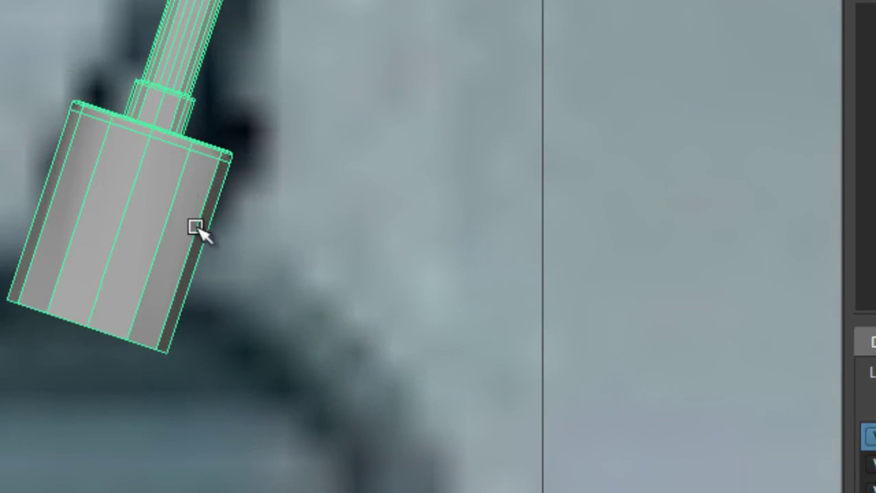
{"action": "right_click_drag", "start_coordinate": [185, 109], "coordinate": [14, 113], "text": "shift"}
{"action": "mouse_move", "coordinate": [14, 113]}
{"action": "middle_mouse_down", "text": "alt"}
{"action": "mouse_move", "coordinate": [87, 303]}
{"action": "mouse_move", "coordinate": [240, 404]}
{"action": "middle_mouse_up", "text": "alt"}
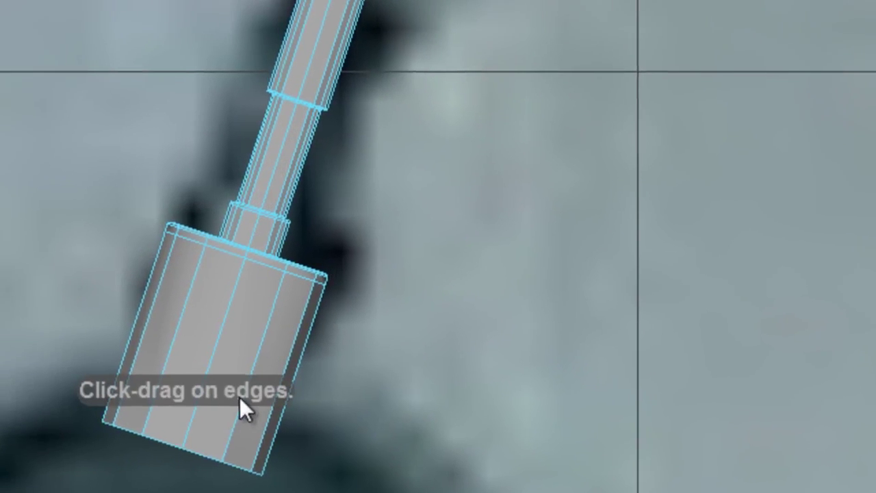
Add an edge loop near the foot's base and select its bottom row of vertices
{"action": "left_click", "coordinate": [230, 452], "text": "ctrl"}
{"action": "right_click_drag", "start_coordinate": [298, 339], "coordinate": [411, 301]}
{"action": "key", "text": "w"}
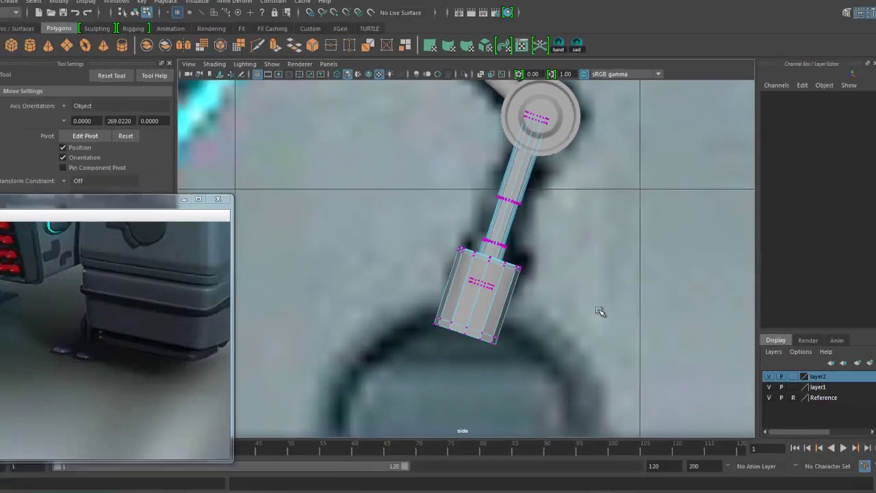
{"action": "left_click_drag", "start_coordinate": [599, 311], "coordinate": [350, 391]}
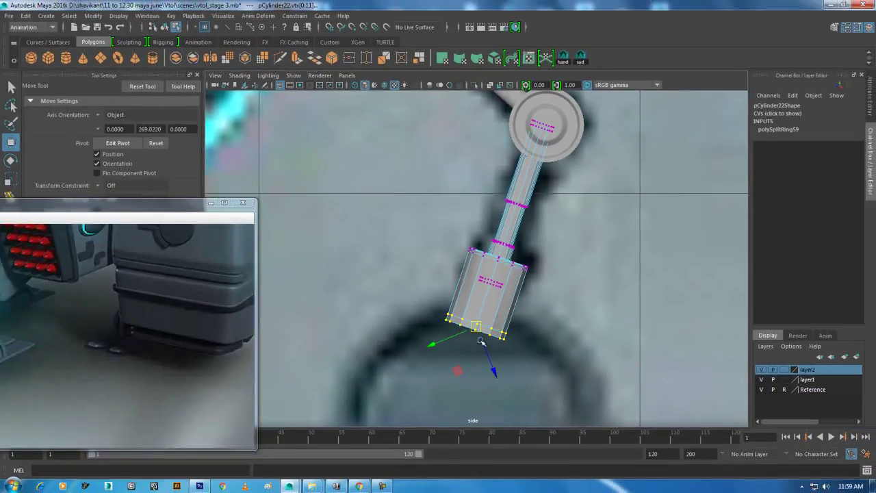
{"action": "scroll", "coordinate": [481, 342], "scroll_direction": "up", "scroll_amount": 1}
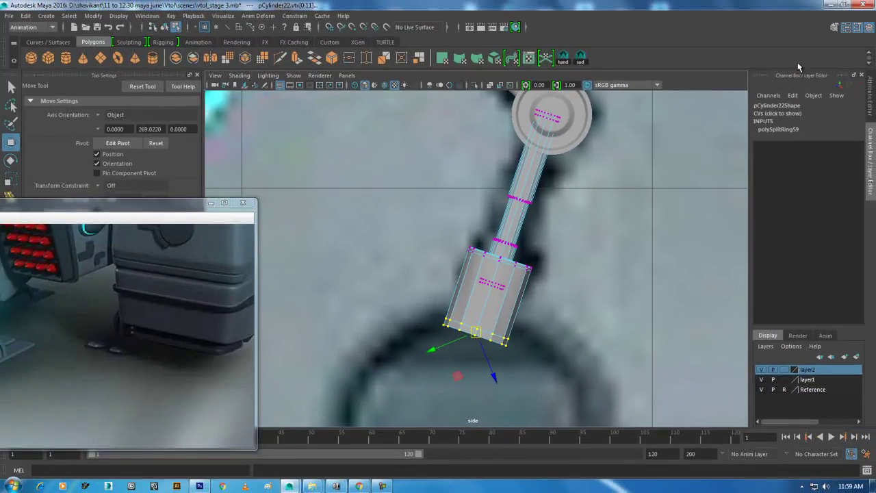
Try World then Object move axes, and raise the bottom vertices to shorten the foot
{"action": "left_click", "coordinate": [846, 28]}
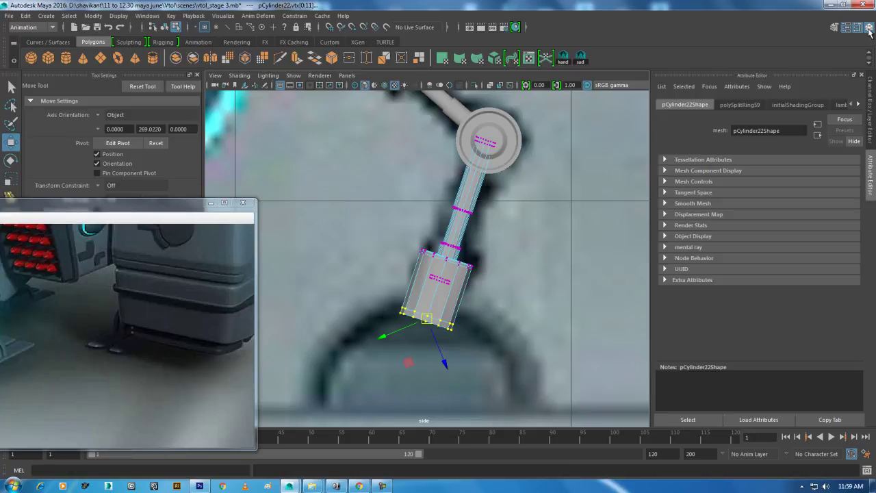
{"action": "left_click", "coordinate": [860, 29]}
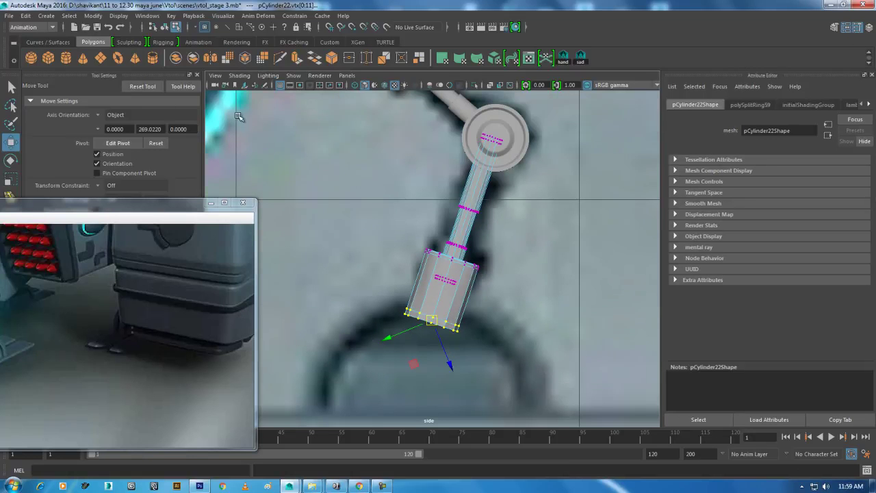
{"action": "left_click", "coordinate": [98, 117]}
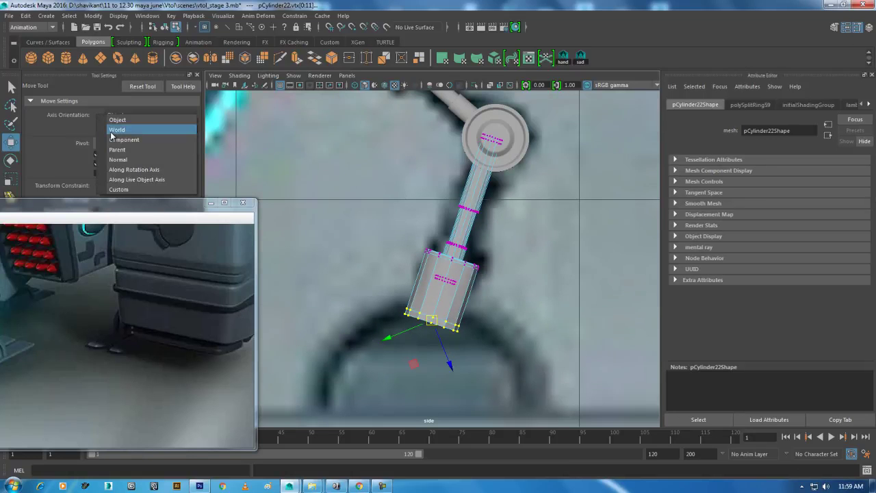
{"action": "left_click", "coordinate": [112, 133]}
{"action": "left_click", "coordinate": [104, 117]}
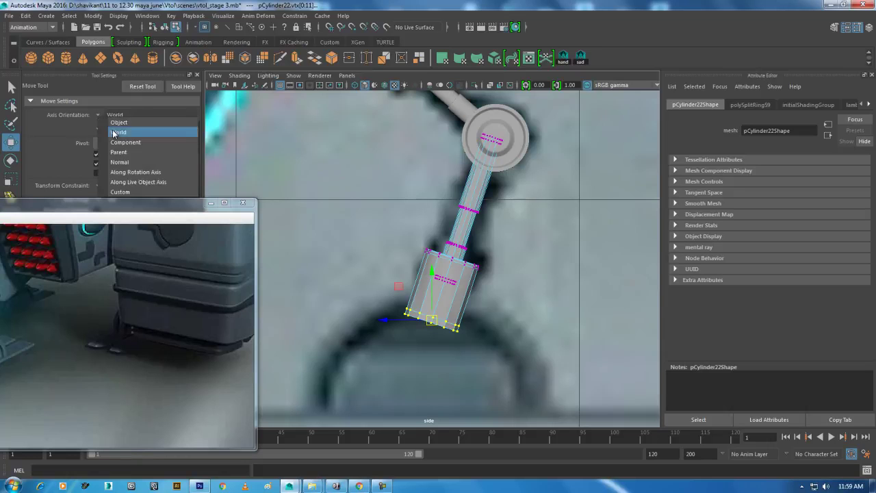
{"action": "left_click", "coordinate": [117, 123]}
{"action": "left_click", "coordinate": [103, 116]}
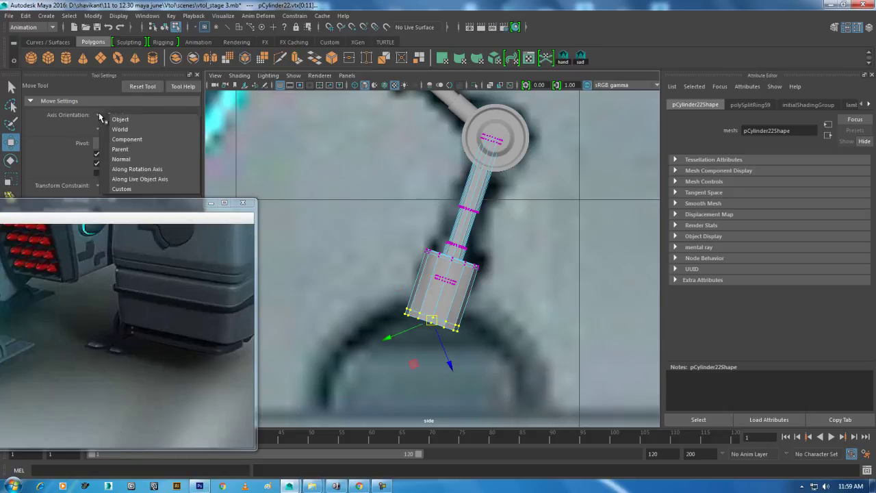
{"action": "key", "text": "Escape"}
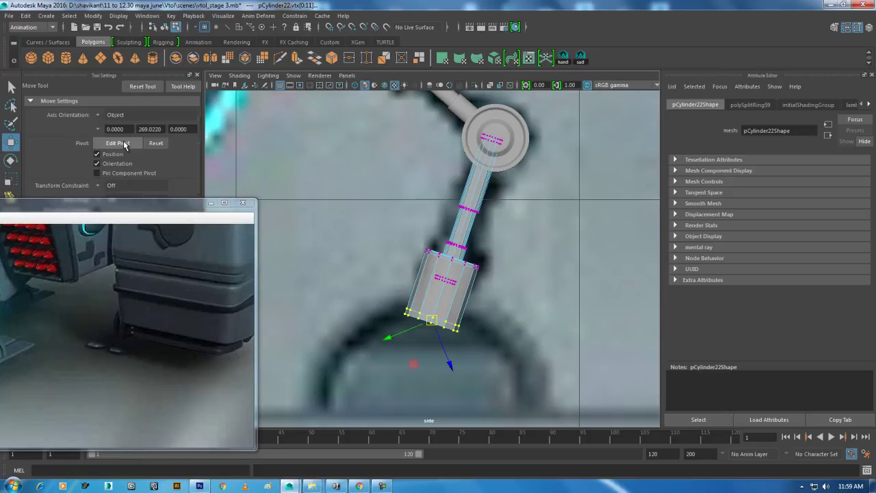
{"action": "scroll", "coordinate": [433, 321], "scroll_direction": "up", "scroll_amount": 1}
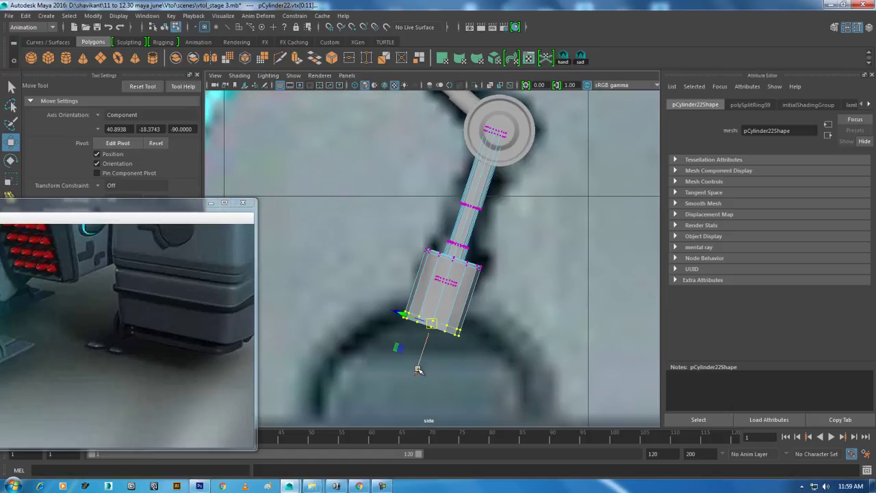
{"action": "left_click_drag", "start_coordinate": [418, 370], "coordinate": [422, 363]}
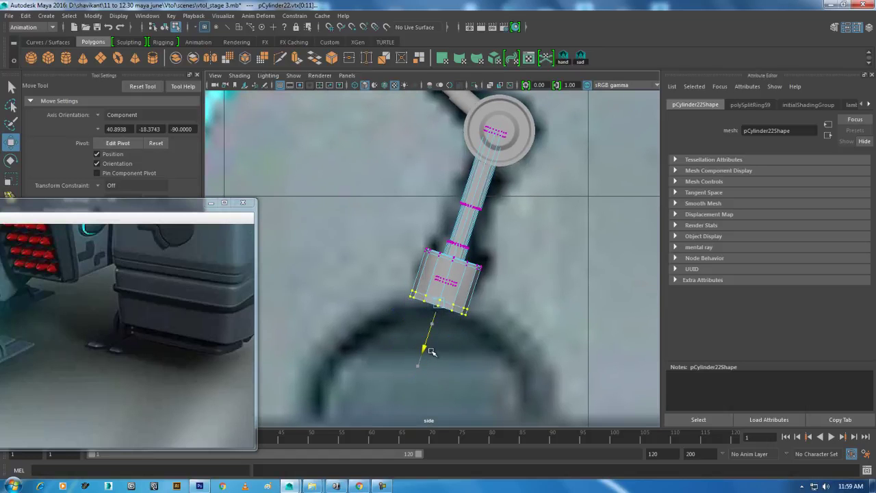
Move the reference picture window to the right and pan it to the landing gear
{"action": "scroll", "coordinate": [424, 353], "scroll_direction": "down", "scroll_amount": 2}
{"action": "scroll", "coordinate": [425, 308], "scroll_direction": "down", "scroll_amount": 2}
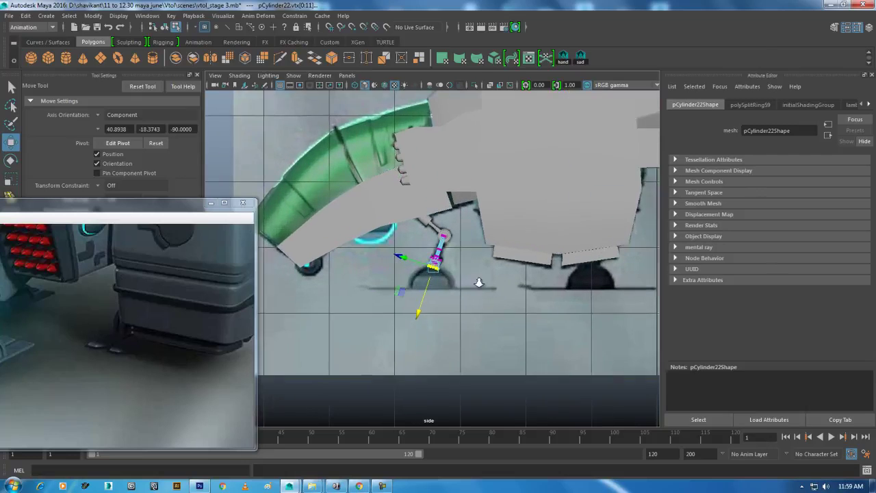
{"action": "scroll", "coordinate": [425, 267], "scroll_direction": "down", "scroll_amount": 1}
{"action": "left_click_drag", "start_coordinate": [155, 221], "coordinate": [345, 126]}
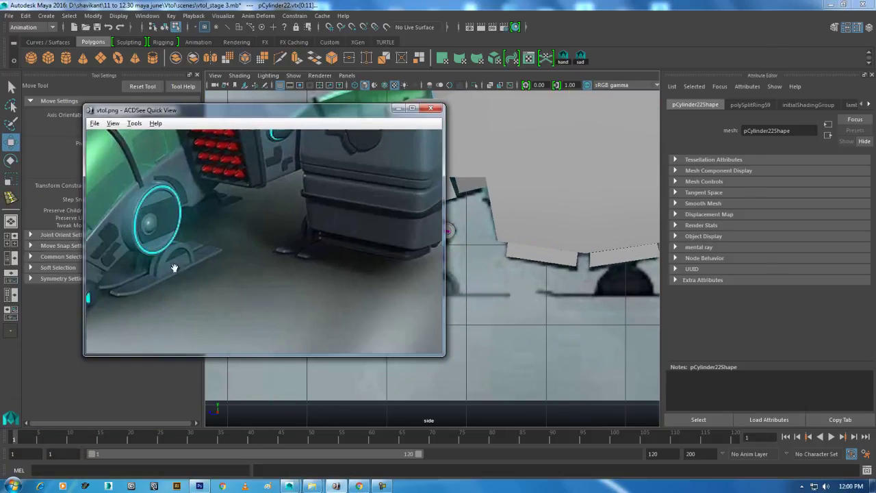
{"action": "left_click_drag", "start_coordinate": [121, 347], "coordinate": [167, 252]}
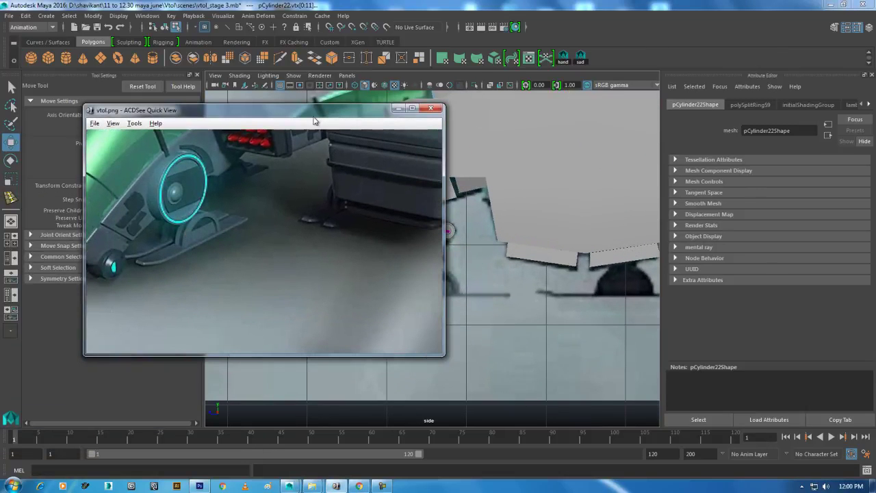
{"action": "left_click_drag", "start_coordinate": [314, 121], "coordinate": [720, 109]}
Reselect the landing-gear strut as a whole object and reframe the view on it
{"action": "scroll", "coordinate": [299, 246], "scroll_direction": "down", "scroll_amount": 2}
{"action": "scroll", "coordinate": [373, 217], "scroll_direction": "down", "scroll_amount": 1}
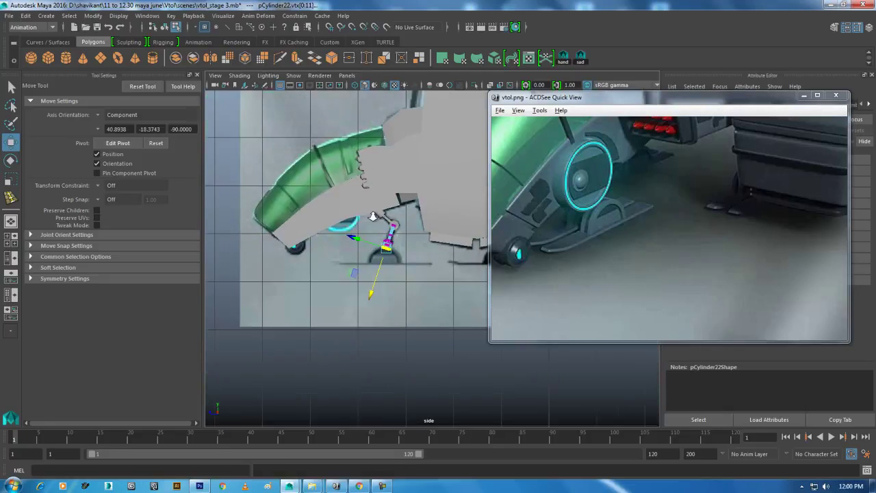
{"action": "scroll", "coordinate": [373, 217], "scroll_direction": "up", "scroll_amount": 3}
{"action": "right_click_drag", "start_coordinate": [361, 222], "coordinate": [383, 207]}
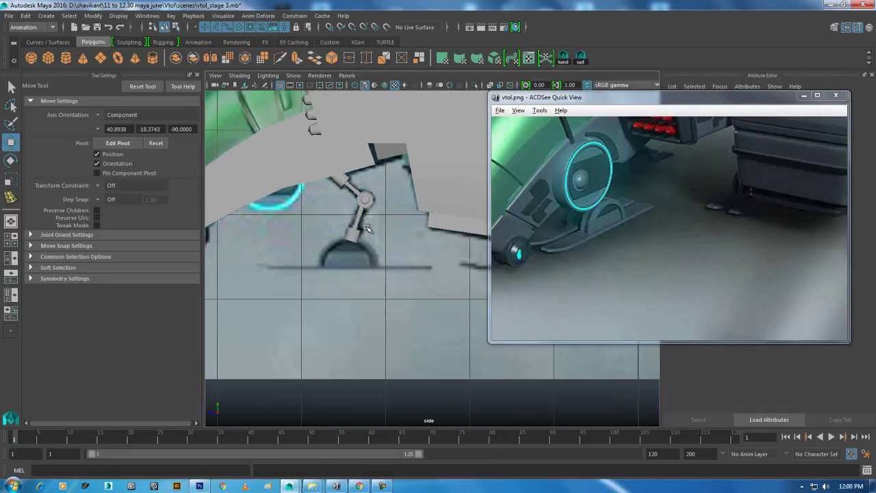
{"action": "left_click", "coordinate": [366, 228]}
{"action": "scroll", "coordinate": [338, 260], "scroll_direction": "up", "scroll_amount": 1}
{"action": "middle_click_drag", "start_coordinate": [309, 277], "coordinate": [337, 275], "text": "alt"}
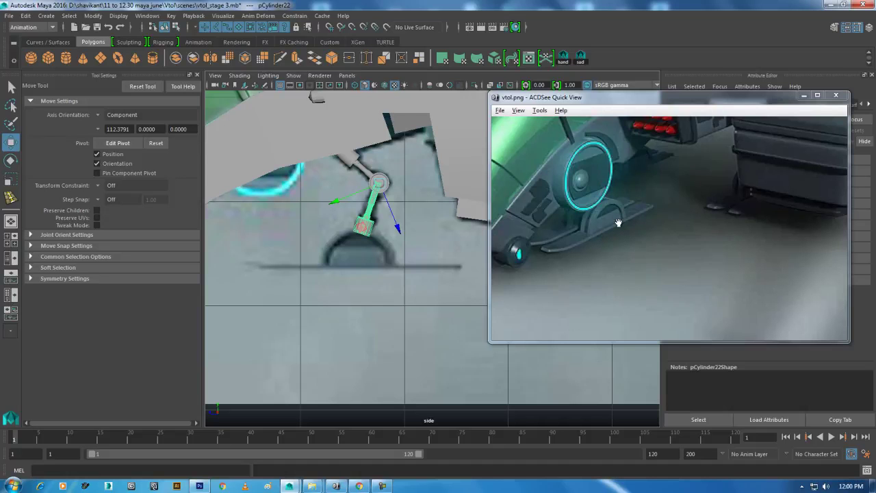
Add a new polygon cube, pCube47, from the marking menu in the side view
{"action": "scroll", "coordinate": [358, 287], "scroll_direction": "up", "scroll_amount": 1}
{"action": "left_click", "coordinate": [346, 288]}
{"action": "right_click", "coordinate": [301, 267], "text": "shift"}
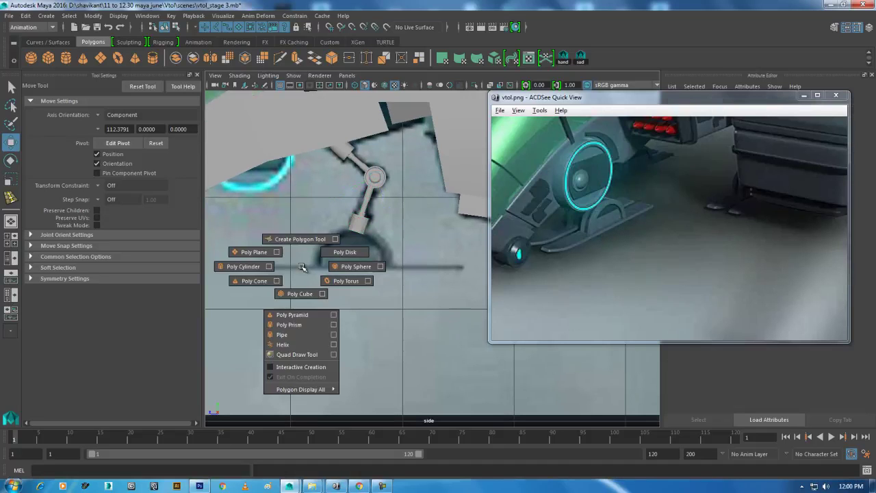
{"action": "left_click", "coordinate": [302, 291]}
Zoom in on the new cube and minimize the ACDSee reference window
{"action": "scroll", "coordinate": [297, 293], "scroll_direction": "down", "scroll_amount": 5}
{"action": "scroll", "coordinate": [303, 304], "scroll_direction": "up", "scroll_amount": 2}
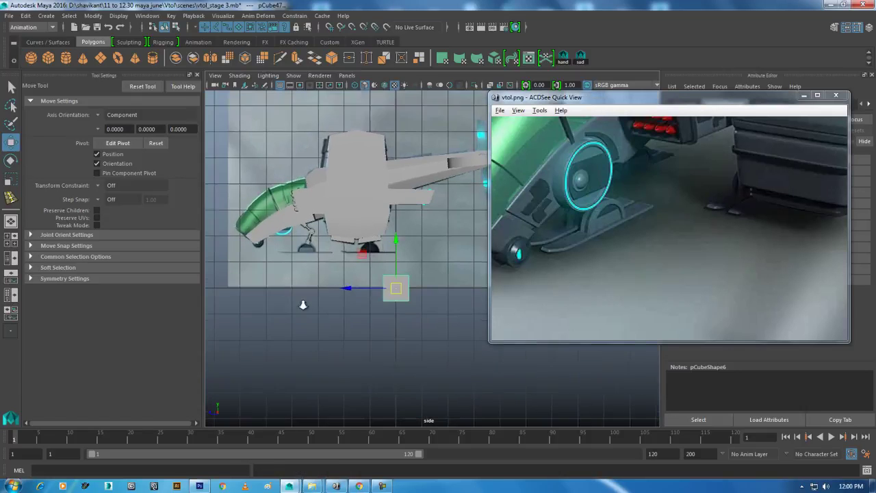
{"action": "scroll", "coordinate": [405, 293], "scroll_direction": "up", "scroll_amount": 2}
{"action": "scroll", "coordinate": [329, 303], "scroll_direction": "up", "scroll_amount": 2}
{"action": "scroll", "coordinate": [328, 303], "scroll_direction": "up", "scroll_amount": 2}
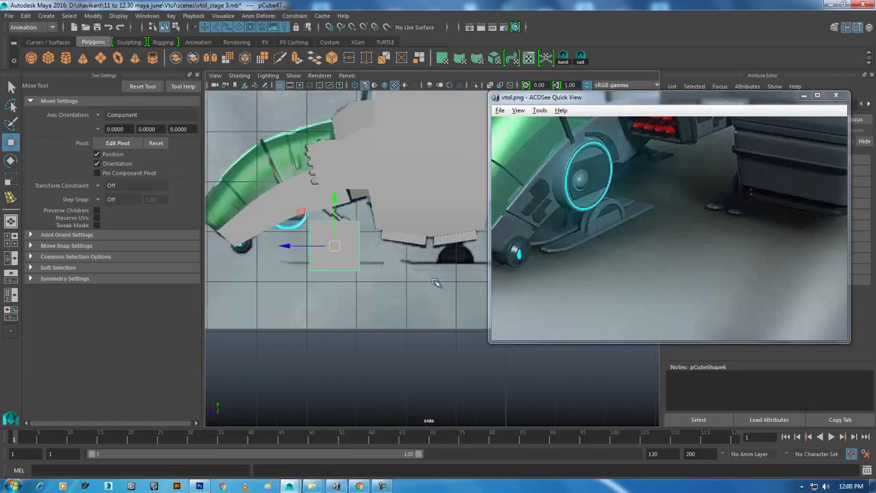
{"action": "scroll", "coordinate": [438, 279], "scroll_direction": "up", "scroll_amount": 2}
{"action": "left_click", "coordinate": [804, 95]}
{"action": "scroll", "coordinate": [450, 267], "scroll_direction": "up", "scroll_amount": 2}
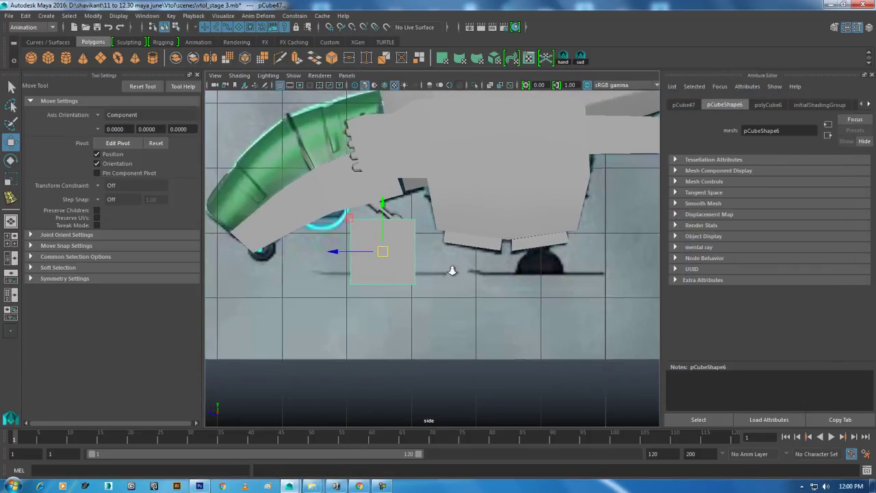
{"action": "scroll", "coordinate": [387, 237], "scroll_direction": "up", "scroll_amount": 2}
Flatten pCube47 into a thin slab by moving its top vertices down
{"action": "right_click", "coordinate": [387, 196]}
{"action": "left_click_drag", "start_coordinate": [311, 183], "coordinate": [431, 237]}
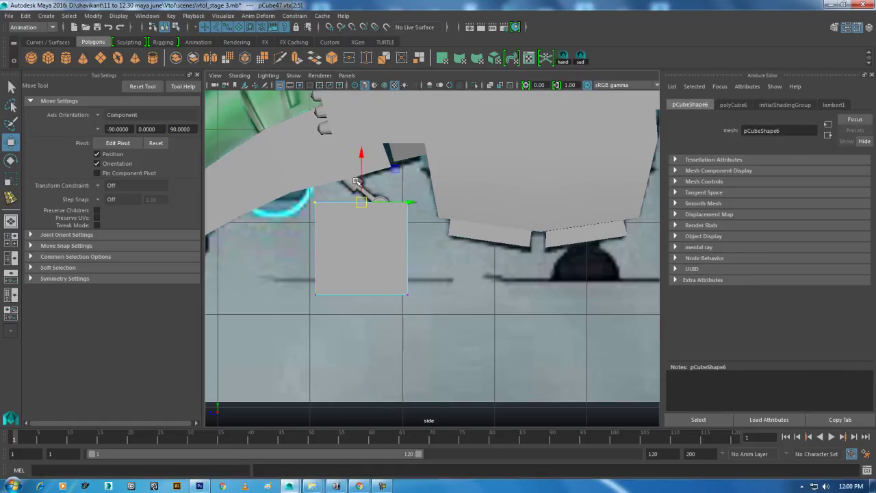
{"action": "left_click_drag", "start_coordinate": [362, 155], "coordinate": [362, 228]}
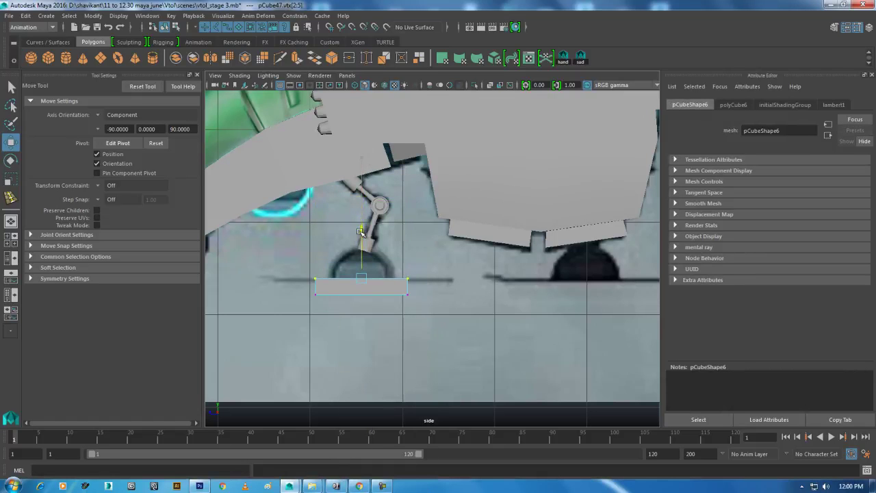
Set the move Axis Orientation to World and switch to the front view
{"action": "left_click_drag", "start_coordinate": [273, 322], "coordinate": [274, 324]}
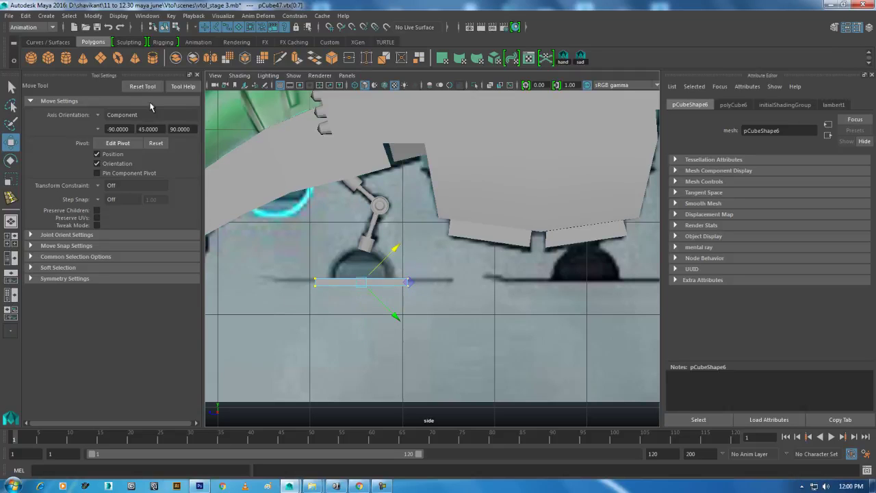
{"action": "left_click", "coordinate": [99, 118]}
{"action": "left_click", "coordinate": [115, 127]}
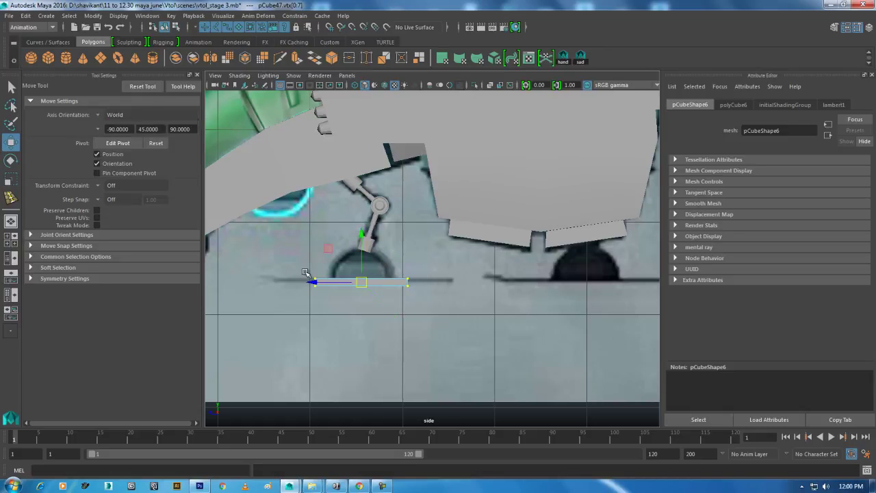
{"action": "key", "text": "space"}
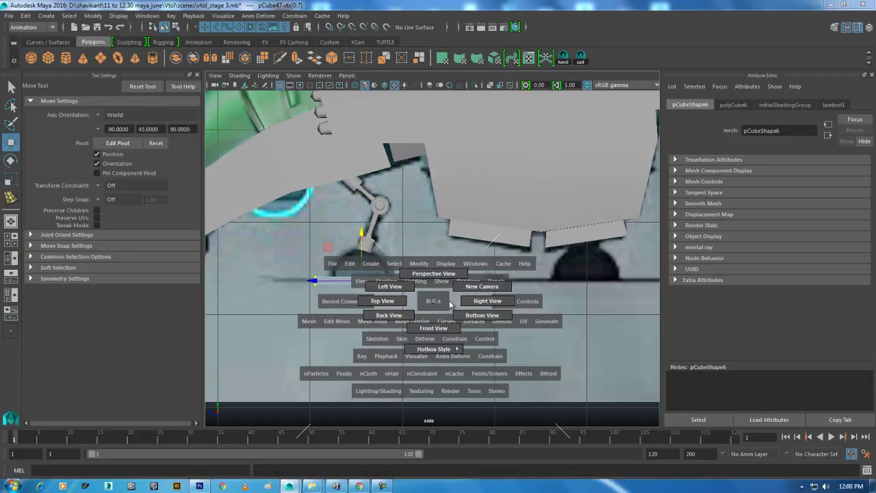
{"action": "key", "text": "space"}
{"action": "left_click_drag", "start_coordinate": [444, 284], "coordinate": [443, 308]}
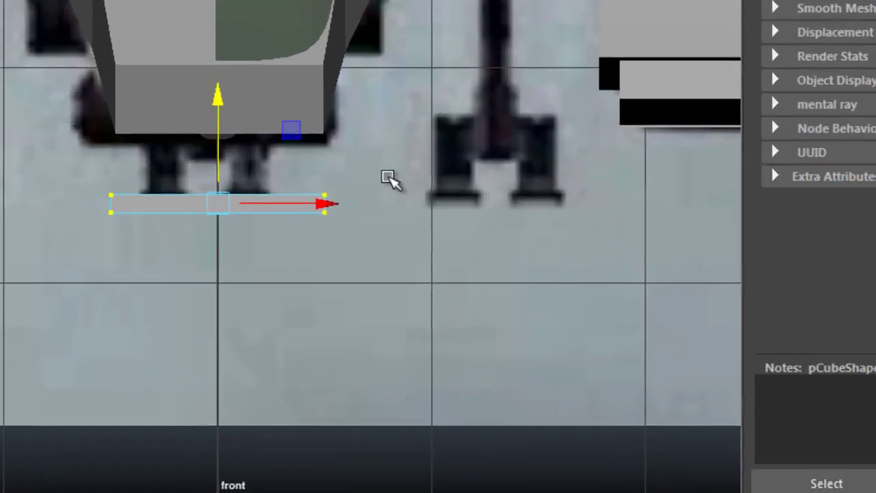
Shorten the bar from both its left and right ends
{"action": "left_click_drag", "start_coordinate": [500, 279], "coordinate": [468, 309]}
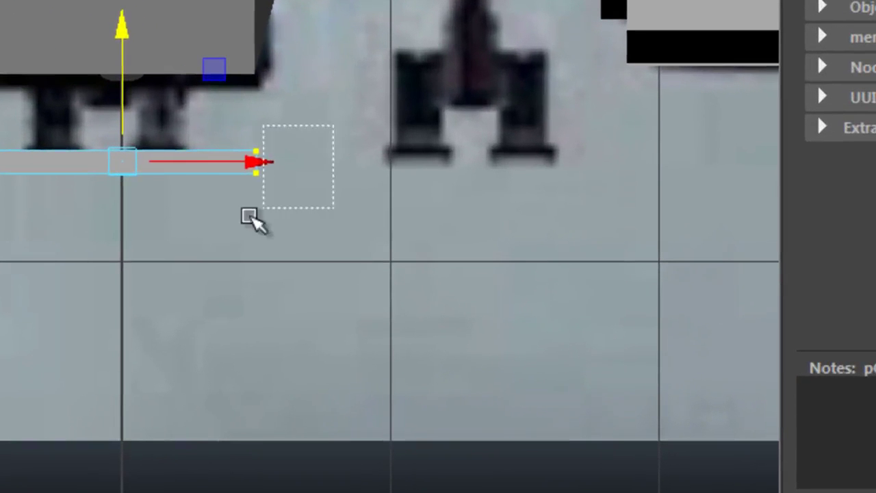
{"action": "left_click_drag", "start_coordinate": [396, 278], "coordinate": [370, 319]}
{"action": "left_click_drag", "start_coordinate": [51, 238], "coordinate": [51, 238]}
{"action": "left_click_drag", "start_coordinate": [92, 168], "coordinate": [226, 166]}
{"action": "left_click_drag", "start_coordinate": [319, 133], "coordinate": [235, 229]}
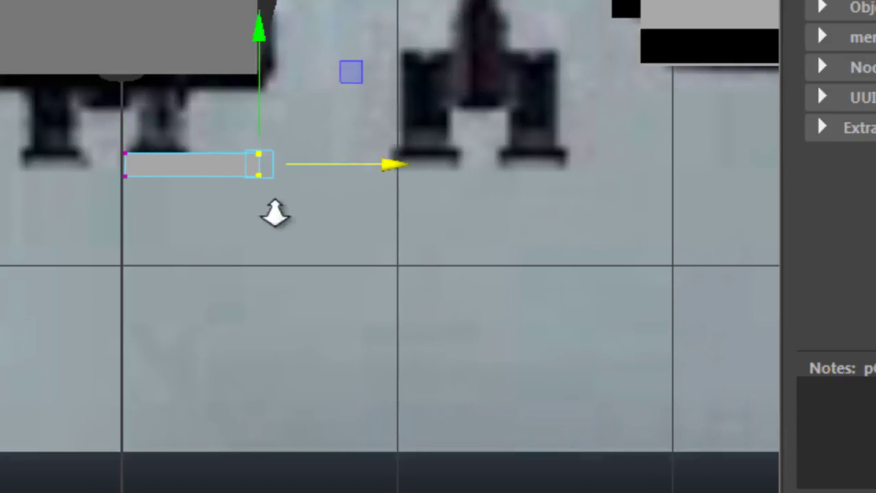
{"action": "left_click_drag", "start_coordinate": [413, 192], "coordinate": [337, 192]}
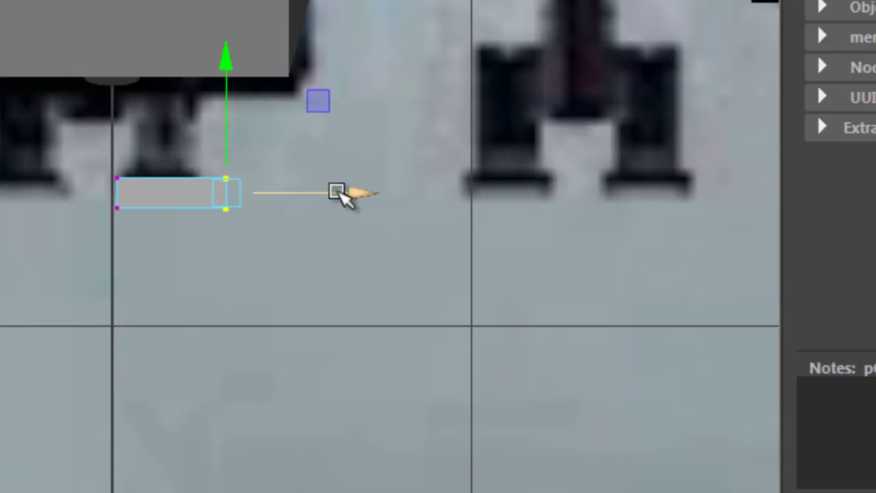
Preview the bar smoothed, revert it, and return to the side view
{"action": "key", "text": "3"}
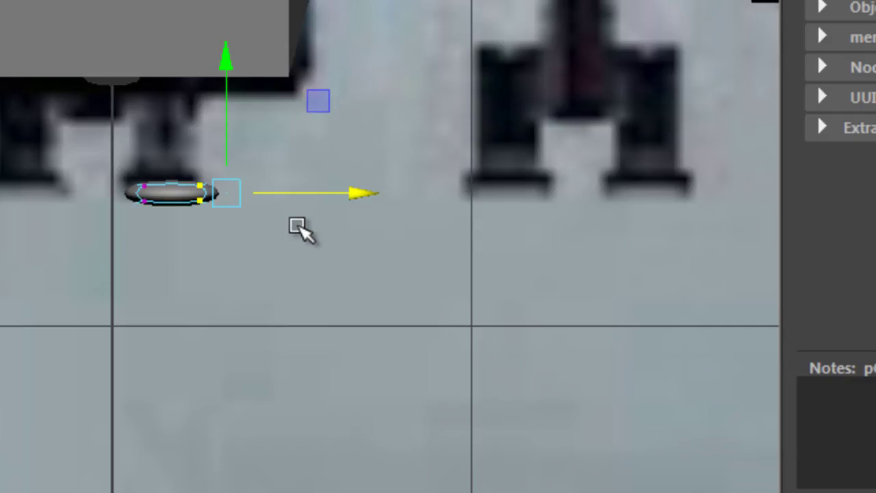
{"action": "key", "text": "1"}
{"action": "key", "text": "space"}
{"action": "left_click_drag", "start_coordinate": [483, 331], "coordinate": [535, 337]}
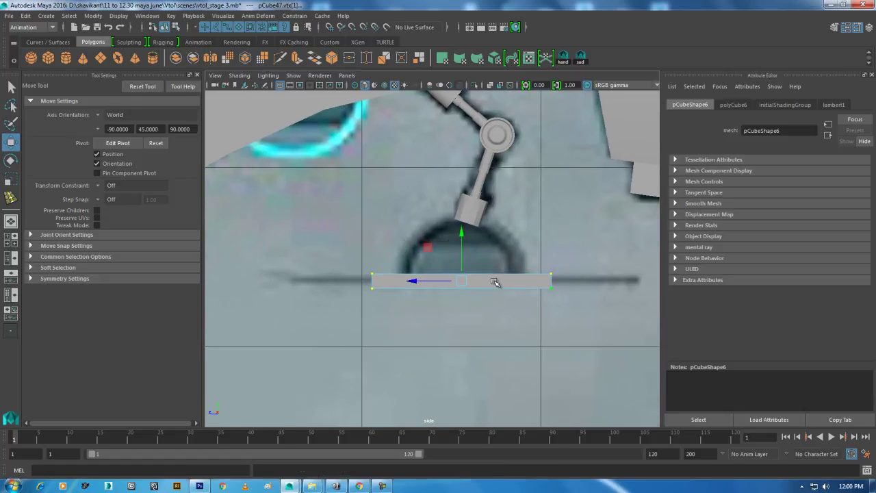
Add an edge loop through the bar's middle and lengthen it at both ends
{"action": "right_click_drag", "start_coordinate": [489, 275], "coordinate": [521, 328], "text": "shift"}
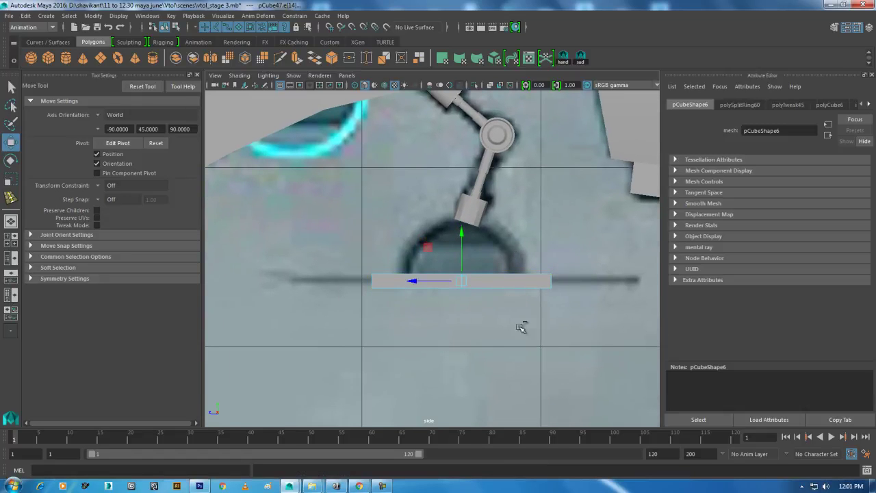
{"action": "left_click", "coordinate": [503, 271]}
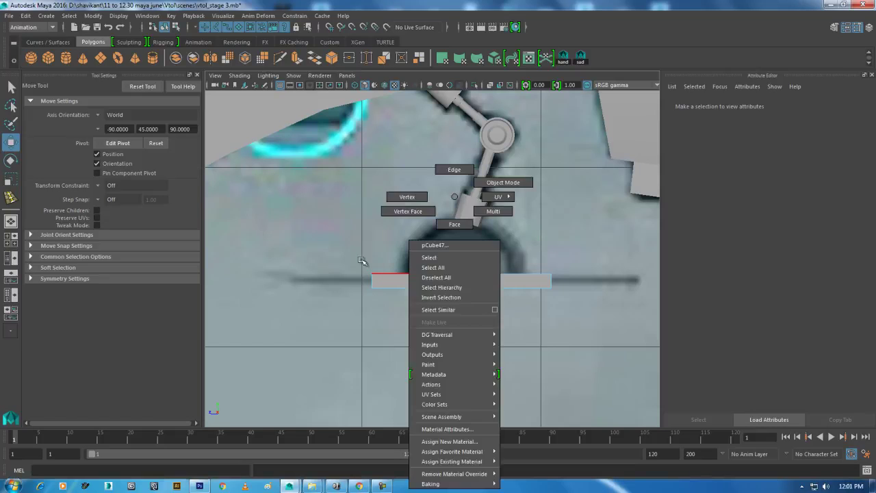
{"action": "right_click_drag", "start_coordinate": [455, 278], "coordinate": [397, 195]}
{"action": "left_click", "coordinate": [372, 280]}
{"action": "left_click_drag", "start_coordinate": [313, 280], "coordinate": [253, 278]}
{"action": "middle_click_drag", "start_coordinate": [498, 288], "coordinate": [475, 257], "text": "alt"}
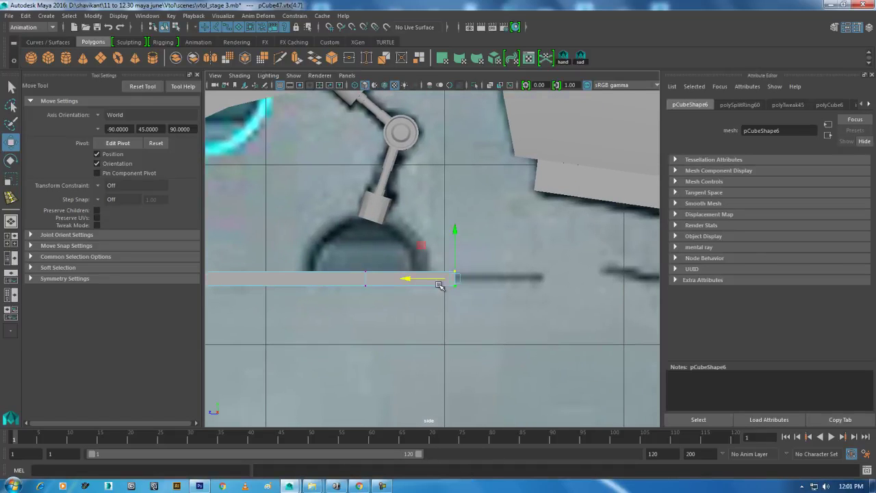
{"action": "left_click_drag", "start_coordinate": [408, 279], "coordinate": [504, 285]}
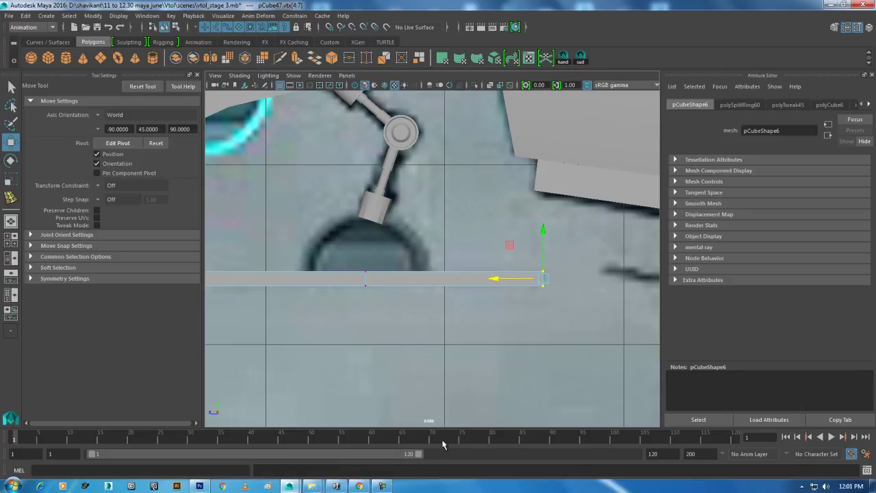
Bring back the reference image window and move it aside to the left
{"action": "mouse_move", "coordinate": [335, 486]}
{"action": "left_click", "coordinate": [346, 486]}
{"action": "left_click_drag", "start_coordinate": [564, 281], "coordinate": [572, 270]}
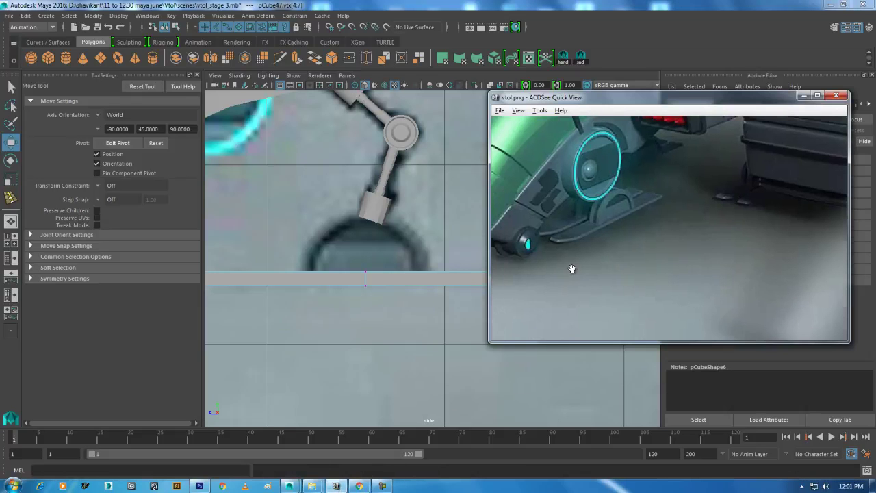
{"action": "left_click_drag", "start_coordinate": [630, 102], "coordinate": [112, 98]}
{"action": "mouse_move", "coordinate": [366, 313]}
{"action": "middle_mouse_down", "text": "alt"}
{"action": "mouse_move", "coordinate": [473, 309]}
{"action": "mouse_move", "coordinate": [505, 325]}
{"action": "middle_mouse_up", "text": "alt"}
Split the skid bar with another edge loop
{"action": "right_click_drag", "start_coordinate": [454, 198], "coordinate": [454, 171]}
{"action": "left_click", "coordinate": [479, 282]}
{"action": "right_click", "coordinate": [443, 259], "text": "ctrl"}
{"action": "right_click_drag", "start_coordinate": [443, 259], "coordinate": [496, 306], "text": "ctrl"}
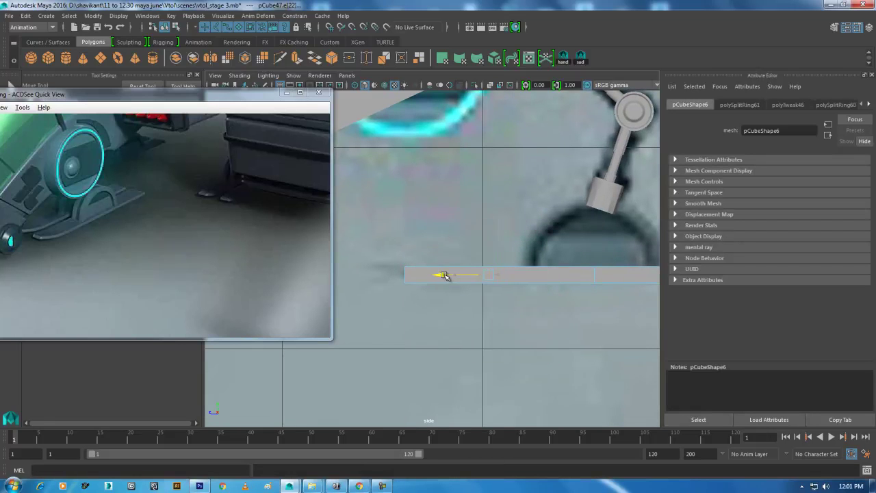
Tilt the bar's front tip upward like a runner and extend it further left
{"action": "right_click_drag", "start_coordinate": [415, 199], "coordinate": [374, 197]}
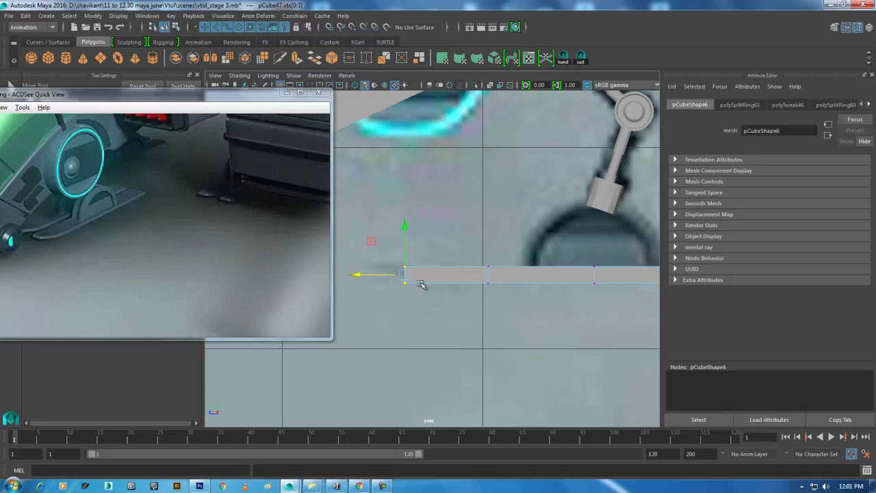
{"action": "left_click_drag", "start_coordinate": [408, 231], "coordinate": [405, 221]}
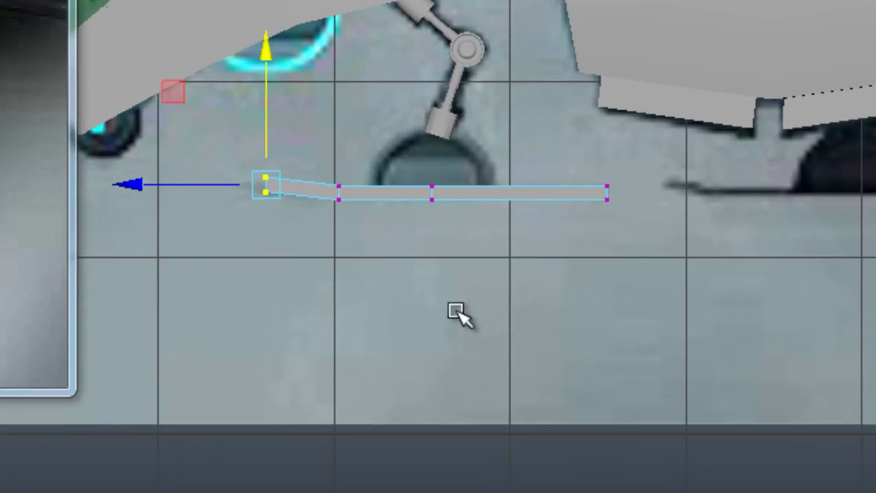
{"action": "left_click_drag", "start_coordinate": [354, 157], "coordinate": [337, 231]}
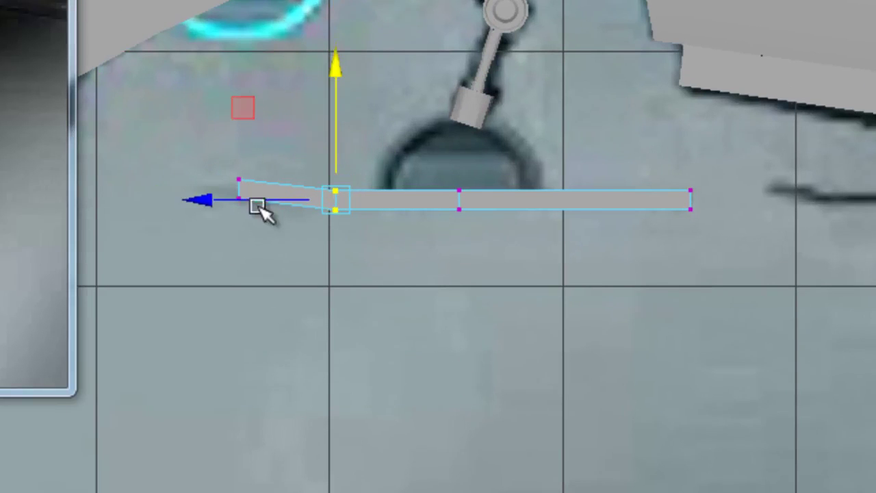
{"action": "left_click_drag", "start_coordinate": [209, 204], "coordinate": [193, 205]}
{"action": "left_click_drag", "start_coordinate": [272, 222], "coordinate": [268, 219]}
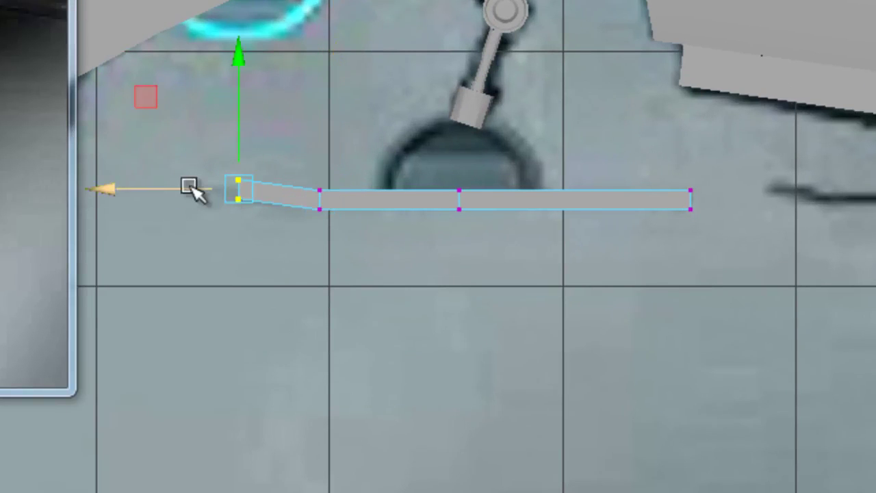
{"action": "left_click_drag", "start_coordinate": [111, 189], "coordinate": [87, 190]}
{"action": "scroll", "coordinate": [446, 256], "scroll_direction": "up", "scroll_amount": 1}
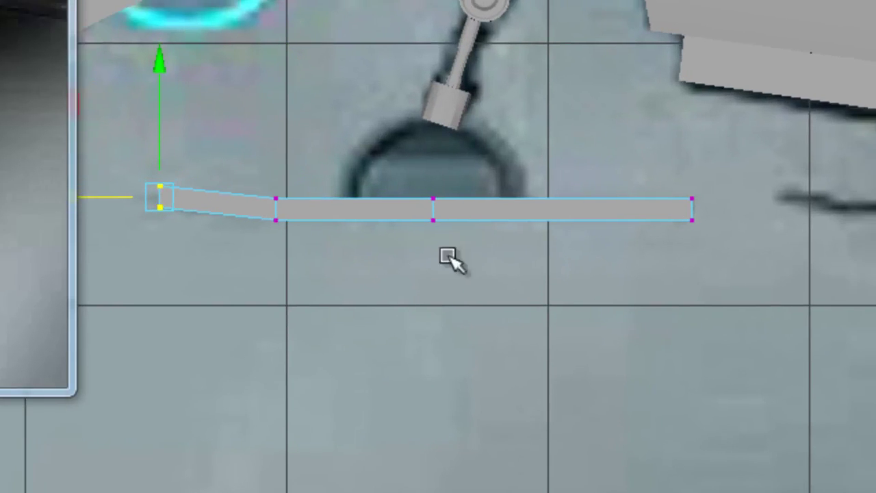
{"action": "scroll", "coordinate": [470, 273], "scroll_direction": "up", "scroll_amount": 1}
{"action": "scroll", "coordinate": [553, 333], "scroll_direction": "up", "scroll_amount": 1}
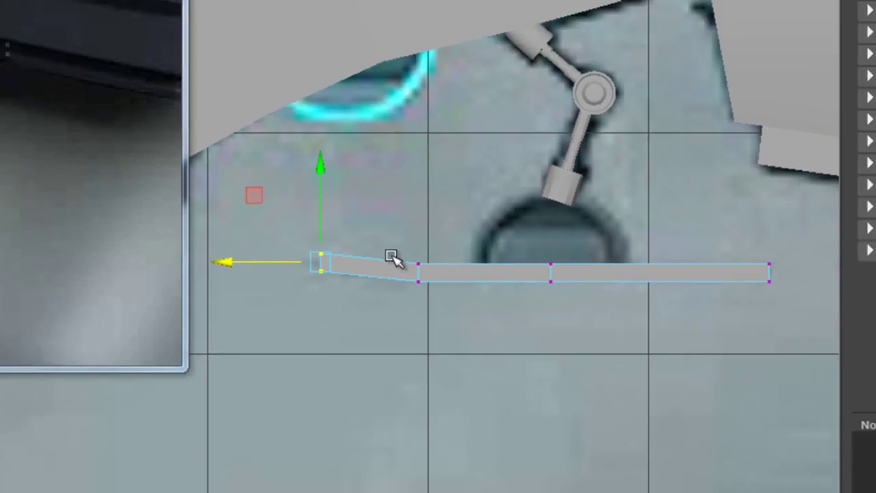
In perspective view, scale down the face at the bar's front end
{"action": "key", "text": "space"}
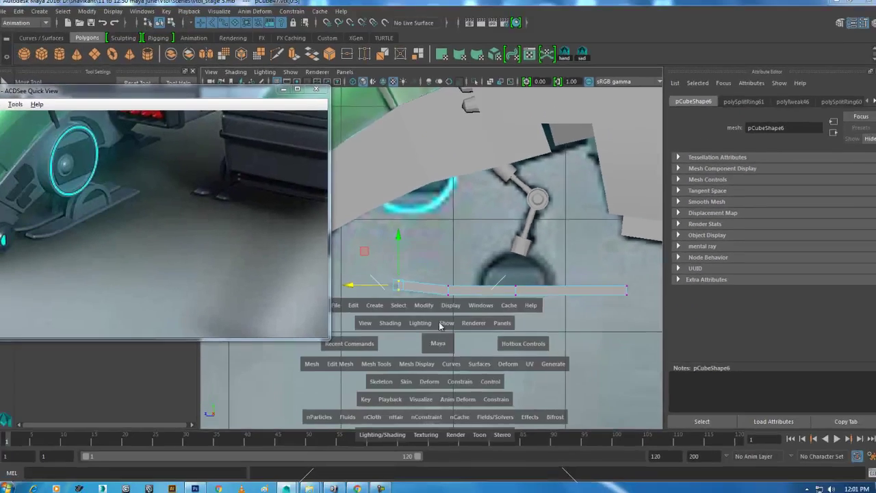
{"action": "left_click_drag", "start_coordinate": [440, 326], "coordinate": [418, 339]}
{"action": "mouse_move", "coordinate": [472, 322]}
{"action": "left_mouse_down", "text": "alt"}
{"action": "mouse_move", "coordinate": [487, 317]}
{"action": "mouse_move", "coordinate": [448, 302]}
{"action": "mouse_move", "coordinate": [397, 310]}
{"action": "mouse_move", "coordinate": [423, 335]}
{"action": "mouse_move", "coordinate": [477, 338]}
{"action": "left_mouse_up", "text": "alt"}
{"action": "key", "text": "r"}
{"action": "mouse_move", "coordinate": [410, 321]}
{"action": "left_mouse_down"}
{"action": "mouse_move", "coordinate": [485, 322]}
{"action": "mouse_move", "coordinate": [565, 308]}
{"action": "mouse_move", "coordinate": [490, 322]}
{"action": "mouse_move", "coordinate": [541, 316]}
{"action": "left_mouse_up"}
Return to the side view with nothing selected and zoom onto the landing-gear wheel
{"action": "key", "text": "space"}
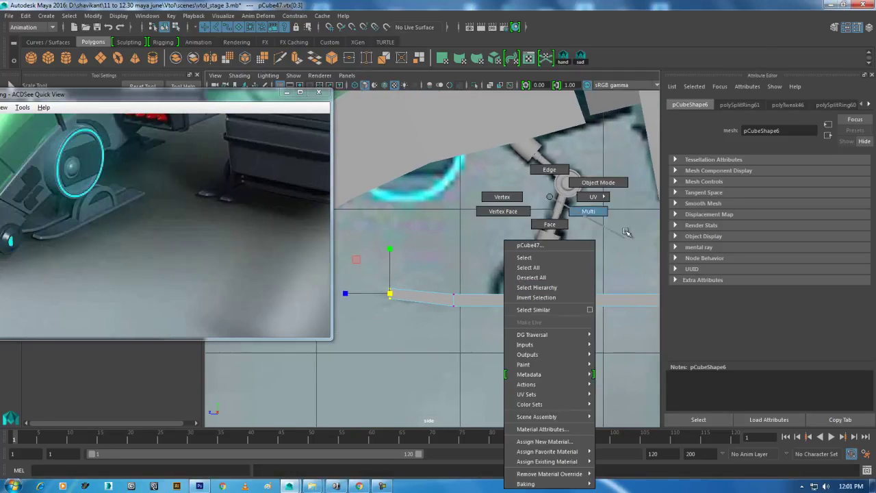
{"action": "right_click_drag", "start_coordinate": [550, 296], "coordinate": [553, 264]}
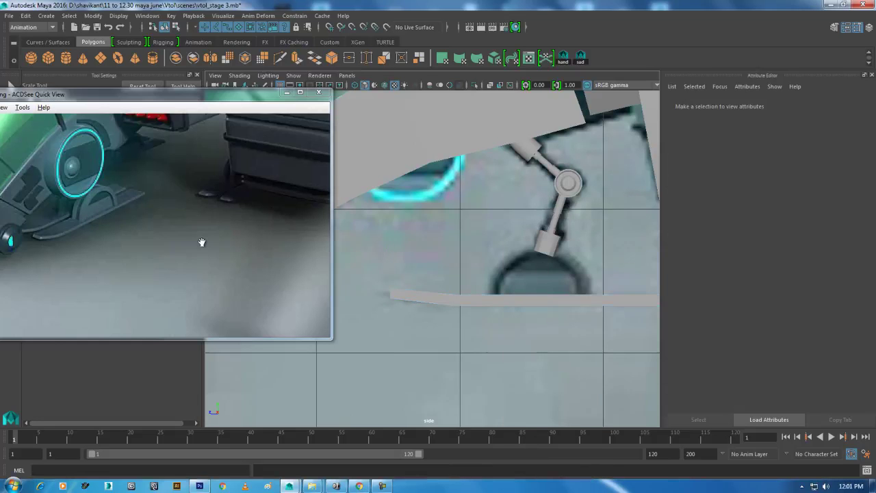
{"action": "scroll", "coordinate": [553, 295], "scroll_direction": "up", "scroll_amount": 1}
{"action": "middle_click_drag", "start_coordinate": [553, 295], "coordinate": [490, 309], "text": "alt"}
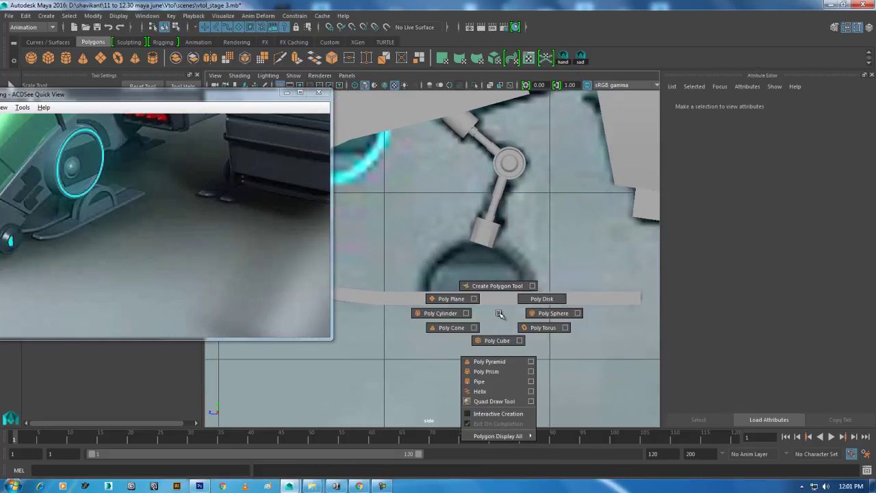
Create a new polygon cylinder, pCylinder23, in the side view
{"action": "right_click_drag", "start_coordinate": [500, 314], "coordinate": [440, 313]}
{"action": "scroll", "coordinate": [545, 301], "scroll_direction": "down", "scroll_amount": 3}
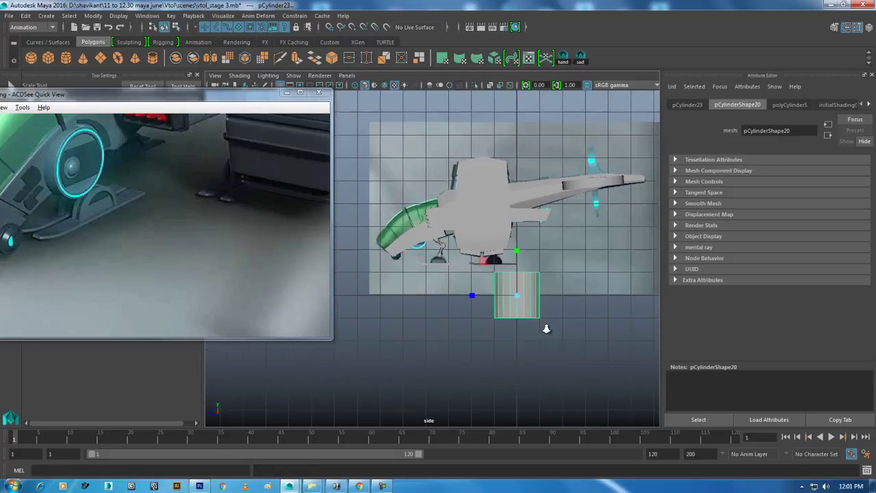
{"action": "scroll", "coordinate": [548, 321], "scroll_direction": "up", "scroll_amount": 1}
Rotate the cylinder 90° on Z using the Channel Box
{"action": "key", "text": "e"}
{"action": "left_click_drag", "start_coordinate": [553, 285], "coordinate": [549, 301]}
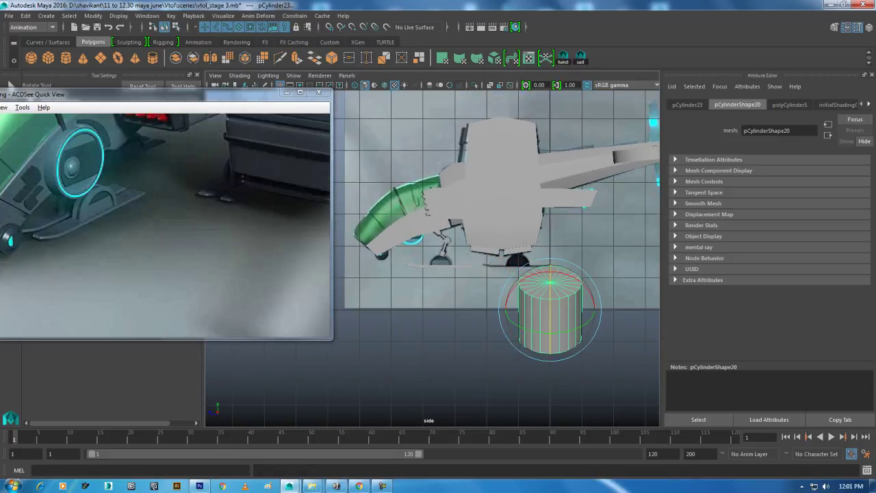
{"action": "left_click", "coordinate": [860, 29]}
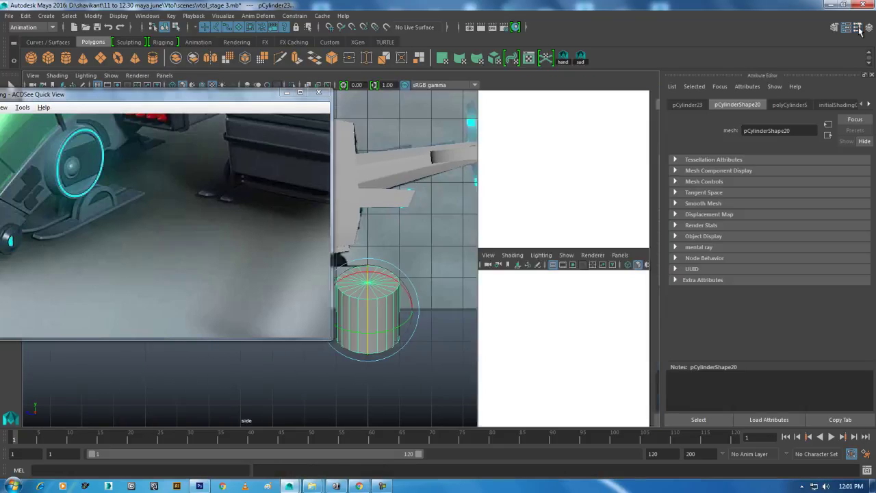
{"action": "left_click", "coordinate": [847, 28]}
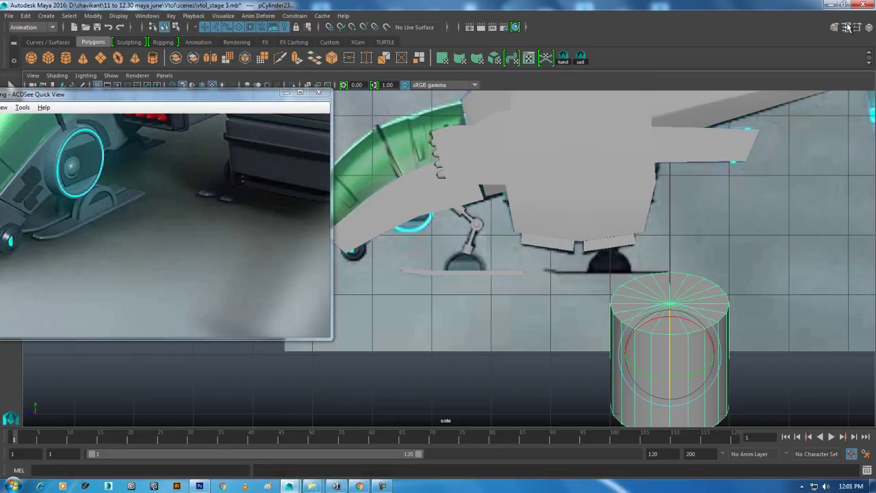
{"action": "left_click", "coordinate": [848, 28]}
{"action": "left_click", "coordinate": [868, 28]}
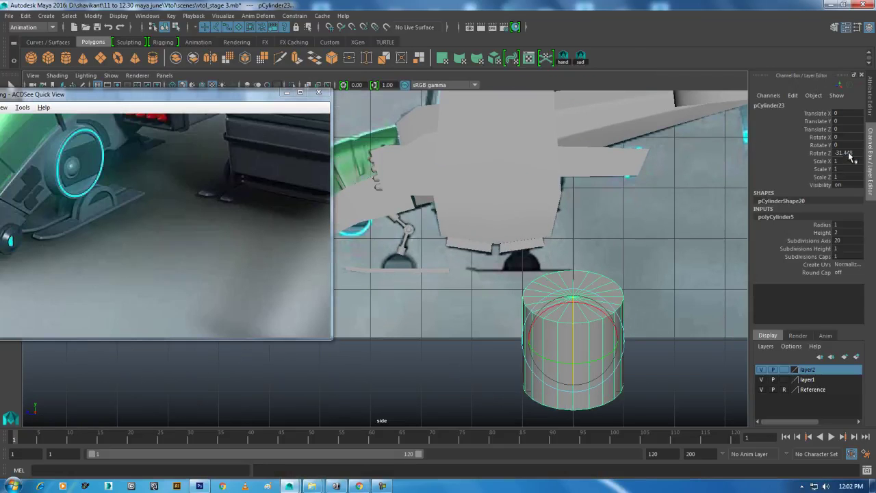
{"action": "type", "text": "90"}
{"action": "key", "text": "Return"}
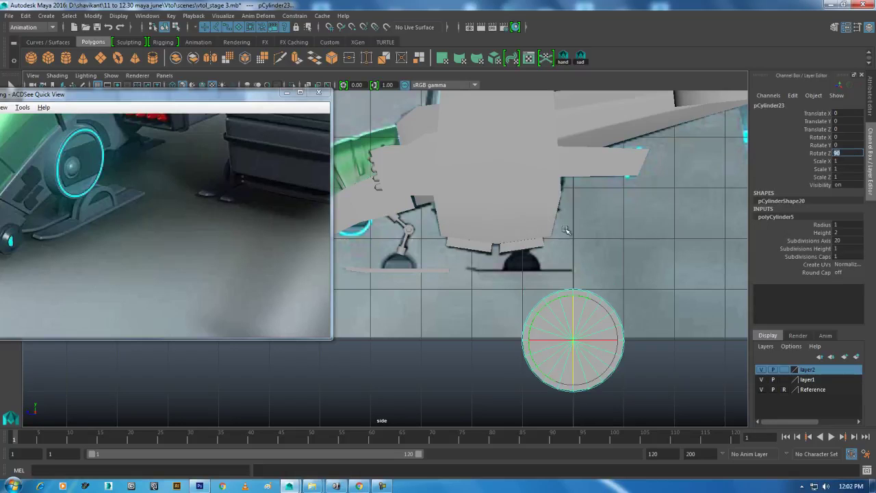
Move the cylinder onto the landing-gear wheel and select its Radius value
{"action": "scroll", "coordinate": [566, 230], "scroll_direction": "up", "scroll_amount": 2}
{"action": "key", "text": "w"}
{"action": "scroll", "coordinate": [628, 348], "scroll_direction": "up", "scroll_amount": 2}
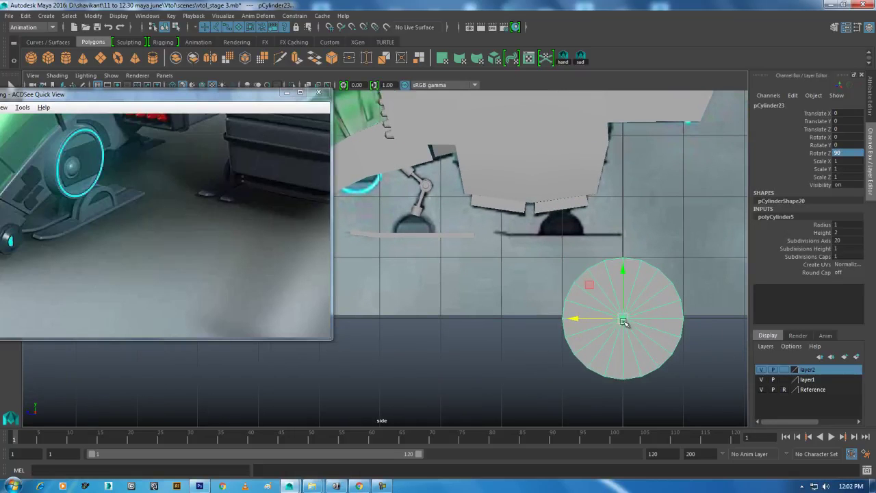
{"action": "left_click_drag", "start_coordinate": [624, 322], "coordinate": [427, 245]}
{"action": "scroll", "coordinate": [478, 288], "scroll_direction": "up", "scroll_amount": 2}
{"action": "scroll", "coordinate": [522, 290], "scroll_direction": "up", "scroll_amount": 2}
{"action": "scroll", "coordinate": [533, 272], "scroll_direction": "up", "scroll_amount": 1}
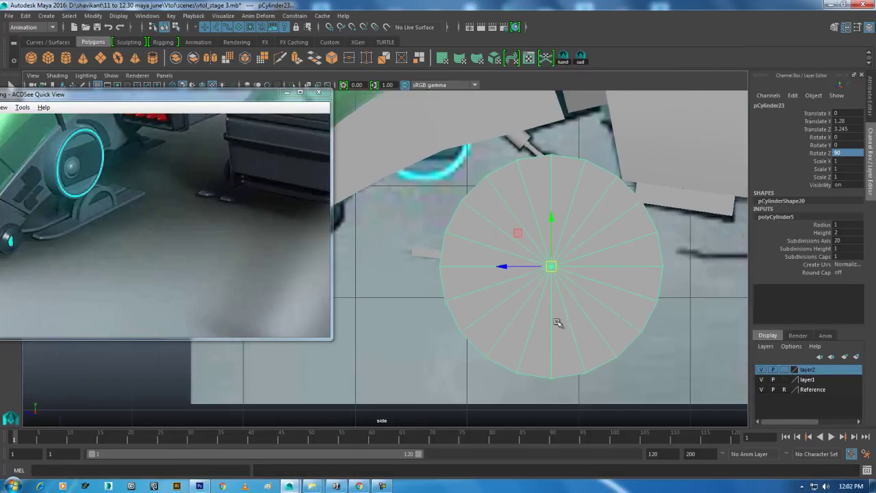
{"action": "left_click_drag", "start_coordinate": [565, 270], "coordinate": [563, 284]}
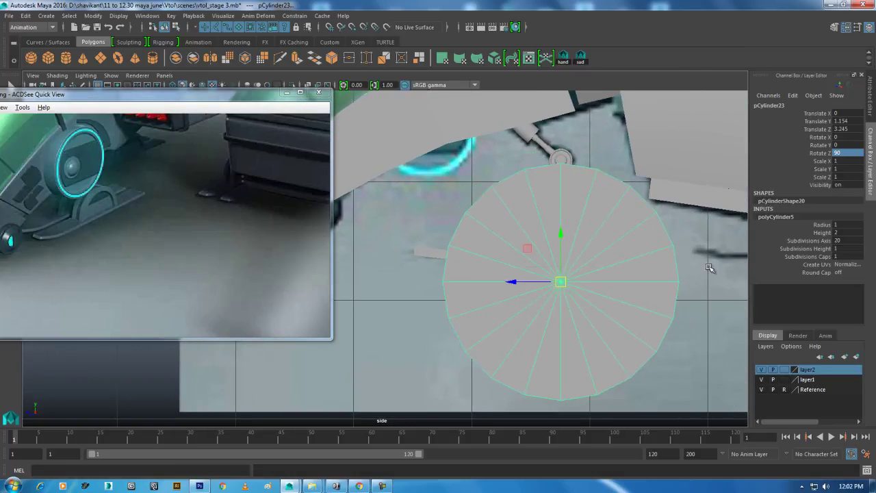
{"action": "left_click", "coordinate": [819, 225]}
Set the cylinder radius to 0.4, raise it to the reference wheel, and select its lower faces
{"action": "middle_click_drag", "start_coordinate": [655, 239], "coordinate": [652, 239]}
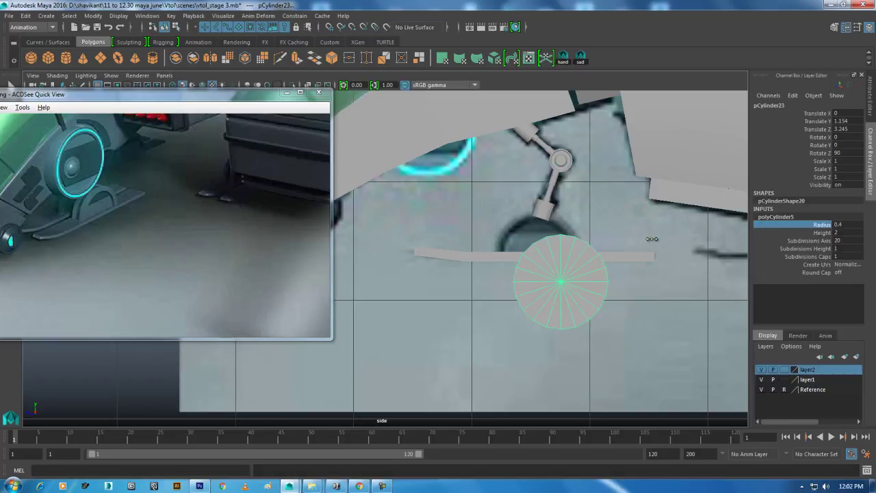
{"action": "key", "text": "w"}
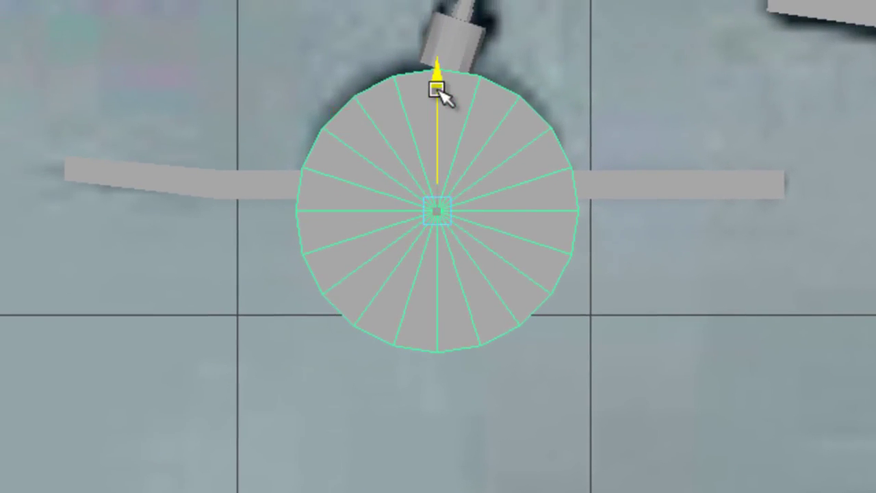
{"action": "left_click", "coordinate": [436, 88]}
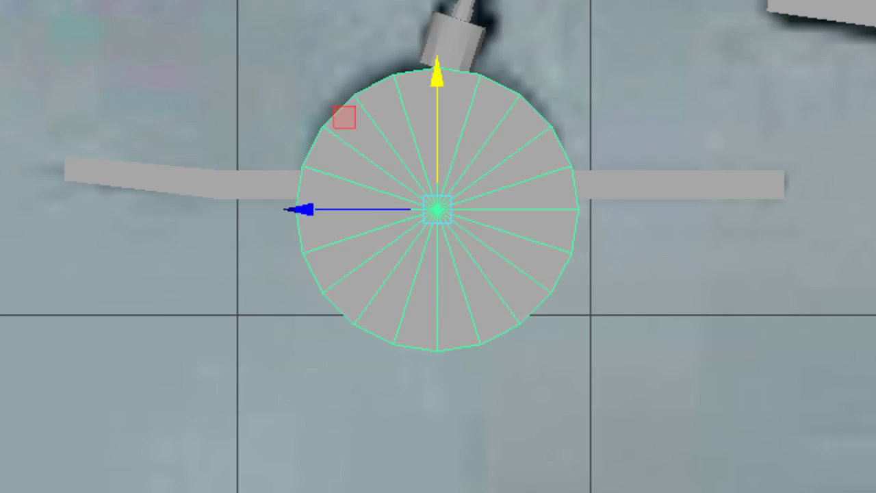
{"action": "left_click_drag", "start_coordinate": [436, 88], "coordinate": [435, 110]}
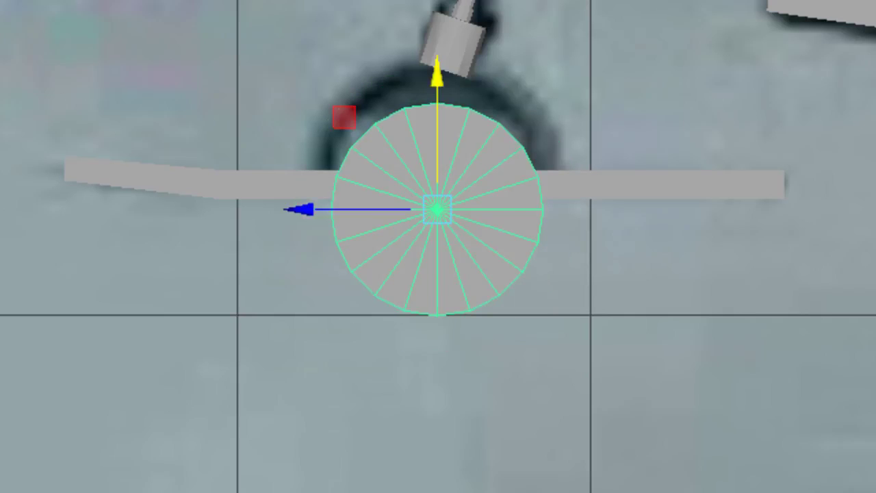
{"action": "left_click_drag", "start_coordinate": [437, 210], "coordinate": [430, 169]}
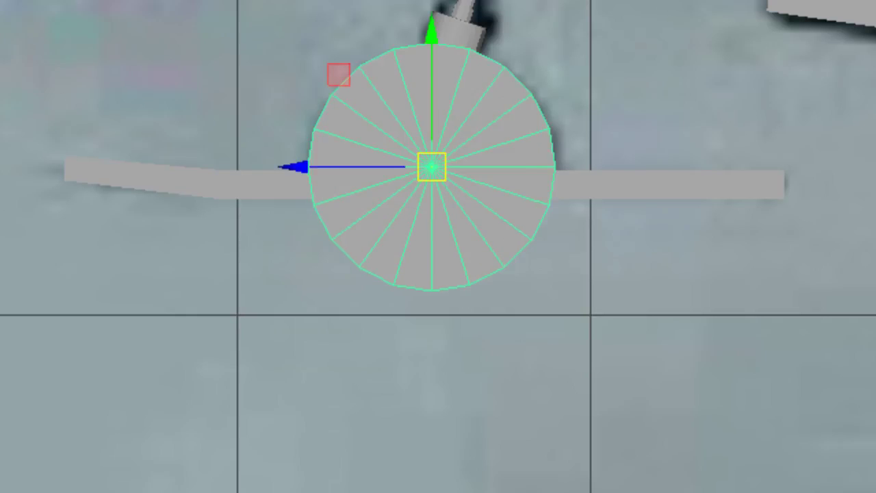
{"action": "right_click_drag", "start_coordinate": [543, 21], "coordinate": [548, 103]}
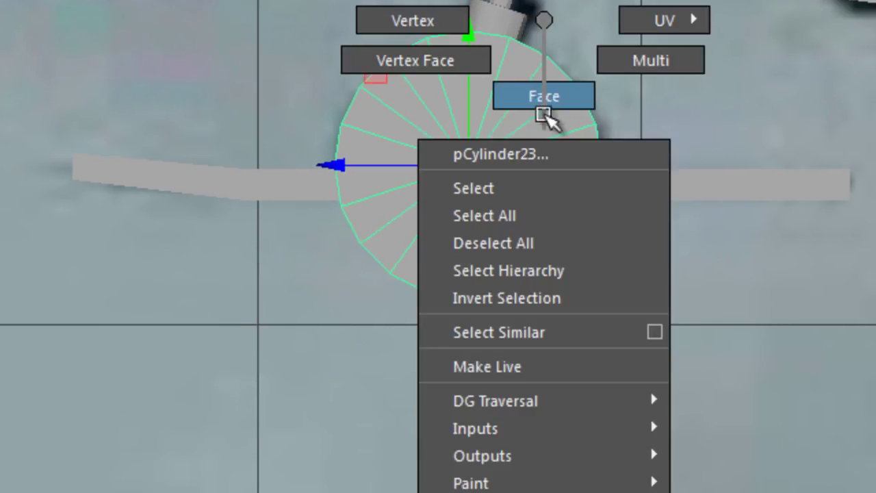
{"action": "left_click_drag", "start_coordinate": [675, 180], "coordinate": [89, 400]}
Extend the face selection to the disc's middle and switch to the front view
{"action": "left_click_drag", "start_coordinate": [706, 411], "coordinate": [274, 167]}
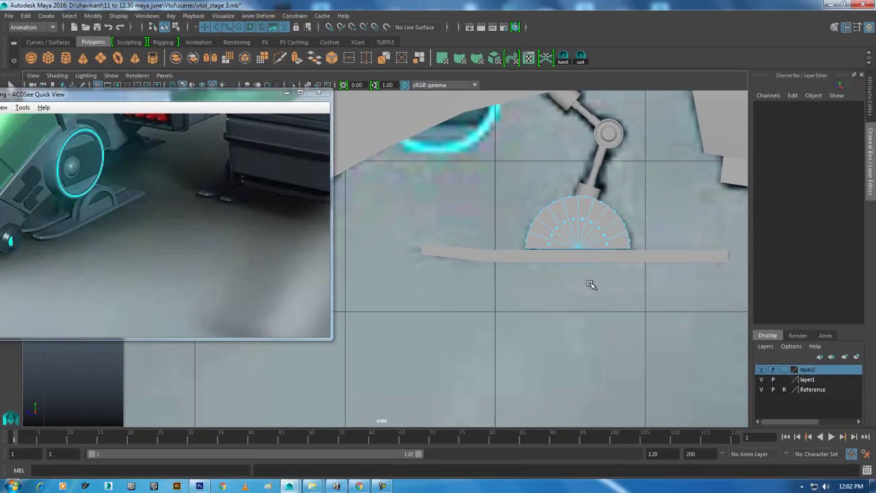
{"action": "key", "text": "space"}
{"action": "left_click_drag", "start_coordinate": [598, 255], "coordinate": [587, 274]}
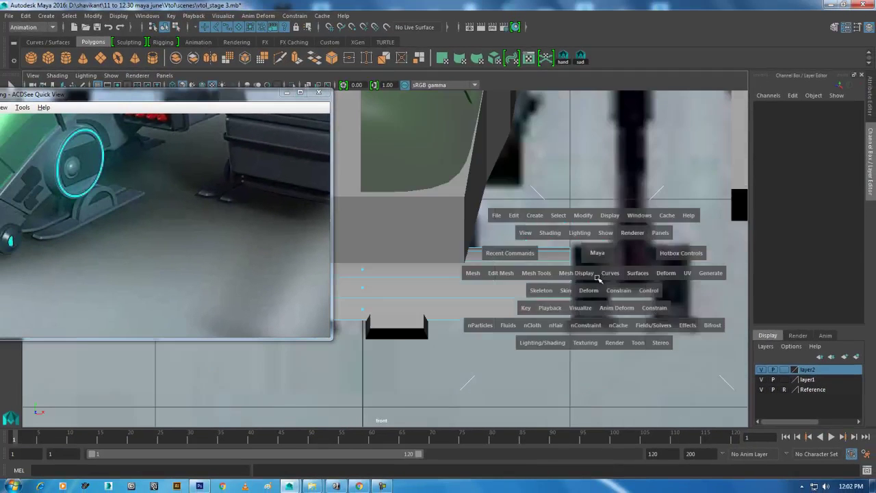
Flatten the whole wheel into a thin sliver by scaling it along Y
{"action": "right_click_drag", "start_coordinate": [530, 263], "coordinate": [548, 266]}
{"action": "scroll", "coordinate": [547, 267], "scroll_direction": "down", "scroll_amount": 3}
{"action": "key", "text": "d"}
{"action": "left_click_drag", "start_coordinate": [444, 272], "coordinate": [482, 278]}
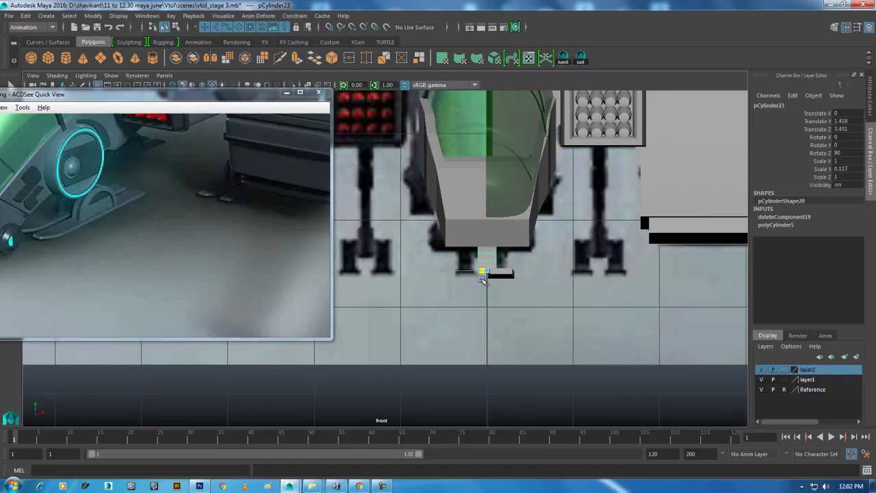
Slide the thinned wheel to the right in the front view
{"action": "scroll", "coordinate": [480, 279], "scroll_direction": "up", "scroll_amount": 1}
{"action": "scroll", "coordinate": [534, 301], "scroll_direction": "up", "scroll_amount": 1}
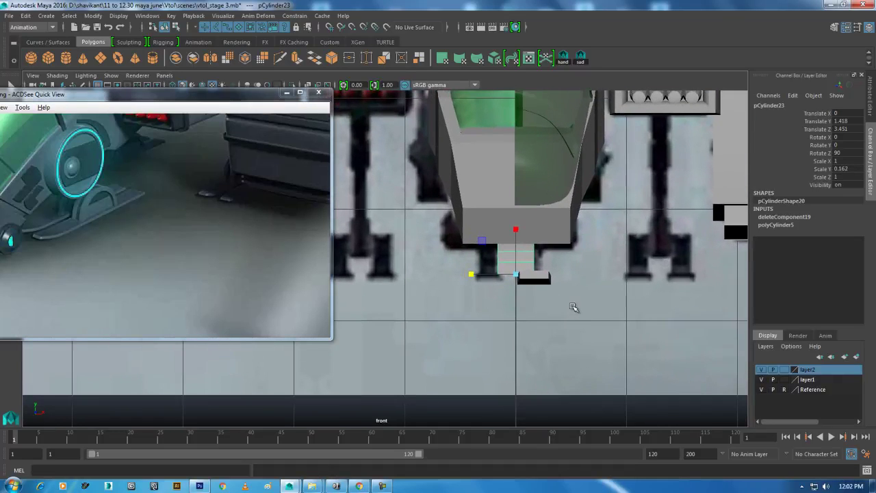
{"action": "scroll", "coordinate": [574, 301], "scroll_direction": "up", "scroll_amount": 1}
{"action": "scroll", "coordinate": [578, 277], "scroll_direction": "up", "scroll_amount": 1}
{"action": "left_click_drag", "start_coordinate": [580, 275], "coordinate": [601, 279]}
{"action": "scroll", "coordinate": [616, 315], "scroll_direction": "up", "scroll_amount": 1}
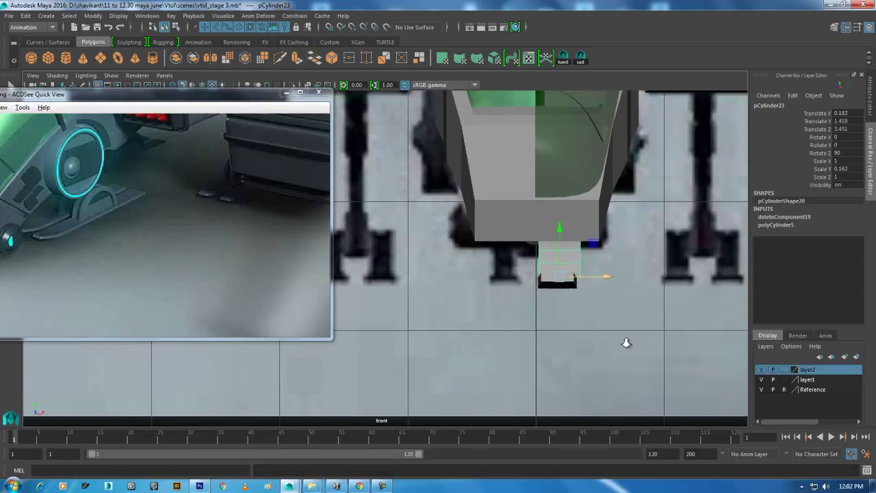
{"action": "scroll", "coordinate": [557, 280], "scroll_direction": "up", "scroll_amount": 1}
{"action": "scroll", "coordinate": [601, 336], "scroll_direction": "up", "scroll_amount": 1}
Narrow the wheel to Scale Y 0.109, nudge it to Translate X 0.154, and return to side view
{"action": "key", "text": "d"}
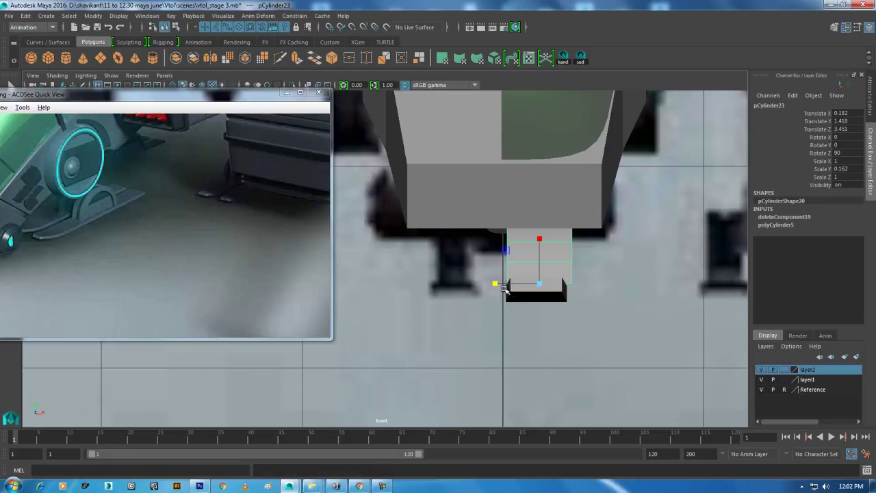
{"action": "left_click_drag", "start_coordinate": [497, 285], "coordinate": [510, 287]}
{"action": "key", "text": "w"}
{"action": "left_click_drag", "start_coordinate": [589, 283], "coordinate": [557, 293]}
{"action": "key", "text": "space"}
{"action": "right_click_drag", "start_coordinate": [638, 198], "coordinate": [638, 224]}
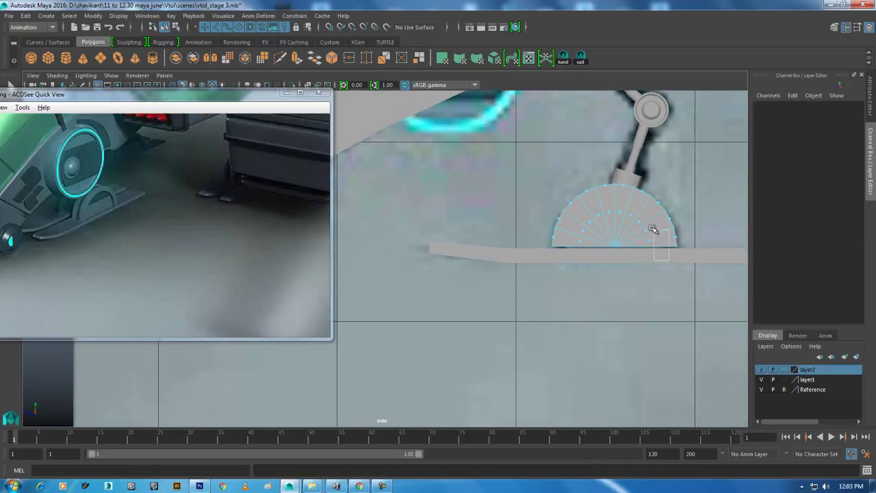
Delete the half disc's flat side faces, leaving only its thin curved rim
{"action": "left_click_drag", "start_coordinate": [585, 205], "coordinate": [303, 226]}
{"action": "left_click_drag", "start_coordinate": [222, 97], "coordinate": [235, 257]}
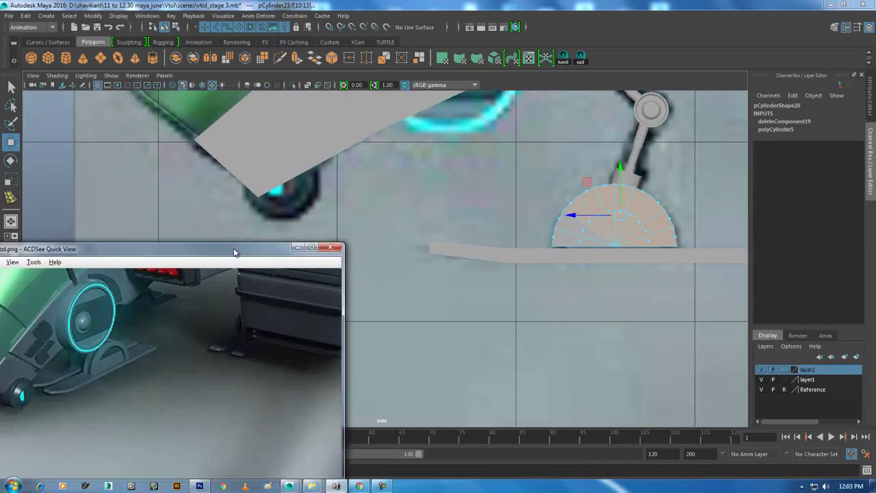
{"action": "left_click", "coordinate": [11, 105]}
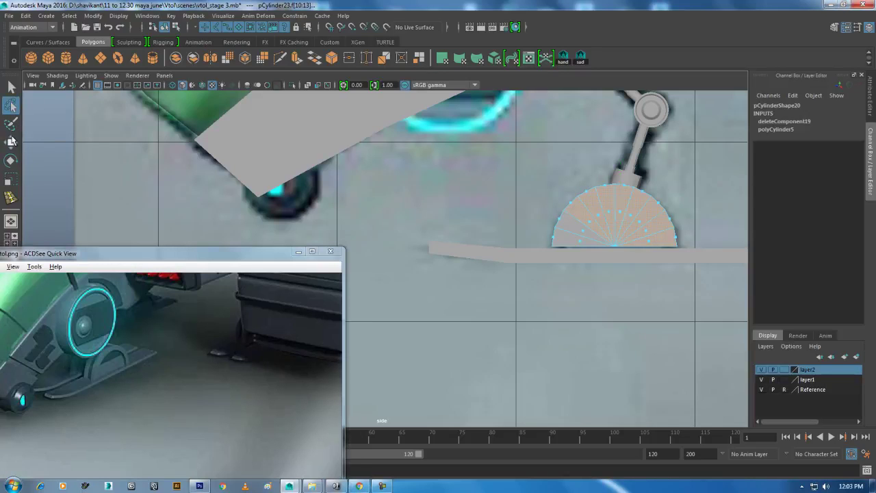
{"action": "key", "text": "F8"}
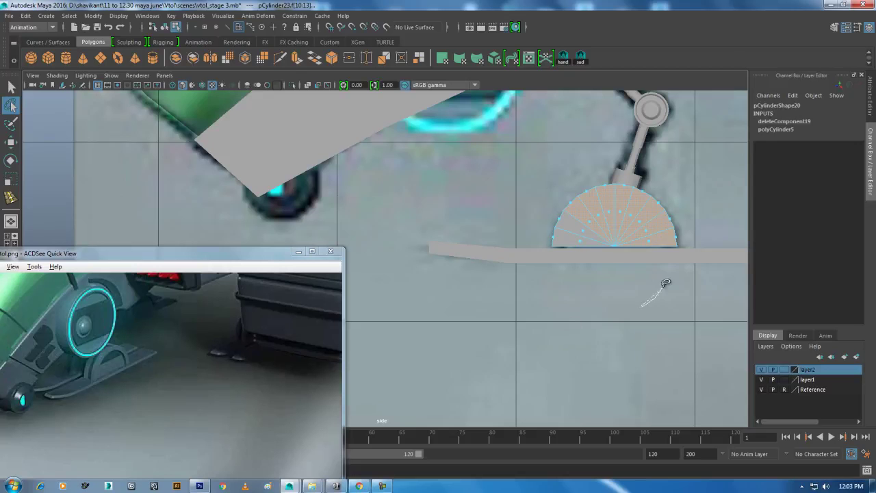
{"action": "left_click_drag", "start_coordinate": [570, 231], "coordinate": [579, 276]}
{"action": "right_click_drag", "start_coordinate": [579, 276], "coordinate": [600, 304], "text": "alt"}
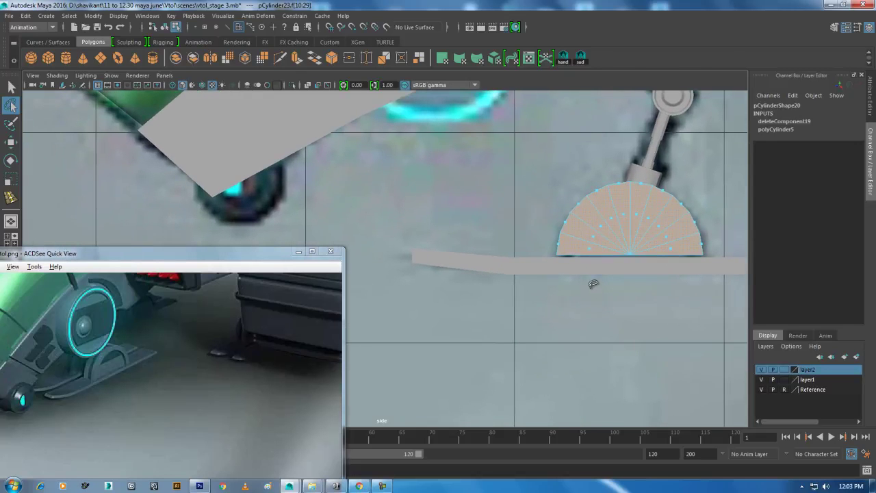
{"action": "key", "text": "Delete"}
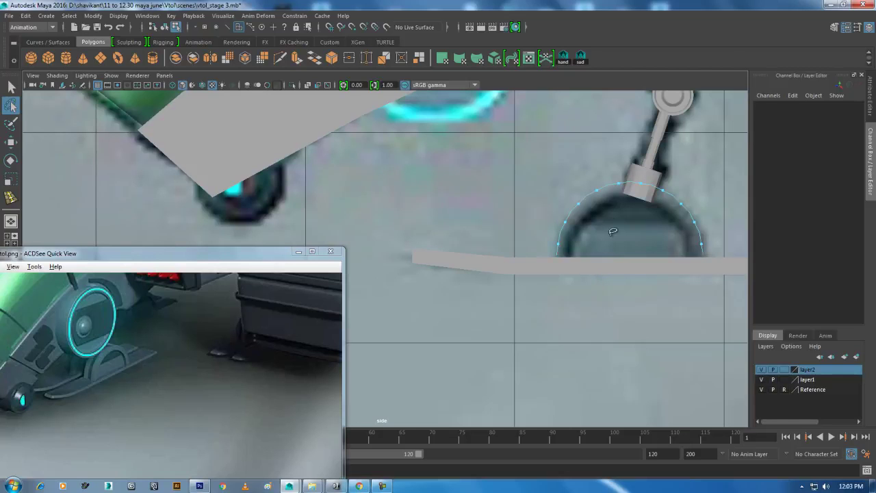
Select the rim as an object for scaling and bring the reference image forward
{"action": "key", "text": "w"}
{"action": "right_click_drag", "start_coordinate": [643, 197], "coordinate": [702, 178]}
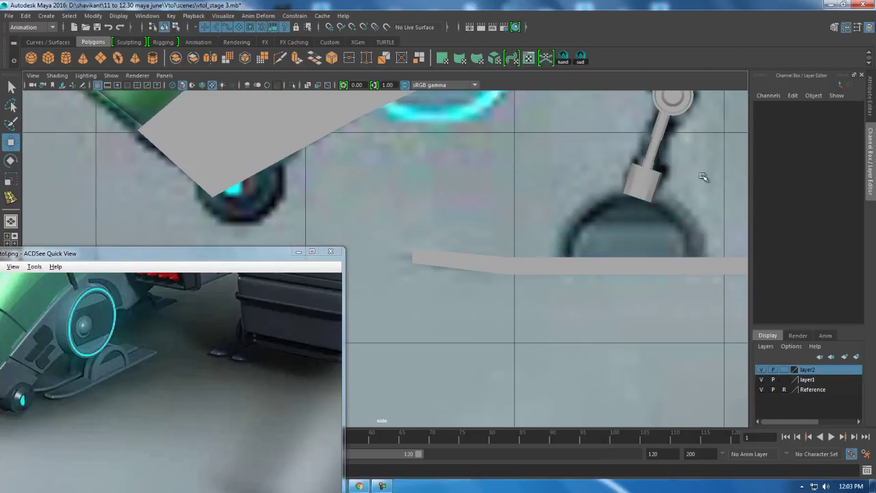
{"action": "key", "text": "r"}
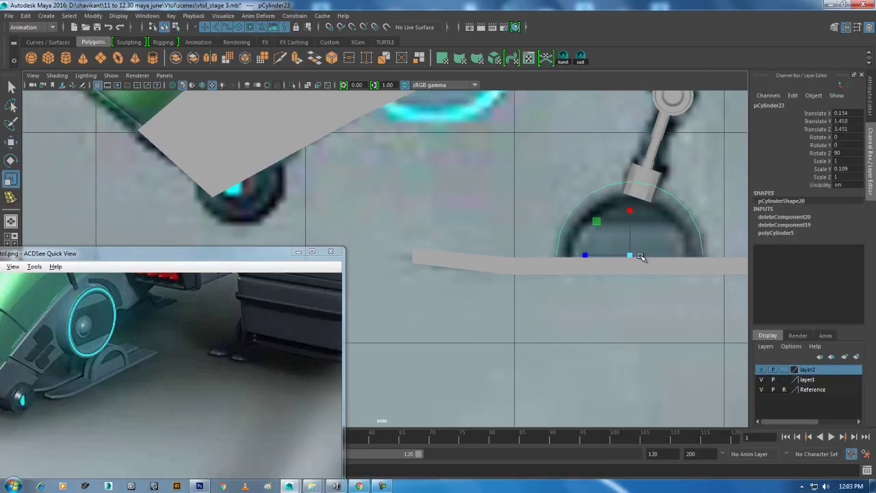
{"action": "left_click", "coordinate": [191, 391]}
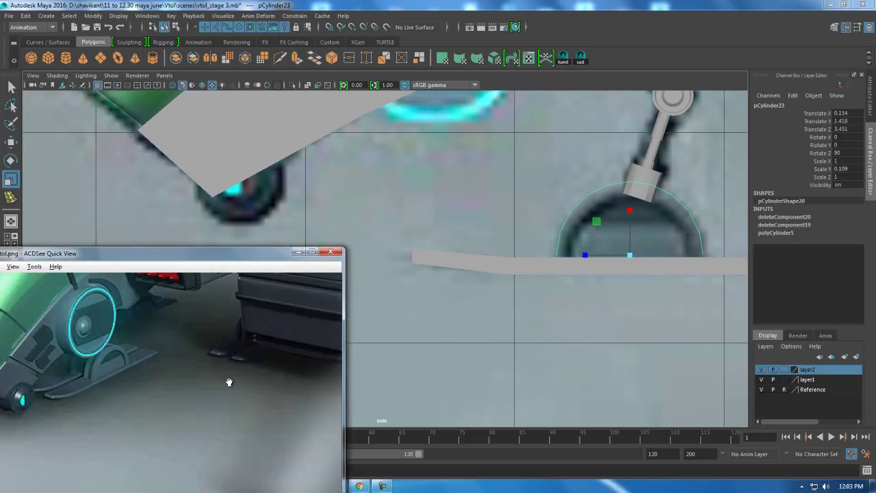
{"action": "middle_click_drag", "start_coordinate": [598, 278], "coordinate": [603, 274], "text": "alt"}
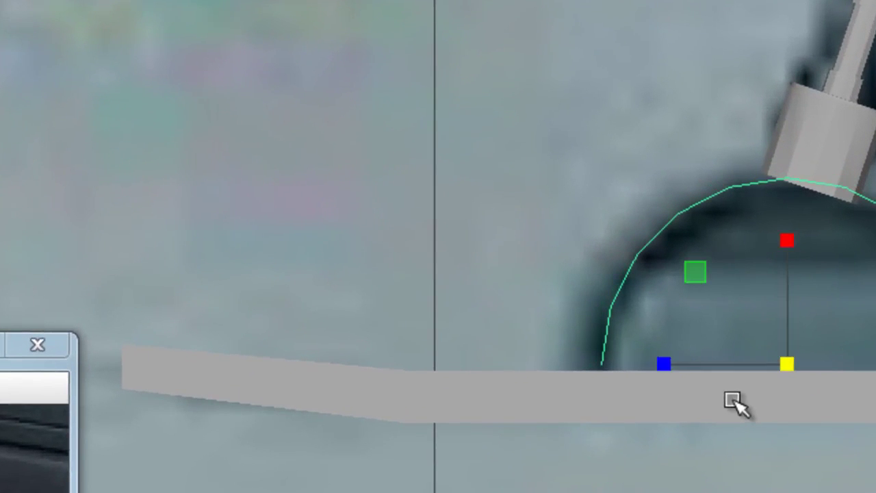
In perspective view, extrude all the arch's faces outward to give it thickness
{"action": "key", "text": "space"}
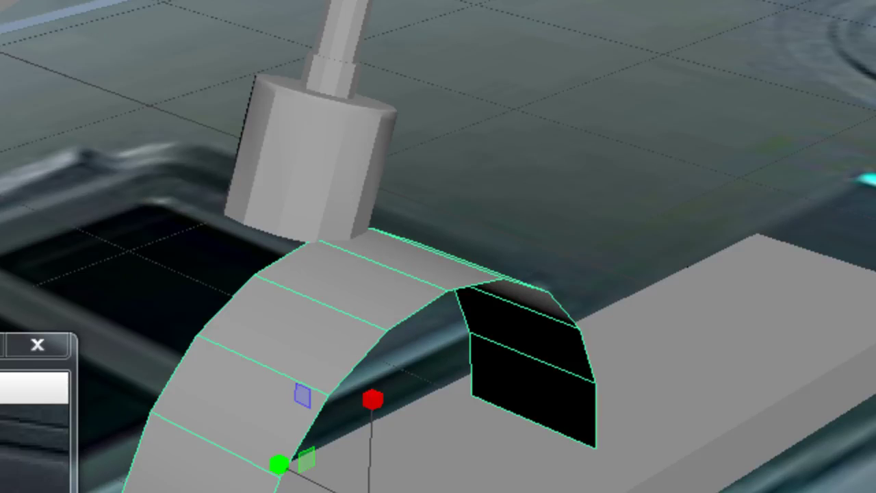
{"action": "right_click_drag", "start_coordinate": [248, 363], "coordinate": [251, 274]}
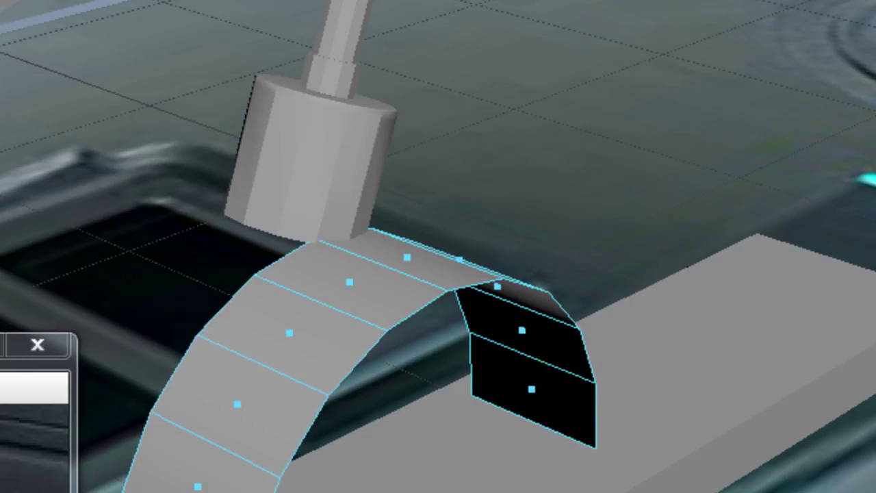
{"action": "left_click_drag", "start_coordinate": [176, 464], "coordinate": [542, 448]}
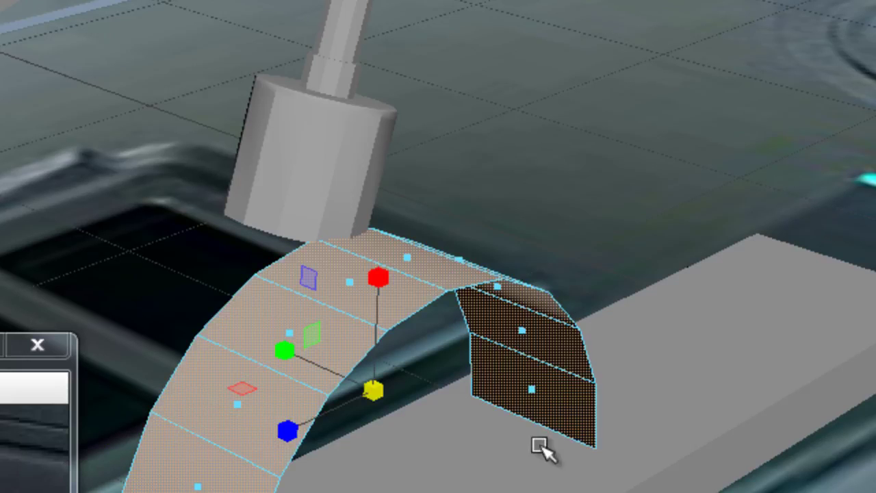
{"action": "right_click_drag", "start_coordinate": [658, 308], "coordinate": [664, 387], "text": "shift"}
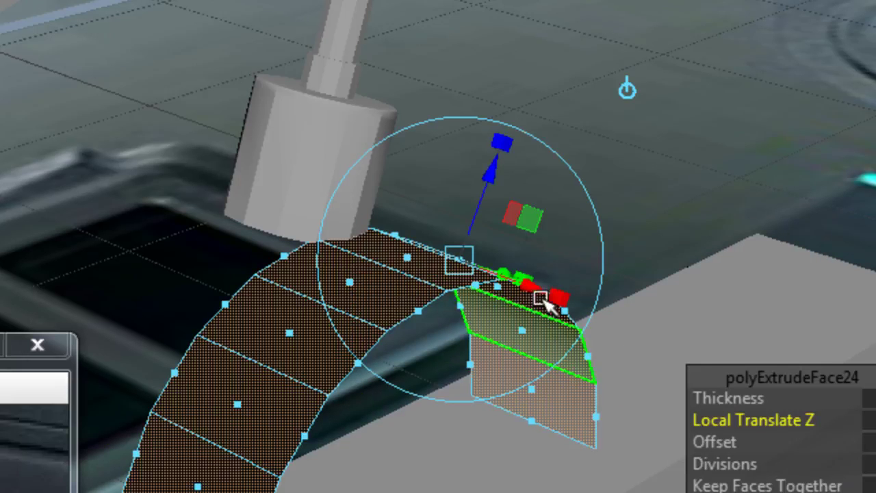
{"action": "mouse_move", "coordinate": [495, 171]}
{"action": "left_mouse_down"}
{"action": "mouse_move", "coordinate": [504, 149]}
{"action": "mouse_move", "coordinate": [535, 135]}
{"action": "left_mouse_up"}
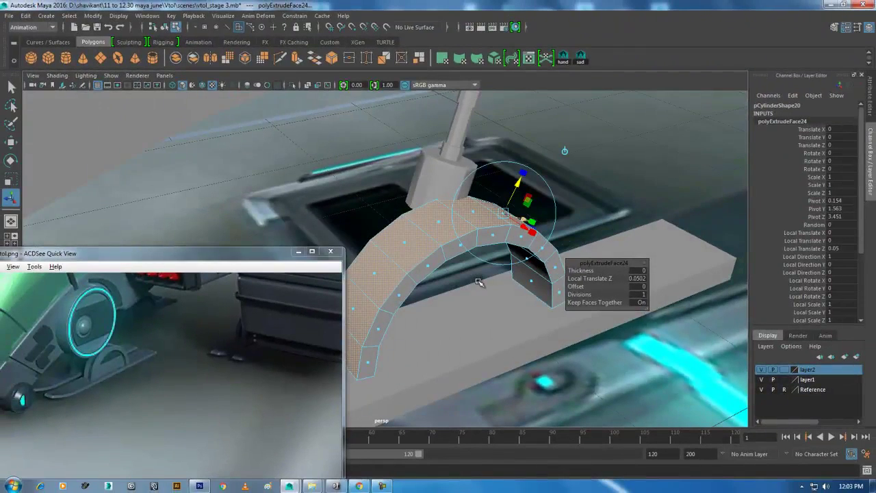
{"action": "left_click_drag", "start_coordinate": [479, 282], "coordinate": [504, 325], "text": "alt"}
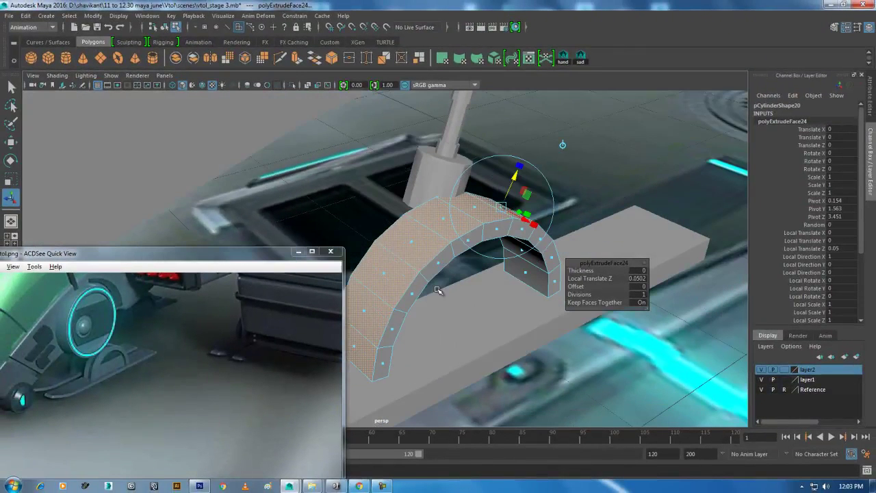
Extrude twice more with offset 0.02, pushing the faces in to form a recessed band
{"action": "right_click_drag", "start_coordinate": [469, 291], "coordinate": [460, 317], "text": "shift"}
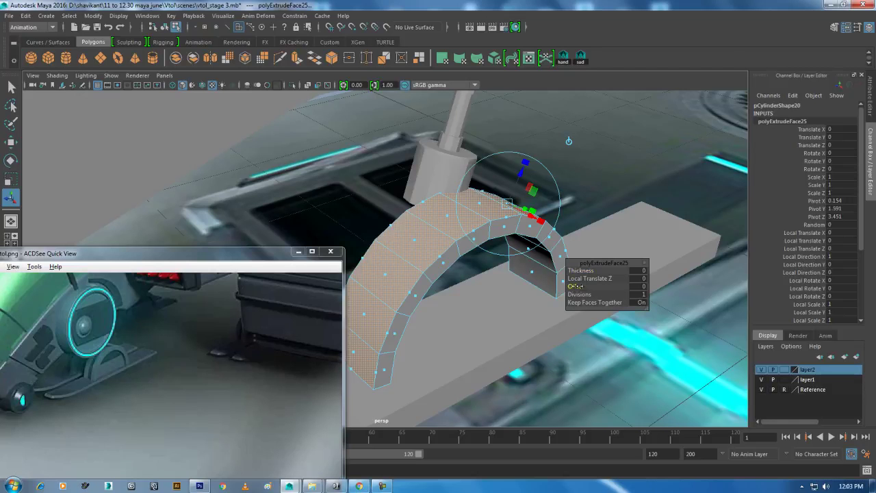
{"action": "left_click_drag", "start_coordinate": [574, 286], "coordinate": [583, 287]}
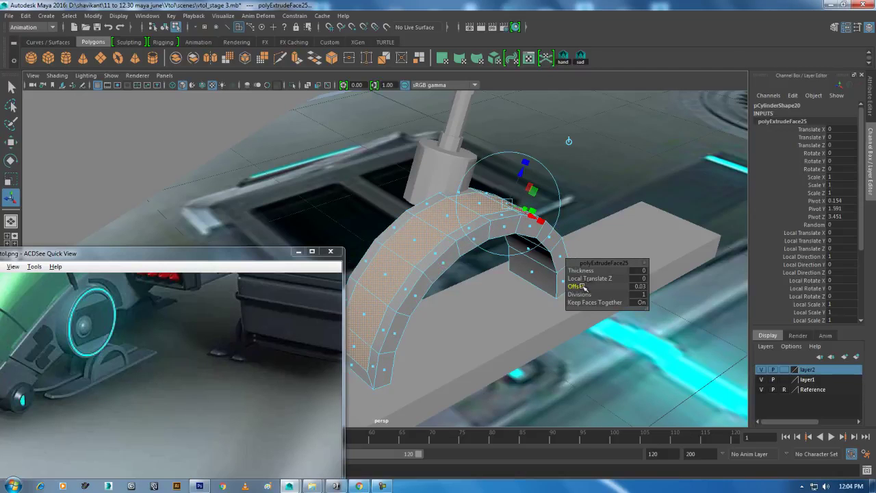
{"action": "left_click_drag", "start_coordinate": [583, 288], "coordinate": [584, 290]}
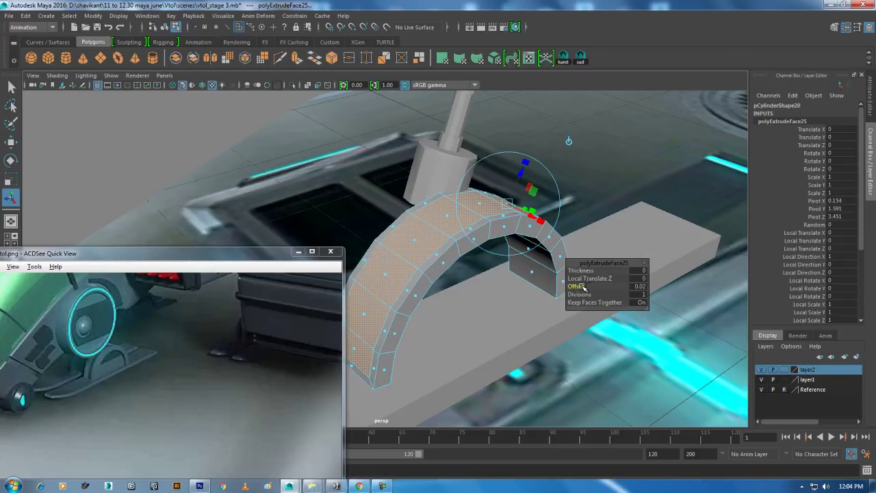
{"action": "left_click_drag", "start_coordinate": [485, 288], "coordinate": [480, 266], "text": "alt"}
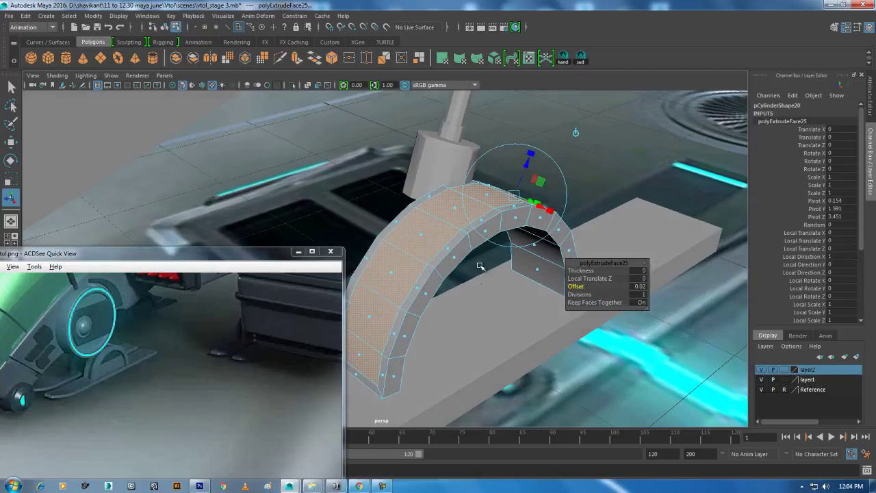
{"action": "right_click_drag", "start_coordinate": [457, 213], "coordinate": [453, 189], "text": "shift"}
{"action": "left_click_drag", "start_coordinate": [529, 164], "coordinate": [498, 211]}
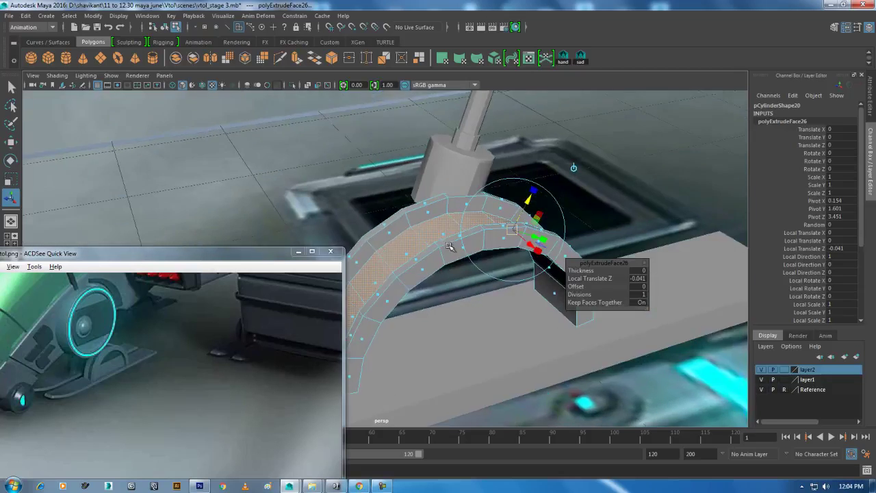
Return the arch to object mode and view it from the front
{"action": "right_click", "coordinate": [498, 211]}
{"action": "right_click_drag", "start_coordinate": [497, 210], "coordinate": [474, 182]}
{"action": "mouse_move", "coordinate": [475, 205]}
{"action": "left_mouse_down", "text": "alt"}
{"action": "mouse_move", "coordinate": [475, 240]}
{"action": "mouse_move", "coordinate": [449, 298]}
{"action": "mouse_move", "coordinate": [456, 307]}
{"action": "mouse_move", "coordinate": [468, 287]}
{"action": "mouse_move", "coordinate": [452, 282]}
{"action": "left_mouse_up", "text": "alt"}
Turn off the arch's smooth preview and check its blocky shape in the side view
{"action": "key", "text": "3"}
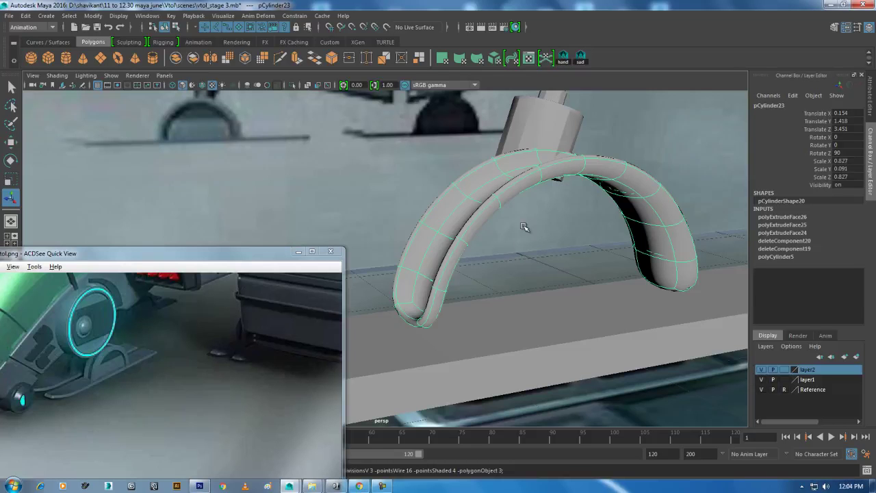
{"action": "key", "text": "1"}
{"action": "mouse_move", "coordinate": [524, 228]}
{"action": "left_mouse_down", "text": "alt"}
{"action": "mouse_move", "coordinate": [489, 304]}
{"action": "mouse_move", "coordinate": [473, 308]}
{"action": "mouse_move", "coordinate": [609, 306]}
{"action": "left_mouse_up", "text": "alt"}
{"action": "key", "text": "space"}
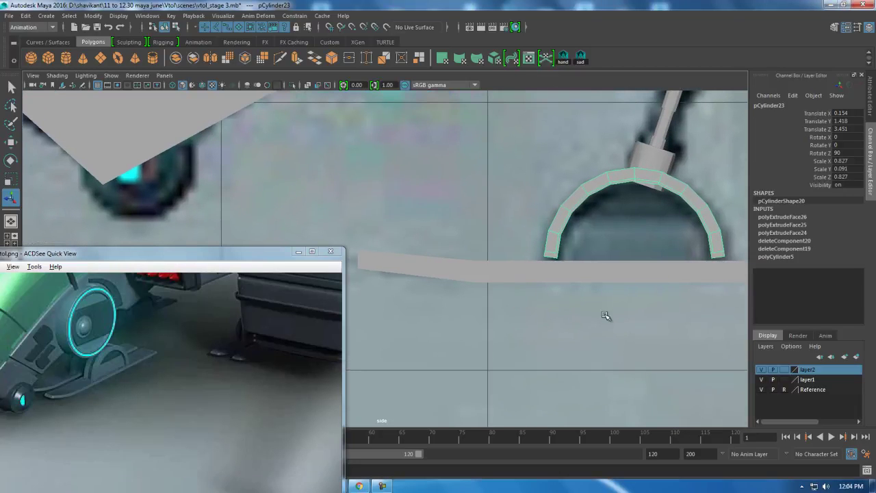
{"action": "key", "text": "w"}
{"action": "middle_click_drag", "start_coordinate": [625, 291], "coordinate": [599, 251], "text": "alt"}
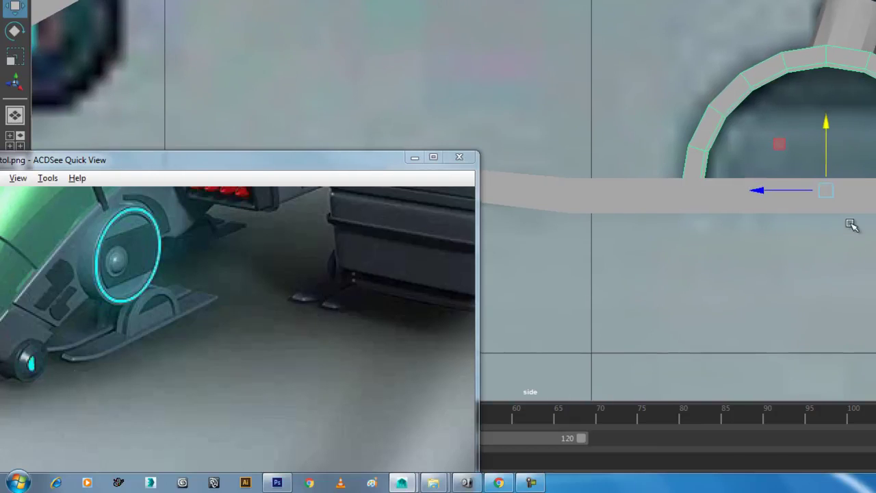
{"action": "key", "text": "space"}
{"action": "left_click", "coordinate": [826, 142]}
Compare the arch against the robot's leg in the ACDSee reference image
{"action": "mouse_move", "coordinate": [789, 201]}
{"action": "left_mouse_down", "text": "alt"}
{"action": "mouse_move", "coordinate": [831, 189]}
{"action": "mouse_move", "coordinate": [801, 121]}
{"action": "left_mouse_up", "text": "alt"}
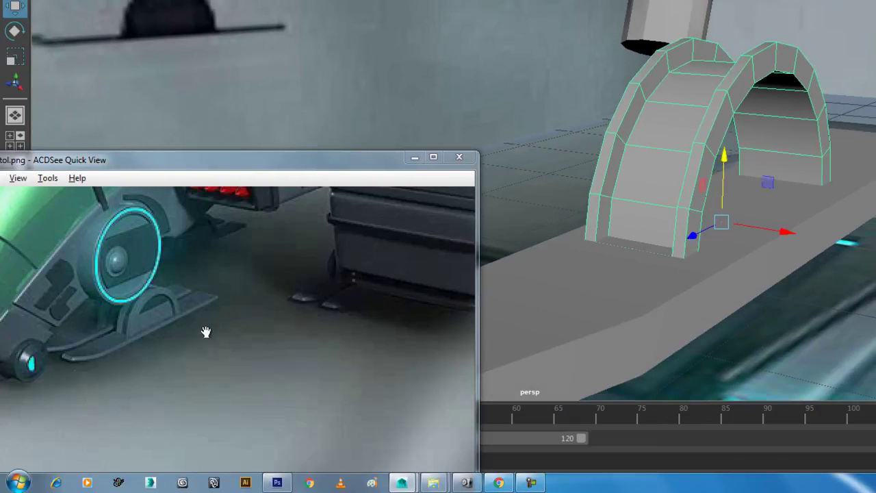
{"action": "left_click_drag", "start_coordinate": [192, 308], "coordinate": [207, 331]}
{"action": "scroll", "coordinate": [298, 313], "scroll_direction": "down", "scroll_amount": 3}
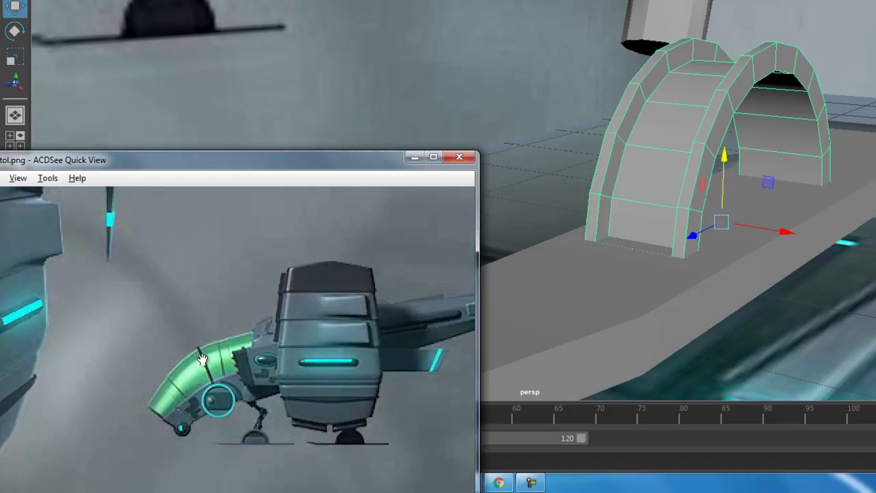
{"action": "left_click_drag", "start_coordinate": [302, 410], "coordinate": [331, 351]}
{"action": "scroll", "coordinate": [320, 354], "scroll_direction": "up", "scroll_amount": 3}
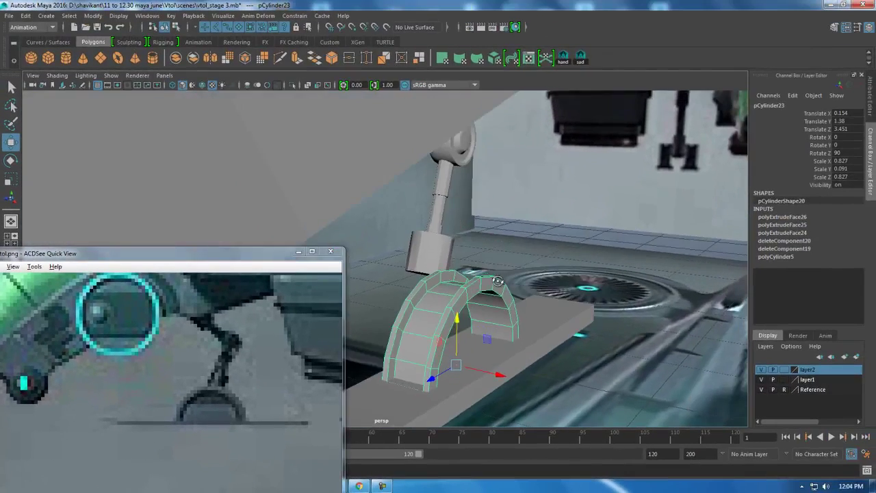
Select the rod pieces pCylinder21 and pCylinder22 above the arch
{"action": "mouse_move", "coordinate": [486, 228]}
{"action": "left_mouse_down", "text": "alt"}
{"action": "mouse_move", "coordinate": [467, 241]}
{"action": "mouse_move", "coordinate": [481, 276]}
{"action": "mouse_move", "coordinate": [491, 274]}
{"action": "left_mouse_up", "text": "alt"}
{"action": "left_click", "coordinate": [468, 241]}
{"action": "left_click", "coordinate": [450, 230]}
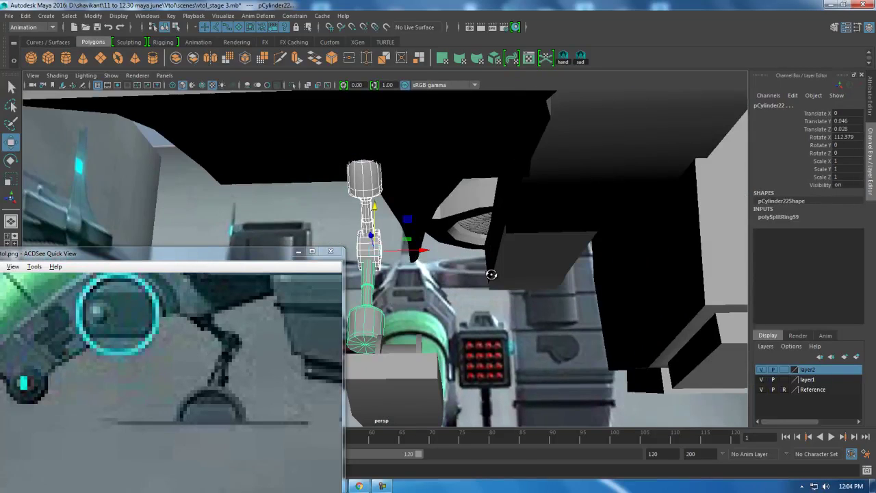
In front view, shift the rod piece to Translate X 0.154 to line up with the arch
{"action": "key", "text": "space"}
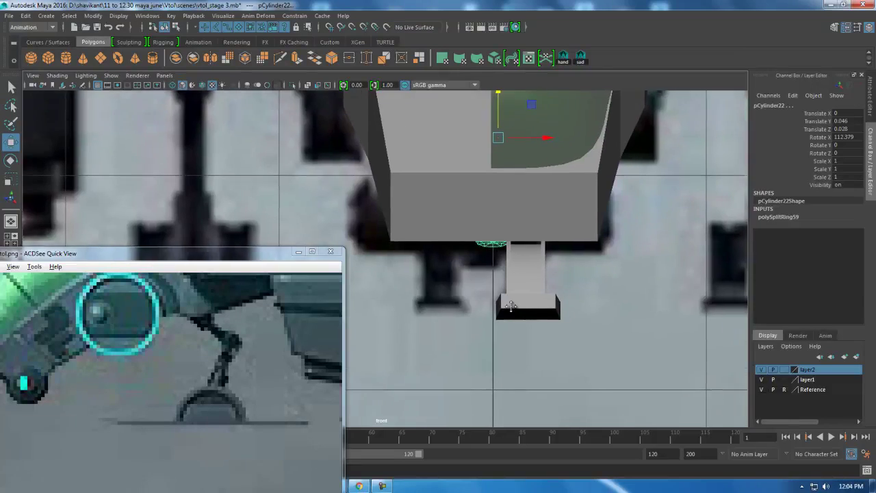
{"action": "scroll", "coordinate": [493, 294], "scroll_direction": "down", "scroll_amount": 5}
{"action": "scroll", "coordinate": [514, 342], "scroll_direction": "up", "scroll_amount": 2}
{"action": "scroll", "coordinate": [529, 399], "scroll_direction": "up", "scroll_amount": 2}
{"action": "scroll", "coordinate": [464, 241], "scroll_direction": "up", "scroll_amount": 1}
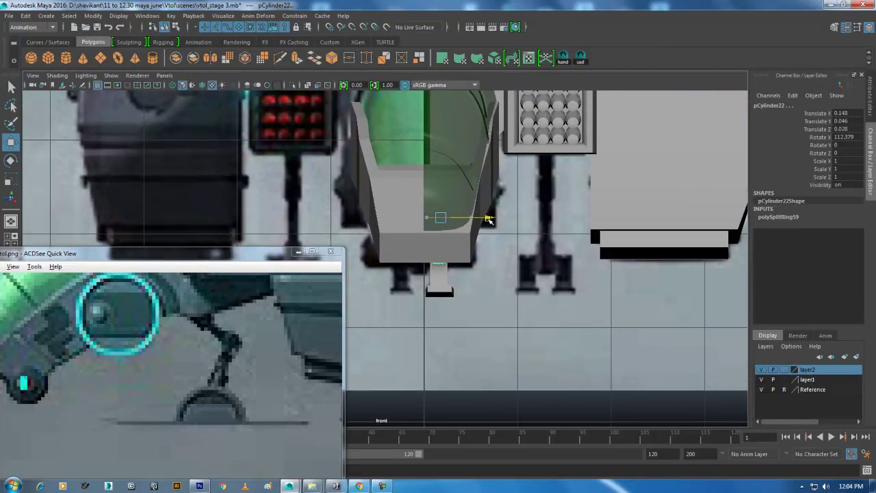
Check the rod's alignment in the side view, then return to perspective
{"action": "key", "text": "space"}
{"action": "left_click_drag", "start_coordinate": [483, 291], "coordinate": [541, 280]}
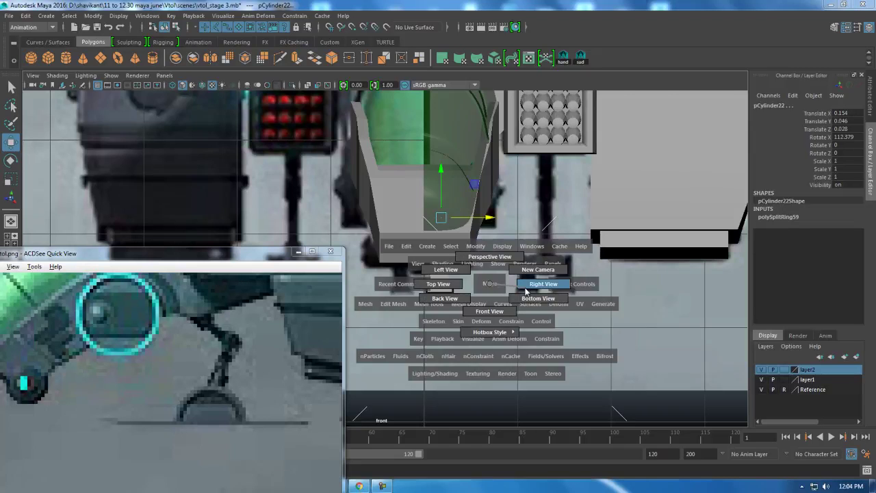
{"action": "scroll", "coordinate": [546, 280], "scroll_direction": "down", "scroll_amount": 3}
{"action": "scroll", "coordinate": [582, 262], "scroll_direction": "up", "scroll_amount": 1}
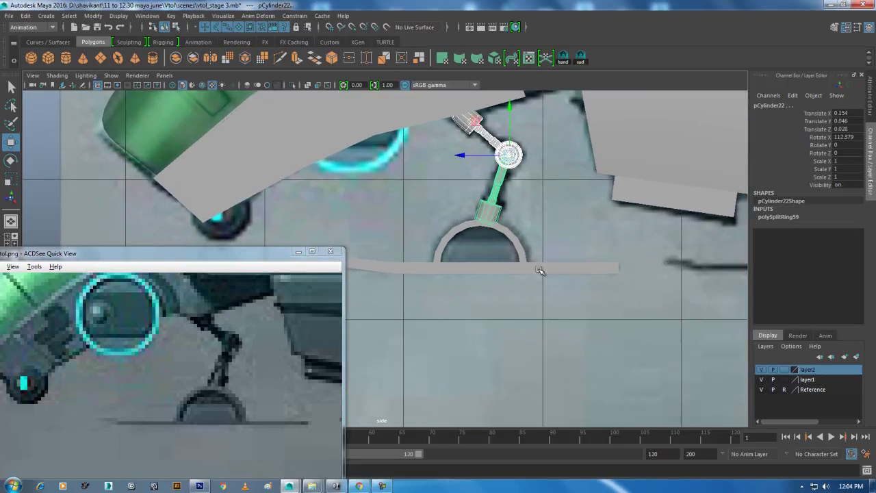
{"action": "scroll", "coordinate": [541, 270], "scroll_direction": "up", "scroll_amount": 1}
{"action": "key", "text": "space"}
{"action": "left_click", "coordinate": [556, 218]}
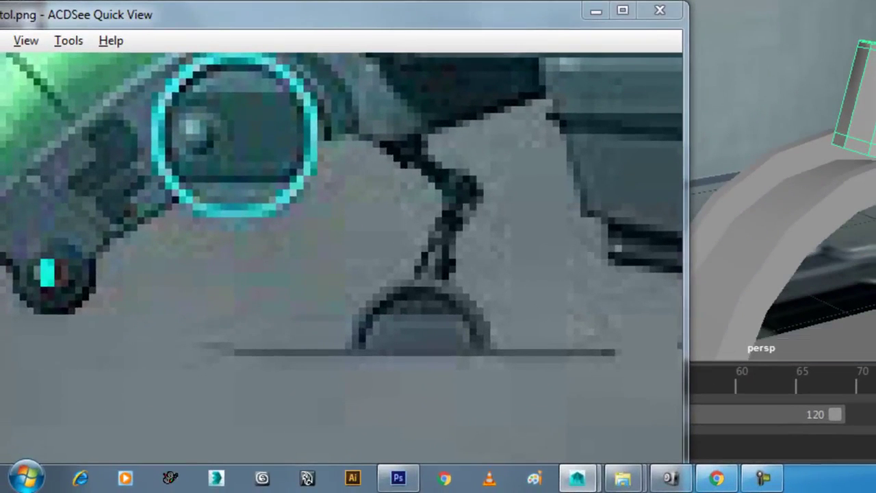
Pan the ACDSee reference image to the ship's red-lit top view
{"action": "scroll", "coordinate": [449, 277], "scroll_direction": "down", "scroll_amount": 1}
{"action": "scroll", "coordinate": [385, 141], "scroll_direction": "down", "scroll_amount": 1}
{"action": "scroll", "coordinate": [415, 299], "scroll_direction": "down", "scroll_amount": 1}
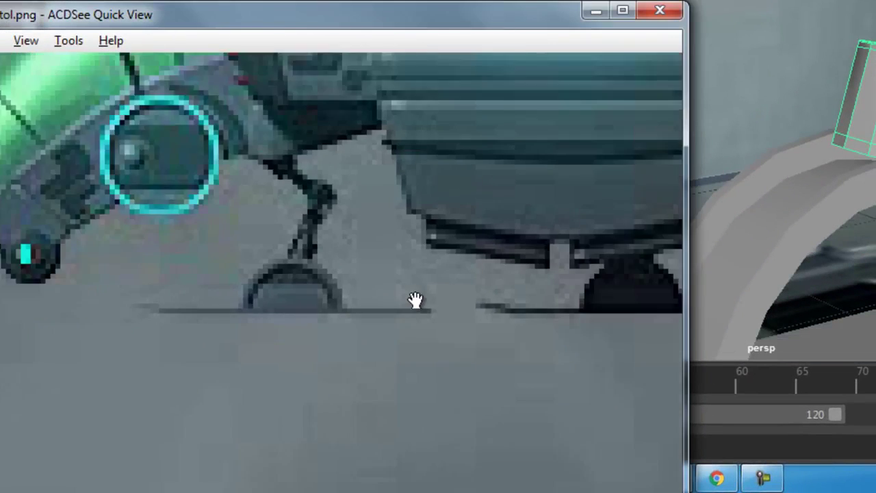
{"action": "scroll", "coordinate": [428, 305], "scroll_direction": "down", "scroll_amount": 2}
{"action": "scroll", "coordinate": [428, 305], "scroll_direction": "down", "scroll_amount": 2}
{"action": "scroll", "coordinate": [428, 228], "scroll_direction": "down", "scroll_amount": 2}
{"action": "scroll", "coordinate": [416, 212], "scroll_direction": "up", "scroll_amount": 2}
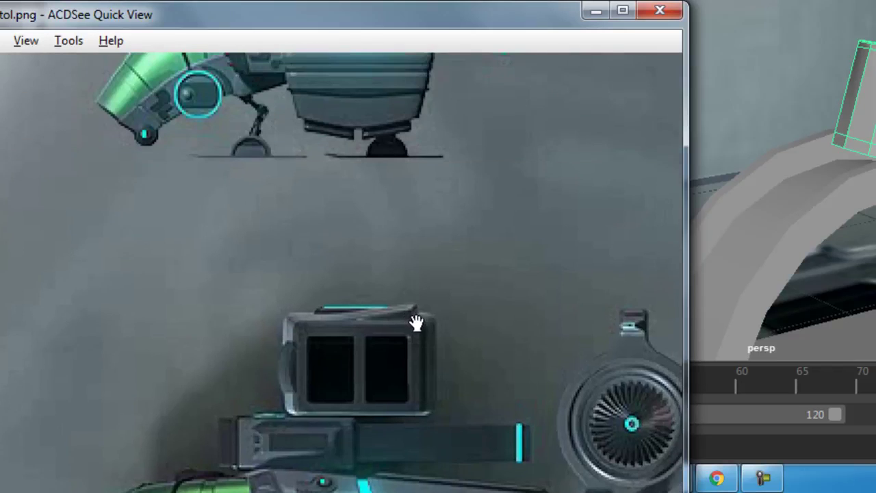
{"action": "scroll", "coordinate": [415, 321], "scroll_direction": "down", "scroll_amount": 1}
{"action": "left_click_drag", "start_coordinate": [394, 340], "coordinate": [463, 211]}
{"action": "scroll", "coordinate": [463, 463], "scroll_direction": "down", "scroll_amount": 1}
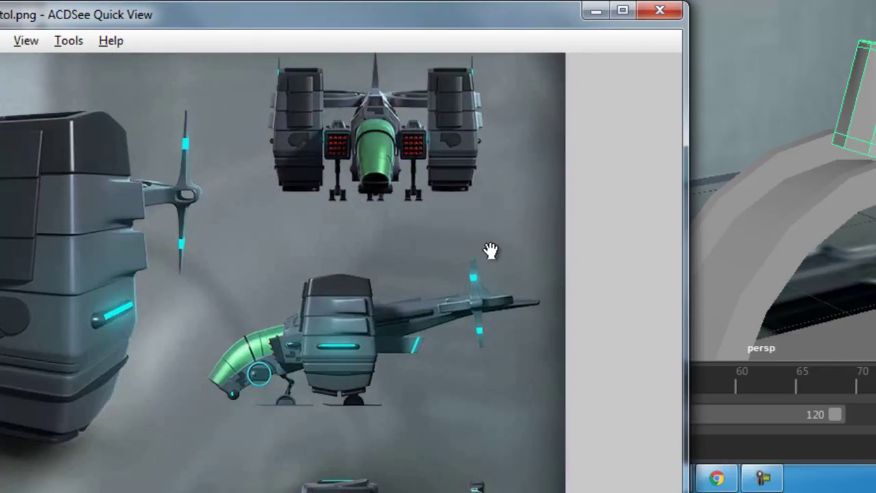
{"action": "scroll", "coordinate": [491, 250], "scroll_direction": "up", "scroll_amount": 2}
{"action": "left_click_drag", "start_coordinate": [489, 251], "coordinate": [458, 346]}
{"action": "scroll", "coordinate": [479, 321], "scroll_direction": "up", "scroll_amount": 2}
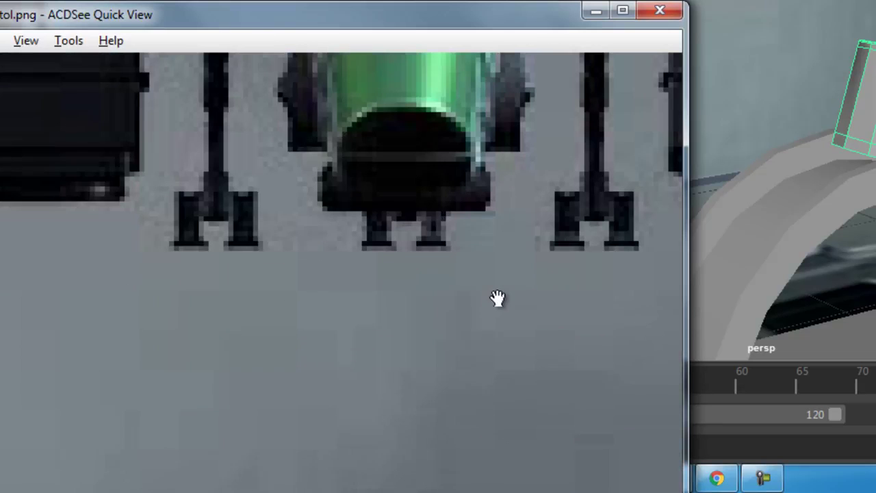
{"action": "mouse_move", "coordinate": [595, 228]}
{"action": "left_mouse_down"}
{"action": "mouse_move", "coordinate": [427, 231]}
{"action": "mouse_move", "coordinate": [485, 323]}
{"action": "mouse_move", "coordinate": [472, 329]}
{"action": "left_mouse_up"}
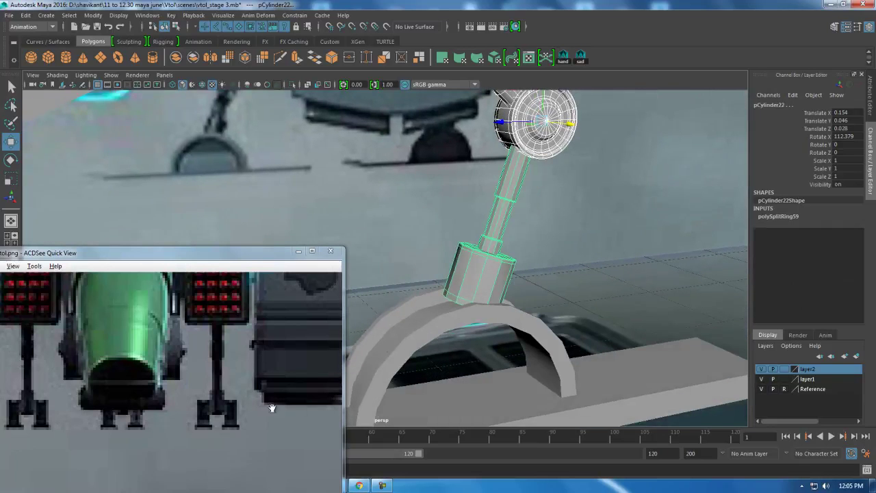
In side view, select the vertices at the base of the arm's cylinder block
{"action": "key", "text": "space"}
{"action": "left_click_drag", "start_coordinate": [433, 361], "coordinate": [508, 349]}
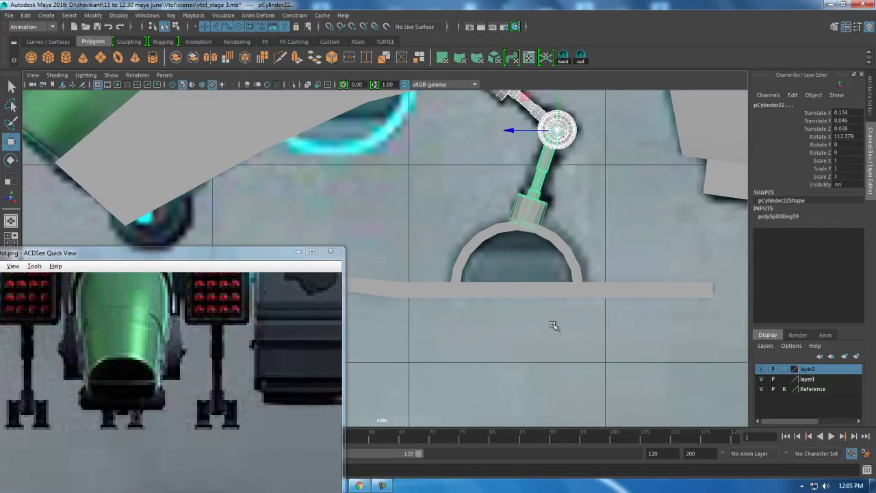
{"action": "scroll", "coordinate": [551, 287], "scroll_direction": "up", "scroll_amount": 2}
{"action": "right_click_drag", "start_coordinate": [552, 233], "coordinate": [495, 192]}
{"action": "scroll", "coordinate": [616, 219], "scroll_direction": "up", "scroll_amount": 2}
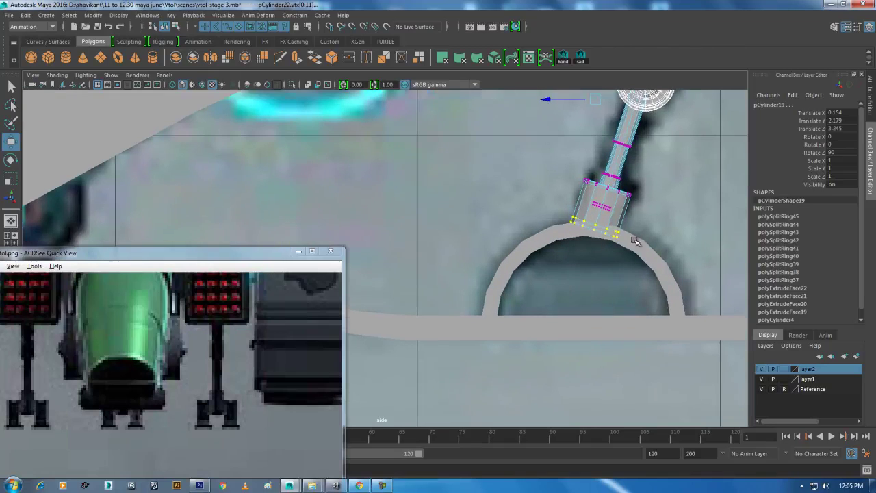
{"action": "middle_click_drag", "start_coordinate": [623, 216], "coordinate": [578, 267], "text": "alt"}
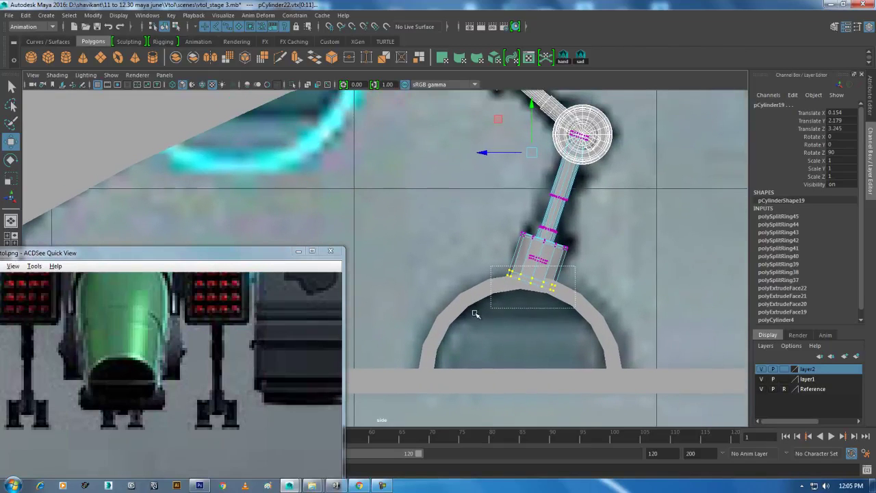
{"action": "left_click_drag", "start_coordinate": [475, 314], "coordinate": [507, 315]}
{"action": "scroll", "coordinate": [643, 158], "scroll_direction": "up", "scroll_amount": 2}
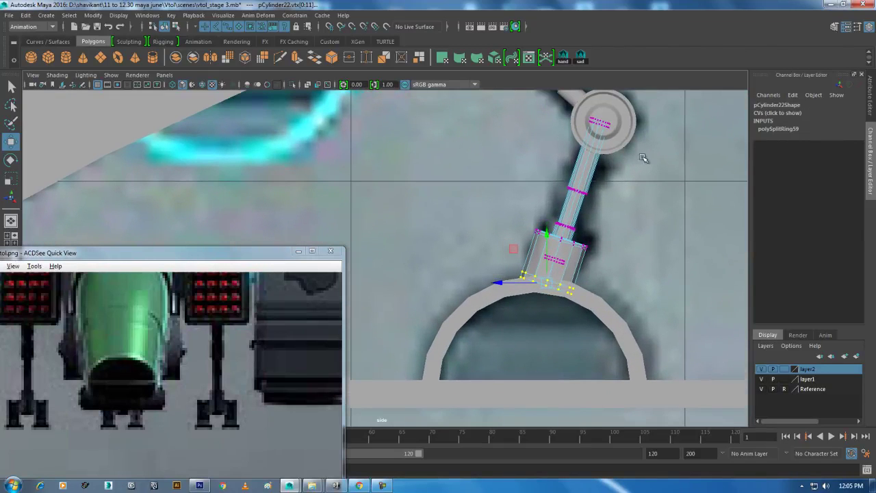
Set the Move tool's axis orientation to Component
{"action": "left_click", "coordinate": [849, 29]}
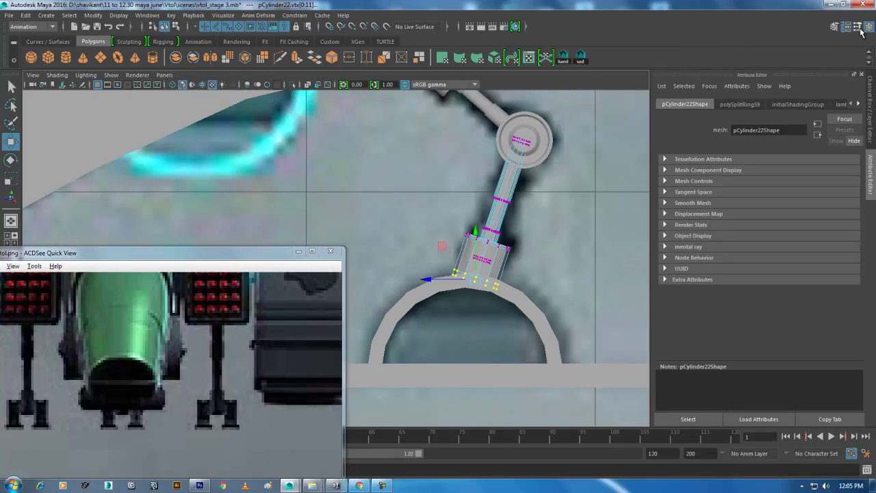
{"action": "left_click", "coordinate": [860, 29]}
{"action": "left_click", "coordinate": [98, 117]}
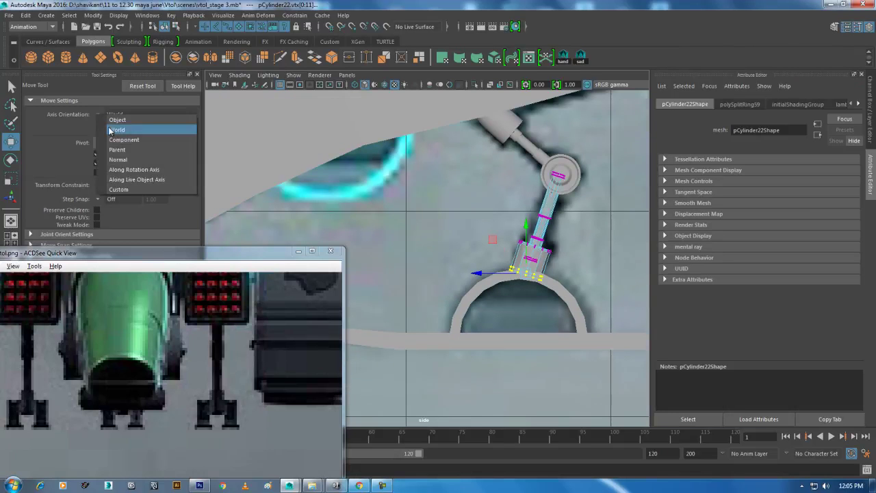
{"action": "left_click", "coordinate": [113, 121]}
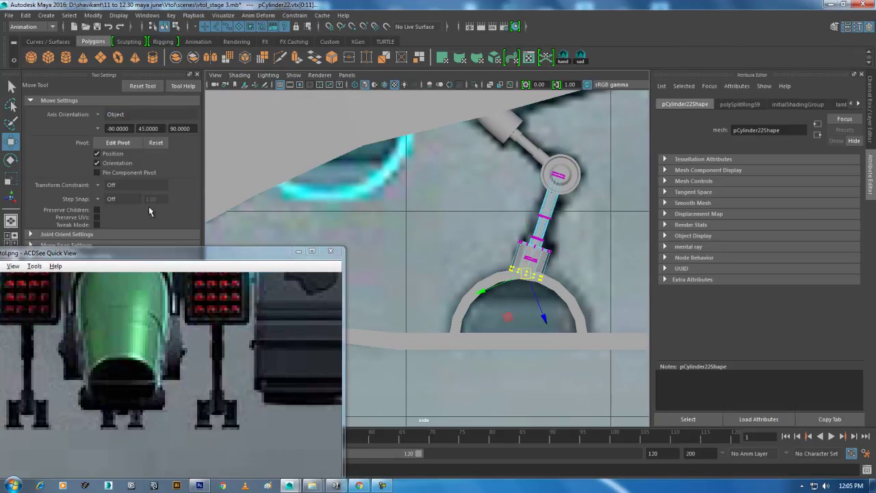
{"action": "left_click", "coordinate": [98, 117]}
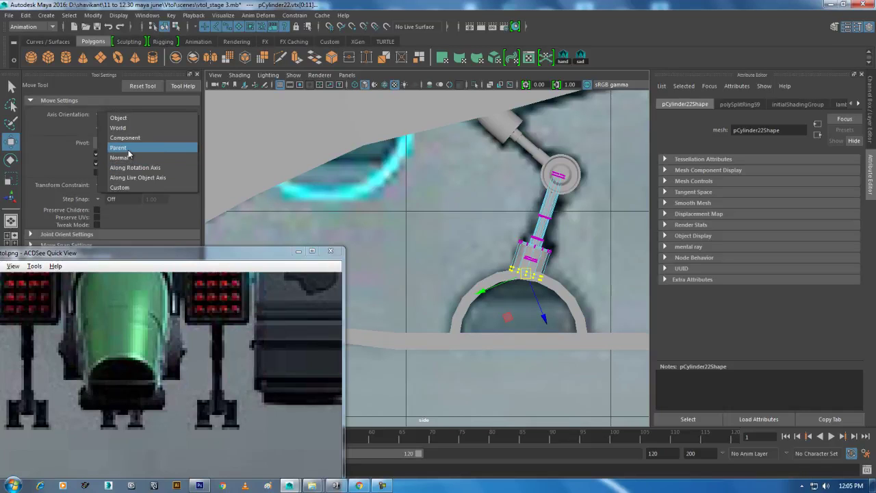
{"action": "left_click", "coordinate": [130, 138]}
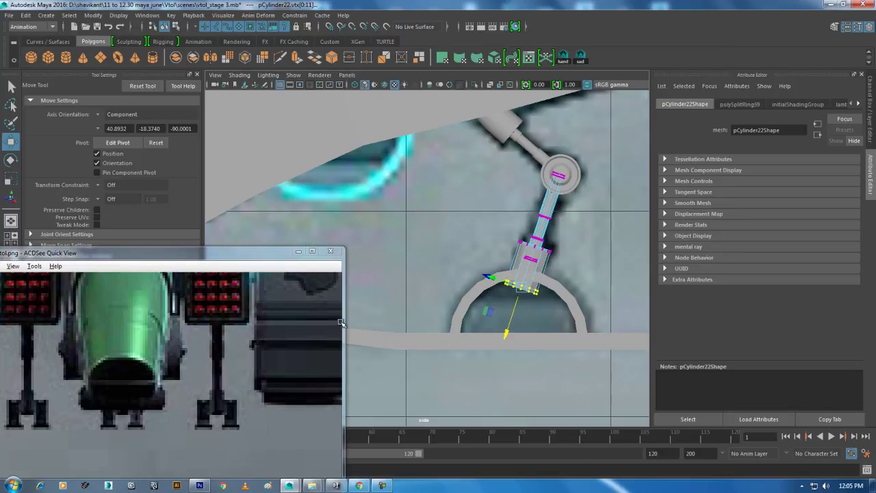
Bevel a horizontal edge ring on the block just above the arch
{"action": "scroll", "coordinate": [560, 231], "scroll_direction": "up", "scroll_amount": 1}
{"action": "scroll", "coordinate": [568, 261], "scroll_direction": "up", "scroll_amount": 1}
{"action": "scroll", "coordinate": [592, 260], "scroll_direction": "up", "scroll_amount": 1}
{"action": "scroll", "coordinate": [517, 271], "scroll_direction": "up", "scroll_amount": 2}
{"action": "scroll", "coordinate": [518, 270], "scroll_direction": "up", "scroll_amount": 1}
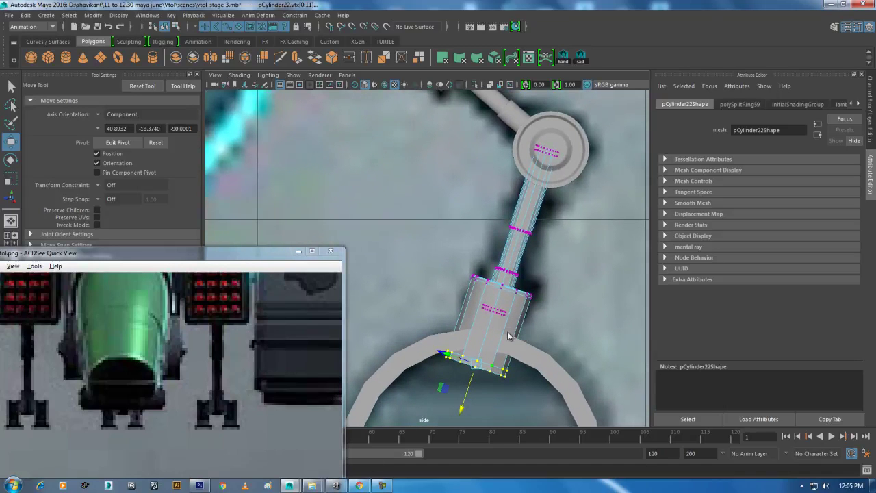
{"action": "left_click_drag", "start_coordinate": [508, 335], "coordinate": [543, 311], "text": "alt"}
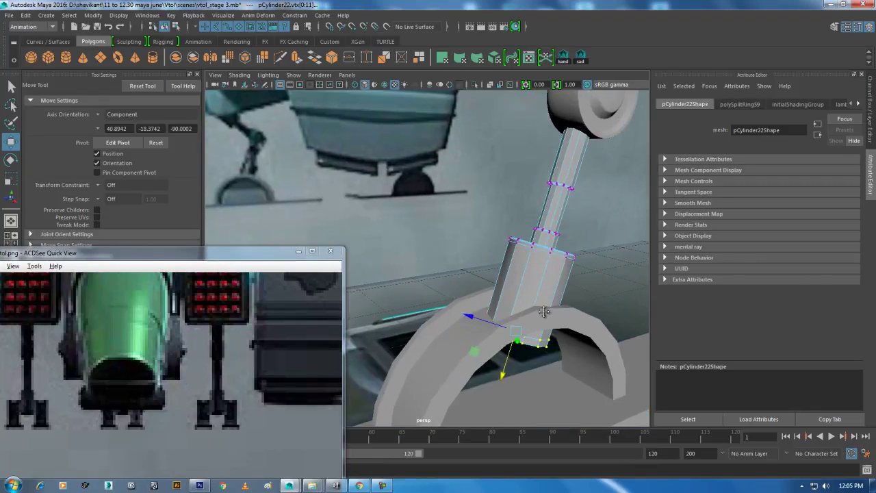
{"action": "right_click_drag", "start_coordinate": [548, 213], "coordinate": [548, 233]}
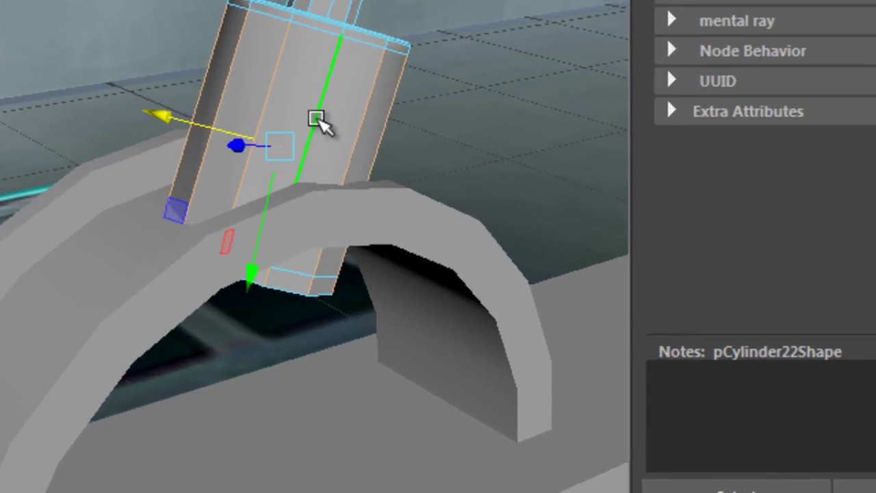
{"action": "right_click_drag", "start_coordinate": [366, 90], "coordinate": [121, 122], "text": "ctrl"}
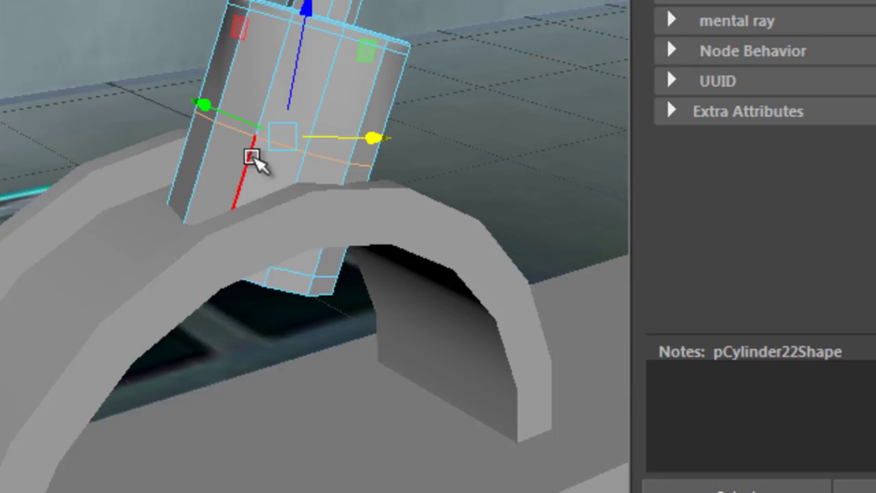
{"action": "right_click_drag", "start_coordinate": [250, 157], "coordinate": [372, 141], "text": "shift"}
{"action": "mouse_move", "coordinate": [190, 183]}
{"action": "left_mouse_down", "text": "alt"}
{"action": "mouse_move", "coordinate": [239, 185]}
{"action": "mouse_move", "coordinate": [156, 203]}
{"action": "mouse_move", "coordinate": [260, 268]}
{"action": "mouse_move", "coordinate": [182, 170]}
{"action": "mouse_move", "coordinate": [164, 231]}
{"action": "mouse_move", "coordinate": [196, 223]}
{"action": "left_mouse_up", "text": "alt"}
{"action": "mouse_move", "coordinate": [196, 223]}
{"action": "right_mouse_down", "text": "alt"}
{"action": "mouse_move", "coordinate": [156, 192]}
{"action": "mouse_move", "coordinate": [439, 157]}
{"action": "right_mouse_up", "text": "alt"}
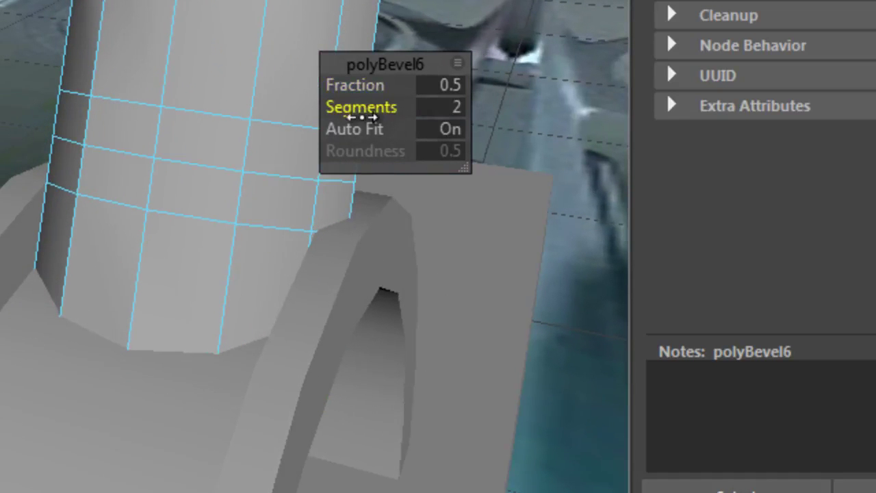
Convert the block's middle edge loop to faces and extrude that band inward by about -0.013
{"action": "left_click", "coordinate": [169, 163], "text": "ctrl"}
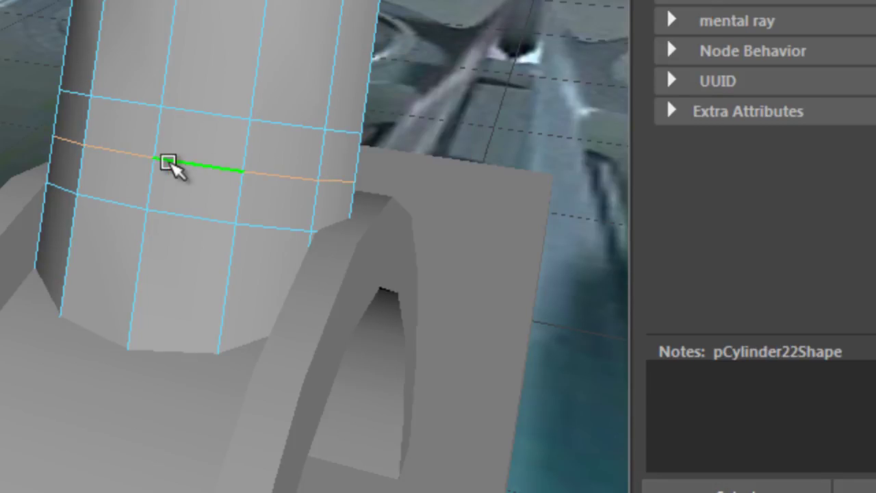
{"action": "key", "text": "w"}
{"action": "mouse_move", "coordinate": [332, 180]}
{"action": "left_mouse_down", "text": "alt"}
{"action": "mouse_move", "coordinate": [274, 215]}
{"action": "mouse_move", "coordinate": [345, 113]}
{"action": "left_mouse_up", "text": "alt"}
{"action": "right_click_drag", "start_coordinate": [342, 192], "coordinate": [363, 269], "text": "ctrl"}
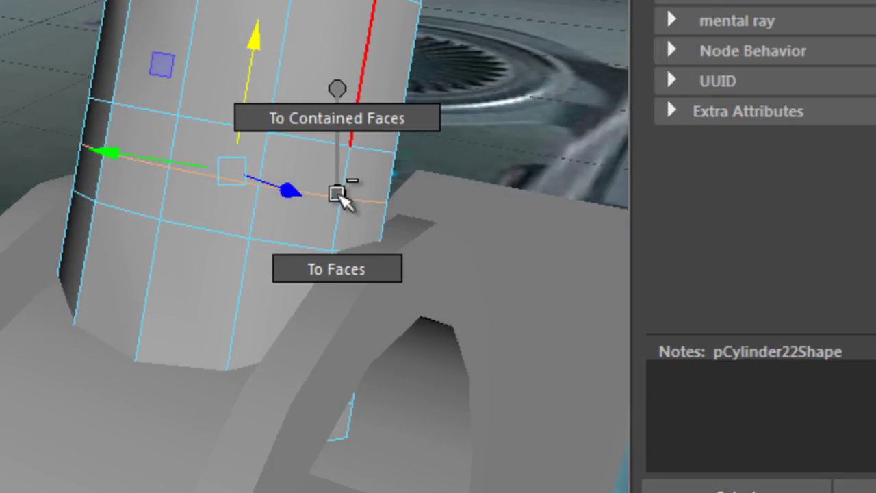
{"action": "right_click_drag", "start_coordinate": [261, 150], "coordinate": [268, 229], "text": "shift"}
{"action": "mouse_move", "coordinate": [267, 229]}
{"action": "left_mouse_down", "text": "alt"}
{"action": "mouse_move", "coordinate": [267, 259]}
{"action": "mouse_move", "coordinate": [342, 297]}
{"action": "left_mouse_up", "text": "alt"}
Inspect the extruded band, then select the arch beneath the arm
{"action": "left_click_drag", "start_coordinate": [308, 149], "coordinate": [299, 144], "text": "alt"}
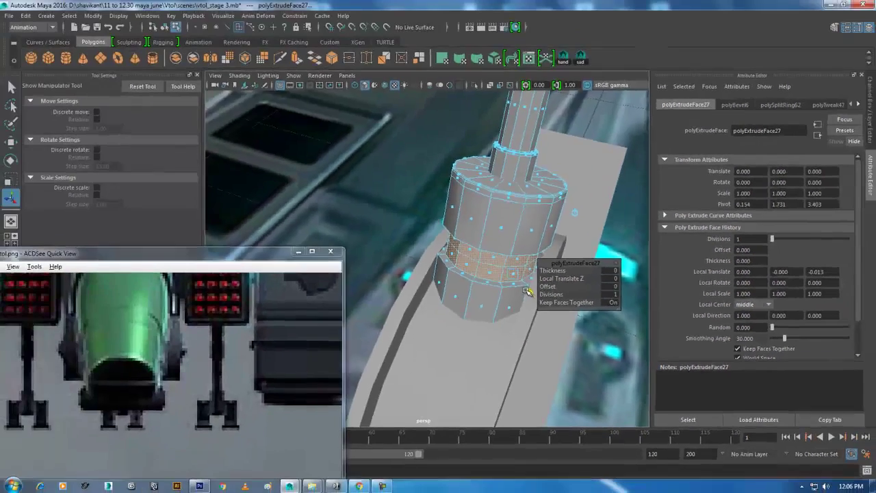
{"action": "left_click_drag", "start_coordinate": [489, 254], "coordinate": [524, 250], "text": "alt"}
{"action": "right_click_drag", "start_coordinate": [523, 237], "coordinate": [522, 240]}
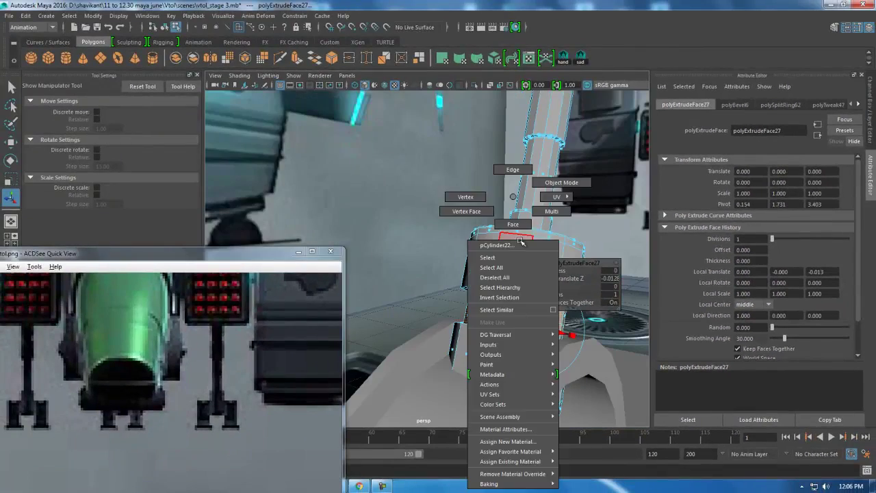
{"action": "mouse_move", "coordinate": [522, 237]}
{"action": "left_mouse_down", "text": "alt"}
{"action": "mouse_move", "coordinate": [427, 277]}
{"action": "mouse_move", "coordinate": [462, 322]}
{"action": "mouse_move", "coordinate": [488, 313]}
{"action": "mouse_move", "coordinate": [491, 341]}
{"action": "mouse_move", "coordinate": [488, 321]}
{"action": "mouse_move", "coordinate": [481, 333]}
{"action": "mouse_move", "coordinate": [481, 287]}
{"action": "mouse_move", "coordinate": [433, 285]}
{"action": "left_mouse_up", "text": "alt"}
{"action": "left_click", "coordinate": [463, 322]}
{"action": "left_click", "coordinate": [484, 338]}
{"action": "scroll", "coordinate": [487, 322], "scroll_direction": "up", "scroll_amount": 3}
{"action": "scroll", "coordinate": [494, 317], "scroll_direction": "up", "scroll_amount": 3}
Insert several edge loops along the arch close to its front and back edges
{"action": "right_click", "coordinate": [477, 250], "text": "shift"}
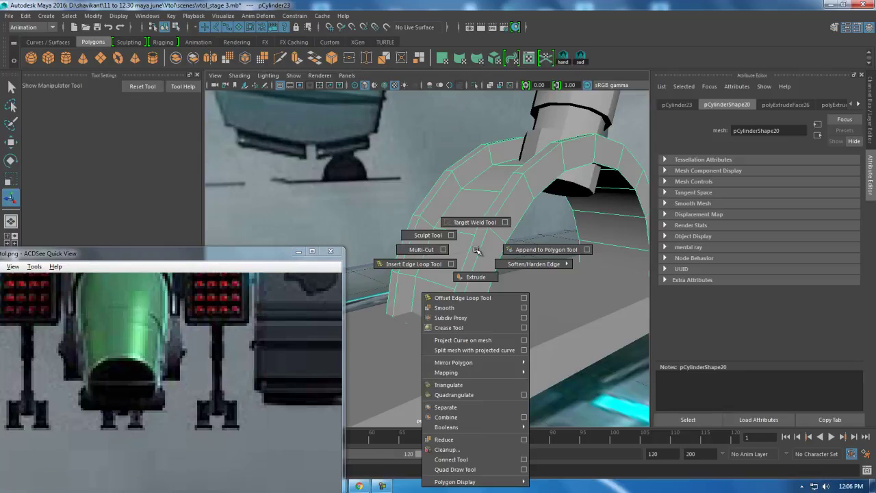
{"action": "left_click", "coordinate": [416, 265]}
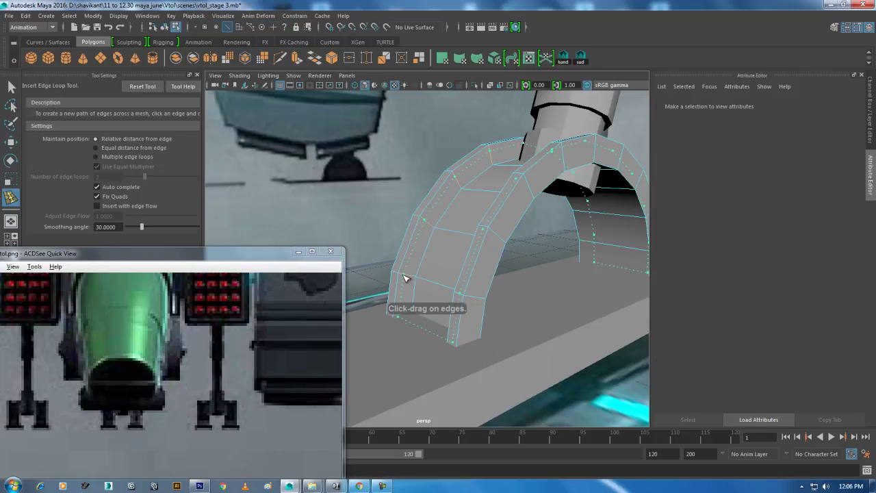
{"action": "left_click", "coordinate": [403, 279]}
{"action": "left_click_drag", "start_coordinate": [403, 278], "coordinate": [426, 304], "text": "alt"}
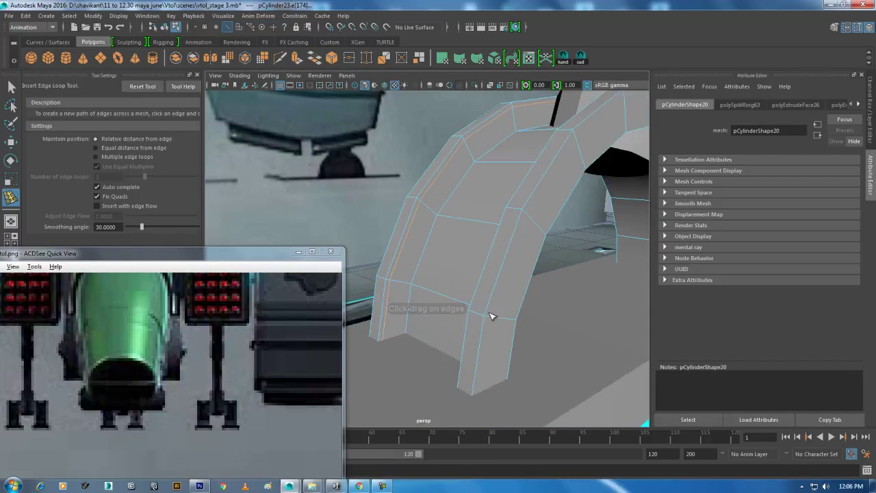
{"action": "left_click_drag", "start_coordinate": [491, 317], "coordinate": [504, 323], "text": "alt"}
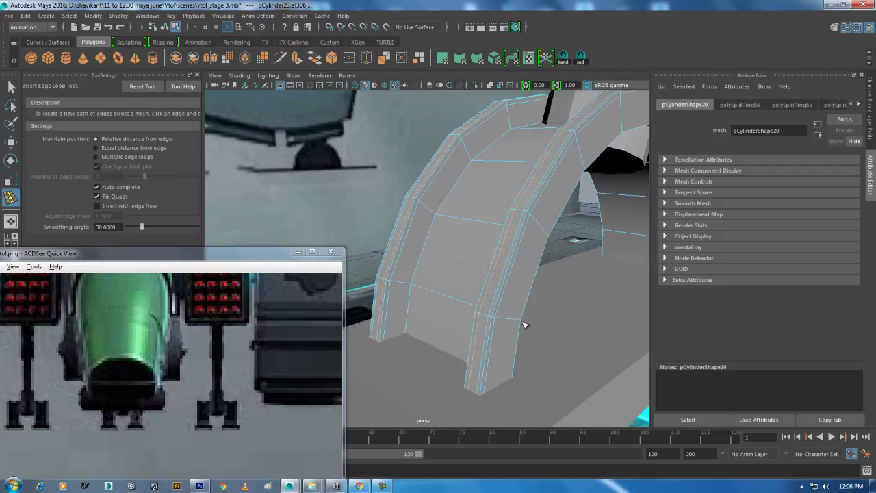
{"action": "mouse_move", "coordinate": [520, 324]}
{"action": "left_mouse_down", "text": "alt"}
{"action": "mouse_move", "coordinate": [513, 313]}
{"action": "mouse_move", "coordinate": [403, 294]}
{"action": "mouse_move", "coordinate": [449, 289]}
{"action": "left_mouse_up", "text": "alt"}
{"action": "left_click", "coordinate": [403, 294]}
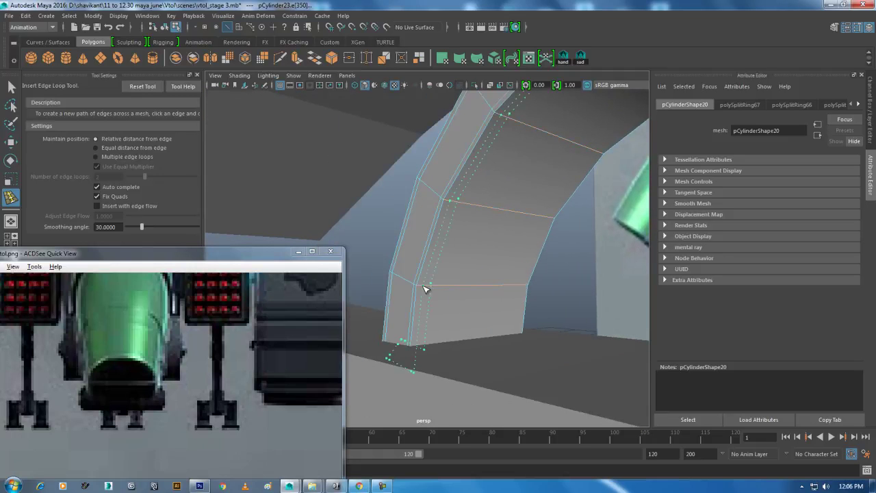
{"action": "left_click", "coordinate": [526, 289]}
{"action": "mouse_move", "coordinate": [527, 290]}
{"action": "left_mouse_down", "text": "alt"}
{"action": "mouse_move", "coordinate": [563, 309]}
{"action": "mouse_move", "coordinate": [475, 301]}
{"action": "mouse_move", "coordinate": [479, 307]}
{"action": "left_mouse_up", "text": "alt"}
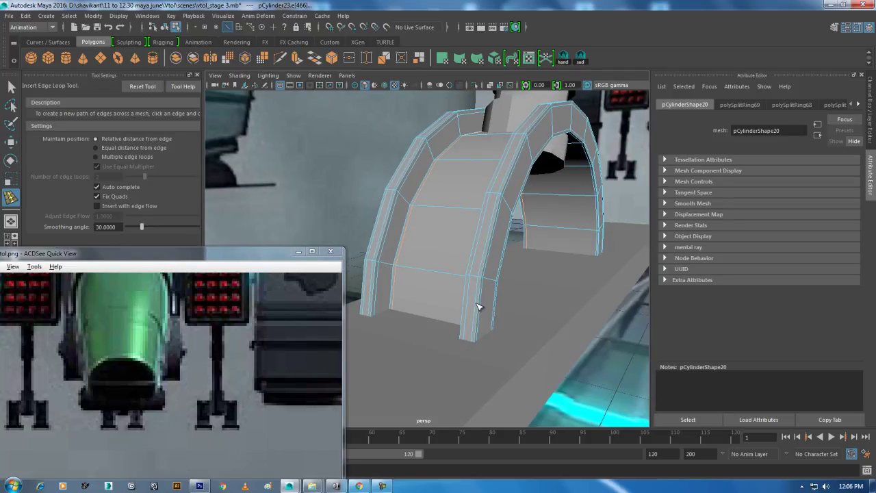
Pick a vertex on the arch with the Move tool, then return to object selection
{"action": "key", "text": "w"}
{"action": "right_click_drag", "start_coordinate": [431, 195], "coordinate": [450, 202]}
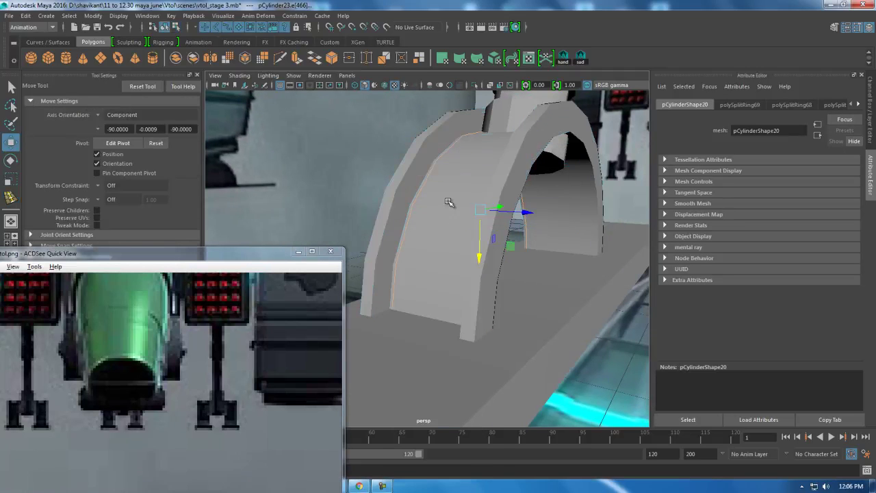
{"action": "left_click", "coordinate": [483, 253]}
{"action": "key", "text": "F8"}
{"action": "mouse_move", "coordinate": [477, 267]}
{"action": "left_mouse_down", "text": "alt"}
{"action": "mouse_move", "coordinate": [432, 297]}
{"action": "mouse_move", "coordinate": [513, 307]}
{"action": "mouse_move", "coordinate": [478, 290]}
{"action": "left_mouse_up", "text": "alt"}
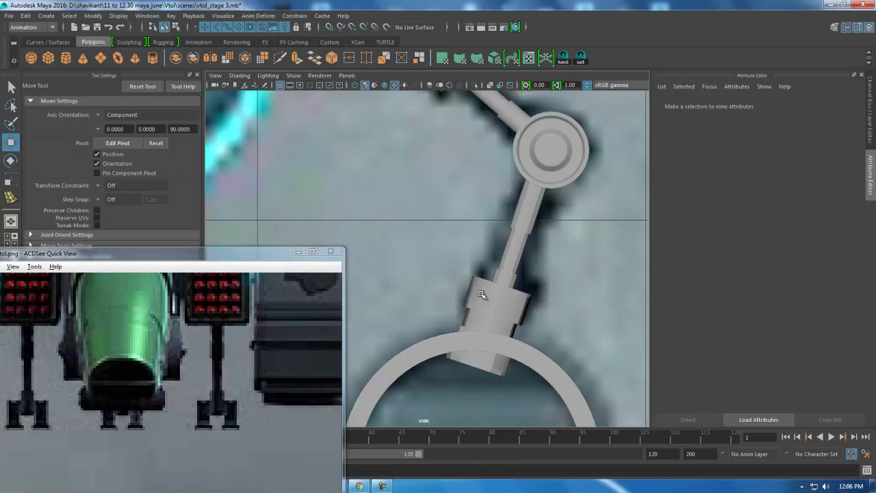
In wireframe, select the arch's leg-bottom vertices and remove the extra edge loop there
{"action": "scroll", "coordinate": [477, 290], "scroll_direction": "up", "scroll_amount": 2}
{"action": "scroll", "coordinate": [529, 267], "scroll_direction": "up", "scroll_amount": 2}
{"action": "scroll", "coordinate": [529, 267], "scroll_direction": "down", "scroll_amount": 4}
{"action": "key", "text": "4"}
{"action": "scroll", "coordinate": [489, 274], "scroll_direction": "up", "scroll_amount": 2}
{"action": "scroll", "coordinate": [498, 267], "scroll_direction": "up", "scroll_amount": 2}
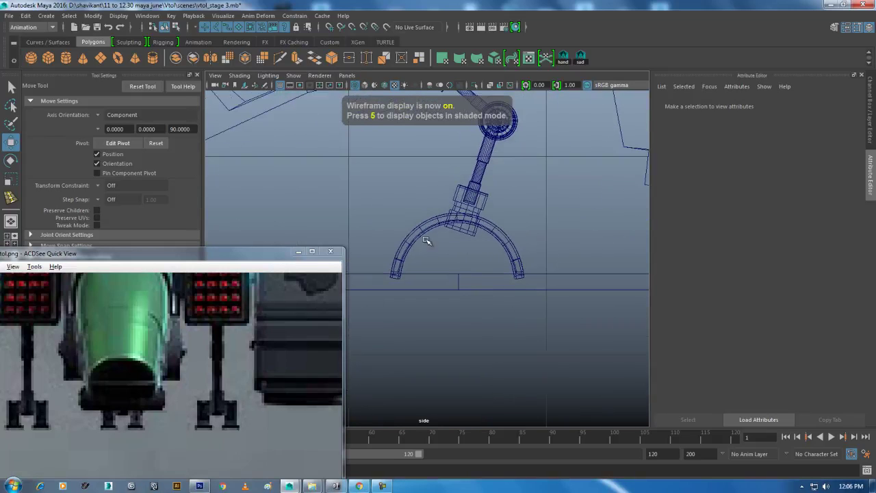
{"action": "left_click", "coordinate": [426, 240]}
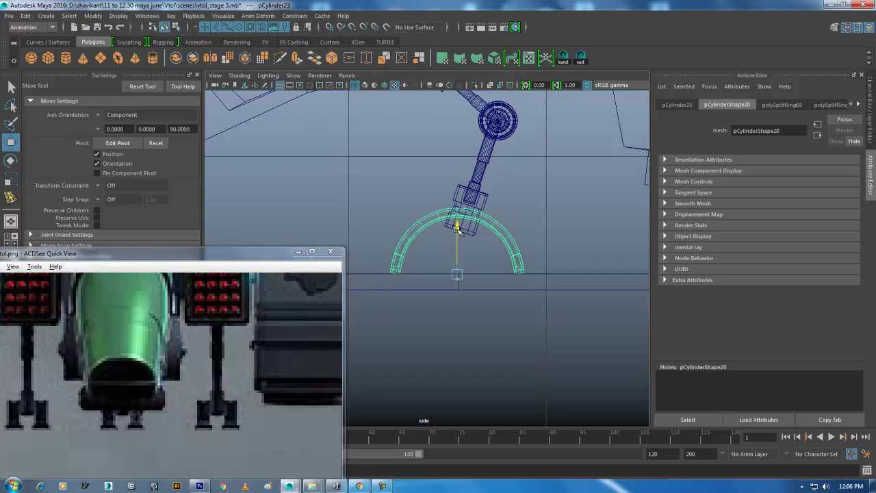
{"action": "scroll", "coordinate": [461, 243], "scroll_direction": "up", "scroll_amount": 1}
{"action": "scroll", "coordinate": [524, 290], "scroll_direction": "up", "scroll_amount": 2}
{"action": "scroll", "coordinate": [509, 289], "scroll_direction": "up", "scroll_amount": 1}
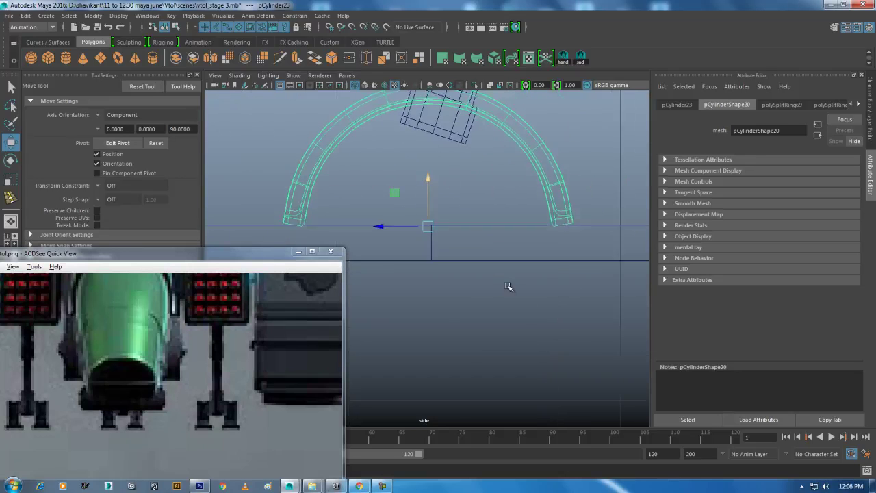
{"action": "right_click_drag", "start_coordinate": [561, 202], "coordinate": [517, 197]}
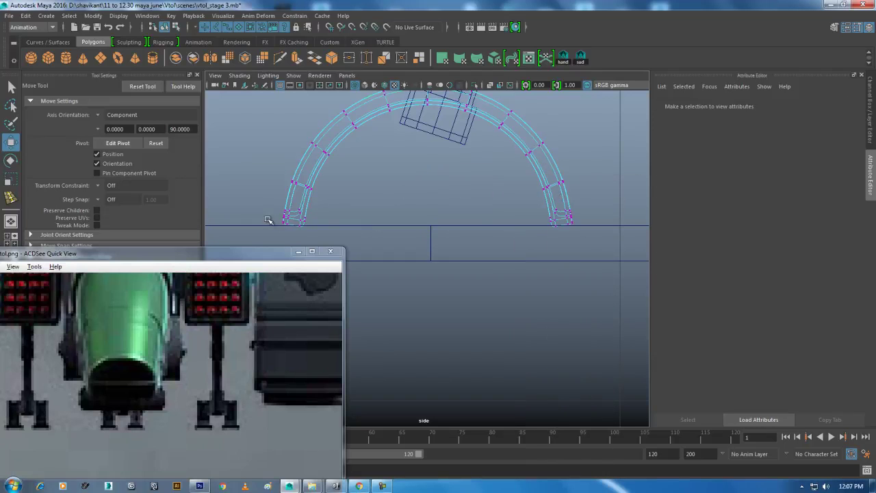
{"action": "left_click_drag", "start_coordinate": [610, 281], "coordinate": [610, 280]}
{"action": "key", "text": "ctrl+z"}
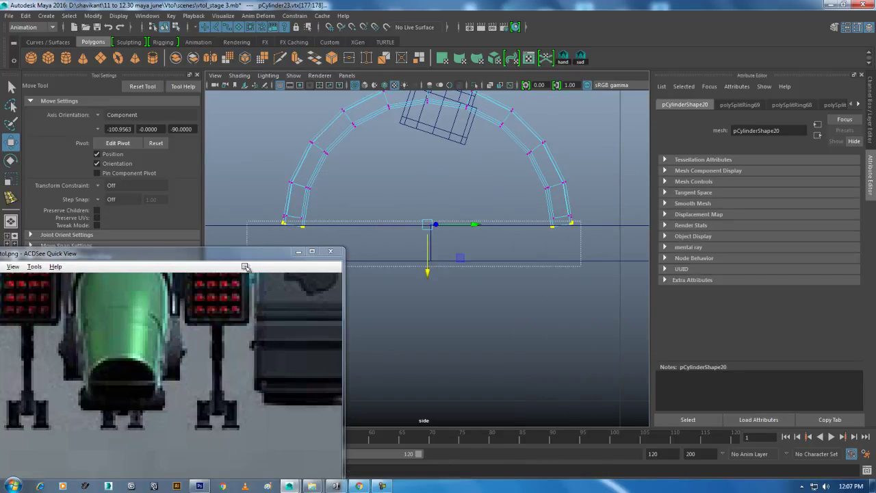
Inspect the arch up close in shaded and wireframe modes with smooth preview on
{"action": "mouse_move", "coordinate": [479, 287]}
{"action": "left_mouse_down"}
{"action": "mouse_move", "coordinate": [479, 260]}
{"action": "mouse_move", "coordinate": [539, 326]}
{"action": "mouse_move", "coordinate": [492, 334]}
{"action": "mouse_move", "coordinate": [479, 274]}
{"action": "left_mouse_up"}
{"action": "right_click_drag", "start_coordinate": [431, 237], "coordinate": [479, 205]}
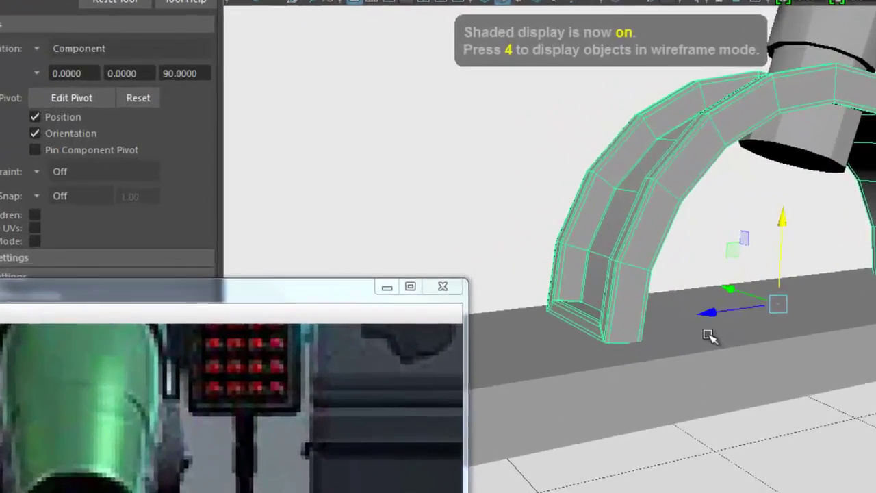
{"action": "key", "text": "space"}
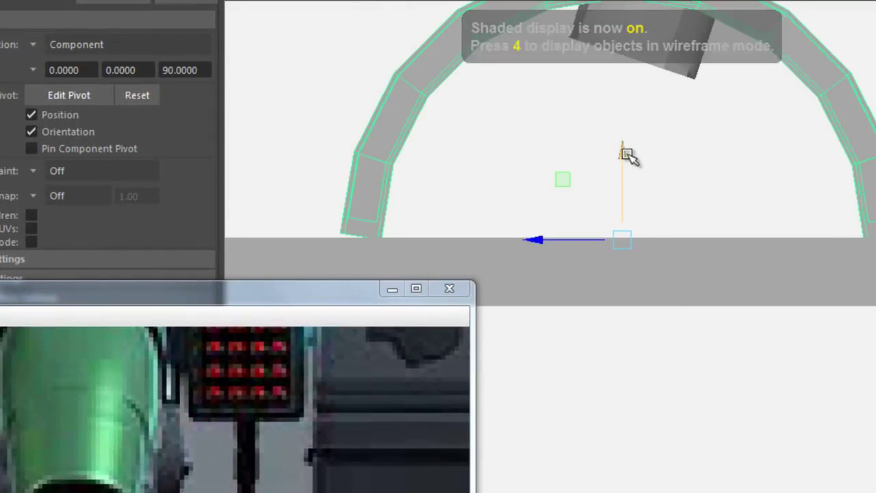
{"action": "middle_click_drag", "start_coordinate": [624, 153], "coordinate": [675, 151], "text": "alt"}
{"action": "scroll", "coordinate": [819, 264], "scroll_direction": "up", "scroll_amount": 5}
{"action": "middle_click_drag", "start_coordinate": [819, 264], "coordinate": [746, 382], "text": "alt"}
{"action": "key", "text": "4"}
{"action": "scroll", "coordinate": [733, 392], "scroll_direction": "up", "scroll_amount": 2}
{"action": "key", "text": "3"}
Select the leg-end vertices and set the Move axis orientation to Object
{"action": "right_click_drag", "start_coordinate": [655, 200], "coordinate": [573, 190]}
{"action": "left_click_drag", "start_coordinate": [607, 239], "coordinate": [525, 306]}
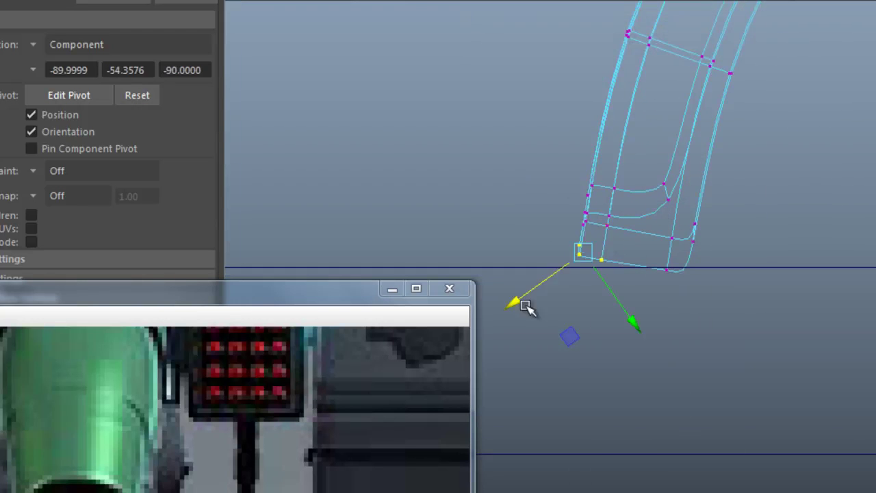
{"action": "left_click", "coordinate": [32, 48]}
{"action": "left_click", "coordinate": [59, 54]}
Level the leg-end vertices flat along the base line in side view
{"action": "mouse_move", "coordinate": [741, 279]}
{"action": "left_mouse_down", "text": "alt"}
{"action": "mouse_move", "coordinate": [617, 243]}
{"action": "mouse_move", "coordinate": [706, 375]}
{"action": "left_mouse_up", "text": "alt"}
{"action": "middle_click_drag", "start_coordinate": [706, 375], "coordinate": [694, 247], "text": "alt"}
{"action": "scroll", "coordinate": [695, 247], "scroll_direction": "up", "scroll_amount": 3}
{"action": "scroll", "coordinate": [694, 246], "scroll_direction": "up", "scroll_amount": 3}
{"action": "middle_click_drag", "start_coordinate": [803, 458], "coordinate": [761, 282], "text": "alt"}
{"action": "scroll", "coordinate": [867, 434], "scroll_direction": "up", "scroll_amount": 3}
{"action": "scroll", "coordinate": [802, 336], "scroll_direction": "up", "scroll_amount": 3}
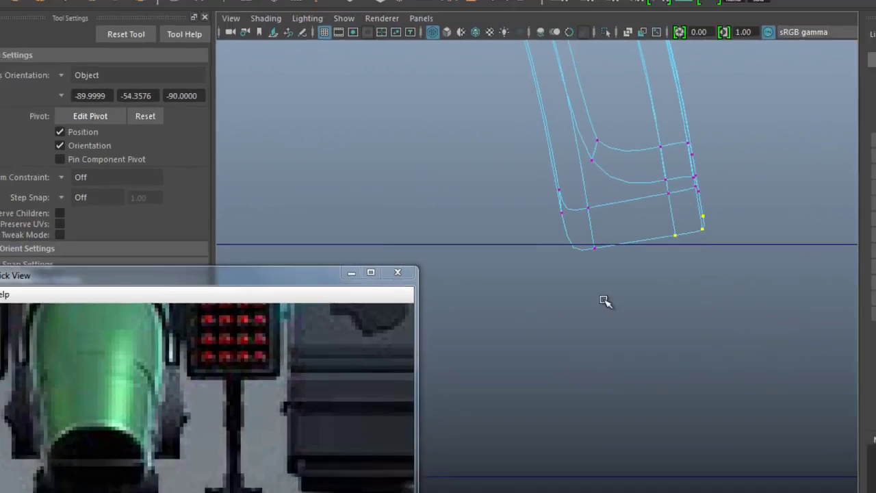
{"action": "scroll", "coordinate": [467, 244], "scroll_direction": "down", "scroll_amount": 5}
{"action": "scroll", "coordinate": [467, 243], "scroll_direction": "down", "scroll_amount": 2}
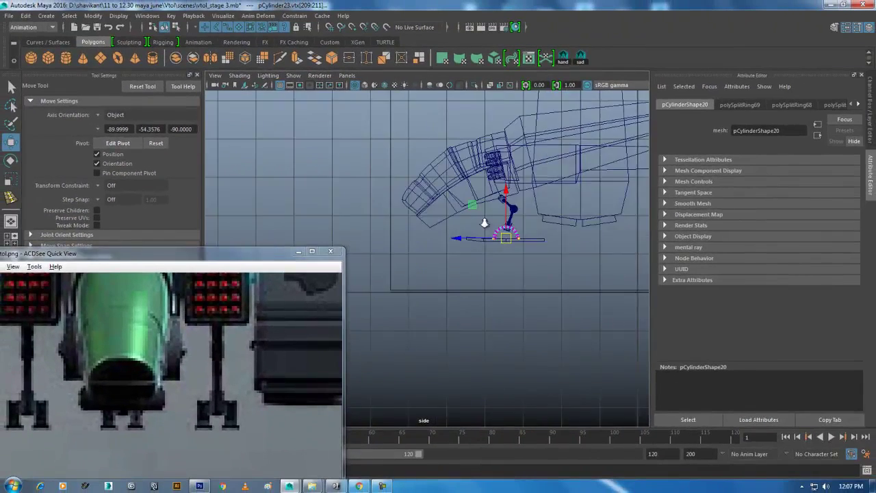
{"action": "right_click_drag", "start_coordinate": [466, 244], "coordinate": [483, 228], "text": "alt"}
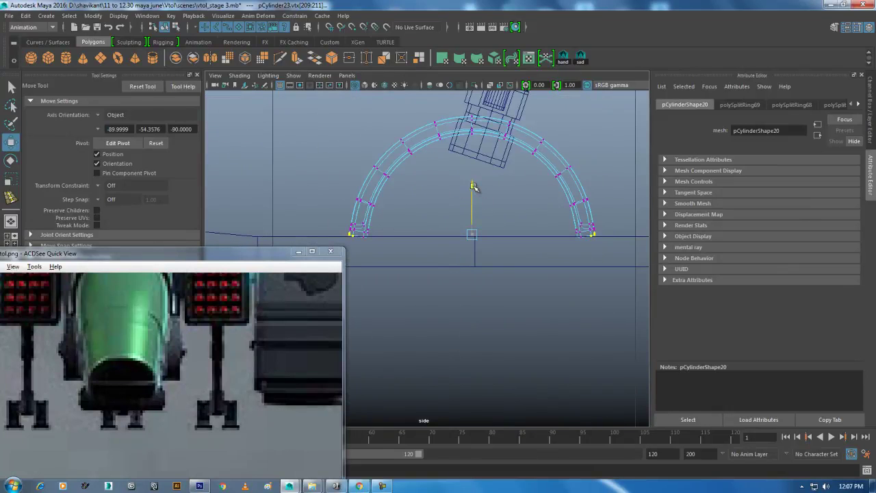
{"action": "right_click_drag", "start_coordinate": [445, 189], "coordinate": [449, 134]}
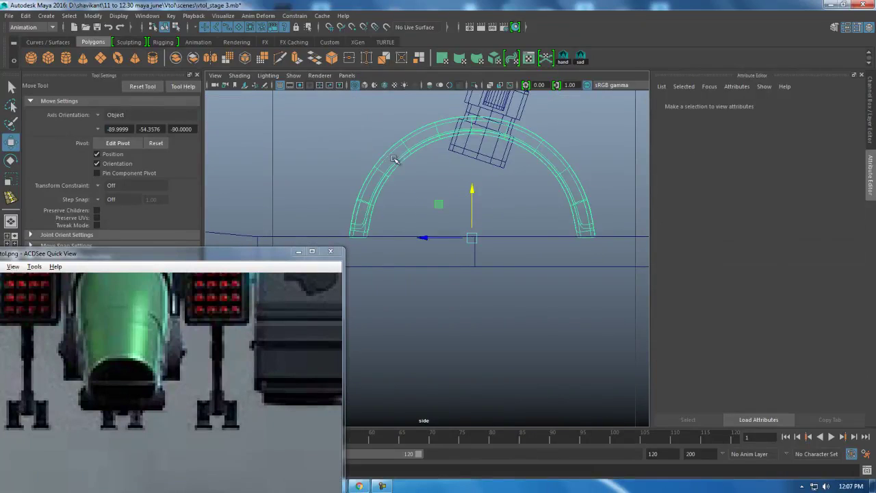
{"action": "scroll", "coordinate": [459, 226], "scroll_direction": "down", "scroll_amount": 3}
Pan and zoom the concept sheet to the VTOL CONCEPT title, then its side and top views
{"action": "left_click_drag", "start_coordinate": [323, 317], "coordinate": [226, 320]}
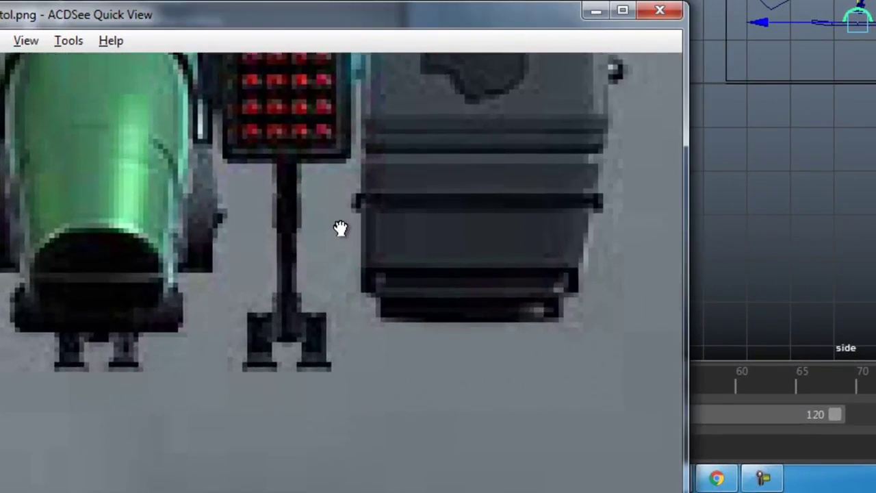
{"action": "scroll", "coordinate": [469, 284], "scroll_direction": "down", "scroll_amount": 3}
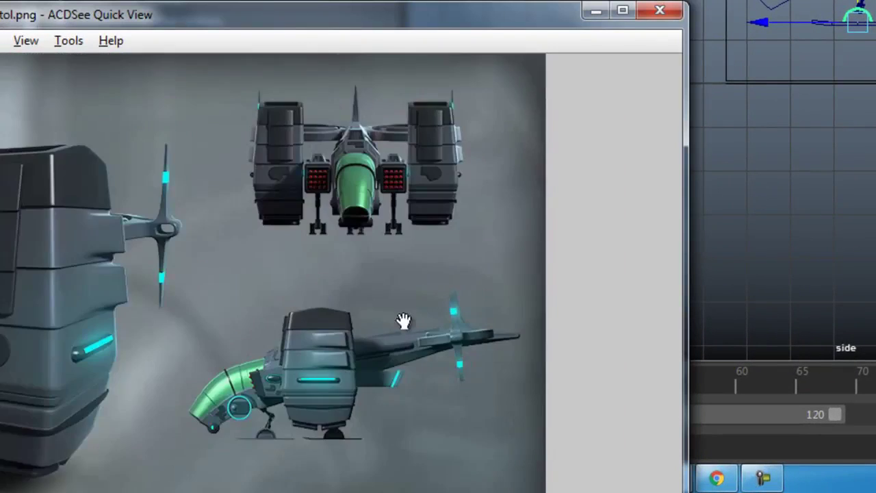
{"action": "left_click_drag", "start_coordinate": [404, 322], "coordinate": [332, 258]}
{"action": "scroll", "coordinate": [334, 270], "scroll_direction": "up", "scroll_amount": 2}
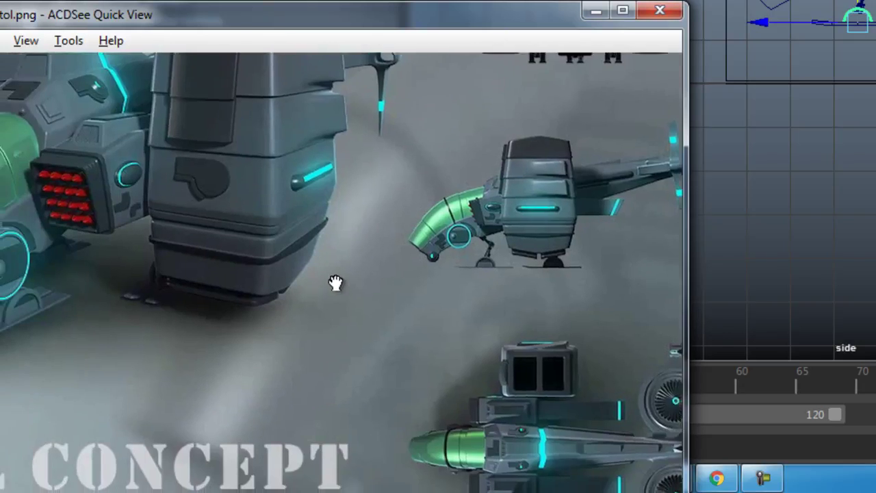
{"action": "left_click_drag", "start_coordinate": [475, 221], "coordinate": [375, 220]}
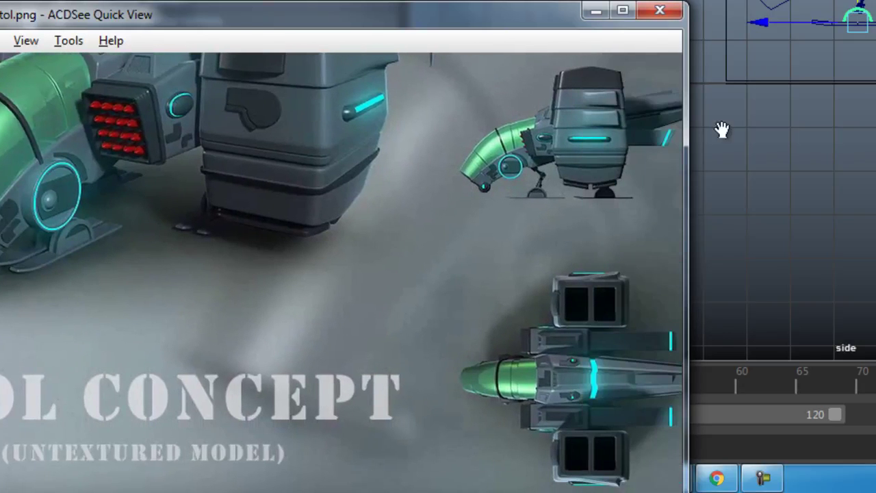
{"action": "left_click_drag", "start_coordinate": [431, 223], "coordinate": [470, 196]}
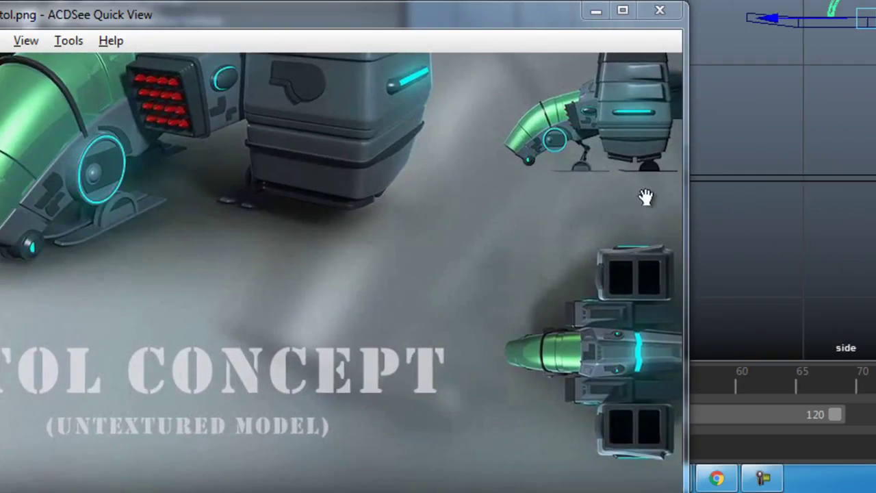
{"action": "left_click_drag", "start_coordinate": [413, 213], "coordinate": [253, 267]}
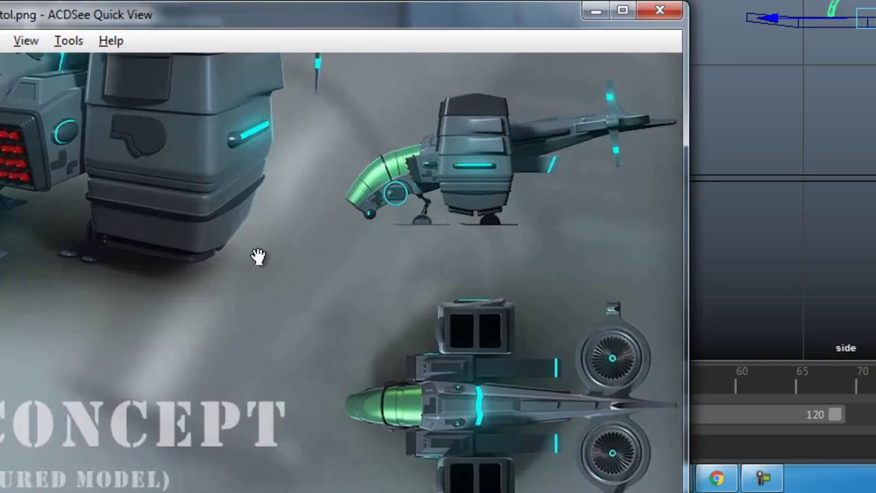
{"action": "left_click_drag", "start_coordinate": [160, 270], "coordinate": [403, 268]}
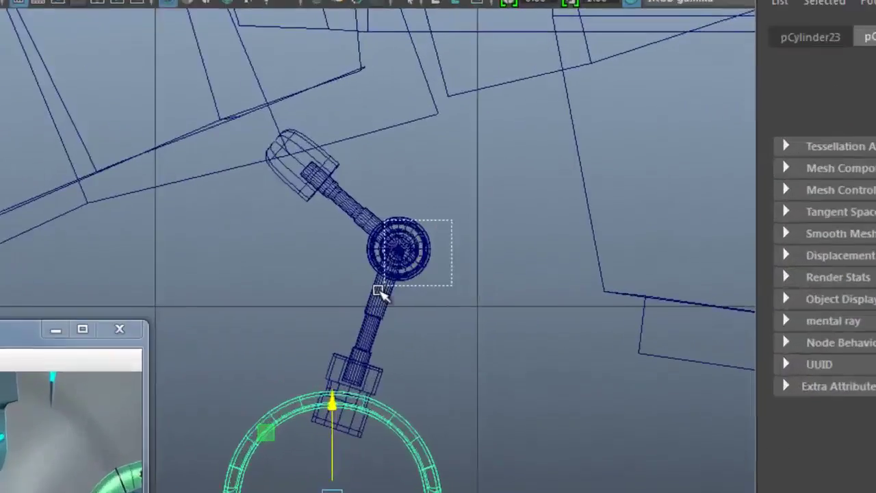
Insert an edge loop across the rounded end of the upper arm piece
{"action": "left_click", "coordinate": [222, 171]}
{"action": "left_click", "coordinate": [417, 317]}
{"action": "left_click", "coordinate": [143, 251]}
{"action": "right_click_drag", "start_coordinate": [404, 260], "coordinate": [221, 306], "text": "shift"}
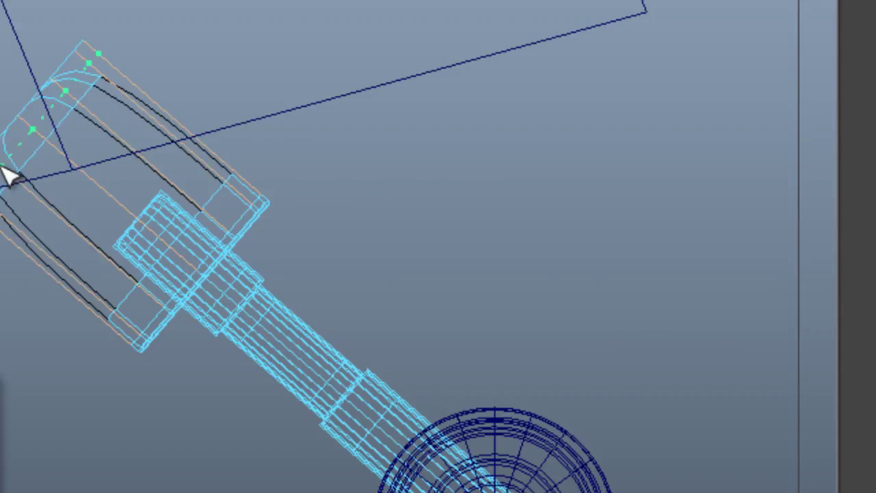
{"action": "left_click", "coordinate": [17, 198]}
Back in object mode, select the flat base bar of the fan arm
{"action": "right_click_drag", "start_coordinate": [108, 243], "coordinate": [268, 121]}
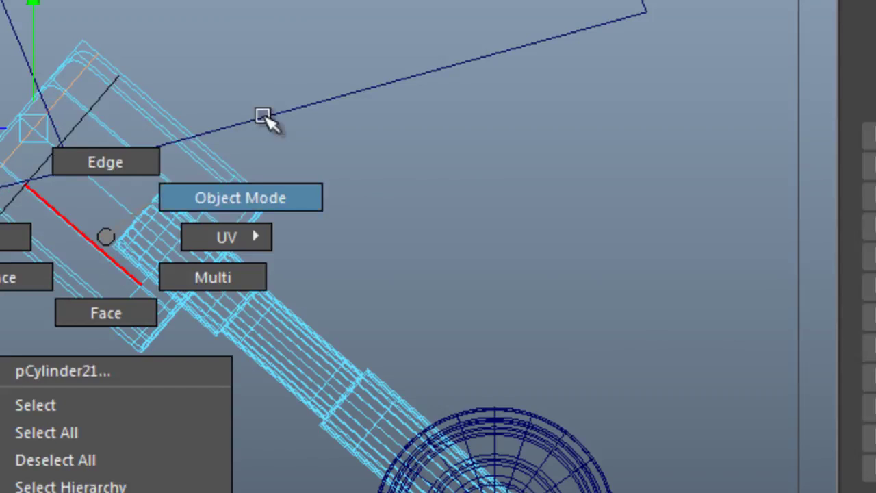
{"action": "scroll", "coordinate": [335, 390], "scroll_direction": "down", "scroll_amount": 8}
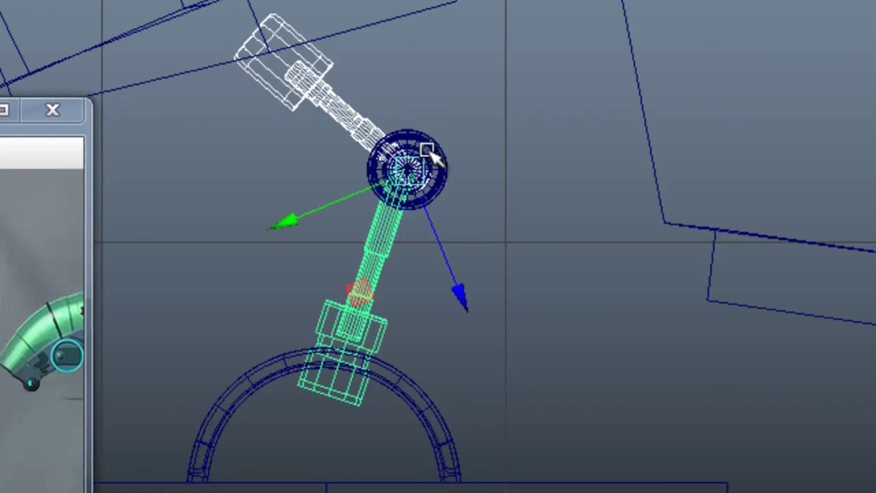
{"action": "left_click", "coordinate": [427, 152]}
{"action": "left_click", "coordinate": [411, 385]}
{"action": "mouse_move", "coordinate": [411, 385]}
{"action": "right_mouse_down", "text": "alt"}
{"action": "mouse_move", "coordinate": [387, 228]}
{"action": "mouse_move", "coordinate": [578, 490]}
{"action": "right_mouse_up", "text": "alt"}
{"action": "middle_click_drag", "start_coordinate": [457, 307], "coordinate": [516, 335], "text": "alt"}
{"action": "left_click", "coordinate": [577, 213]}
In the perspective view, frame the bar boxes and start inserting edge loops on the bar
{"action": "key", "text": "space"}
{"action": "right_click_drag", "start_coordinate": [499, 317], "coordinate": [426, 212], "text": "alt"}
{"action": "middle_click_drag", "start_coordinate": [426, 211], "coordinate": [646, 236], "text": "alt"}
{"action": "scroll", "coordinate": [522, 266], "scroll_direction": "up", "scroll_amount": 3}
{"action": "middle_click_drag", "start_coordinate": [522, 266], "coordinate": [403, 252], "text": "alt"}
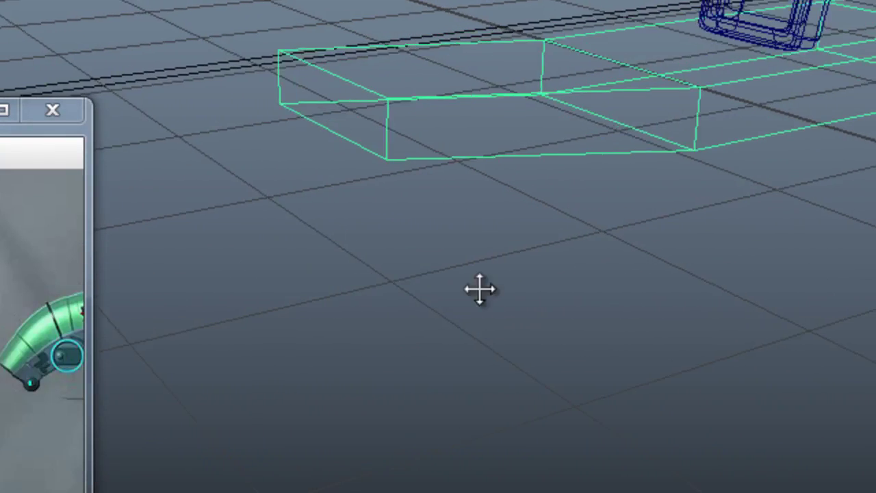
{"action": "mouse_move", "coordinate": [354, 111]}
{"action": "right_mouse_down", "text": "shift"}
{"action": "mouse_move", "coordinate": [233, 180]}
{"action": "mouse_move", "coordinate": [221, 168]}
{"action": "right_mouse_up", "text": "shift"}
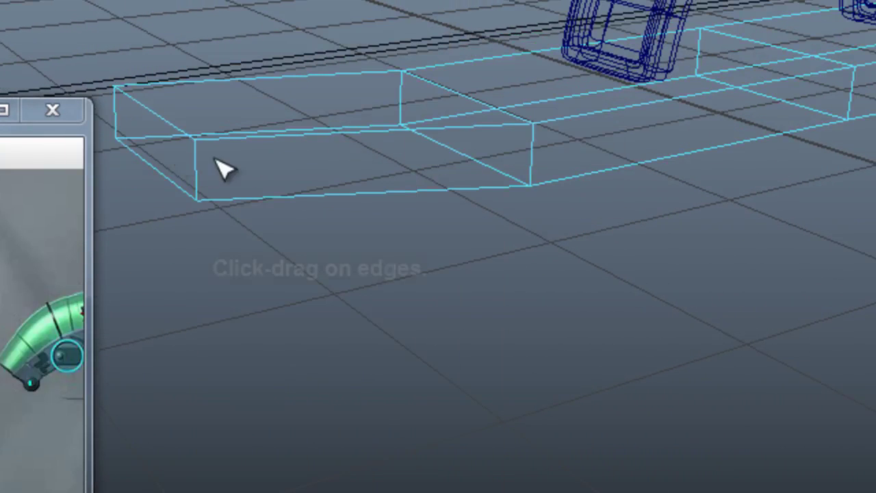
{"action": "mouse_move", "coordinate": [215, 147]}
{"action": "left_mouse_down", "text": "alt"}
{"action": "mouse_move", "coordinate": [469, 208]}
{"action": "mouse_move", "coordinate": [537, 235]}
{"action": "left_mouse_up", "text": "alt"}
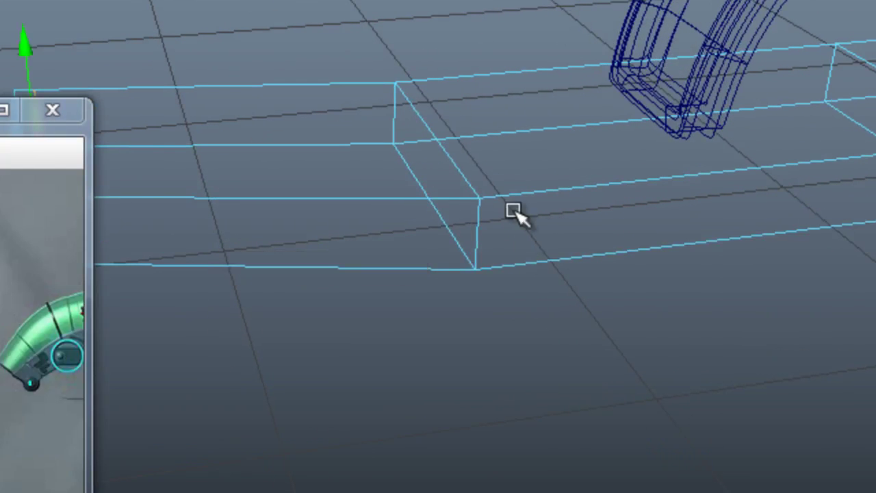
Bevel the bar's cross edge into a narrow double cut with Fraction about 0.25
{"action": "left_click", "coordinate": [484, 216]}
{"action": "right_click_drag", "start_coordinate": [522, 133], "coordinate": [637, 131], "text": "shift"}
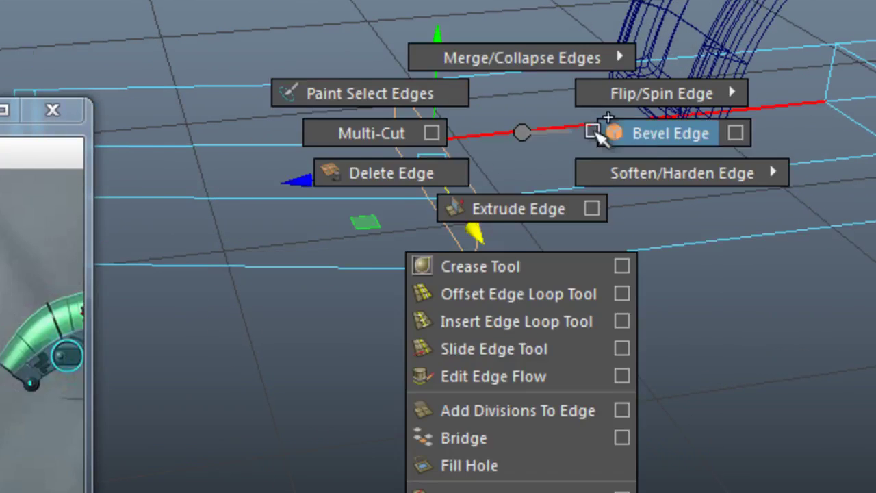
{"action": "mouse_move", "coordinate": [664, 162]}
{"action": "left_mouse_down"}
{"action": "mouse_move", "coordinate": [630, 164]}
{"action": "mouse_move", "coordinate": [638, 176]}
{"action": "mouse_move", "coordinate": [643, 164]}
{"action": "left_mouse_up"}
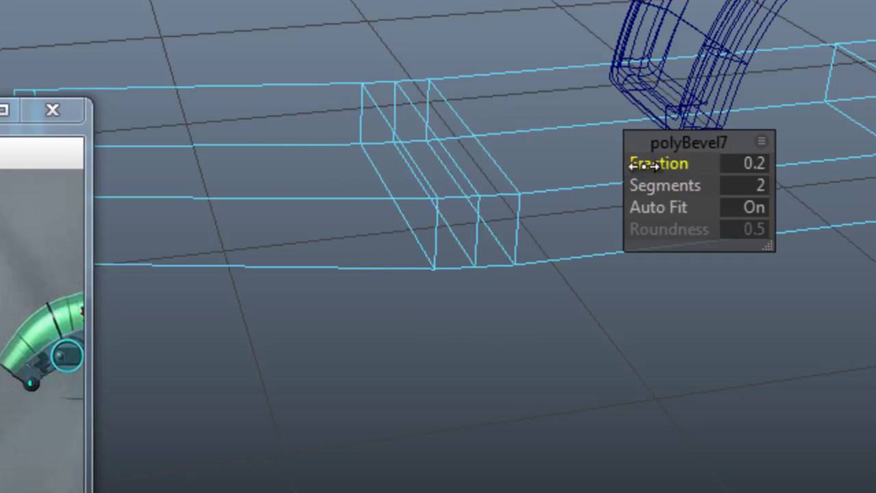
{"action": "right_click_drag", "start_coordinate": [359, 71], "coordinate": [360, 198]}
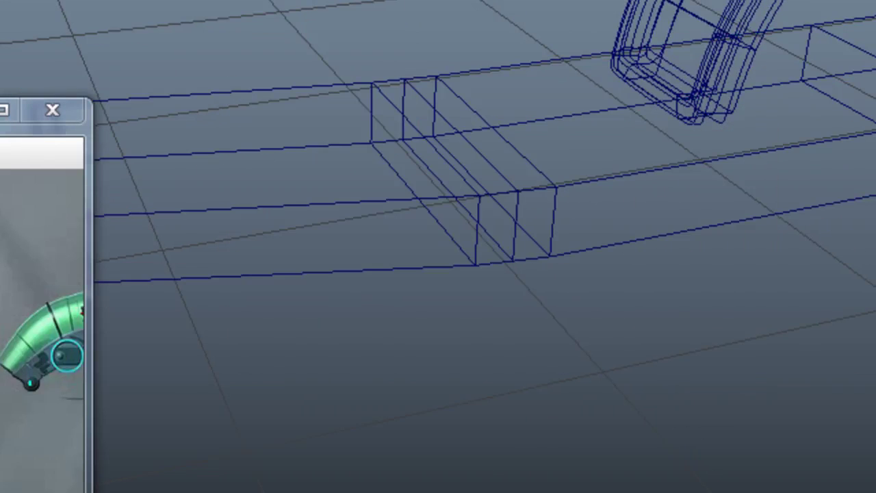
{"action": "mouse_move", "coordinate": [466, 234]}
{"action": "left_mouse_down", "text": "alt"}
{"action": "mouse_move", "coordinate": [479, 158]}
{"action": "mouse_move", "coordinate": [479, 167]}
{"action": "mouse_move", "coordinate": [568, 123]}
{"action": "left_mouse_up", "text": "alt"}
Insert four edge loops running lengthwise along the bar near its edges
{"action": "right_click_drag", "start_coordinate": [575, 94], "coordinate": [397, 134], "text": "shift"}
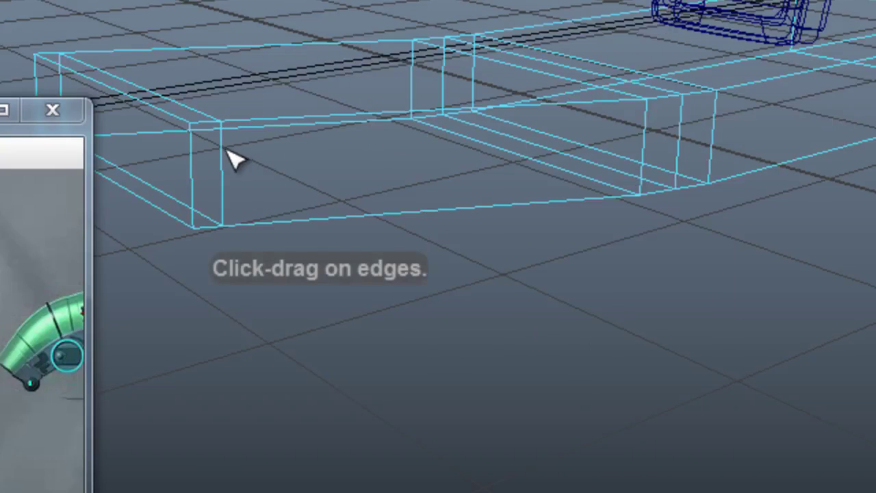
{"action": "left_click", "coordinate": [220, 133]}
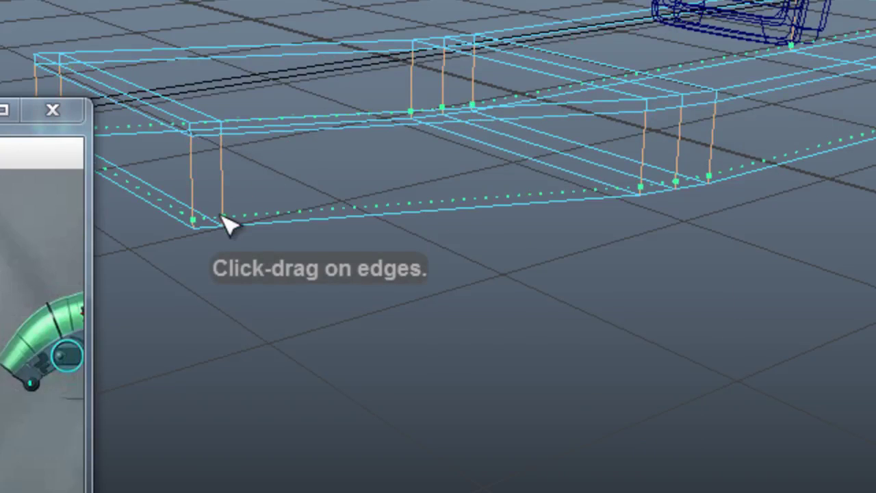
{"action": "left_click", "coordinate": [228, 224]}
{"action": "left_click_drag", "start_coordinate": [233, 233], "coordinate": [384, 277], "text": "alt"}
{"action": "left_click", "coordinate": [363, 218]}
{"action": "left_click", "coordinate": [136, 141]}
{"action": "key", "text": "w"}
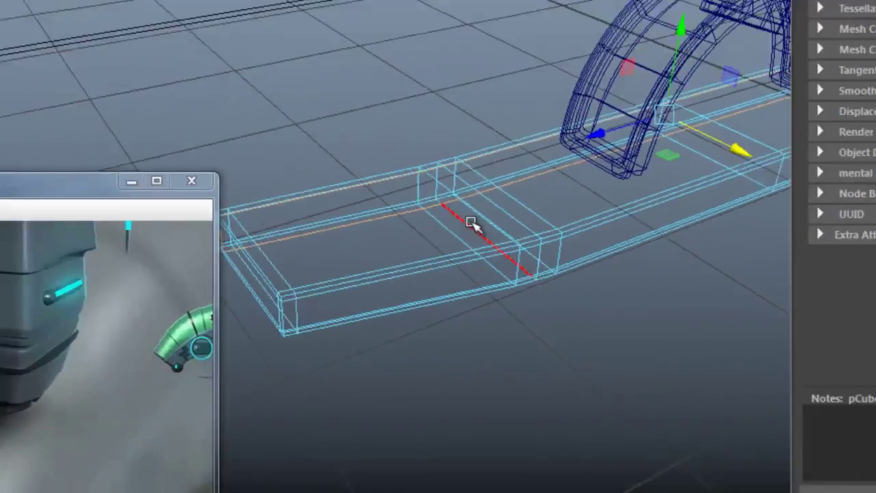
{"action": "right_click", "coordinate": [454, 285], "text": "shift"}
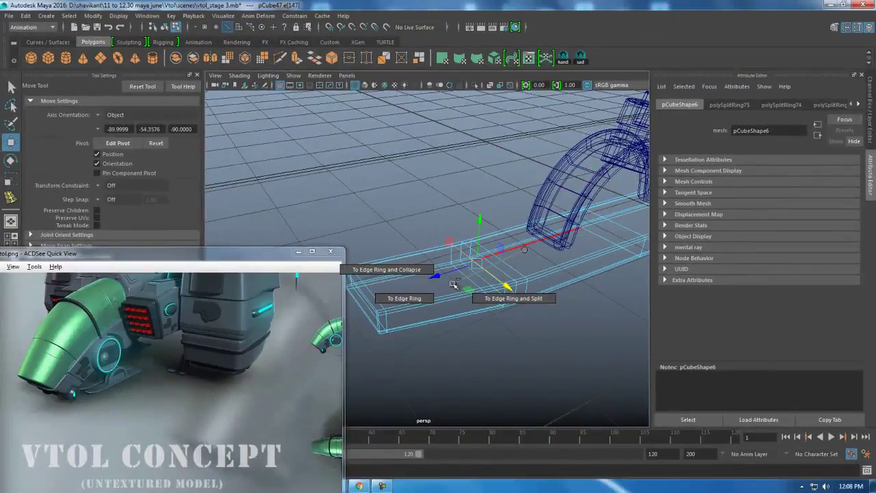
{"action": "mouse_move", "coordinate": [454, 285]}
{"action": "left_mouse_down", "text": "alt"}
{"action": "mouse_move", "coordinate": [521, 309]}
{"action": "mouse_move", "coordinate": [506, 297]}
{"action": "left_mouse_up", "text": "alt"}
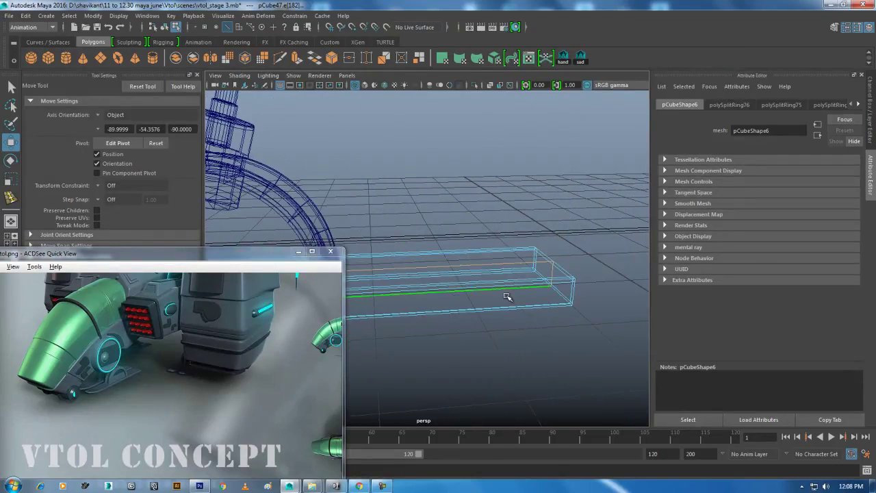
Insert one more edge loop, polySplitRing77, near the end of the bar
{"action": "right_click", "coordinate": [510, 298]}
{"action": "left_click", "coordinate": [512, 288]}
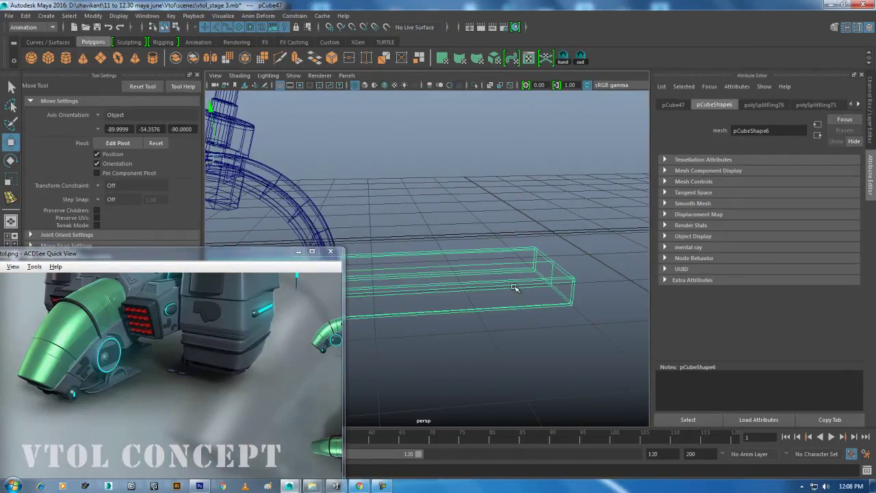
{"action": "right_click", "coordinate": [513, 288], "text": "shift"}
{"action": "left_click", "coordinate": [446, 274]}
{"action": "left_click_drag", "start_coordinate": [553, 282], "coordinate": [556, 284]}
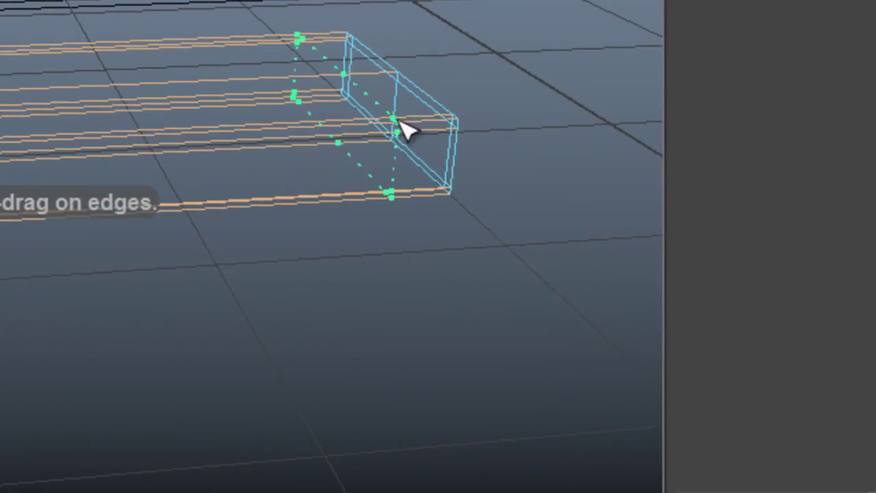
{"action": "mouse_move", "coordinate": [446, 125]}
{"action": "middle_mouse_down", "text": "alt"}
{"action": "mouse_move", "coordinate": [126, 75]}
{"action": "mouse_move", "coordinate": [78, 117]}
{"action": "mouse_move", "coordinate": [210, 84]}
{"action": "mouse_move", "coordinate": [23, 112]}
{"action": "mouse_move", "coordinate": [241, 112]}
{"action": "mouse_move", "coordinate": [316, 63]}
{"action": "middle_mouse_up", "text": "alt"}
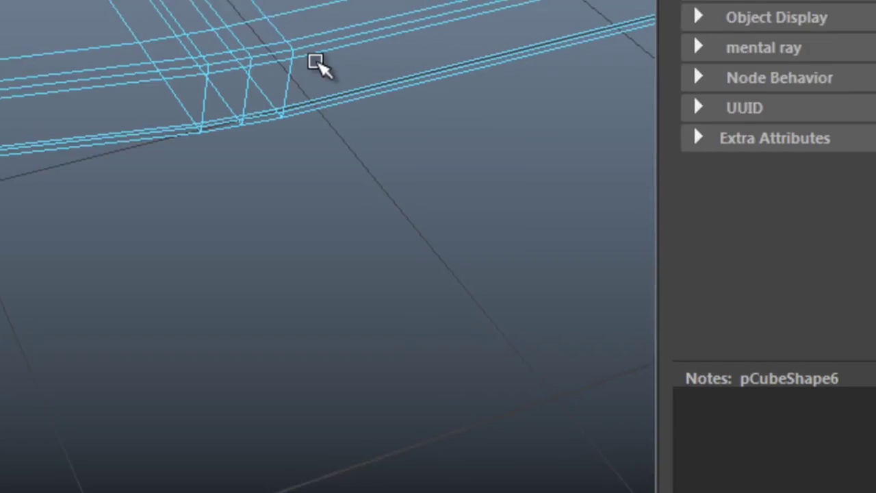
Return to object mode and select the flat base bar, checking it in wireframe and shaded
{"action": "key", "text": "5"}
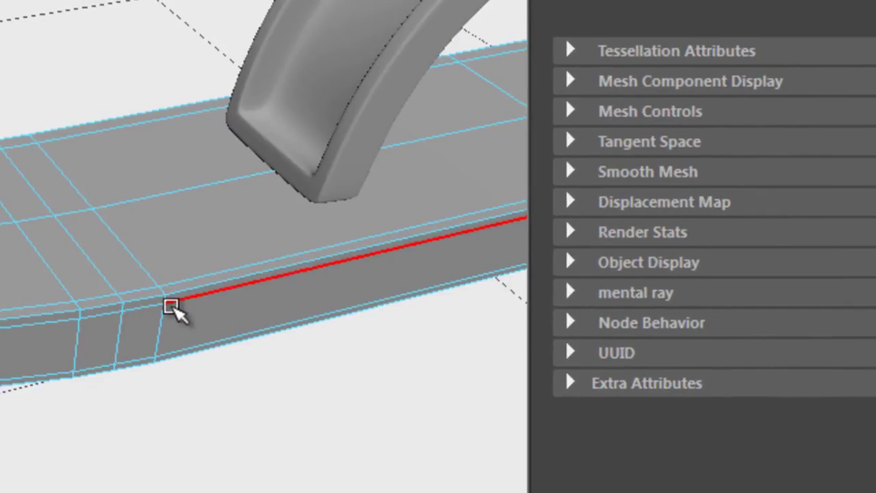
{"action": "right_click_drag", "start_coordinate": [88, 152], "coordinate": [234, 132]}
{"action": "left_click", "coordinate": [107, 207]}
{"action": "key", "text": "4"}
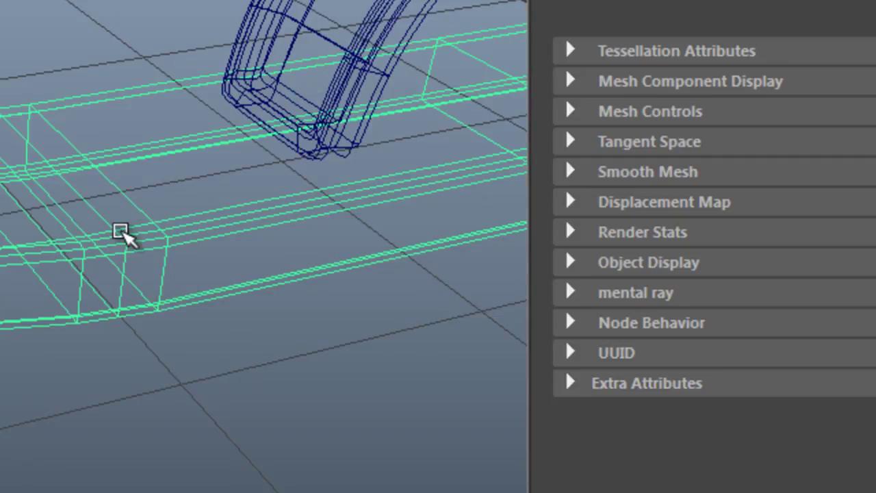
{"action": "key", "text": "6"}
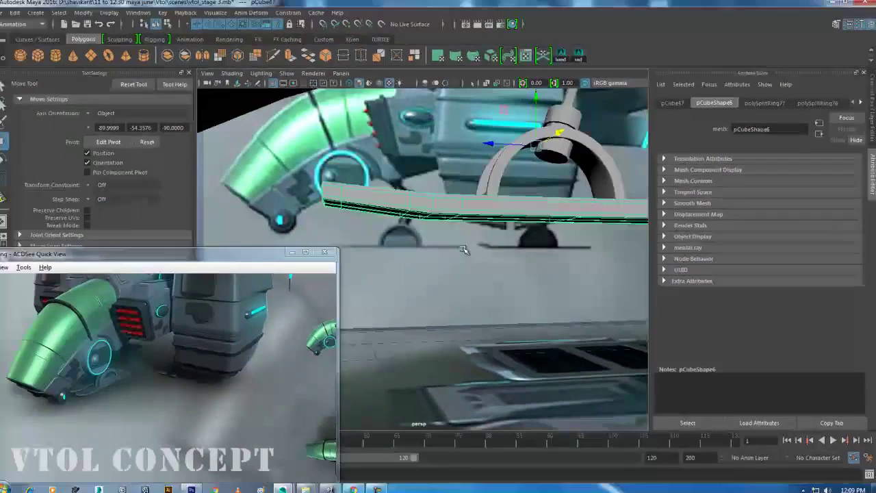
Switch to the side view and select the fan arm's arch piece
{"action": "key", "text": "space"}
{"action": "left_click_drag", "start_coordinate": [464, 251], "coordinate": [521, 250]}
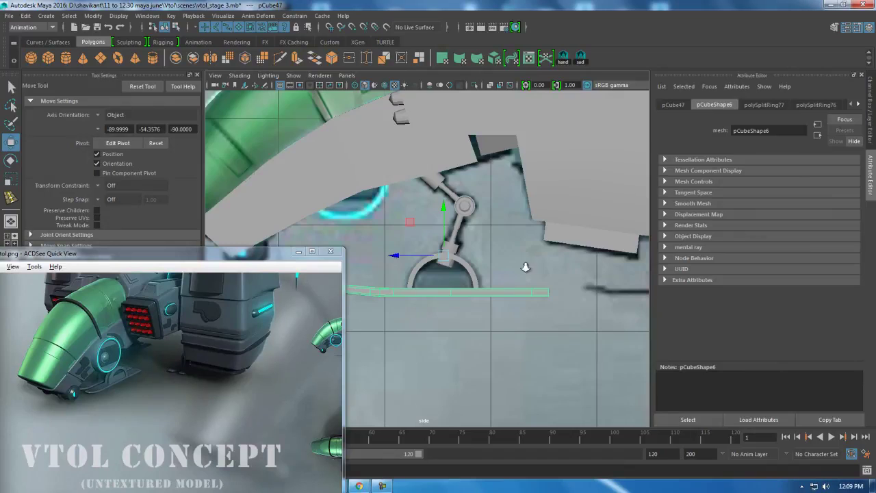
{"action": "scroll", "coordinate": [524, 288], "scroll_direction": "down", "scroll_amount": 3}
{"action": "left_click_drag", "start_coordinate": [524, 287], "coordinate": [508, 297], "text": "alt"}
{"action": "scroll", "coordinate": [528, 346], "scroll_direction": "up", "scroll_amount": 3}
{"action": "scroll", "coordinate": [515, 347], "scroll_direction": "up", "scroll_amount": 2}
{"action": "left_click", "coordinate": [467, 255]}
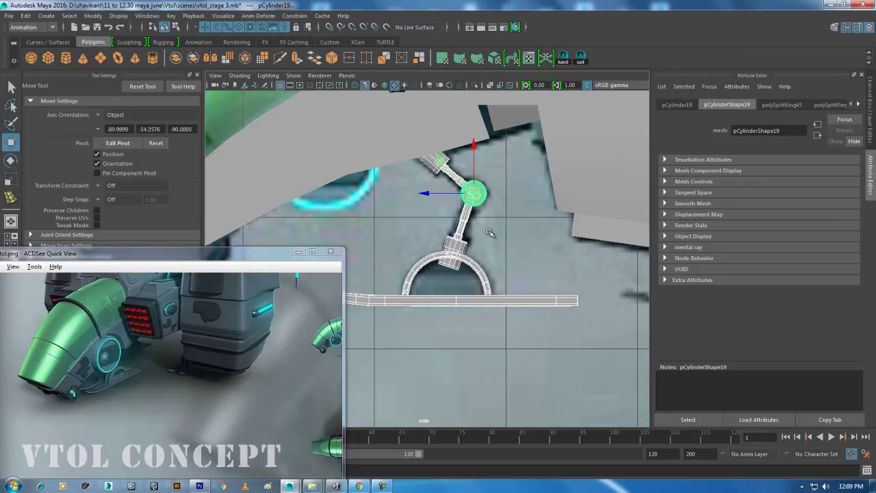
In the front view, combine the selected arm pieces into a single mesh
{"action": "key", "text": "space"}
{"action": "left_click_drag", "start_coordinate": [490, 233], "coordinate": [494, 308]}
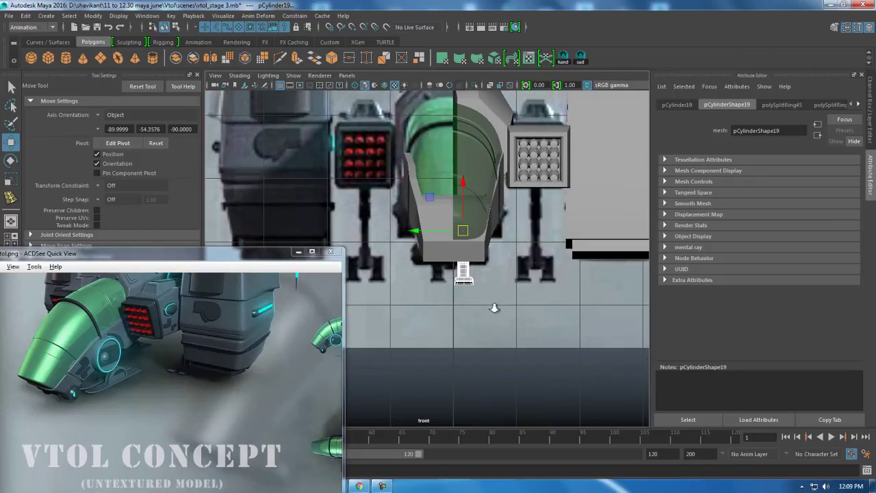
{"action": "scroll", "coordinate": [499, 297], "scroll_direction": "up", "scroll_amount": 1}
{"action": "scroll", "coordinate": [520, 287], "scroll_direction": "up", "scroll_amount": 1}
{"action": "right_click", "coordinate": [539, 202], "text": "shift"}
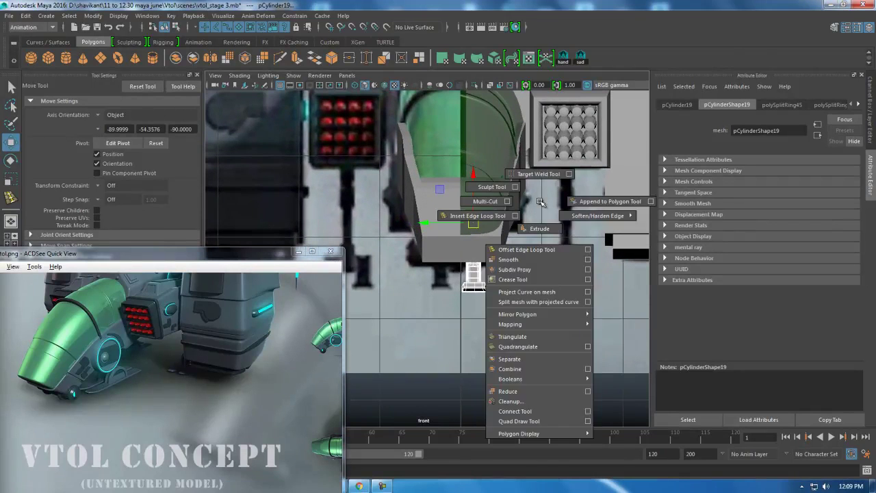
{"action": "left_click", "coordinate": [517, 373]}
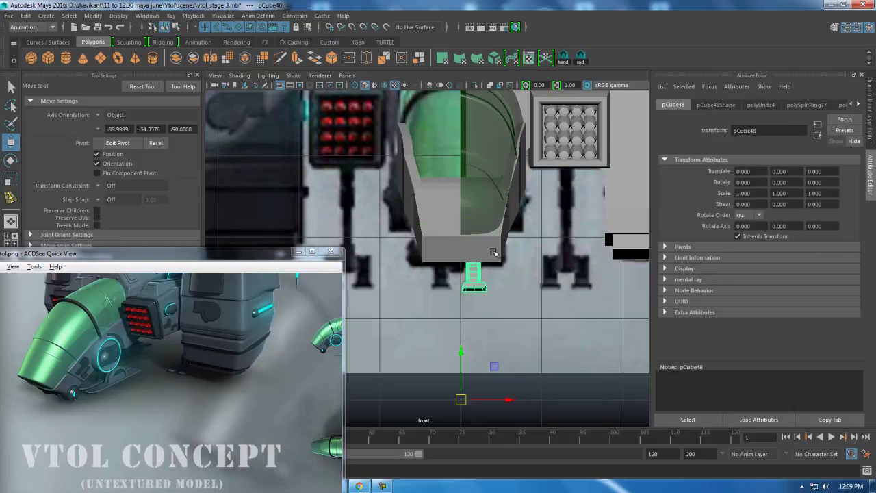
Check the combined arm in the front and side views, then return to perspective
{"action": "scroll", "coordinate": [530, 287], "scroll_direction": "up", "scroll_amount": 1}
{"action": "middle_click_drag", "start_coordinate": [531, 288], "coordinate": [533, 236], "text": "alt"}
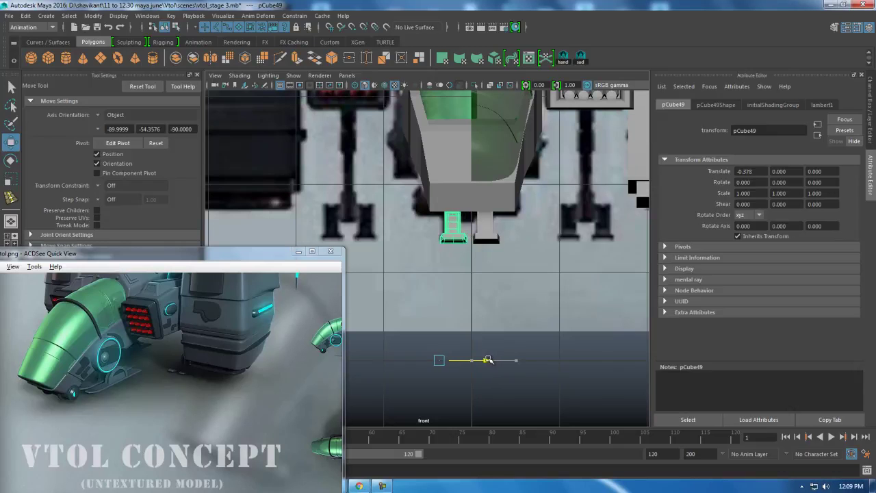
{"action": "scroll", "coordinate": [483, 323], "scroll_direction": "down", "scroll_amount": 3}
{"action": "key", "text": "space"}
{"action": "mouse_move", "coordinate": [482, 255]}
{"action": "left_mouse_down"}
{"action": "mouse_move", "coordinate": [514, 271]}
{"action": "mouse_move", "coordinate": [471, 244]}
{"action": "mouse_move", "coordinate": [522, 274]}
{"action": "left_mouse_up"}
{"action": "scroll", "coordinate": [515, 271], "scroll_direction": "down", "scroll_amount": 3}
{"action": "key", "text": "space"}
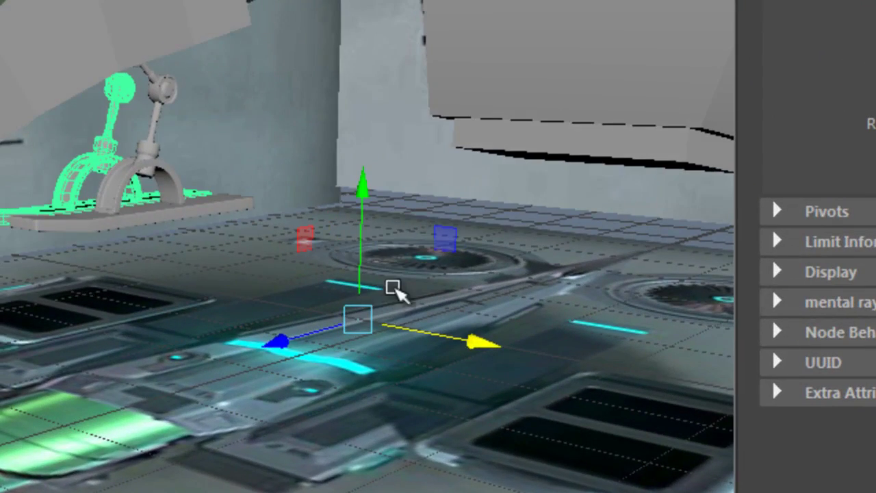
Snap the green cowl's pivot to its inner edge
{"action": "left_click_drag", "start_coordinate": [391, 290], "coordinate": [416, 310], "text": "alt"}
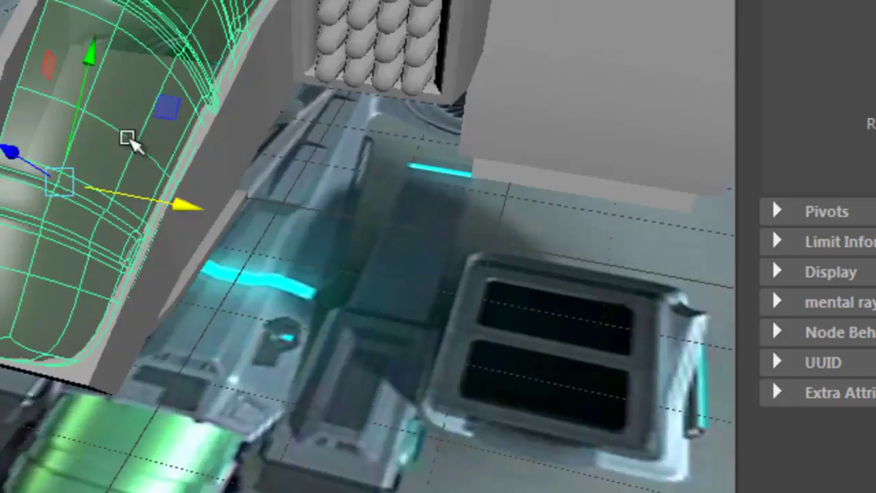
{"action": "mouse_move", "coordinate": [128, 142]}
{"action": "left_mouse_down", "text": "alt"}
{"action": "mouse_move", "coordinate": [235, 160]}
{"action": "mouse_move", "coordinate": [234, 215]}
{"action": "mouse_move", "coordinate": [150, 170]}
{"action": "mouse_move", "coordinate": [141, 137]}
{"action": "left_mouse_up", "text": "alt"}
{"action": "key", "text": "d"}
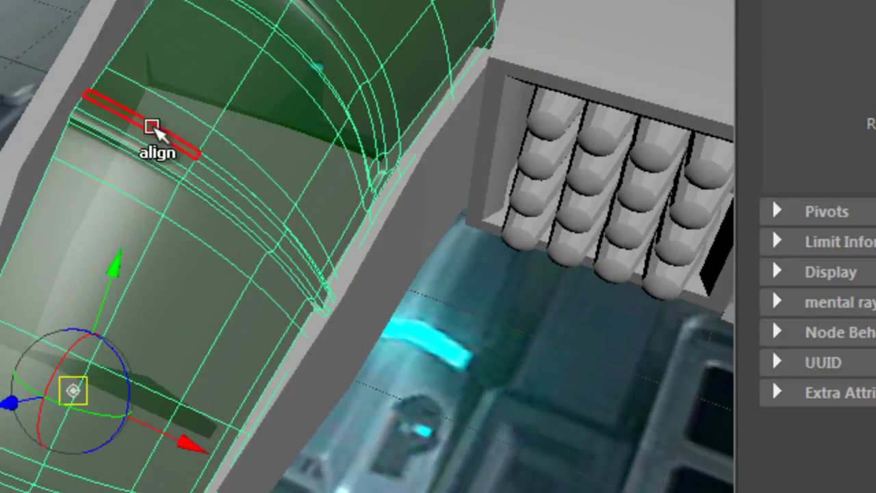
{"action": "left_click", "coordinate": [99, 89]}
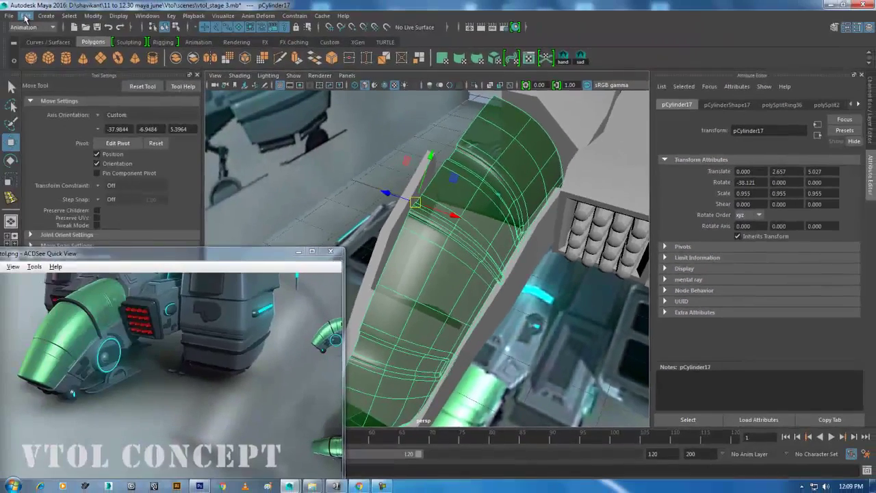
Duplicate Special the cowl with reset settings and Scale X -1 to mirror it
{"action": "left_click", "coordinate": [25, 15]}
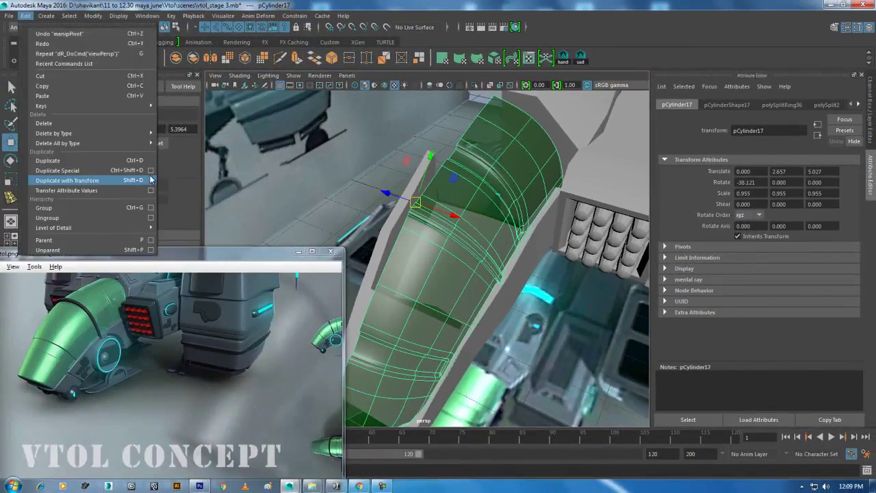
{"action": "left_click", "coordinate": [151, 171]}
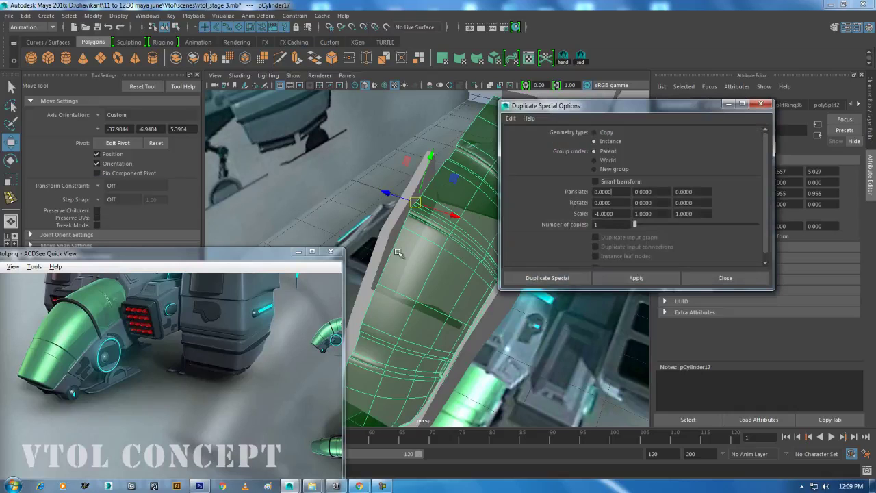
{"action": "left_click", "coordinate": [511, 118]}
{"action": "left_click", "coordinate": [519, 139]}
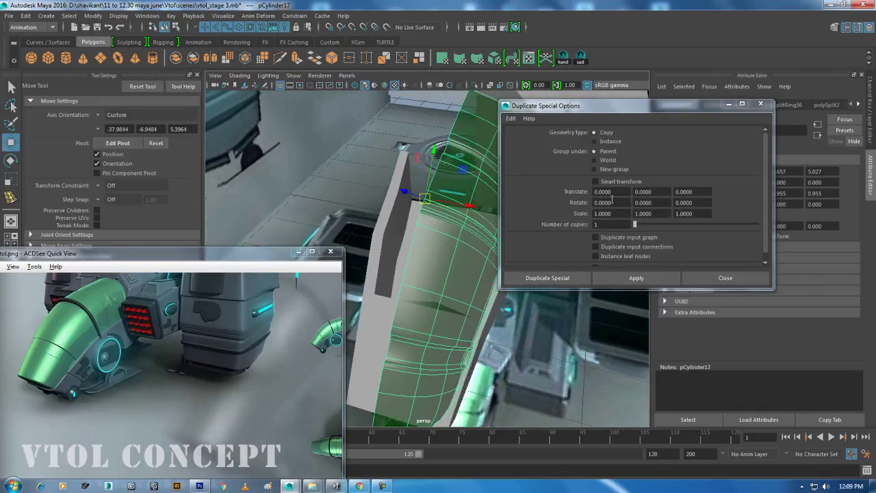
{"action": "left_click", "coordinate": [671, 214]}
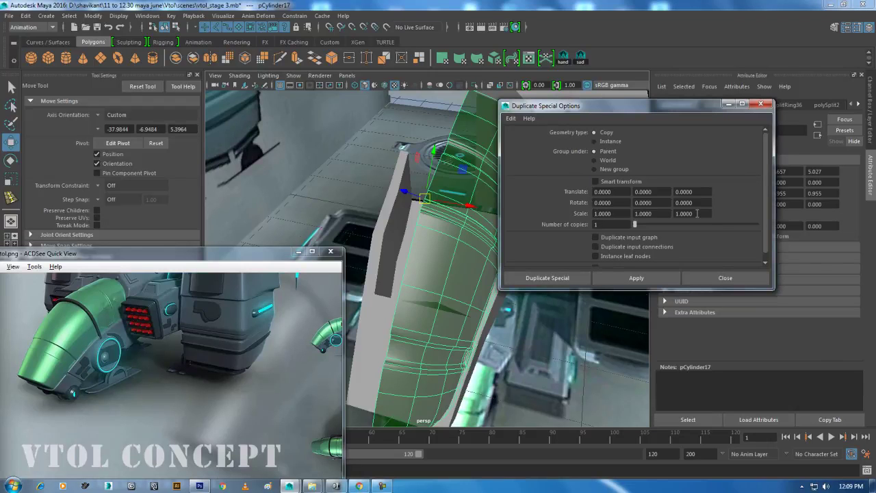
{"action": "left_click", "coordinate": [636, 278]}
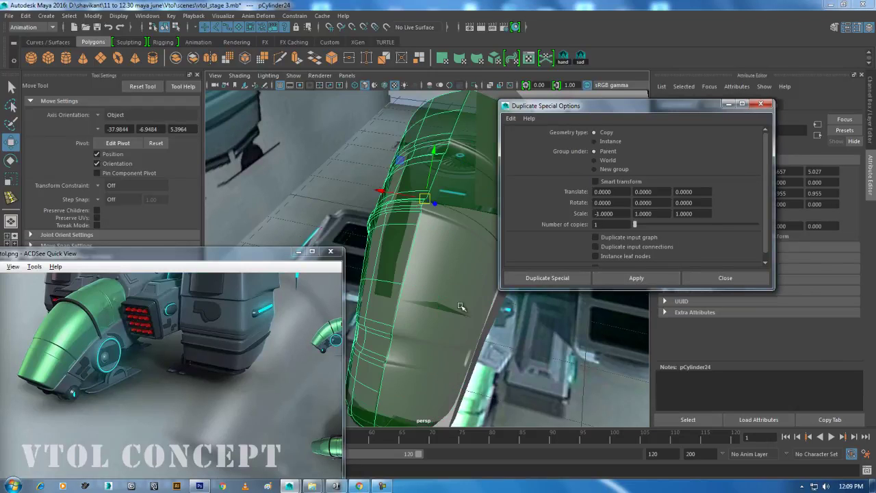
{"action": "left_click", "coordinate": [726, 279]}
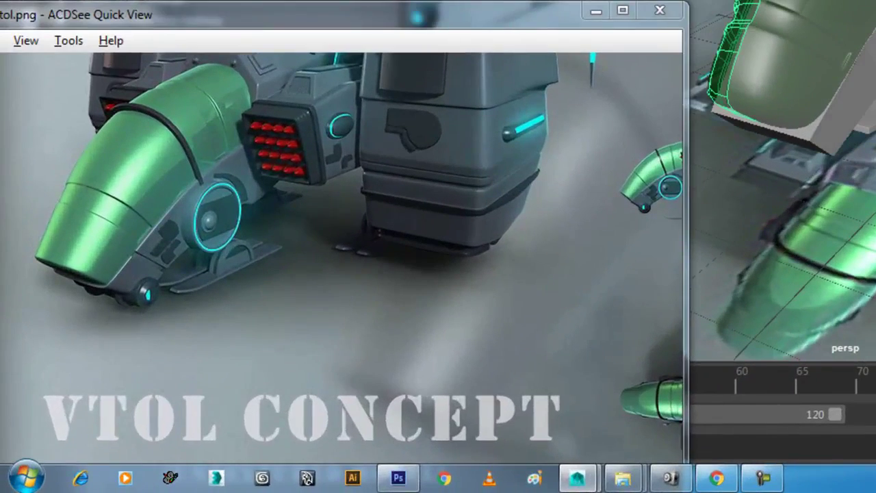
Move in close to the grey block's slanted face and switch to Multiple Edge Loops
{"action": "scroll", "coordinate": [465, 163], "scroll_direction": "up", "scroll_amount": 1}
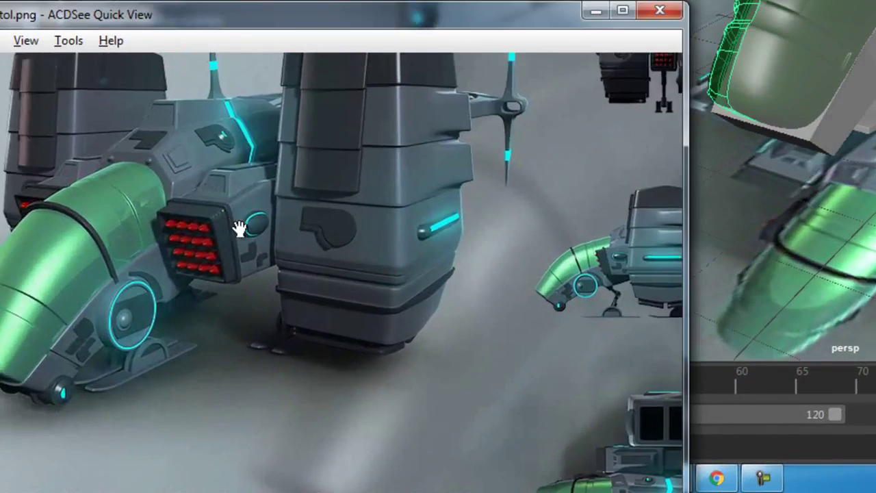
{"action": "scroll", "coordinate": [239, 228], "scroll_direction": "up", "scroll_amount": 2}
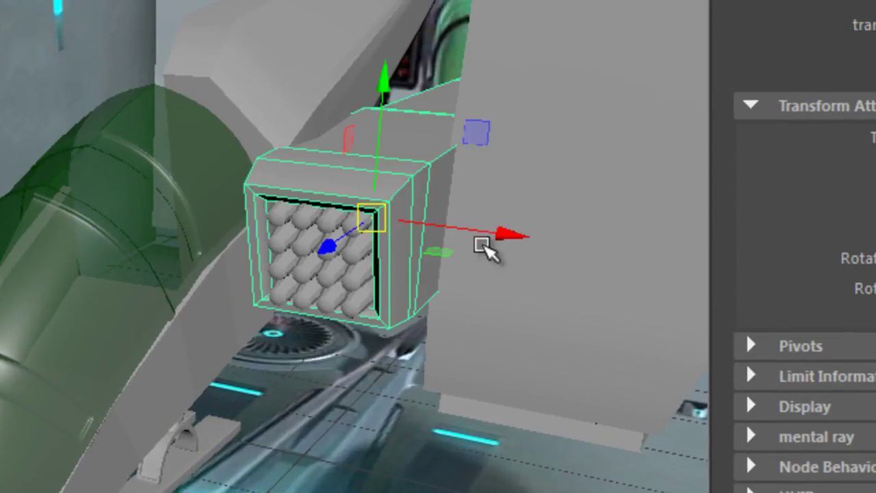
{"action": "left_click_drag", "start_coordinate": [482, 248], "coordinate": [127, 356], "text": "alt"}
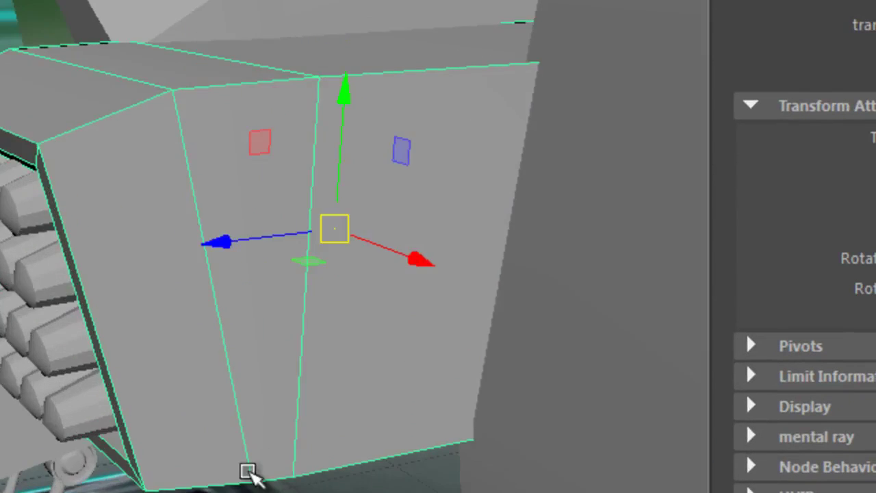
{"action": "right_click_drag", "start_coordinate": [200, 205], "coordinate": [276, 180]}
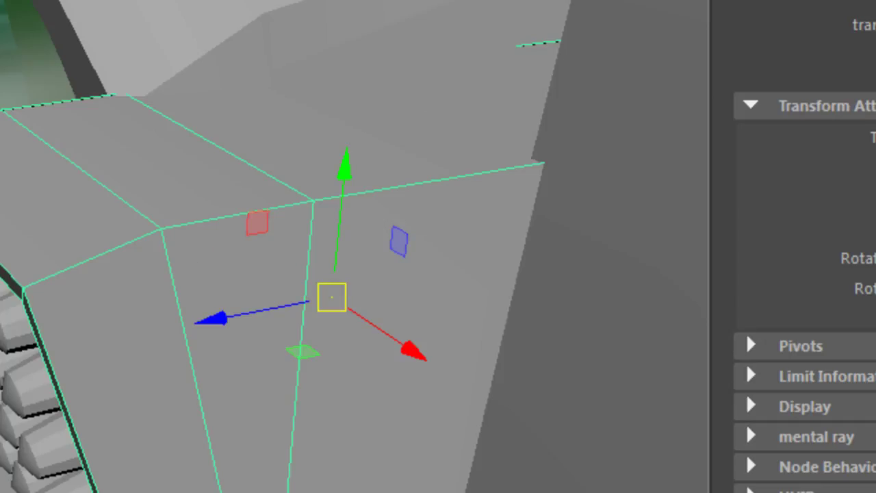
{"action": "right_click_drag", "start_coordinate": [180, 243], "coordinate": [113, 289], "text": "shift"}
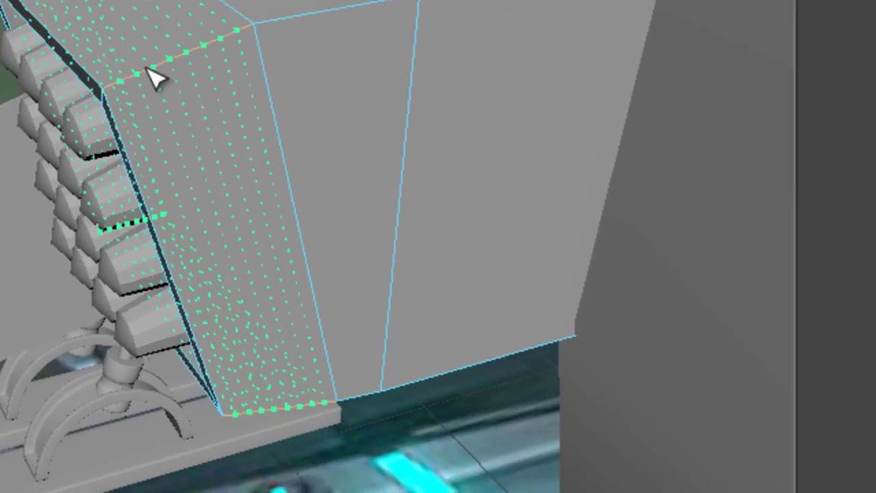
Insert evenly spaced loops across the slanted face and select four loops on the block
{"action": "left_click", "coordinate": [156, 79]}
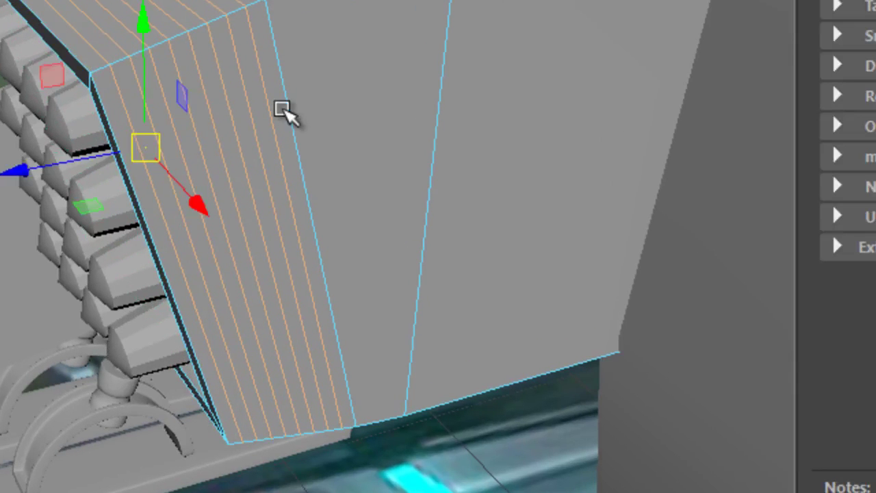
{"action": "left_click_drag", "start_coordinate": [190, 95], "coordinate": [206, 171], "text": "alt"}
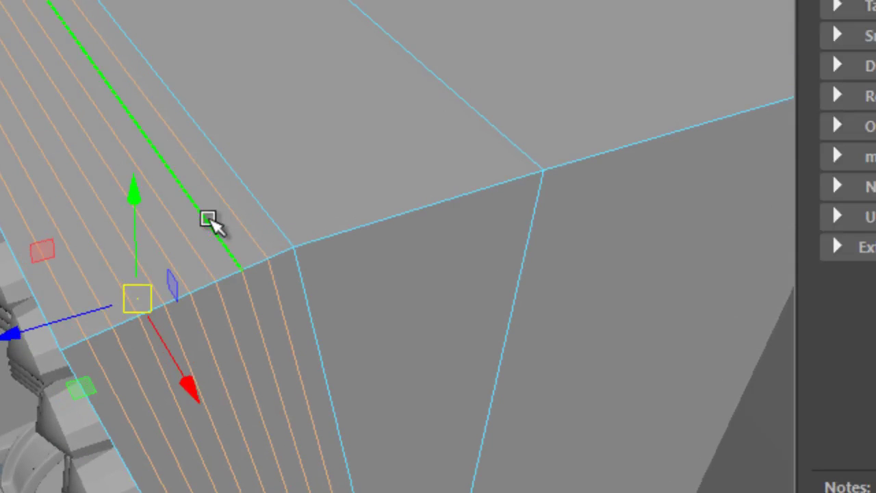
{"action": "double_click", "coordinate": [207, 219]}
{"action": "mouse_move", "coordinate": [184, 259]}
{"action": "left_mouse_down", "text": "alt"}
{"action": "mouse_move", "coordinate": [112, 231]}
{"action": "mouse_move", "coordinate": [154, 267]}
{"action": "mouse_move", "coordinate": [280, 231]}
{"action": "left_mouse_up", "text": "alt"}
{"action": "double_click", "coordinate": [121, 257], "text": "shift"}
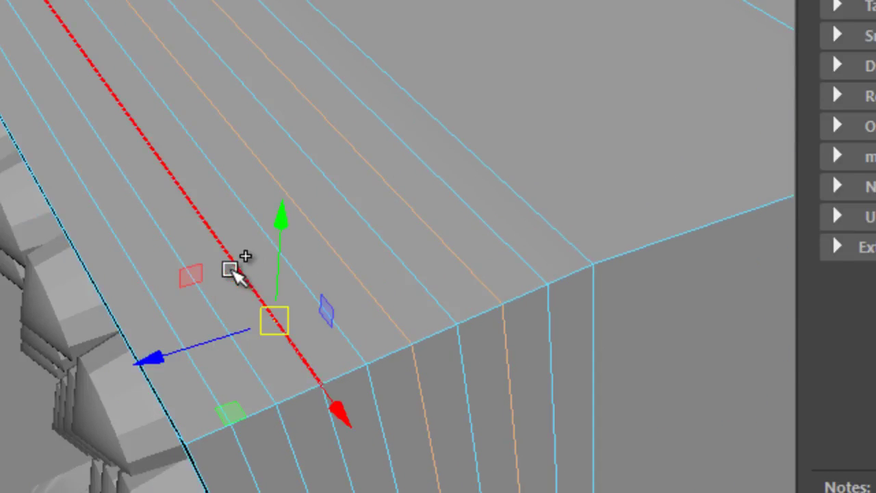
{"action": "double_click", "coordinate": [228, 262], "text": "shift"}
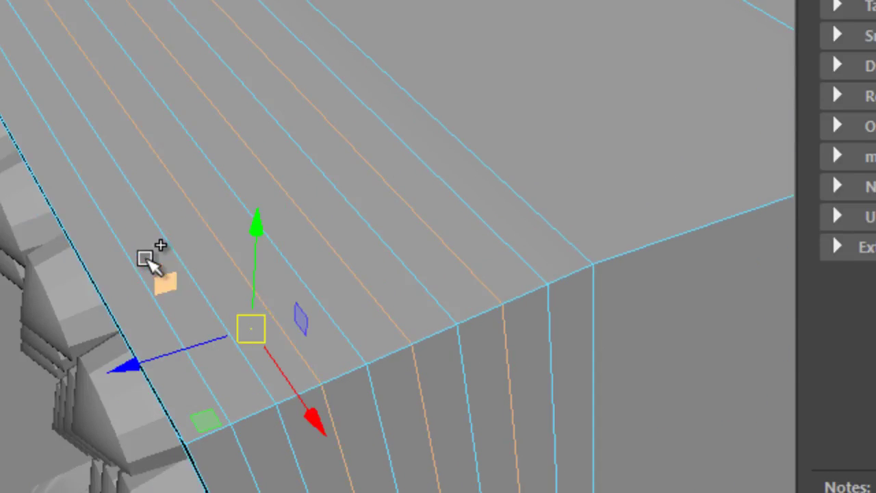
{"action": "double_click", "coordinate": [128, 255], "text": "shift"}
{"action": "mouse_move", "coordinate": [277, 274]}
{"action": "left_mouse_down", "text": "alt"}
{"action": "mouse_move", "coordinate": [362, 152]}
{"action": "mouse_move", "coordinate": [313, 230]}
{"action": "mouse_move", "coordinate": [246, 227]}
{"action": "mouse_move", "coordinate": [361, 236]}
{"action": "mouse_move", "coordinate": [260, 235]}
{"action": "mouse_move", "coordinate": [233, 275]}
{"action": "left_mouse_up", "text": "alt"}
Slide the selected edge loops along the frame and preview the smoothed result
{"action": "key", "text": "d"}
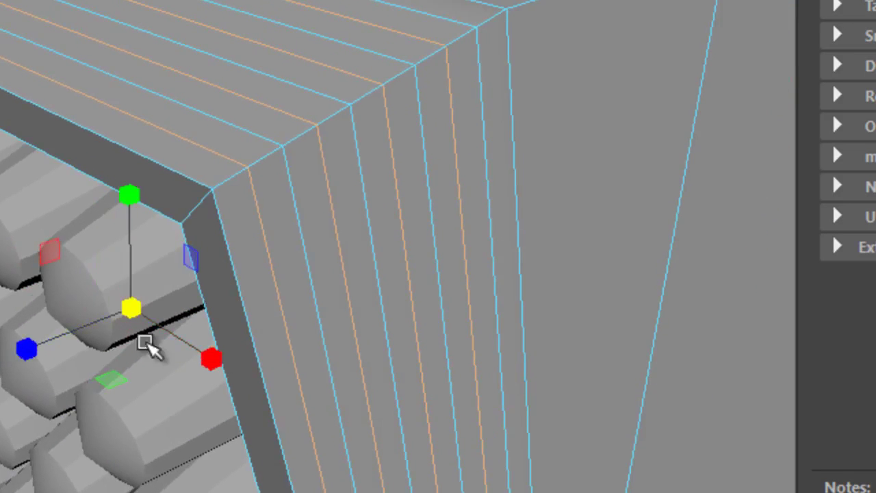
{"action": "left_click_drag", "start_coordinate": [132, 316], "coordinate": [153, 312]}
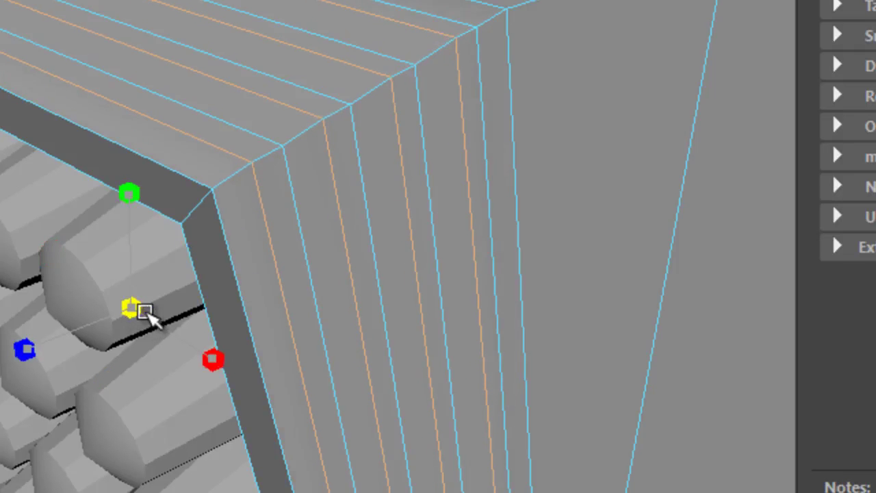
{"action": "key", "text": "3"}
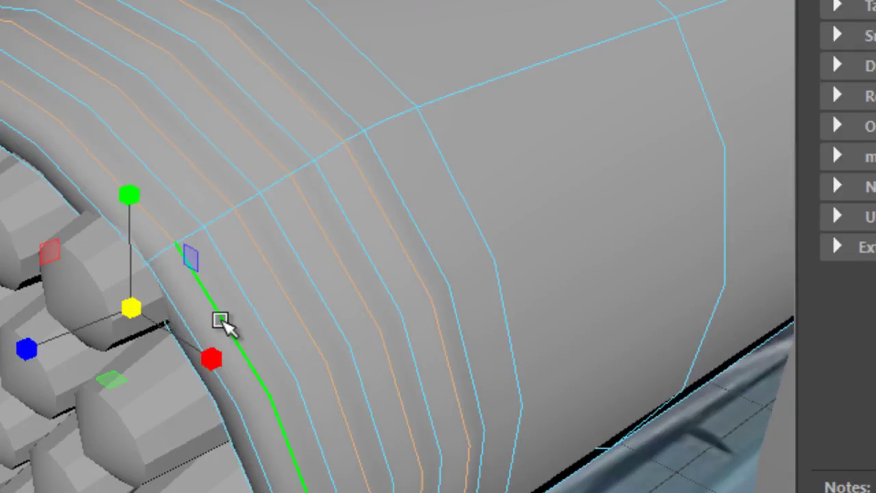
{"action": "key", "text": "1"}
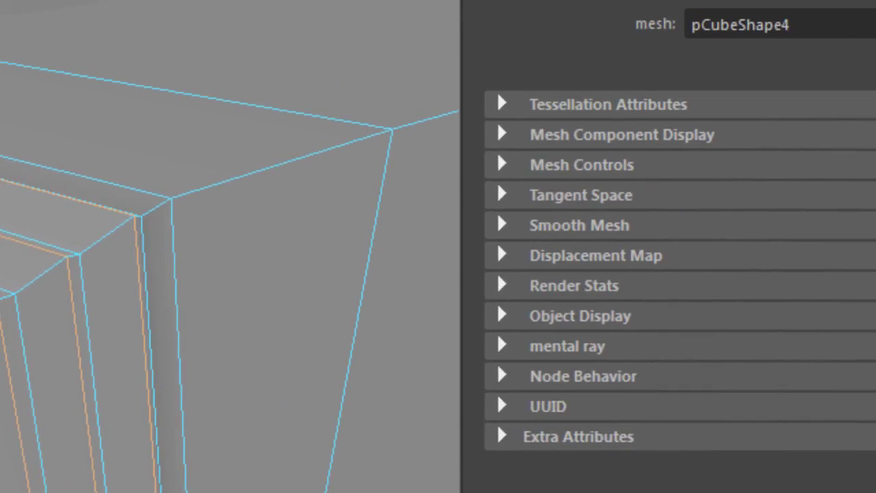
Select the hollow box pCube5 and isolate it, hiding everything else
{"action": "left_click_drag", "start_coordinate": [129, 372], "coordinate": [164, 309]}
{"action": "right_click_drag", "start_coordinate": [87, 203], "coordinate": [247, 139]}
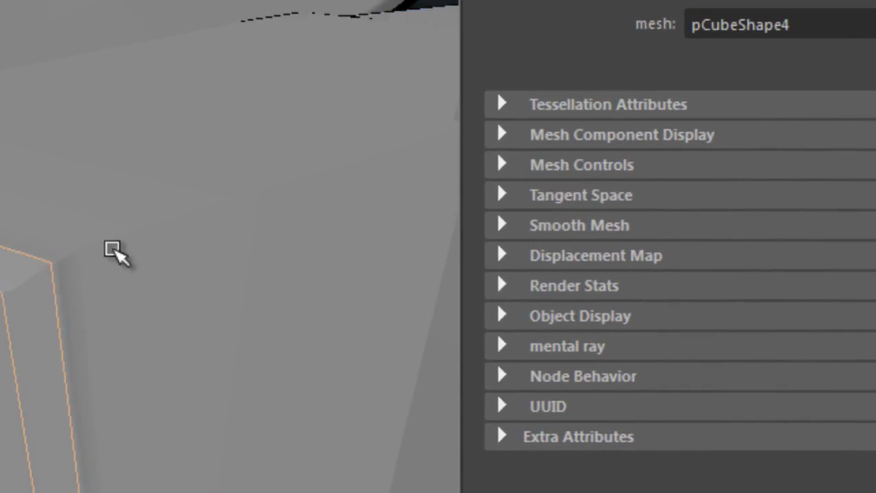
{"action": "right_click_drag", "start_coordinate": [176, 203], "coordinate": [176, 134]}
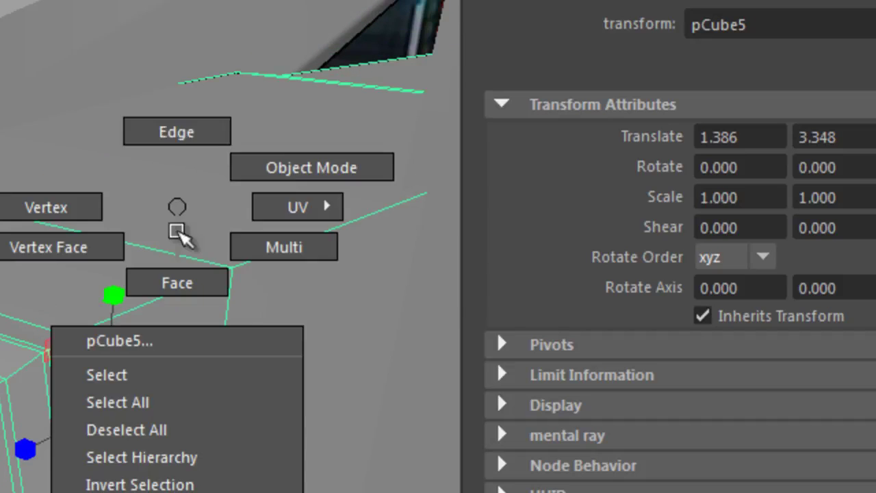
{"action": "left_click", "coordinate": [186, 289]}
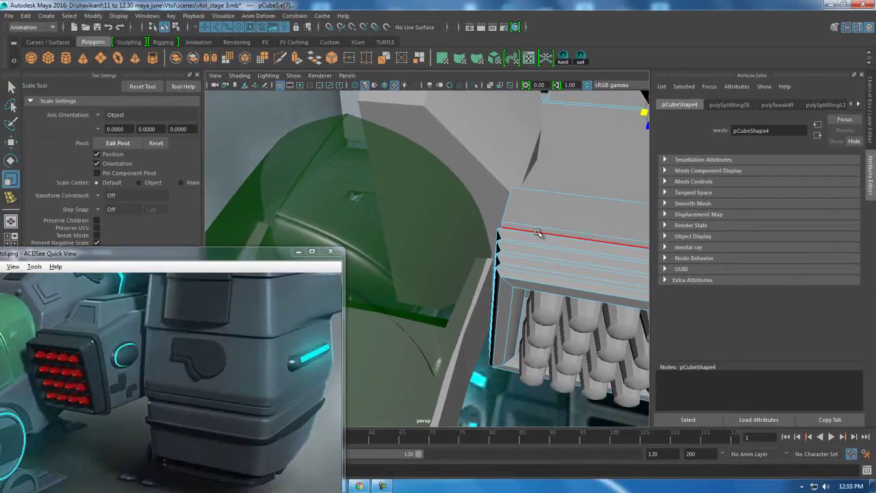
{"action": "right_click_drag", "start_coordinate": [540, 244], "coordinate": [573, 196]}
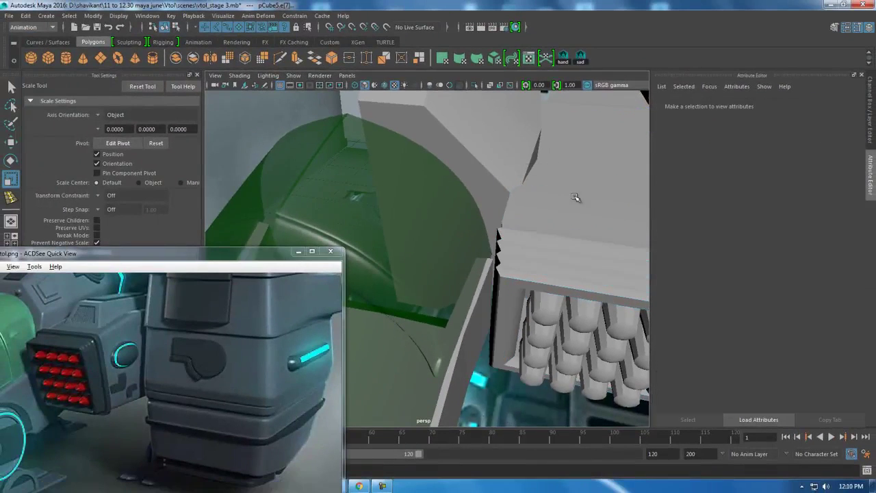
{"action": "left_click", "coordinate": [534, 239]}
{"action": "key", "text": "alt+h"}
{"action": "key", "text": "f"}
Bevel the edges around the box's open end with Fraction 0.07 and 2 segments
{"action": "left_click_drag", "start_coordinate": [541, 240], "coordinate": [504, 245], "text": "alt"}
{"action": "right_click_drag", "start_coordinate": [519, 196], "coordinate": [528, 141]}
{"action": "left_click", "coordinate": [525, 221]}
{"action": "mouse_move", "coordinate": [525, 221]}
{"action": "left_mouse_down", "text": "alt"}
{"action": "mouse_move", "coordinate": [450, 267]}
{"action": "mouse_move", "coordinate": [516, 218]}
{"action": "mouse_move", "coordinate": [531, 241]}
{"action": "mouse_move", "coordinate": [469, 254]}
{"action": "mouse_move", "coordinate": [458, 175]}
{"action": "mouse_move", "coordinate": [446, 239]}
{"action": "mouse_move", "coordinate": [466, 271]}
{"action": "mouse_move", "coordinate": [452, 260]}
{"action": "left_mouse_up", "text": "alt"}
{"action": "scroll", "coordinate": [452, 260], "scroll_direction": "up", "scroll_amount": 3}
{"action": "right_click_drag", "start_coordinate": [465, 264], "coordinate": [512, 259], "text": "shift"}
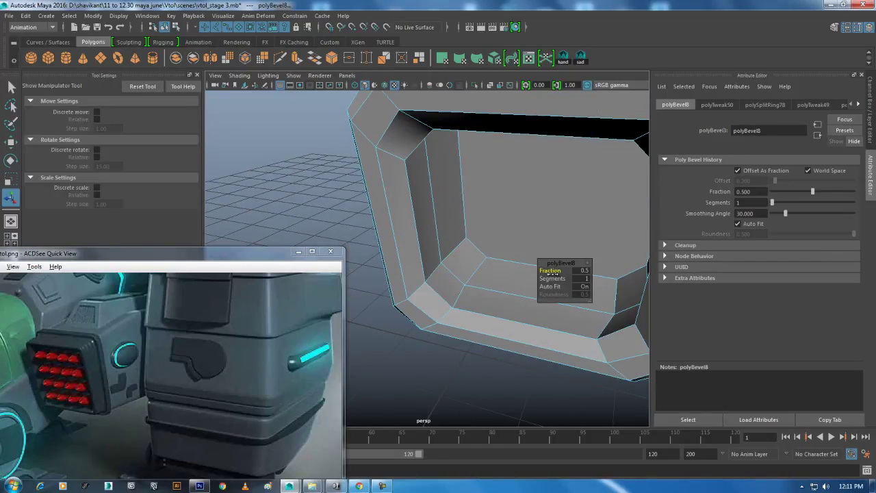
{"action": "left_click", "coordinate": [552, 278]}
{"action": "middle_click_drag", "start_coordinate": [554, 278], "coordinate": [538, 285]}
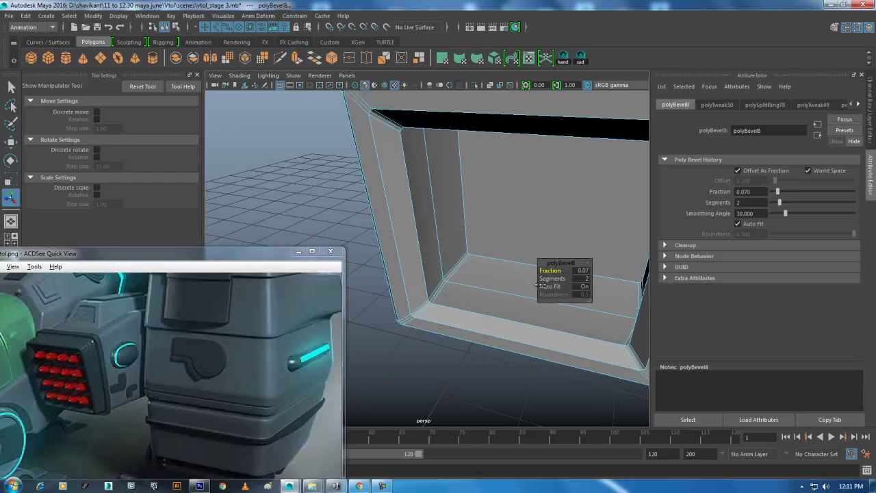
Preview the bevelled box smoothed, then turn the smooth preview off
{"action": "mouse_move", "coordinate": [533, 278]}
{"action": "left_mouse_down", "text": "alt"}
{"action": "mouse_move", "coordinate": [446, 258]}
{"action": "mouse_move", "coordinate": [461, 270]}
{"action": "mouse_move", "coordinate": [452, 263]}
{"action": "left_mouse_up", "text": "alt"}
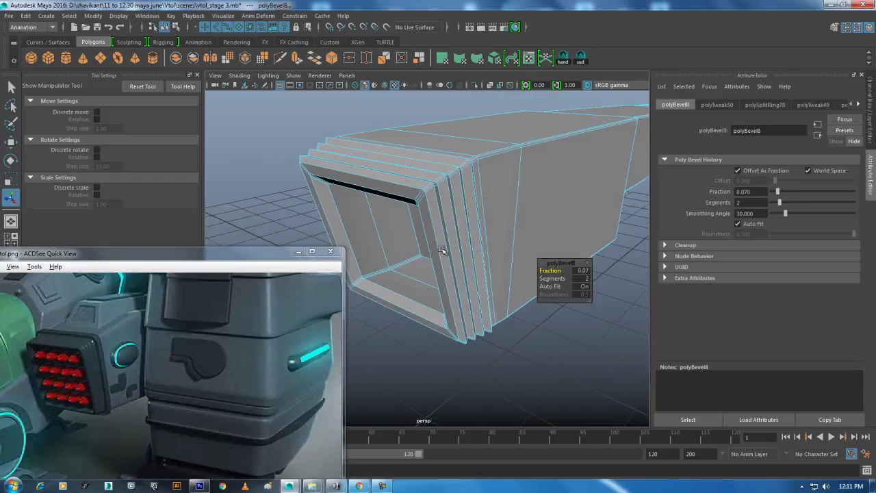
{"action": "right_click", "coordinate": [460, 197]}
{"action": "left_click", "coordinate": [531, 146]}
{"action": "key", "text": "3"}
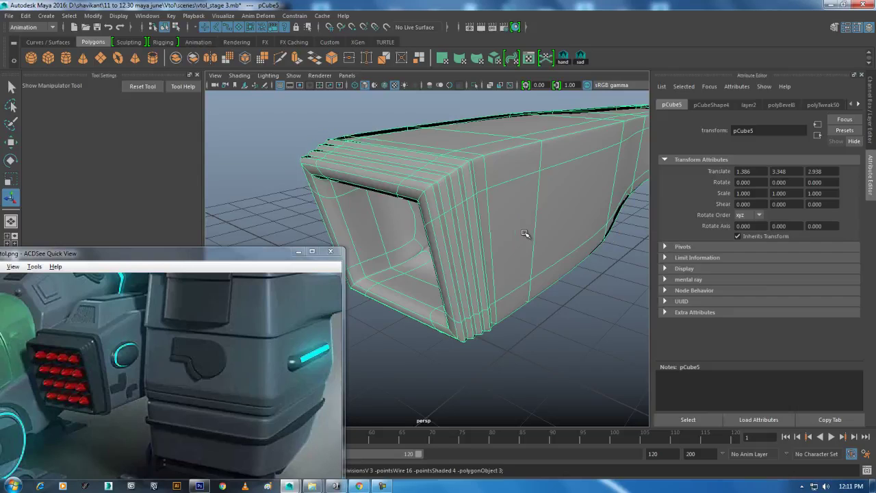
{"action": "left_click", "coordinate": [564, 328]}
{"action": "mouse_move", "coordinate": [564, 327]}
{"action": "left_mouse_down", "text": "alt"}
{"action": "mouse_move", "coordinate": [461, 280]}
{"action": "mouse_move", "coordinate": [437, 288]}
{"action": "left_mouse_up", "text": "alt"}
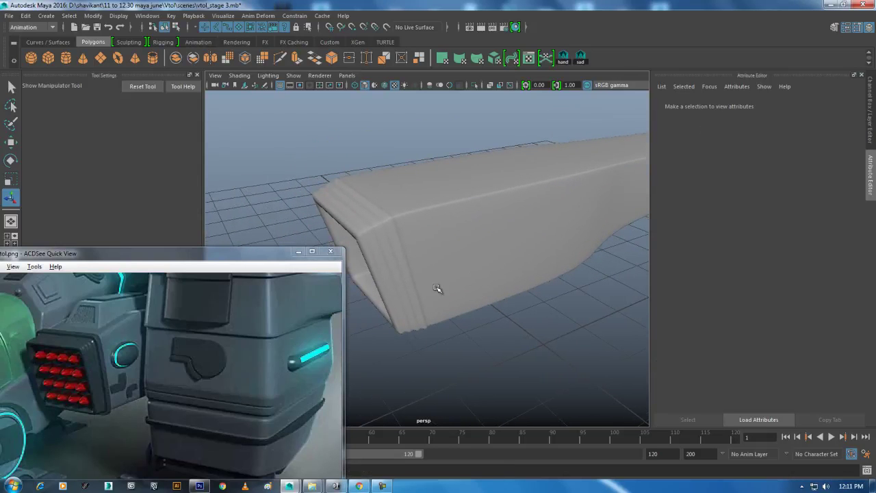
{"action": "left_click", "coordinate": [410, 248]}
{"action": "key", "text": "1"}
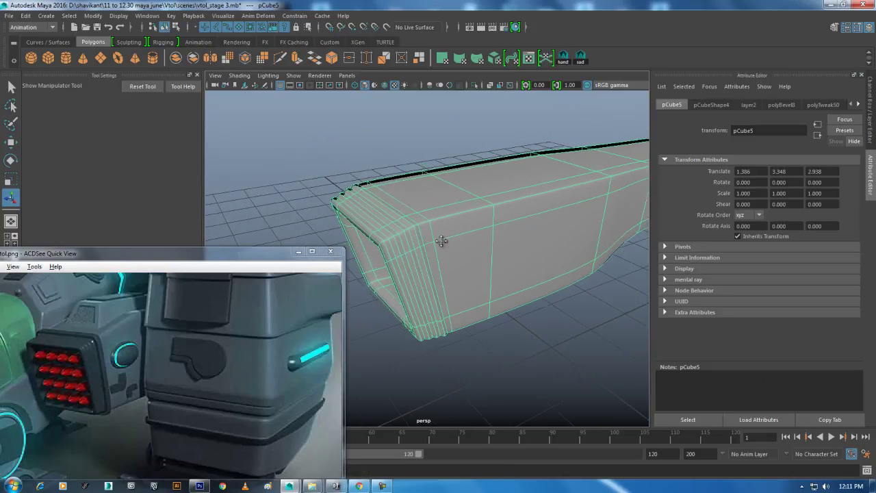
{"action": "scroll", "coordinate": [447, 250], "scroll_direction": "up", "scroll_amount": 3}
Select the long narrow face strip along the box's bevelled corner
{"action": "scroll", "coordinate": [465, 281], "scroll_direction": "up", "scroll_amount": 3}
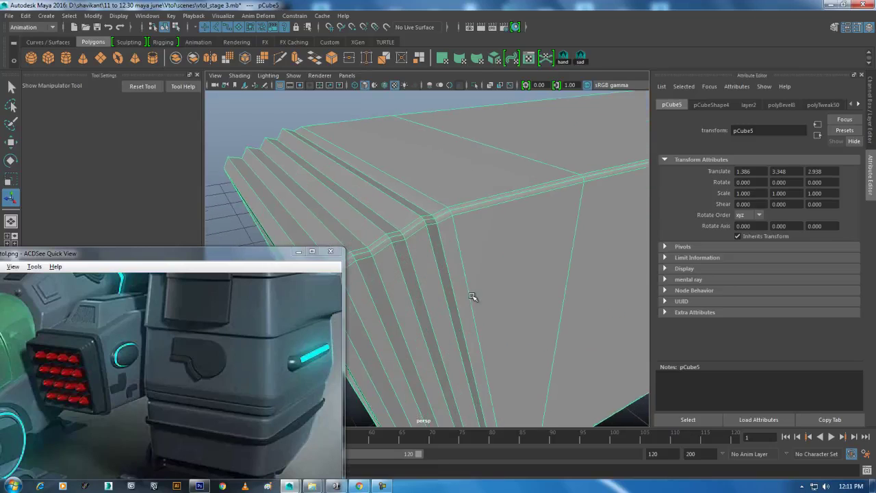
{"action": "right_click", "coordinate": [473, 297]}
{"action": "left_click", "coordinate": [143, 172]}
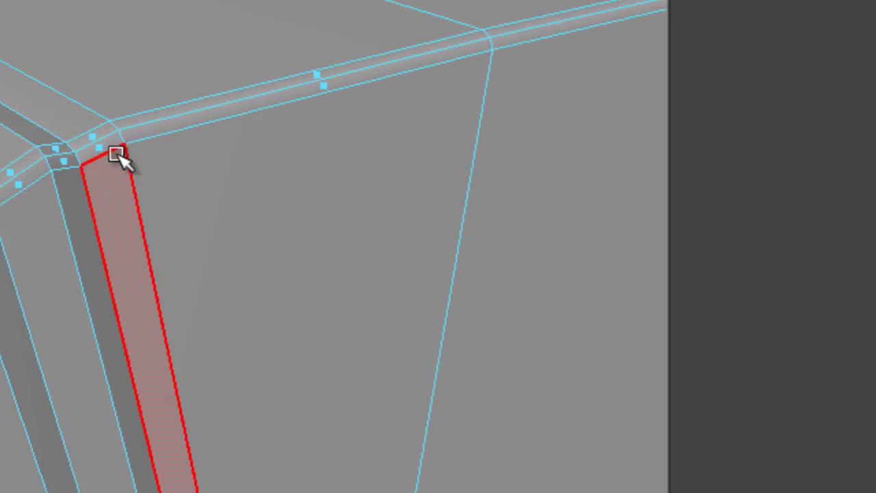
{"action": "left_click", "coordinate": [118, 159]}
{"action": "left_click", "coordinate": [140, 247]}
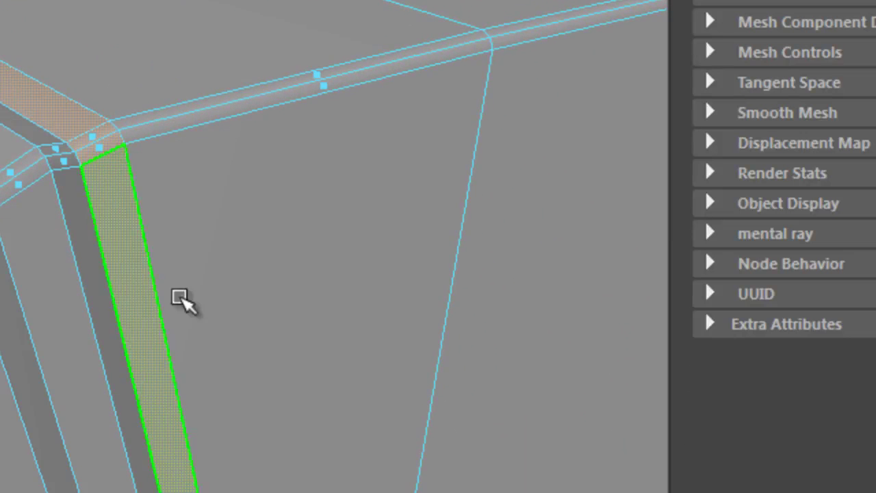
{"action": "left_click_drag", "start_coordinate": [185, 299], "coordinate": [209, 233], "text": "alt"}
Extrude the strip outward by Local Translate Z 0.017 and inspect the raised ridge
{"action": "right_click_drag", "start_coordinate": [201, 88], "coordinate": [186, 166], "text": "shift"}
{"action": "mouse_move", "coordinate": [185, 166]}
{"action": "left_mouse_down", "text": "alt"}
{"action": "mouse_move", "coordinate": [254, 353]}
{"action": "mouse_move", "coordinate": [57, 334]}
{"action": "mouse_move", "coordinate": [117, 324]}
{"action": "mouse_move", "coordinate": [3, 410]}
{"action": "left_mouse_up", "text": "alt"}
{"action": "left_click_drag", "start_coordinate": [53, 425], "coordinate": [9, 410]}
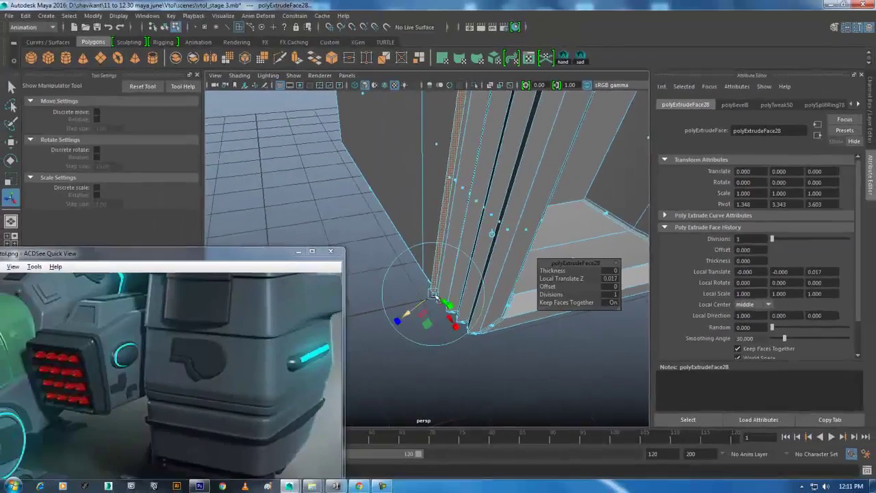
{"action": "mouse_move", "coordinate": [434, 291]}
{"action": "left_mouse_down", "text": "alt"}
{"action": "mouse_move", "coordinate": [445, 213]}
{"action": "mouse_move", "coordinate": [442, 231]}
{"action": "left_mouse_up", "text": "alt"}
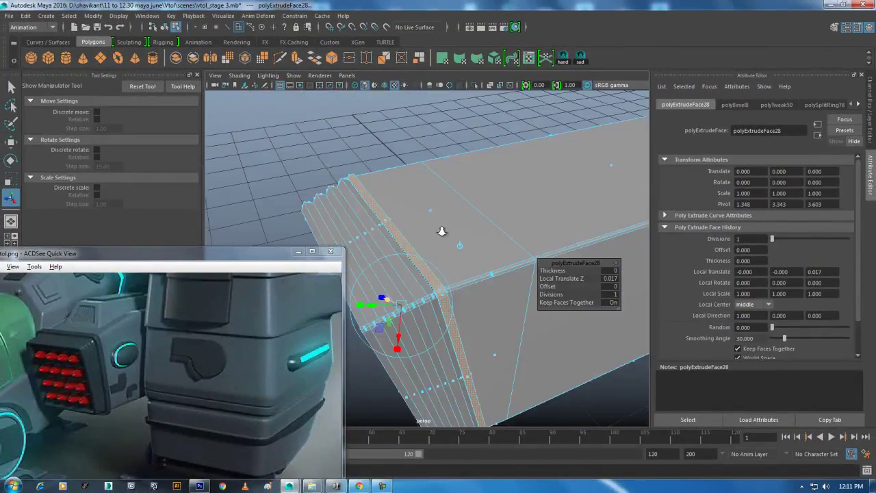
{"action": "right_click_drag", "start_coordinate": [463, 196], "coordinate": [456, 230]}
{"action": "scroll", "coordinate": [445, 270], "scroll_direction": "up", "scroll_amount": 3}
{"action": "left_click_drag", "start_coordinate": [445, 271], "coordinate": [420, 251], "text": "alt"}
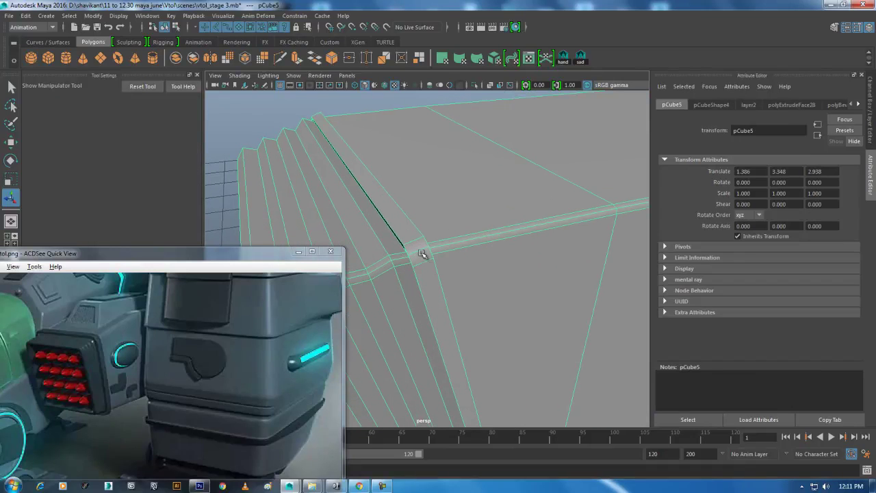
{"action": "key", "text": "F10"}
Bevel the edge loop along the raised corner strip with Fraction 1
{"action": "left_click", "coordinate": [423, 262]}
{"action": "mouse_move", "coordinate": [472, 216]}
{"action": "right_mouse_down", "text": "shift"}
{"action": "mouse_move", "coordinate": [449, 242]}
{"action": "mouse_move", "coordinate": [473, 226]}
{"action": "right_mouse_up", "text": "shift"}
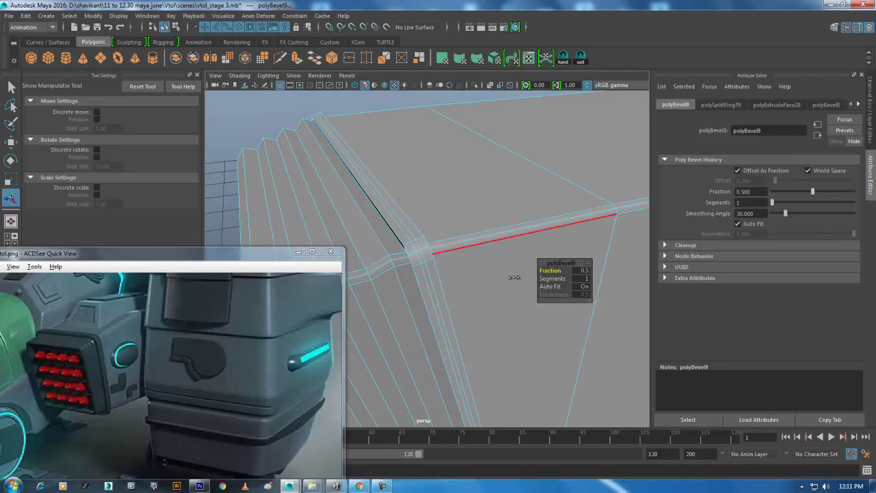
{"action": "left_click_drag", "start_coordinate": [550, 271], "coordinate": [560, 272]}
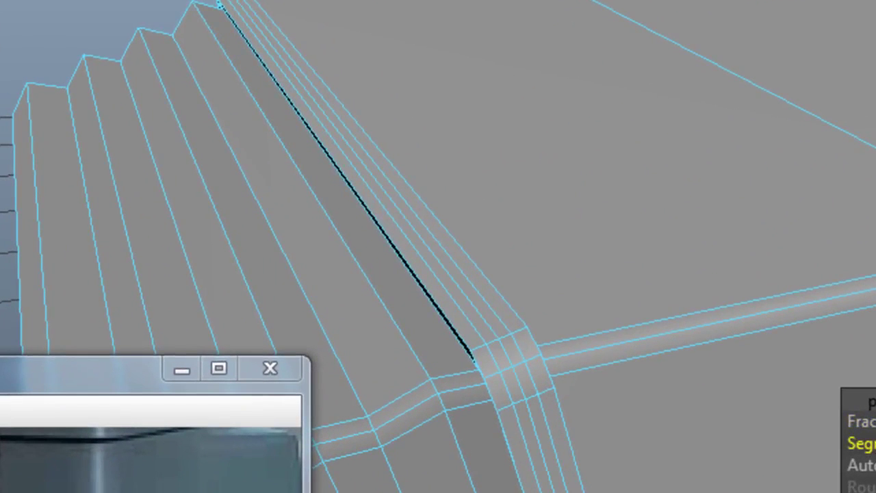
{"action": "scroll", "coordinate": [607, 405], "scroll_direction": "down", "scroll_amount": 3}
{"action": "mouse_move", "coordinate": [607, 405]}
{"action": "left_mouse_down", "text": "alt"}
{"action": "mouse_move", "coordinate": [454, 401]}
{"action": "mouse_move", "coordinate": [591, 308]}
{"action": "left_mouse_up", "text": "alt"}
Insert supporting edge loops along the bevel on pCube5, up to polySplitRing82
{"action": "right_click_drag", "start_coordinate": [474, 218], "coordinate": [560, 195]}
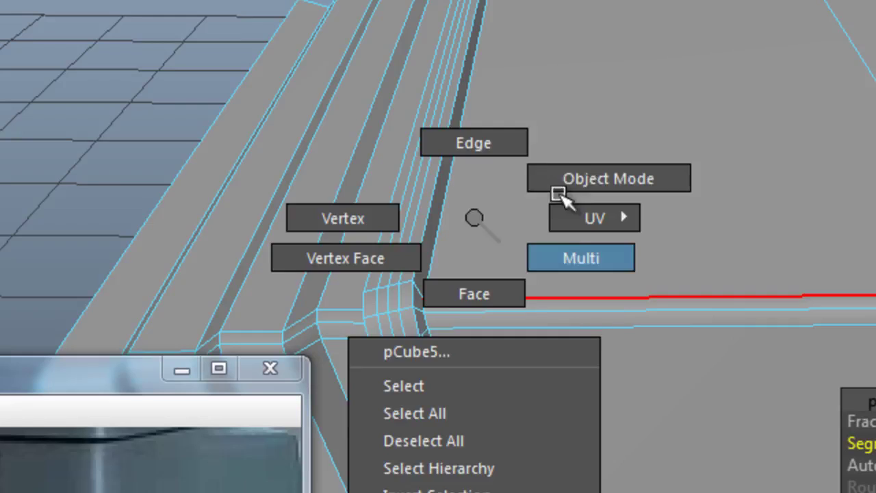
{"action": "left_click_drag", "start_coordinate": [495, 307], "coordinate": [528, 313], "text": "alt"}
{"action": "scroll", "coordinate": [538, 325], "scroll_direction": "up", "scroll_amount": 3}
{"action": "scroll", "coordinate": [548, 336], "scroll_direction": "up", "scroll_amount": 2}
{"action": "right_click_drag", "start_coordinate": [444, 242], "coordinate": [270, 281], "text": "shift"}
{"action": "left_click", "coordinate": [127, 271]}
{"action": "mouse_move", "coordinate": [520, 377]}
{"action": "right_mouse_down", "text": "alt"}
{"action": "mouse_move", "coordinate": [596, 375]}
{"action": "mouse_move", "coordinate": [487, 356]}
{"action": "right_mouse_up", "text": "alt"}
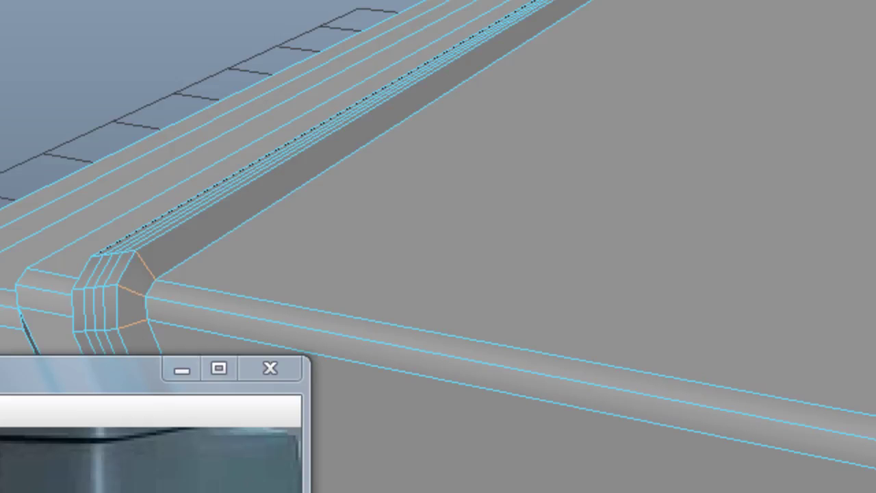
{"action": "left_click", "coordinate": [139, 296]}
{"action": "mouse_move", "coordinate": [124, 297]}
{"action": "left_mouse_down", "text": "alt"}
{"action": "mouse_move", "coordinate": [591, 383]}
{"action": "mouse_move", "coordinate": [425, 420]}
{"action": "mouse_move", "coordinate": [418, 154]}
{"action": "mouse_move", "coordinate": [114, 166]}
{"action": "mouse_move", "coordinate": [205, 201]}
{"action": "mouse_move", "coordinate": [55, 230]}
{"action": "mouse_move", "coordinate": [287, 87]}
{"action": "mouse_move", "coordinate": [260, 119]}
{"action": "mouse_move", "coordinate": [182, 135]}
{"action": "left_mouse_up", "text": "alt"}
{"action": "mouse_move", "coordinate": [182, 135]}
{"action": "right_mouse_down", "text": "alt"}
{"action": "mouse_move", "coordinate": [182, 165]}
{"action": "mouse_move", "coordinate": [215, 192]}
{"action": "right_mouse_up", "text": "alt"}
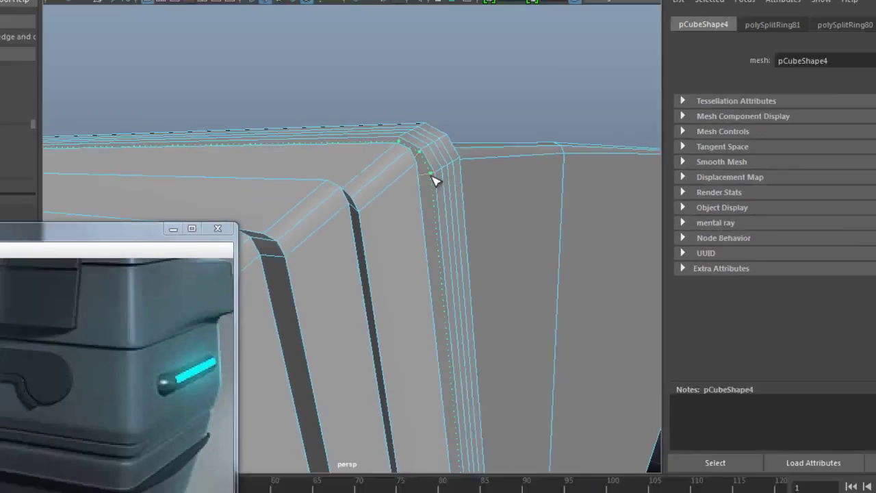
{"action": "left_click", "coordinate": [433, 176]}
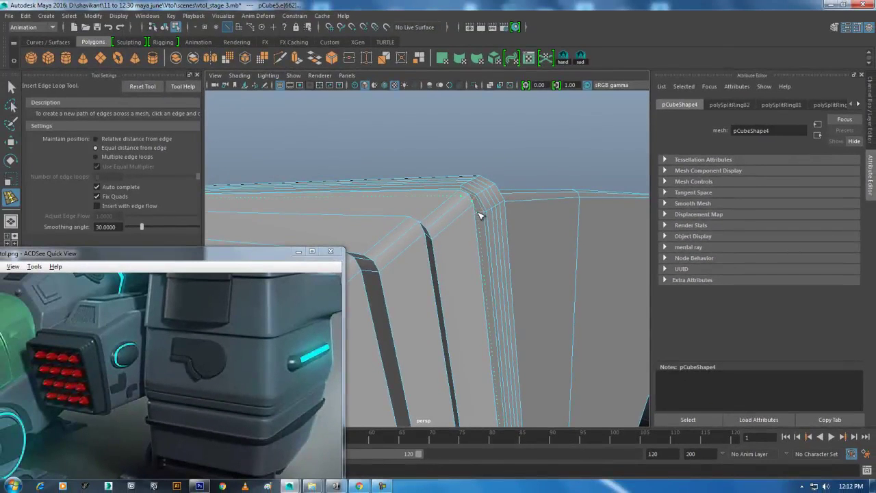
Insert one more edge loop, polySplitRing83, beside the bevelled corner
{"action": "left_click", "coordinate": [479, 214]}
{"action": "mouse_move", "coordinate": [480, 215]}
{"action": "left_mouse_down", "text": "alt"}
{"action": "mouse_move", "coordinate": [499, 249]}
{"action": "mouse_move", "coordinate": [455, 248]}
{"action": "mouse_move", "coordinate": [457, 327]}
{"action": "mouse_move", "coordinate": [476, 386]}
{"action": "mouse_move", "coordinate": [434, 303]}
{"action": "mouse_move", "coordinate": [426, 416]}
{"action": "mouse_move", "coordinate": [444, 266]}
{"action": "mouse_move", "coordinate": [447, 289]}
{"action": "left_mouse_up", "text": "alt"}
{"action": "key", "text": "w"}
{"action": "right_click_drag", "start_coordinate": [448, 277], "coordinate": [517, 158]}
Select the box mesh and orbit close to review its crisp ridged corner
{"action": "left_click", "coordinate": [483, 262]}
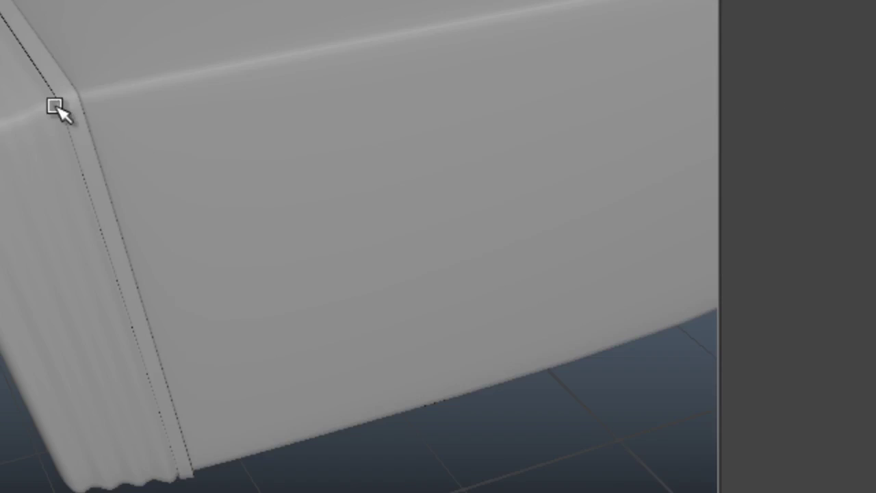
{"action": "left_click", "coordinate": [32, 162]}
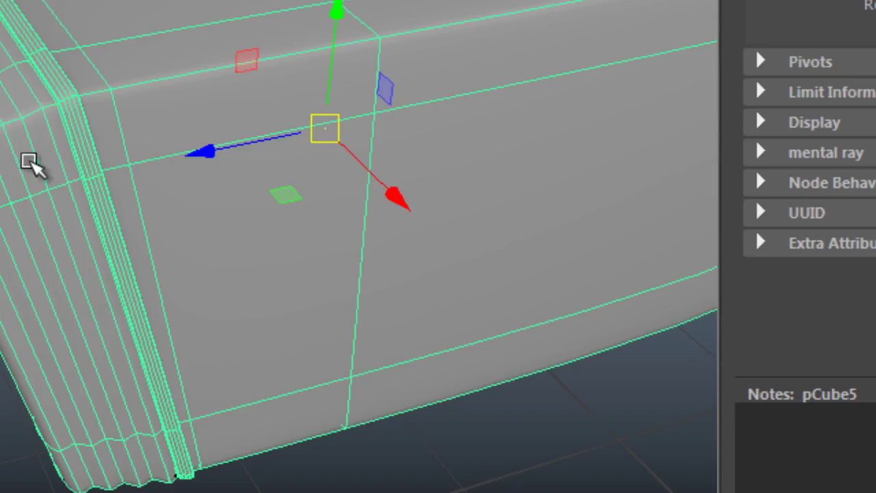
{"action": "mouse_move", "coordinate": [122, 235]}
{"action": "left_mouse_down", "text": "alt"}
{"action": "mouse_move", "coordinate": [121, 219]}
{"action": "mouse_move", "coordinate": [192, 226]}
{"action": "mouse_move", "coordinate": [198, 240]}
{"action": "mouse_move", "coordinate": [112, 219]}
{"action": "mouse_move", "coordinate": [280, 217]}
{"action": "mouse_move", "coordinate": [272, 90]}
{"action": "left_mouse_up", "text": "alt"}
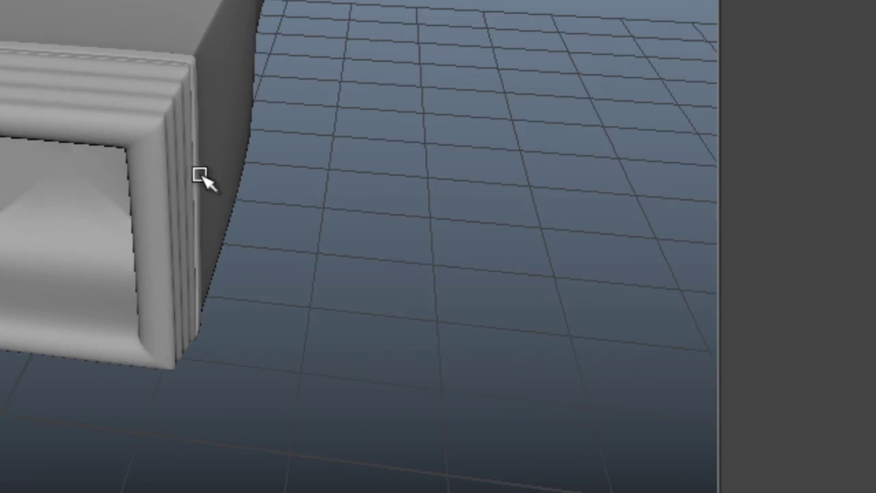
{"action": "mouse_move", "coordinate": [237, 237]}
{"action": "left_mouse_down", "text": "alt"}
{"action": "mouse_move", "coordinate": [178, 174]}
{"action": "mouse_move", "coordinate": [280, 230]}
{"action": "left_mouse_up", "text": "alt"}
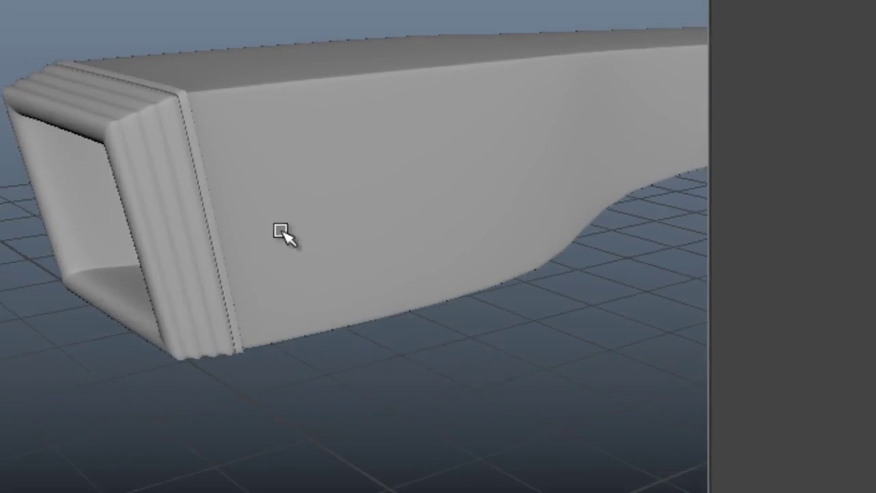
Pull the view back and orbit to see the whole ridged hull box
{"action": "scroll", "coordinate": [219, 432], "scroll_direction": "up", "scroll_amount": 3}
{"action": "scroll", "coordinate": [219, 431], "scroll_direction": "up", "scroll_amount": 3}
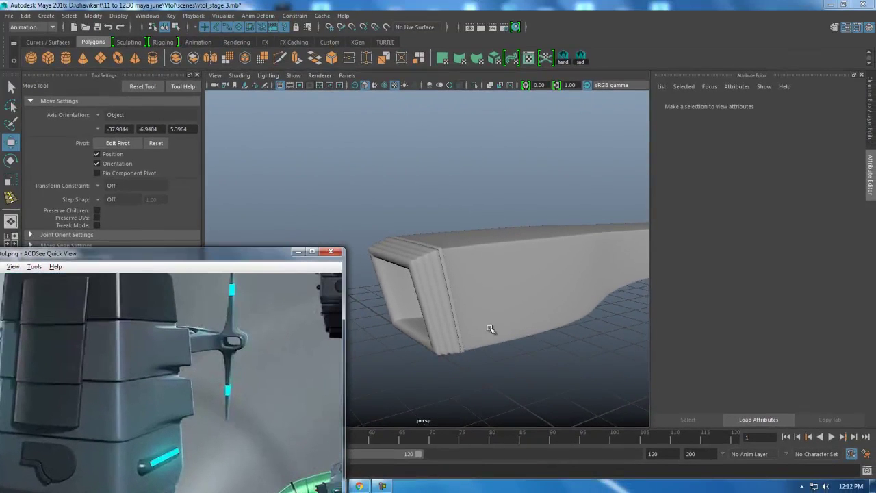
{"action": "mouse_move", "coordinate": [490, 330]}
{"action": "right_mouse_down", "text": "alt"}
{"action": "mouse_move", "coordinate": [454, 317]}
{"action": "mouse_move", "coordinate": [524, 308]}
{"action": "right_mouse_up", "text": "alt"}
{"action": "left_click", "coordinate": [499, 290]}
{"action": "mouse_move", "coordinate": [499, 290]}
{"action": "left_mouse_down", "text": "alt"}
{"action": "mouse_move", "coordinate": [506, 327]}
{"action": "mouse_move", "coordinate": [476, 276]}
{"action": "mouse_move", "coordinate": [321, 267]}
{"action": "mouse_move", "coordinate": [459, 293]}
{"action": "left_mouse_up", "text": "alt"}
{"action": "left_click", "coordinate": [506, 327]}
{"action": "left_click", "coordinate": [456, 261]}
Minimize the reference image window, reselect the box, and bring up the hotbox
{"action": "left_click", "coordinate": [304, 255]}
{"action": "left_click", "coordinate": [494, 348]}
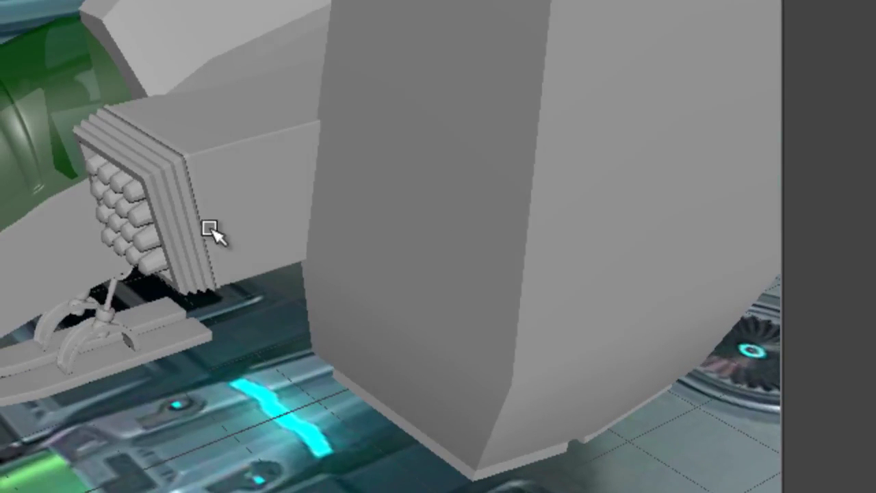
{"action": "left_click", "coordinate": [211, 231]}
{"action": "mouse_move", "coordinate": [322, 198]}
{"action": "left_mouse_down", "text": "alt"}
{"action": "mouse_move", "coordinate": [140, 229]}
{"action": "mouse_move", "coordinate": [133, 199]}
{"action": "mouse_move", "coordinate": [137, 254]}
{"action": "mouse_move", "coordinate": [33, 229]}
{"action": "left_mouse_up", "text": "alt"}
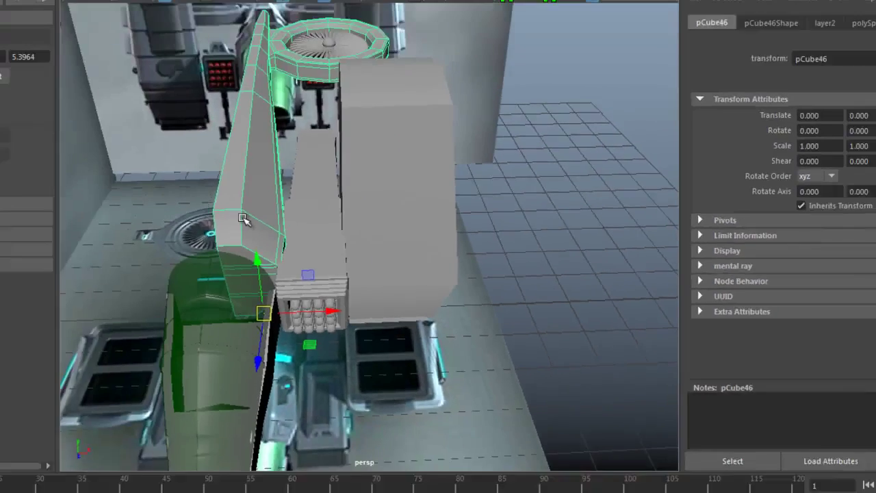
{"action": "key", "text": "space"}
Switch to the top view, frame everything, and zoom in on the fan arm
{"action": "left_click_drag", "start_coordinate": [352, 254], "coordinate": [265, 254]}
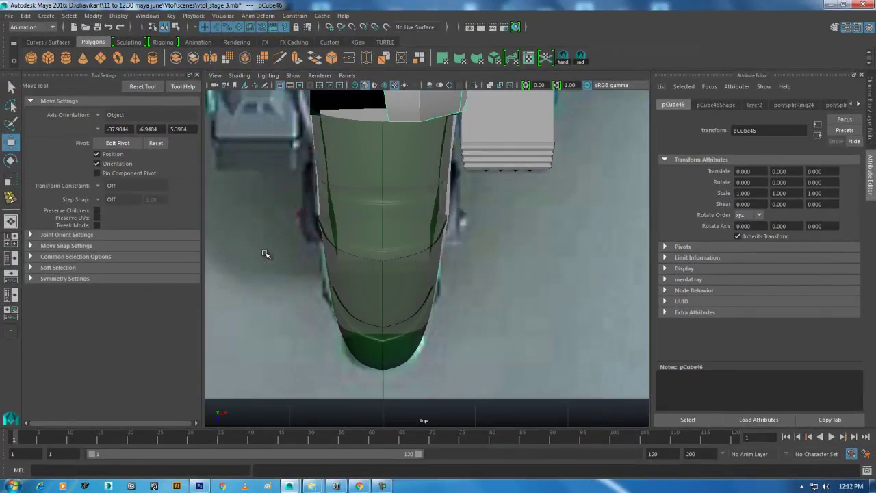
{"action": "key", "text": "a"}
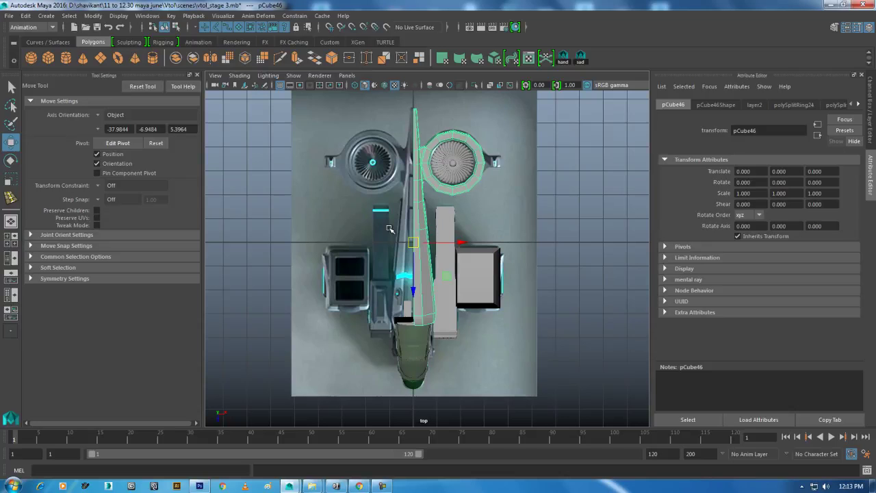
{"action": "scroll", "coordinate": [463, 272], "scroll_direction": "up", "scroll_amount": 2}
{"action": "scroll", "coordinate": [463, 274], "scroll_direction": "up", "scroll_amount": 2}
{"action": "scroll", "coordinate": [462, 280], "scroll_direction": "up", "scroll_amount": 1}
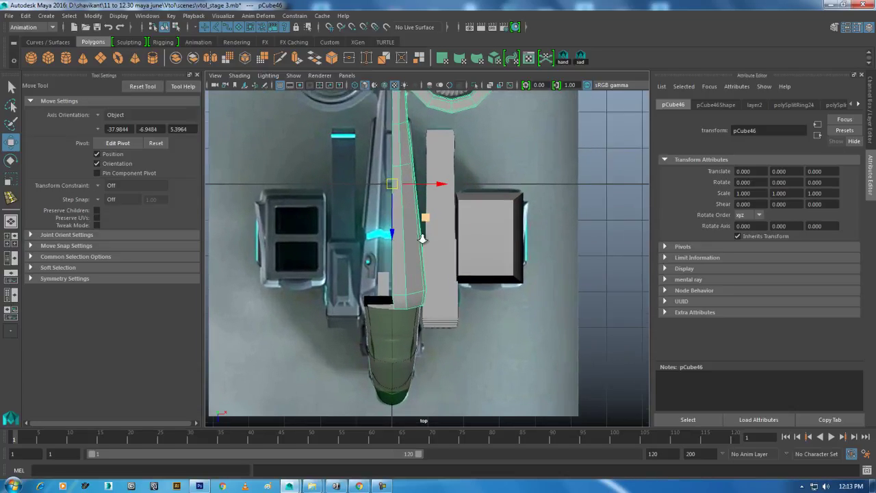
{"action": "scroll", "coordinate": [463, 283], "scroll_direction": "up", "scroll_amount": 1}
{"action": "scroll", "coordinate": [462, 283], "scroll_direction": "up", "scroll_amount": 1}
{"action": "scroll", "coordinate": [425, 256], "scroll_direction": "up", "scroll_amount": 1}
Toggle pivot editing to confirm the arm's pivot, then return to a perspective view
{"action": "key", "text": "d"}
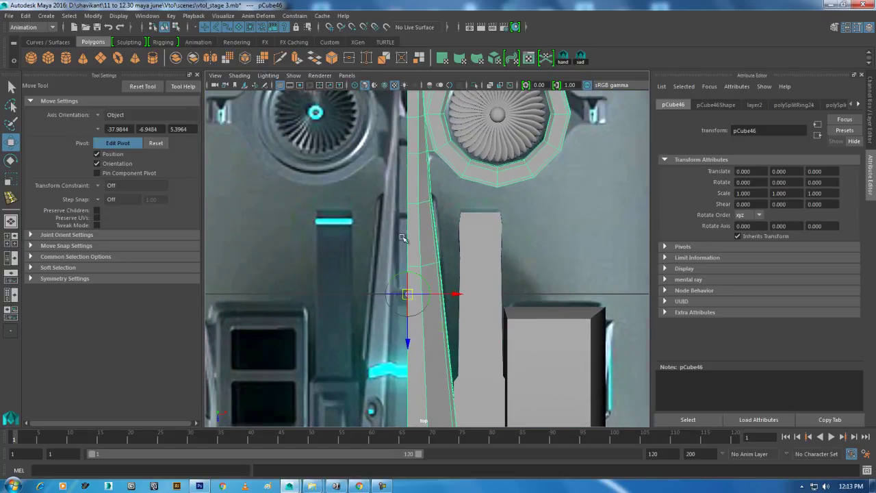
{"action": "key", "text": "d"}
{"action": "key", "text": "space"}
{"action": "mouse_move", "coordinate": [410, 274]}
{"action": "left_mouse_down"}
{"action": "mouse_move", "coordinate": [448, 240]}
{"action": "mouse_move", "coordinate": [460, 249]}
{"action": "left_mouse_up"}
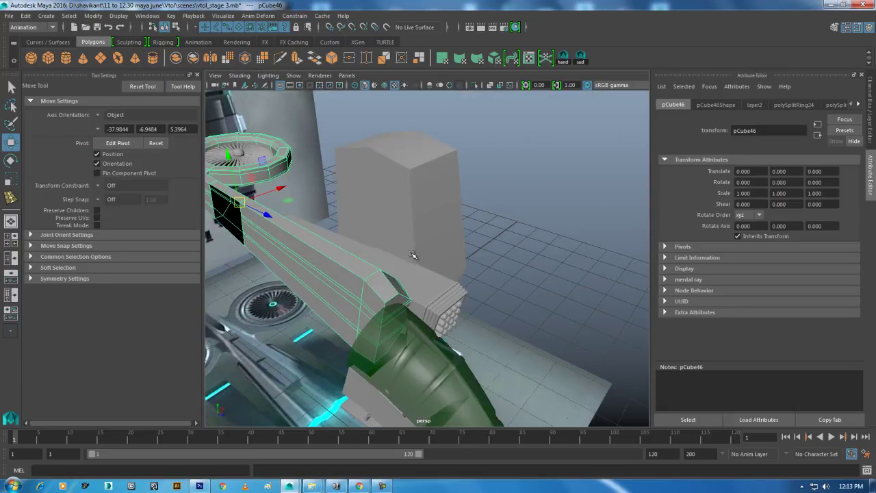
{"action": "left_click_drag", "start_coordinate": [365, 241], "coordinate": [388, 286], "text": "alt"}
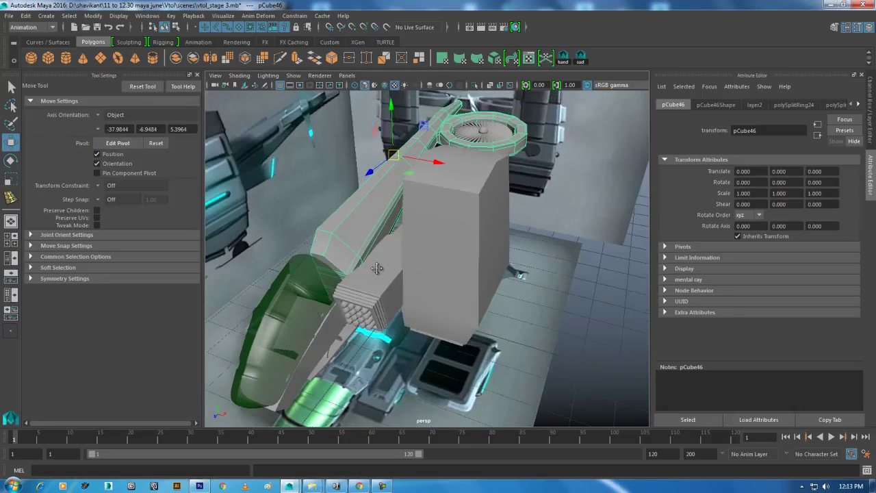
{"action": "mouse_move", "coordinate": [466, 256]}
{"action": "left_mouse_down", "text": "alt"}
{"action": "mouse_move", "coordinate": [323, 274]}
{"action": "mouse_move", "coordinate": [343, 226]}
{"action": "mouse_move", "coordinate": [498, 223]}
{"action": "left_mouse_up", "text": "alt"}
Add the polySurface17 fan blades to the arm and ring selection, frame them, and call up the Combine menu
{"action": "left_click", "coordinate": [492, 254]}
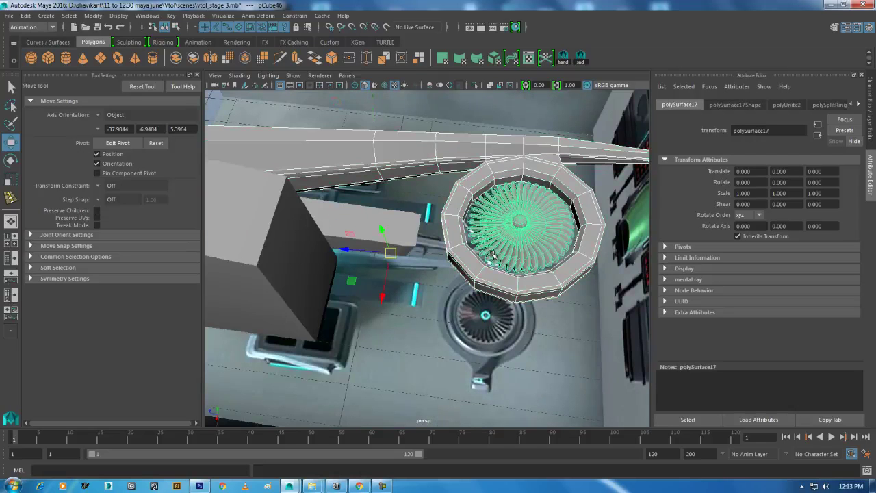
{"action": "key", "text": "space"}
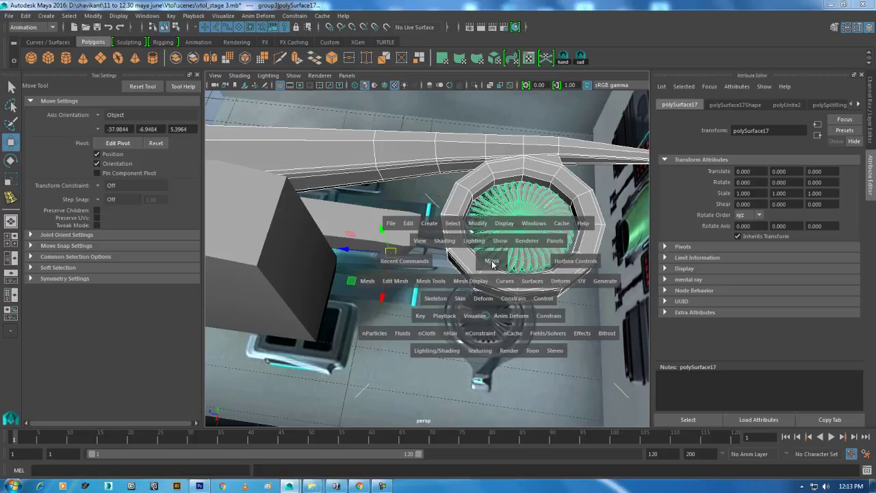
{"action": "left_click_drag", "start_coordinate": [492, 261], "coordinate": [379, 250]}
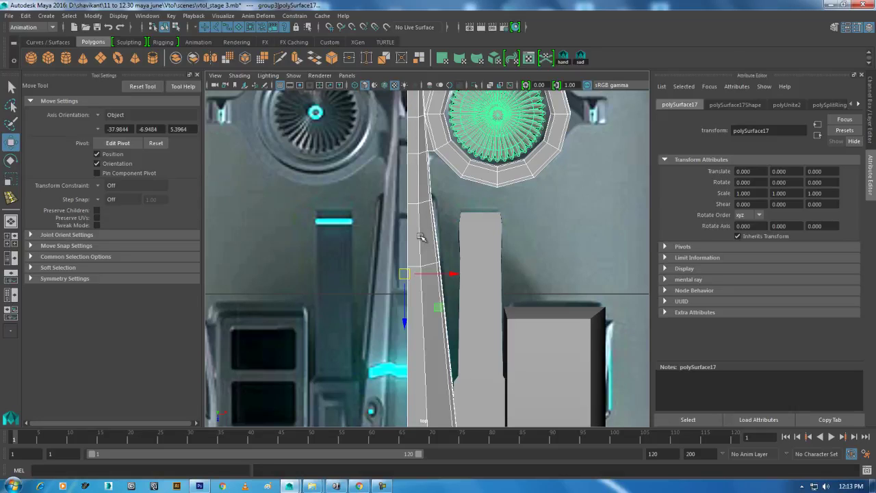
{"action": "scroll", "coordinate": [452, 238], "scroll_direction": "down", "scroll_amount": 2}
{"action": "mouse_move", "coordinate": [493, 256]}
{"action": "left_mouse_down"}
{"action": "mouse_move", "coordinate": [452, 243]}
{"action": "mouse_move", "coordinate": [466, 233]}
{"action": "left_mouse_up"}
{"action": "key", "text": "f"}
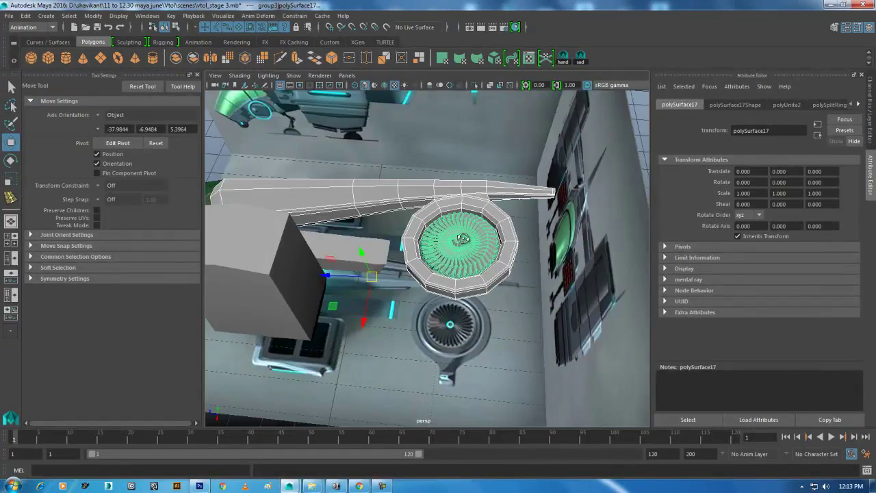
{"action": "left_click_drag", "start_coordinate": [464, 237], "coordinate": [479, 197], "text": "alt"}
{"action": "right_click", "coordinate": [480, 196], "text": "shift"}
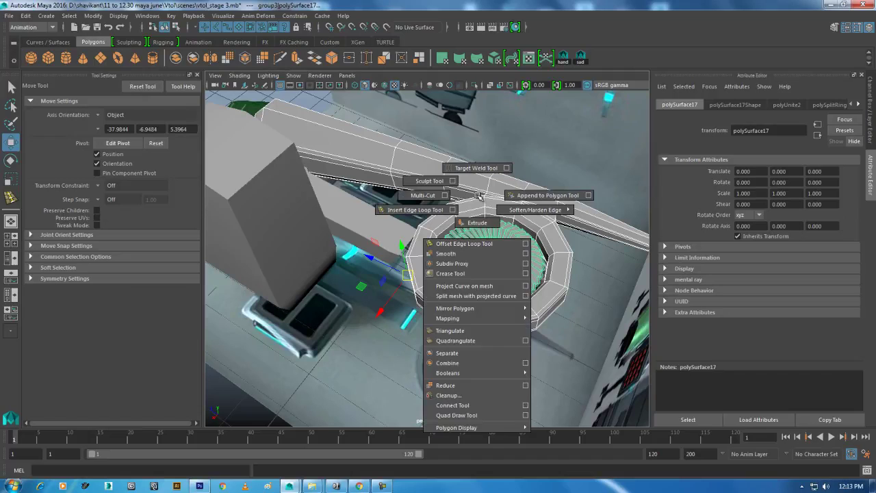
Combine the fan arm, ring and blades into one mesh, then view it from the top
{"action": "left_click", "coordinate": [448, 363]}
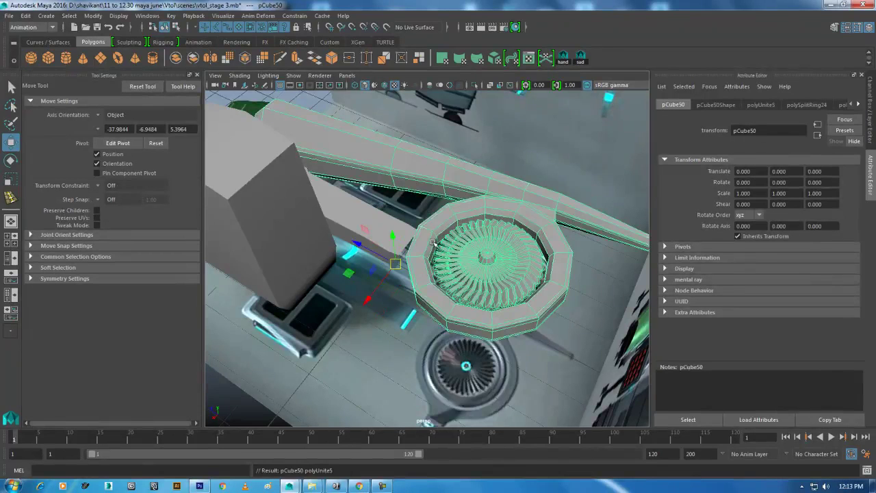
{"action": "key", "text": "space"}
{"action": "left_click_drag", "start_coordinate": [433, 243], "coordinate": [433, 215]}
{"action": "scroll", "coordinate": [425, 246], "scroll_direction": "up", "scroll_amount": 3}
{"action": "scroll", "coordinate": [419, 251], "scroll_direction": "up", "scroll_amount": 3}
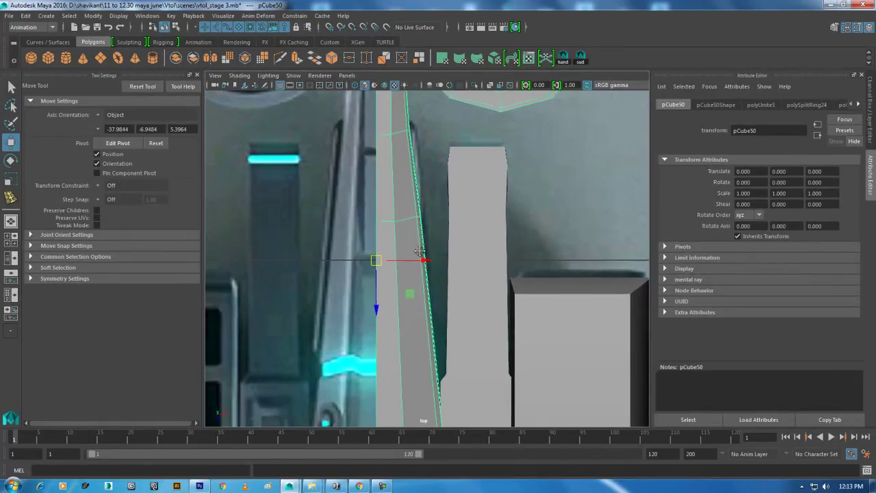
{"action": "middle_click_drag", "start_coordinate": [419, 251], "coordinate": [449, 312], "text": "alt"}
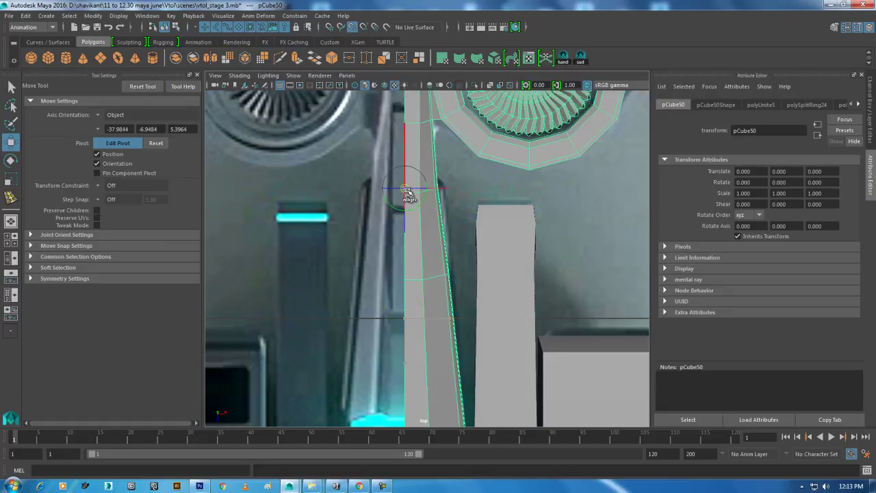
{"action": "scroll", "coordinate": [405, 197], "scroll_direction": "down", "scroll_amount": 5}
{"action": "scroll", "coordinate": [431, 226], "scroll_direction": "down", "scroll_amount": 3}
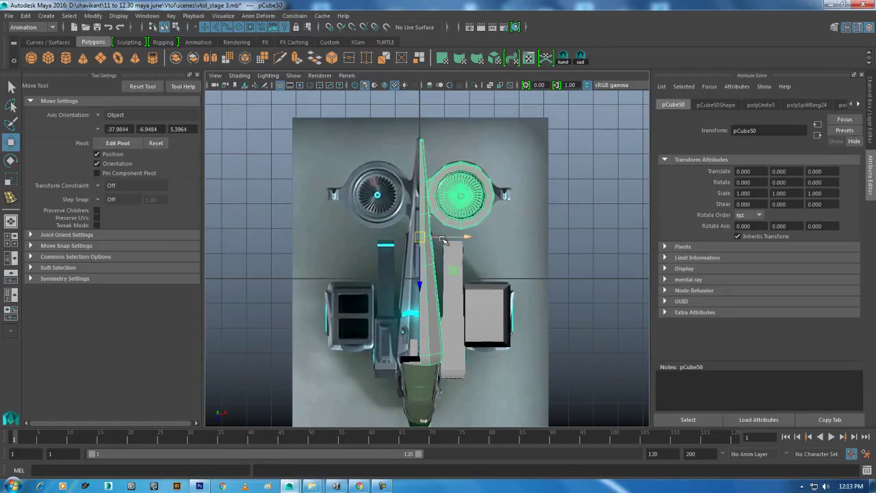
Duplicate Special the fan arm with Scale X -1, creating mirrored pCube51
{"action": "left_click", "coordinate": [26, 15]}
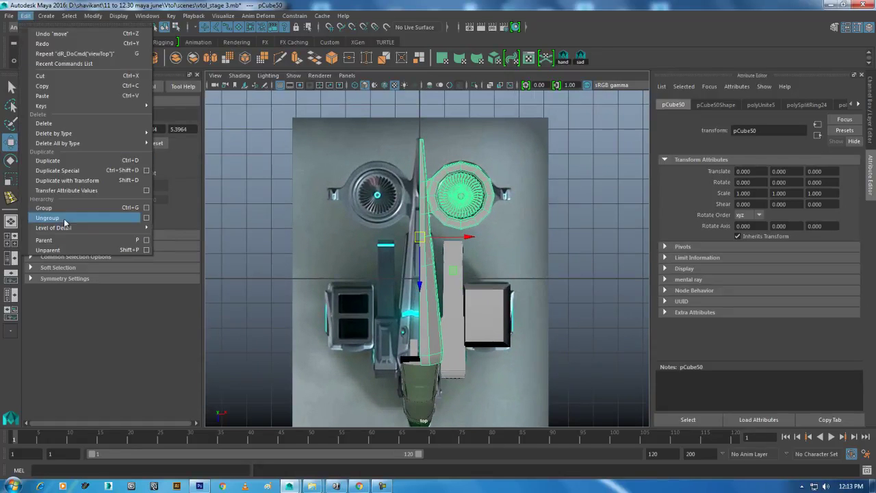
{"action": "left_click", "coordinate": [57, 170]}
{"action": "scroll", "coordinate": [411, 303], "scroll_direction": "up", "scroll_amount": 1}
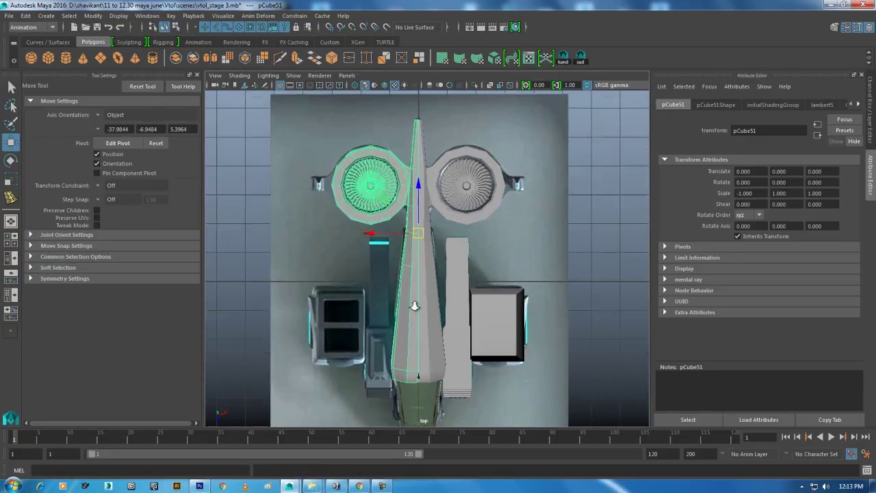
{"action": "scroll", "coordinate": [493, 316], "scroll_direction": "up", "scroll_amount": 1}
{"action": "middle_click_drag", "start_coordinate": [493, 316], "coordinate": [445, 278], "text": "alt"}
{"action": "scroll", "coordinate": [445, 278], "scroll_direction": "up", "scroll_amount": 1}
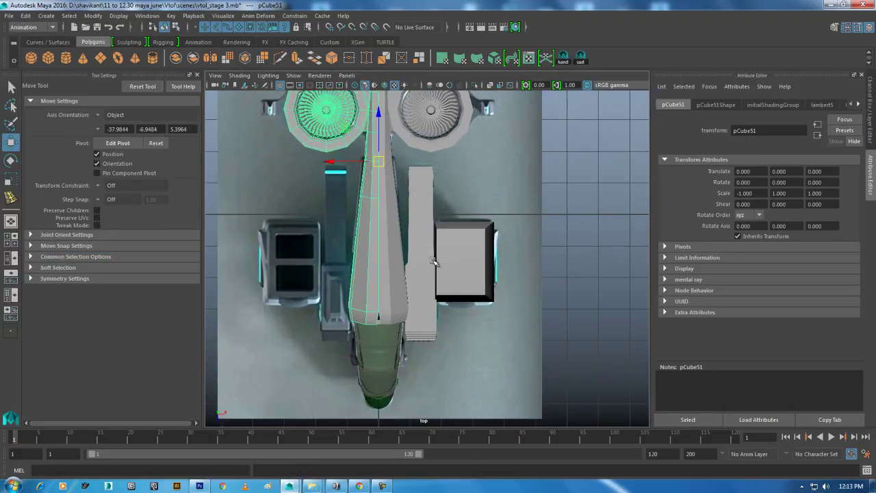
Return to perspective, select grey body block pCube4, and frame it
{"action": "key", "text": "space"}
{"action": "key", "text": "space"}
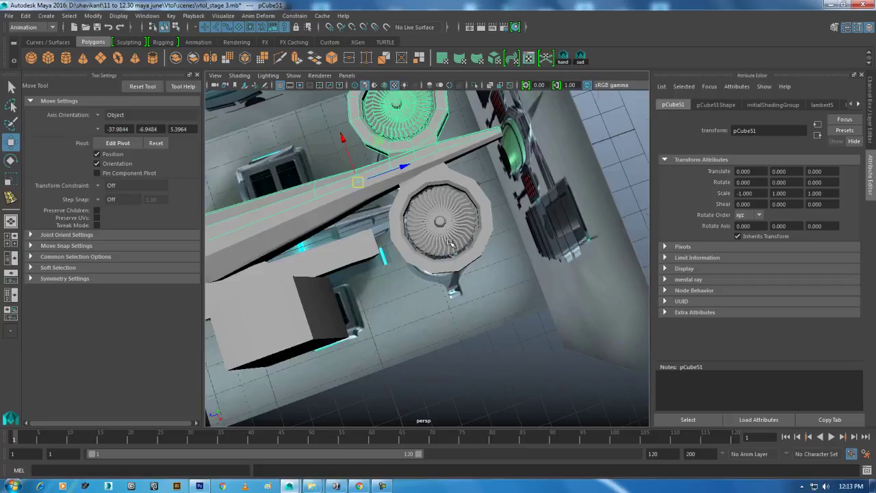
{"action": "left_click_drag", "start_coordinate": [428, 193], "coordinate": [466, 282], "text": "alt"}
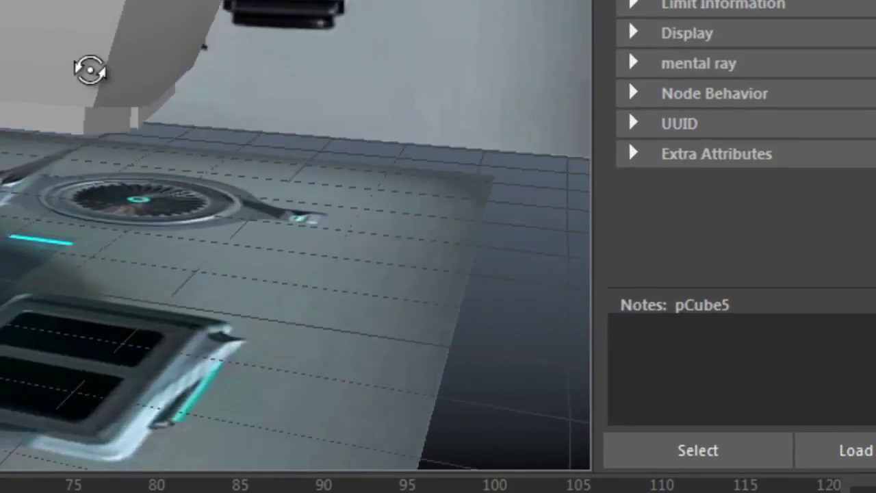
{"action": "left_click_drag", "start_coordinate": [89, 70], "coordinate": [93, 86], "text": "alt"}
{"action": "left_click", "coordinate": [15, 59]}
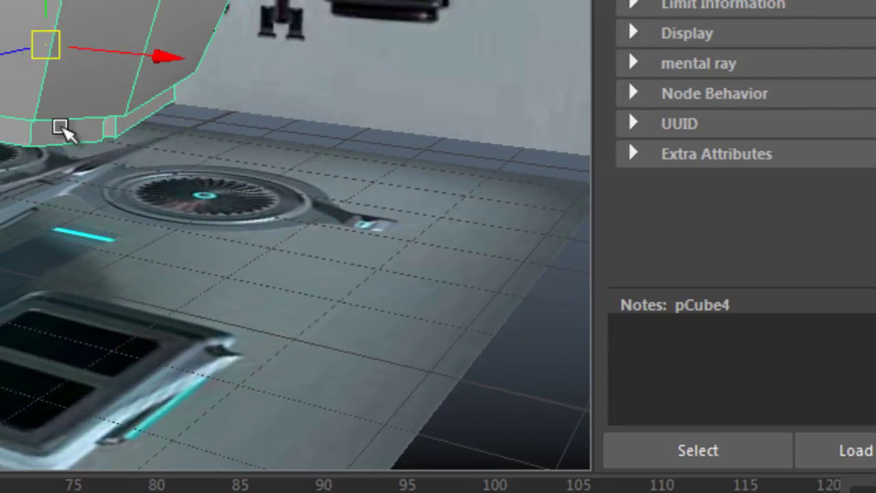
{"action": "left_click_drag", "start_coordinate": [61, 131], "coordinate": [41, 178], "text": "alt"}
{"action": "key", "text": "f"}
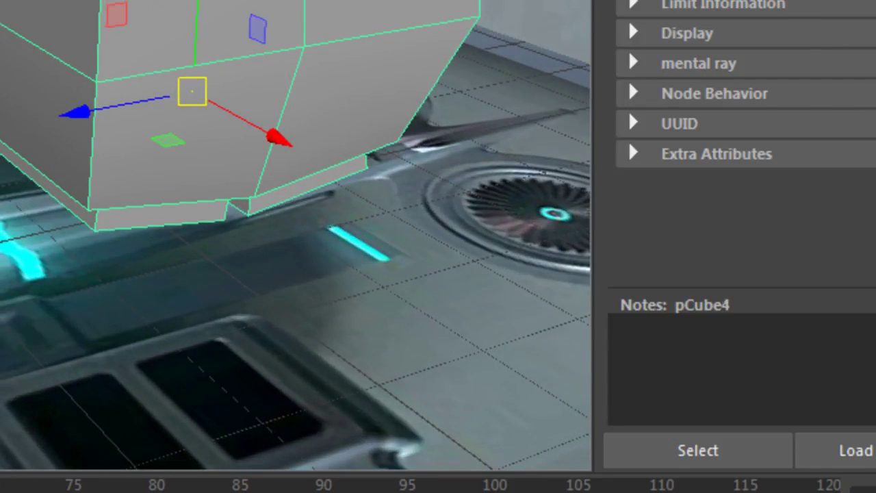